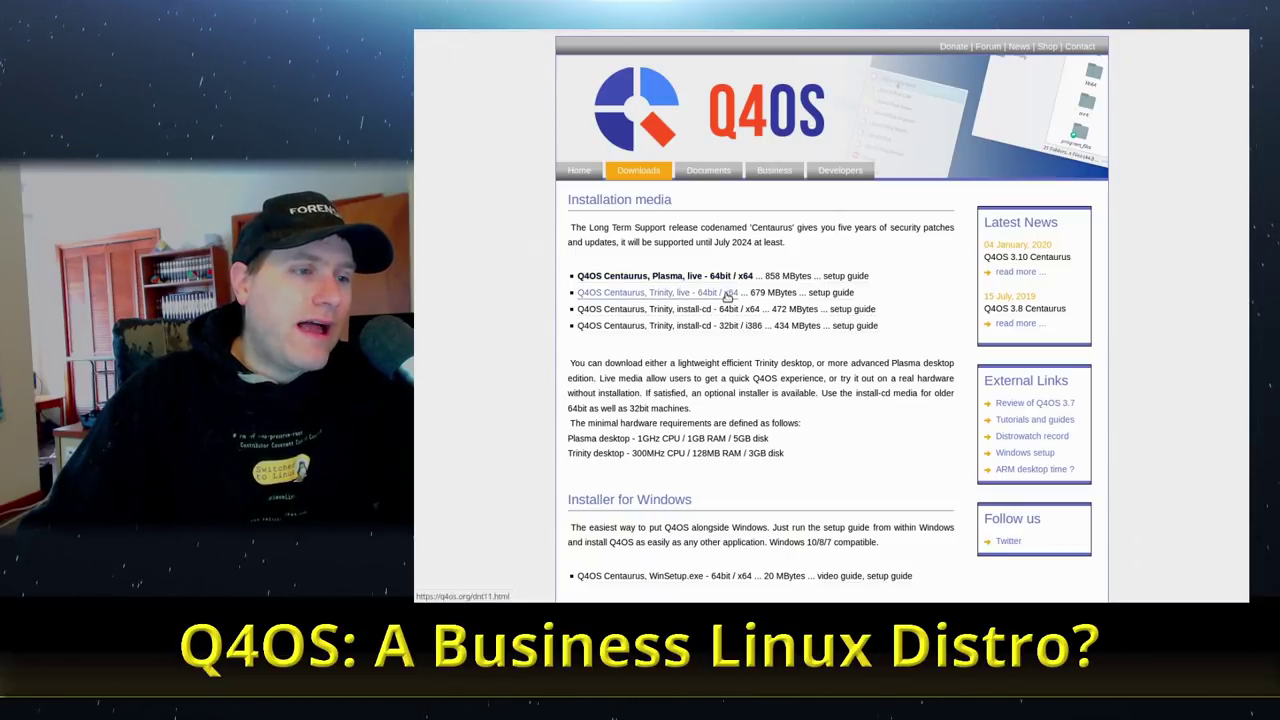
Scroll down through the q4os.org home page, then back up to the top
{"action": "scroll", "coordinate": [598, 288], "scroll_direction": "down", "scroll_amount": 3}
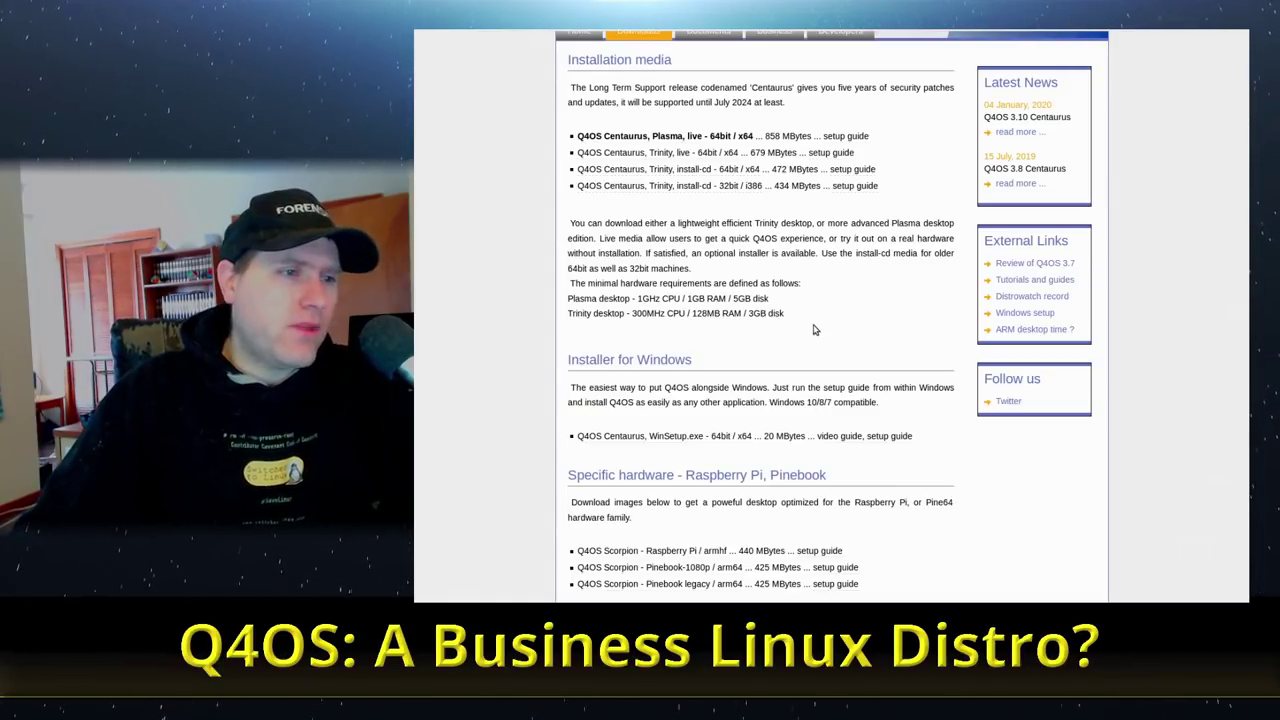
{"action": "scroll", "coordinate": [815, 330], "scroll_direction": "down", "scroll_amount": 2}
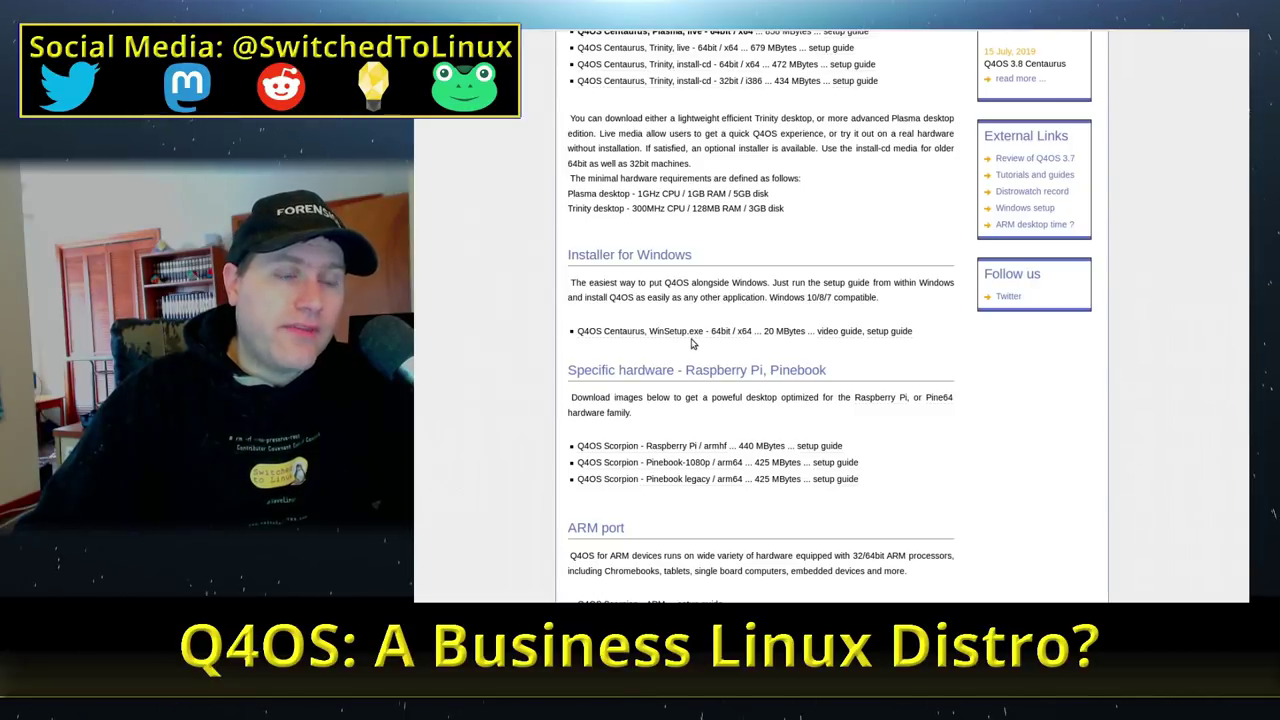
{"action": "scroll", "coordinate": [690, 343], "scroll_direction": "down", "scroll_amount": 2}
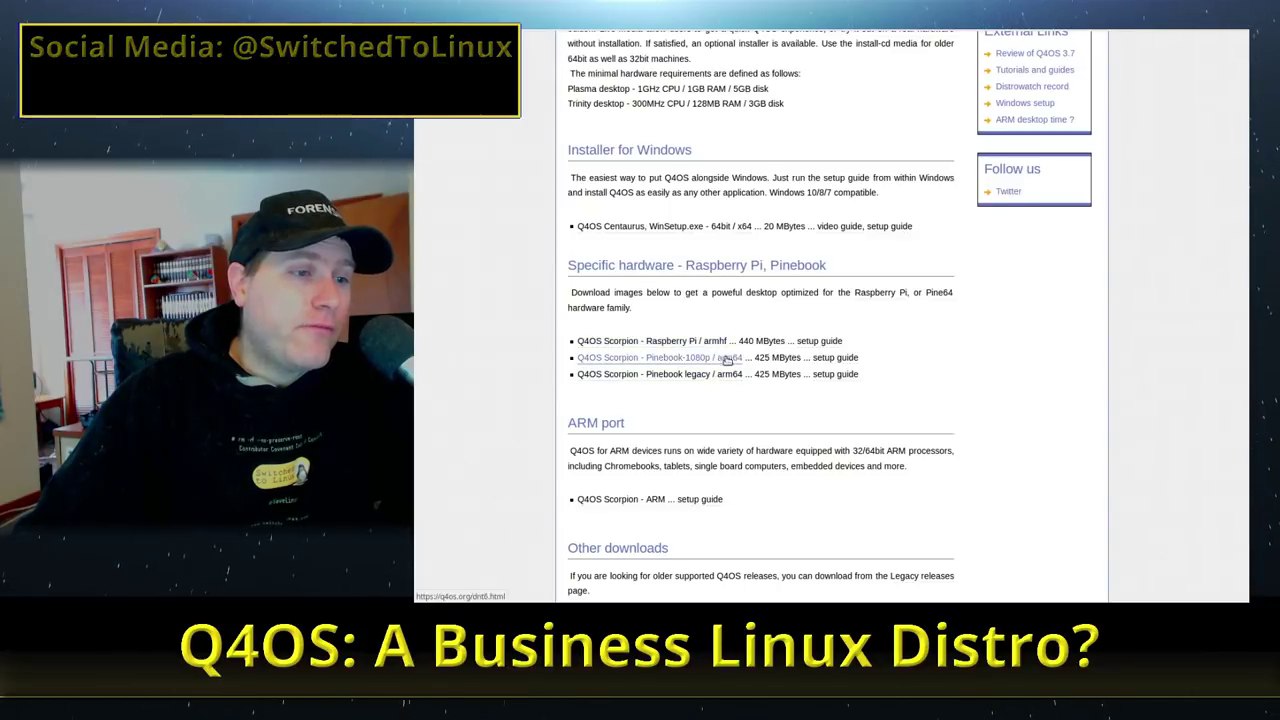
{"action": "scroll", "coordinate": [724, 386], "scroll_direction": "down", "scroll_amount": 1}
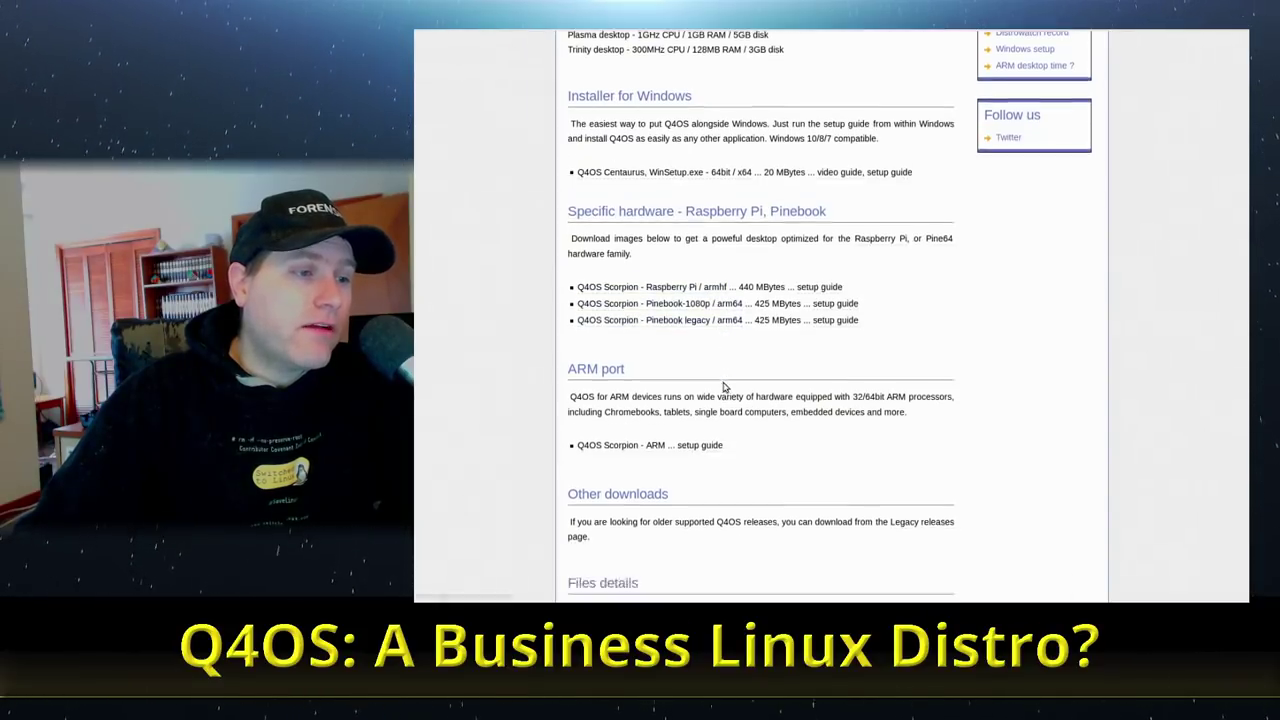
{"action": "scroll", "coordinate": [724, 386], "scroll_direction": "down", "scroll_amount": 1}
{"action": "scroll", "coordinate": [660, 414], "scroll_direction": "down", "scroll_amount": 3}
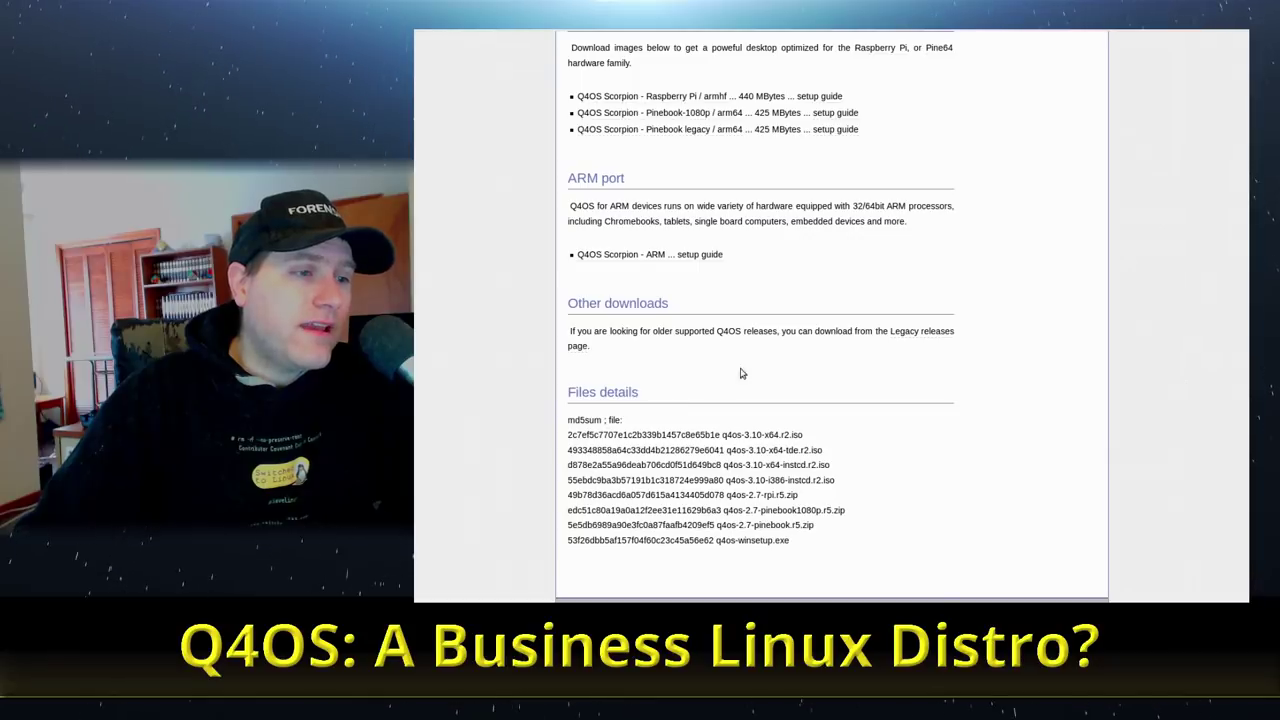
{"action": "scroll", "coordinate": [815, 365], "scroll_direction": "down", "scroll_amount": 1}
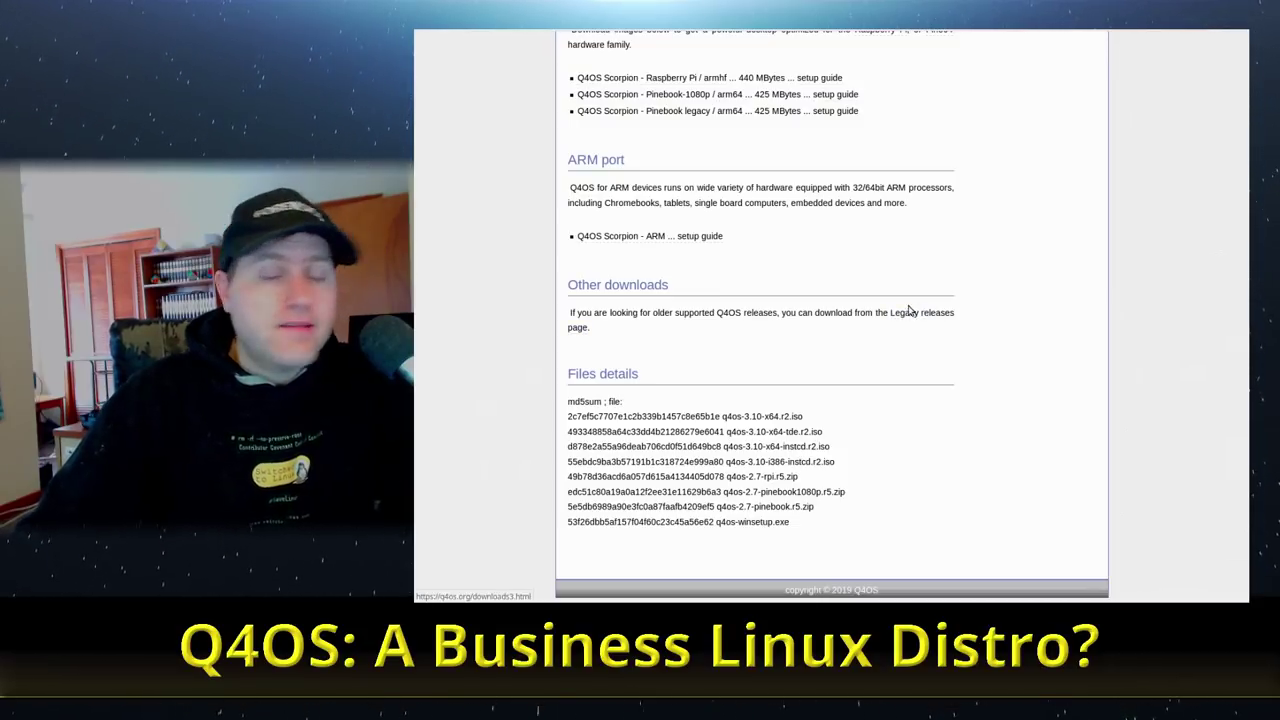
{"action": "scroll", "coordinate": [897, 297], "scroll_direction": "up", "scroll_amount": 10}
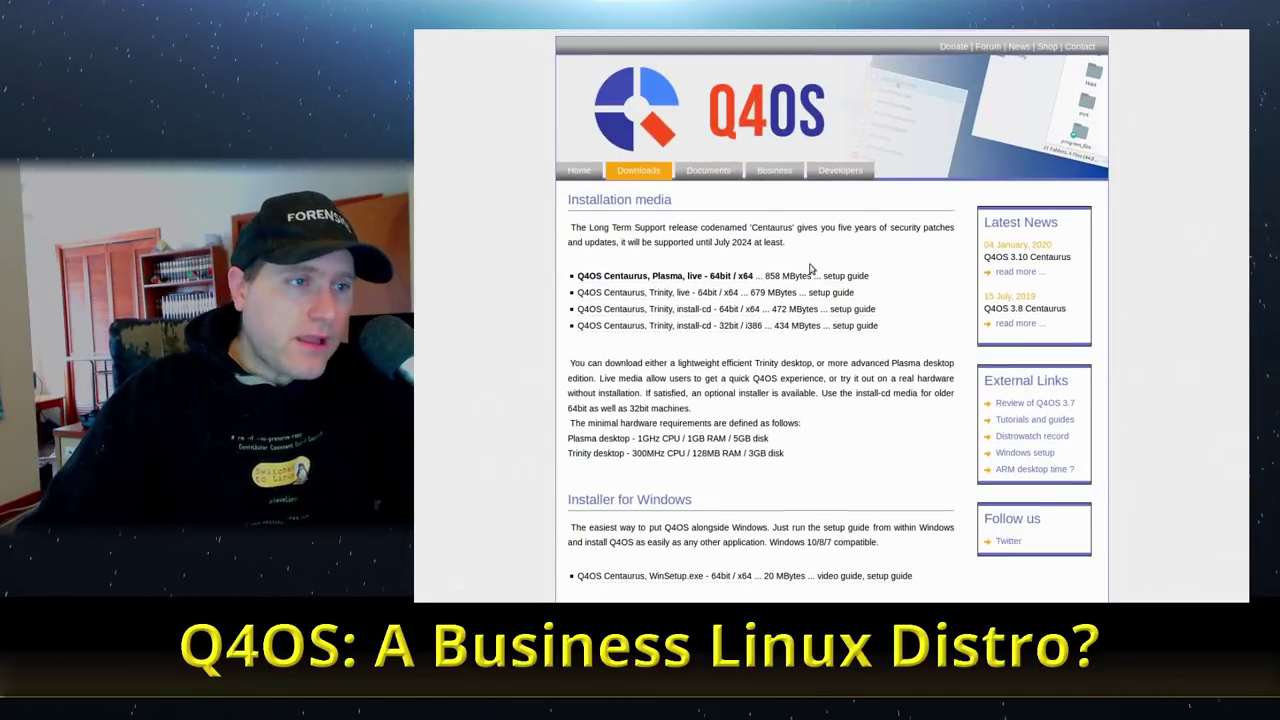
Visit the q4os.org Documents and Business pages, then return to the Home page
{"action": "left_click", "coordinate": [708, 170]}
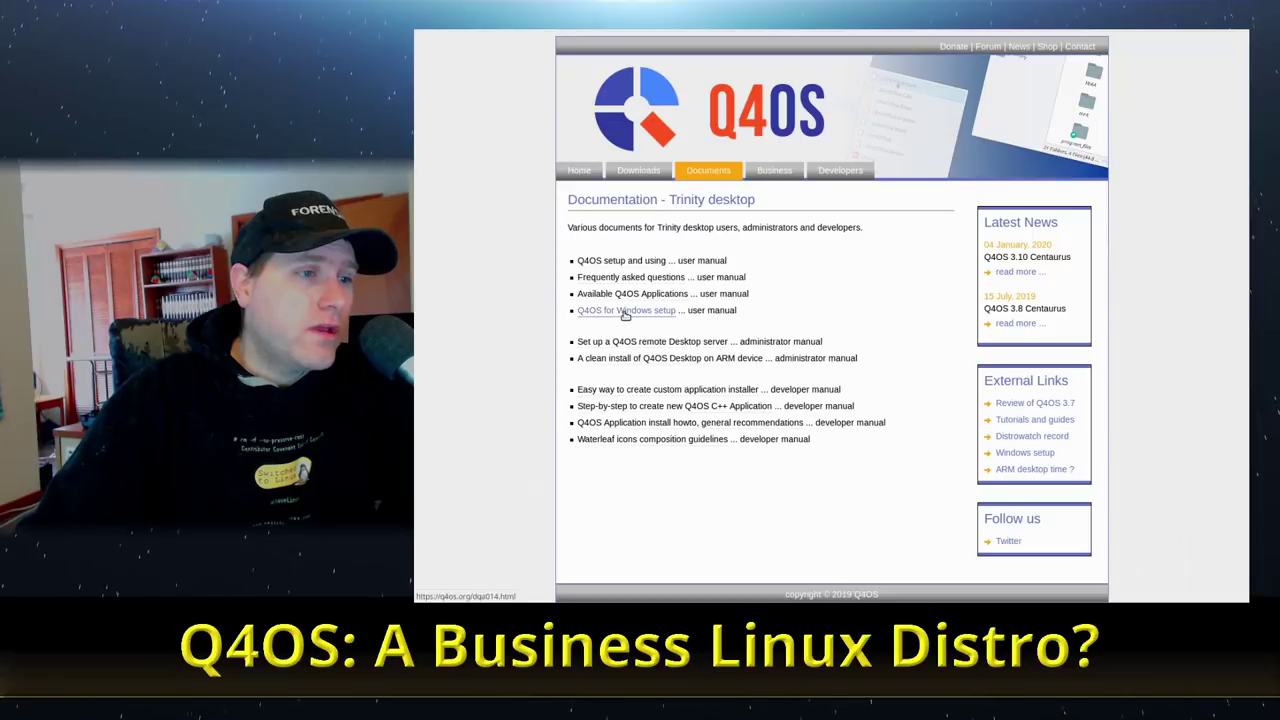
{"action": "left_click", "coordinate": [776, 171]}
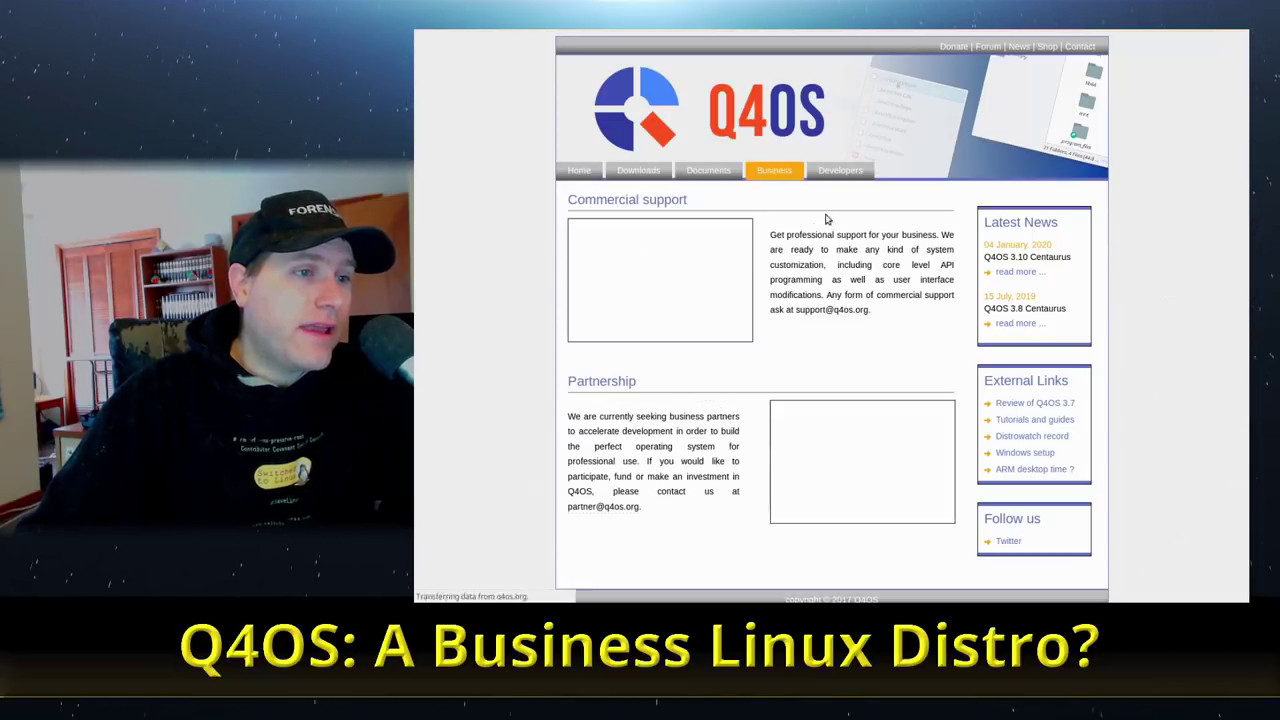
{"action": "scroll", "coordinate": [728, 320], "scroll_direction": "down", "scroll_amount": 1}
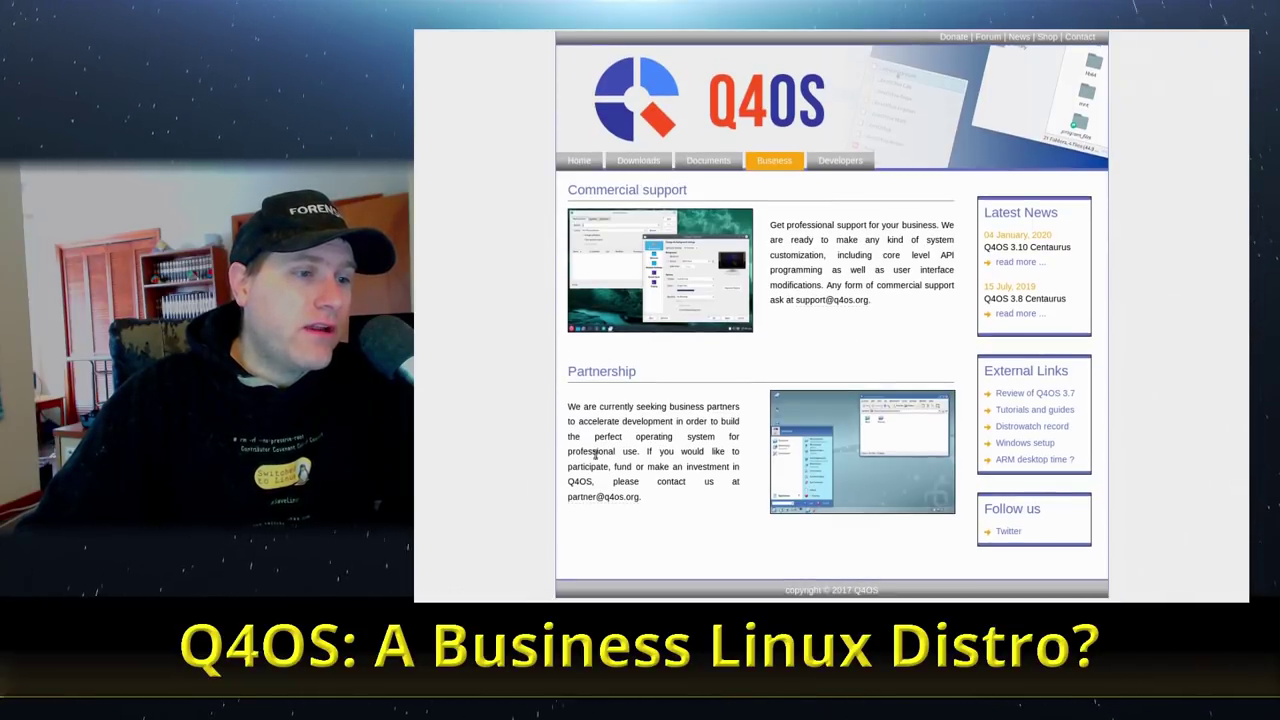
{"action": "left_click", "coordinate": [579, 160]}
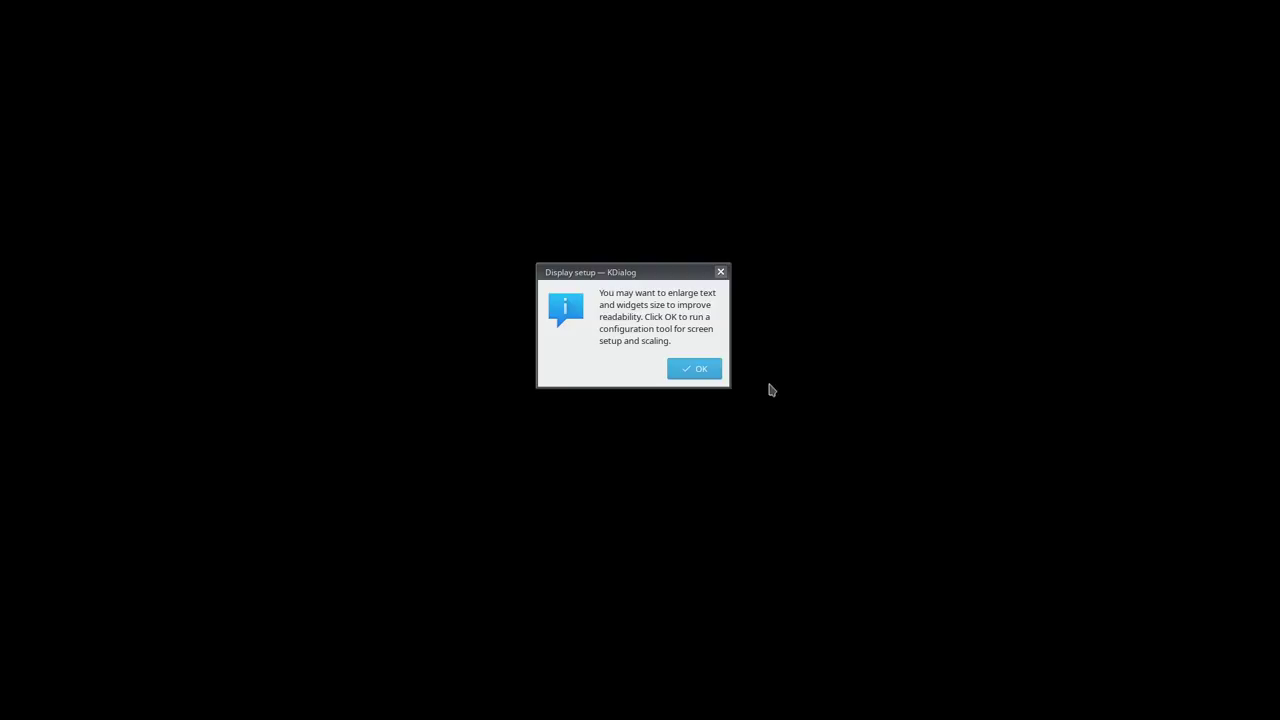
Accept Display setup and set the screen resolution to 1920x1080, applying and saving it
{"action": "left_click", "coordinate": [717, 372]}
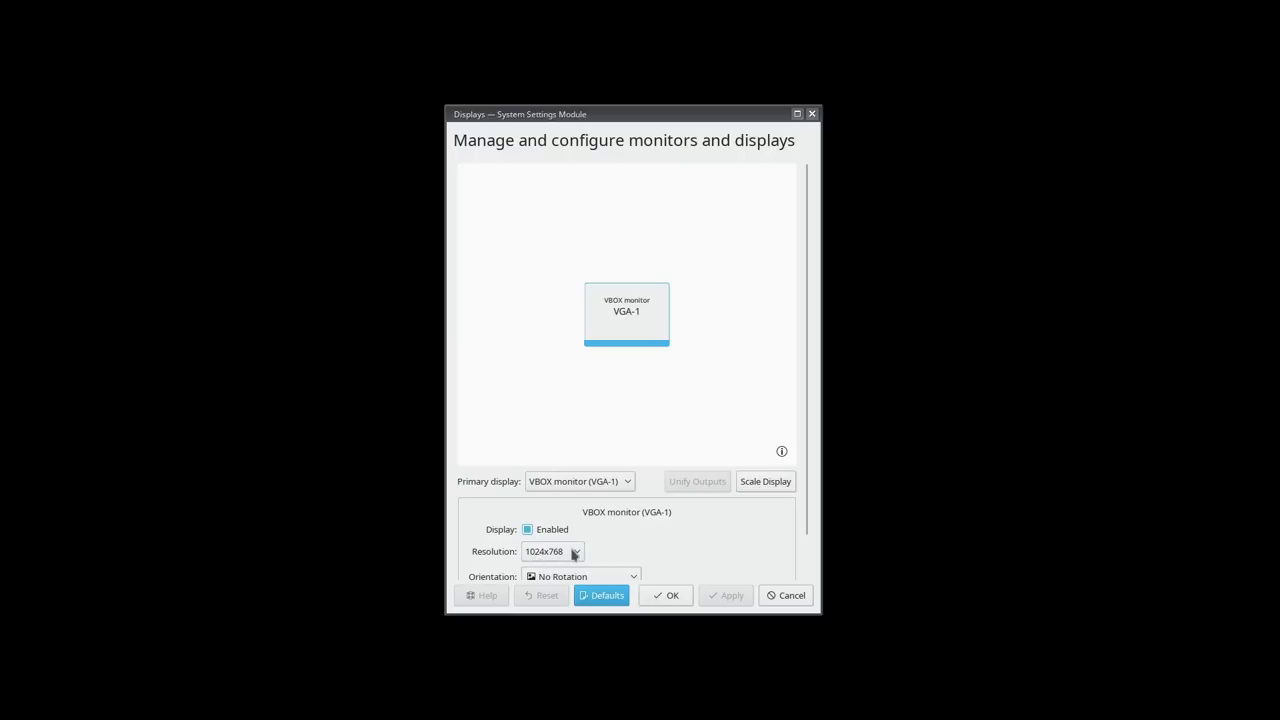
{"action": "left_click", "coordinate": [574, 553]}
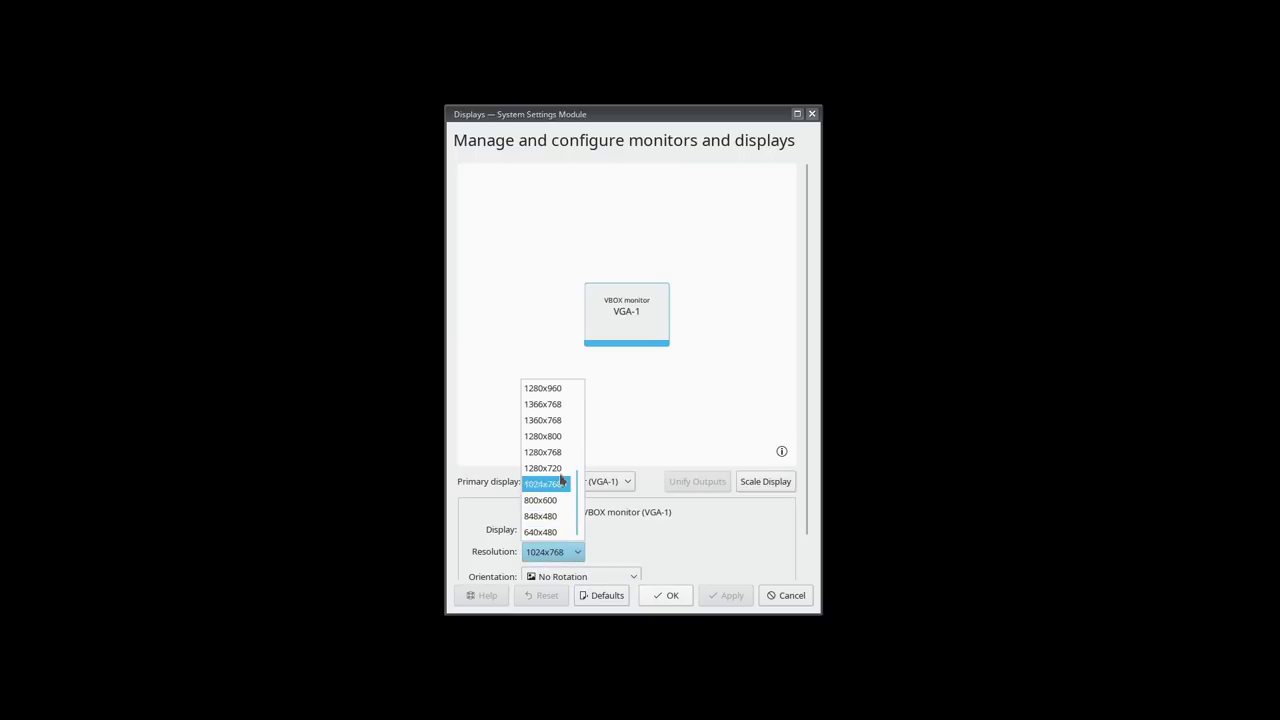
{"action": "scroll", "coordinate": [560, 405], "scroll_direction": "up", "scroll_amount": 1}
{"action": "scroll", "coordinate": [561, 410], "scroll_direction": "up", "scroll_amount": 1}
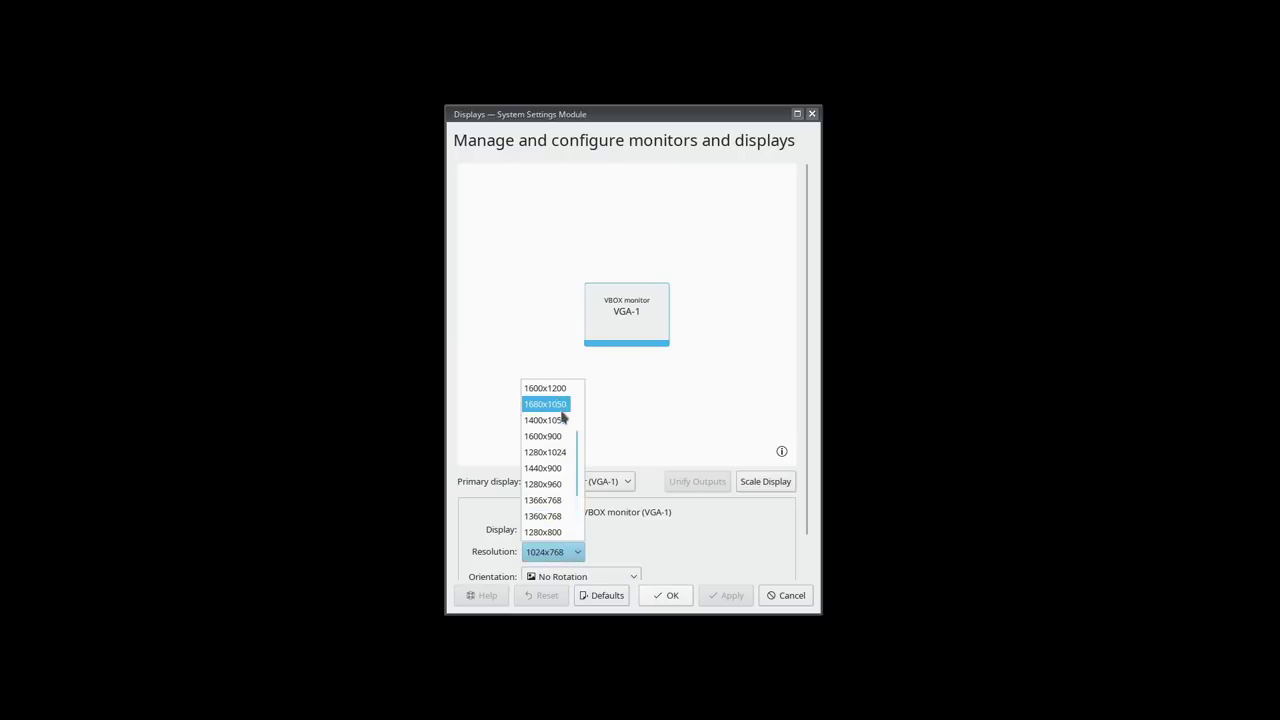
{"action": "scroll", "coordinate": [562, 417], "scroll_direction": "up", "scroll_amount": 2}
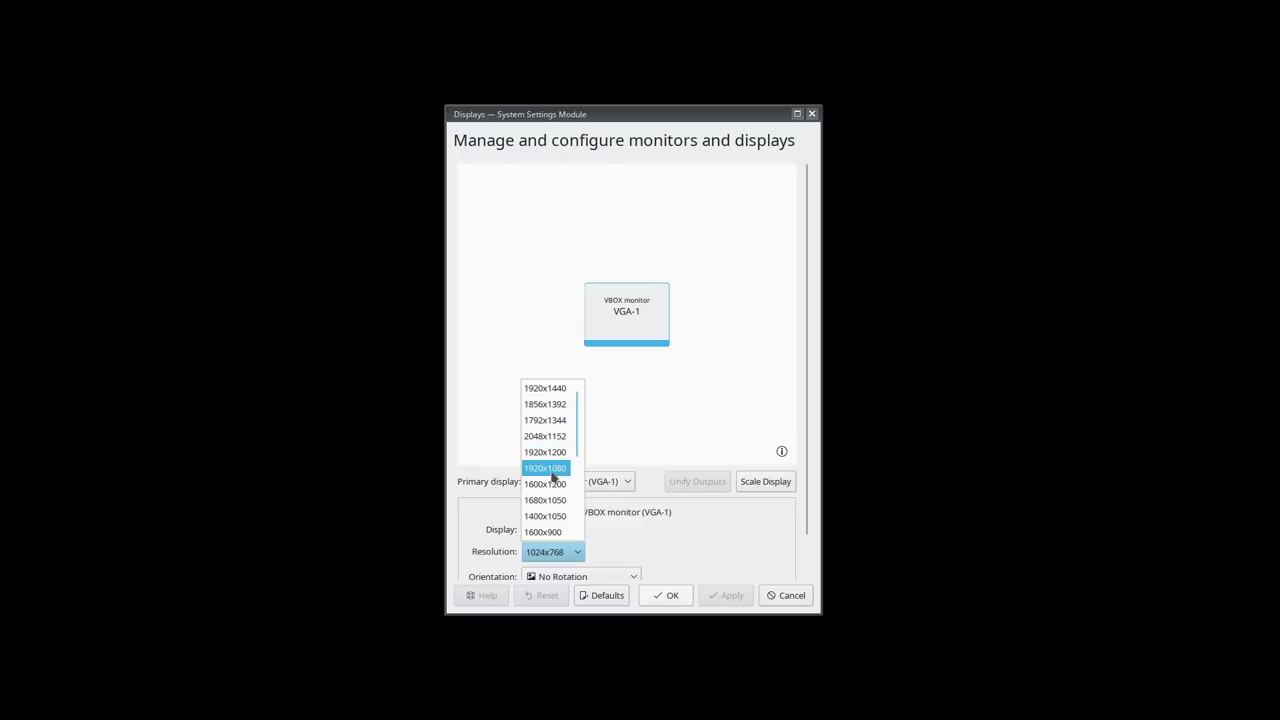
{"action": "left_click", "coordinate": [552, 468]}
{"action": "left_click", "coordinate": [726, 595]}
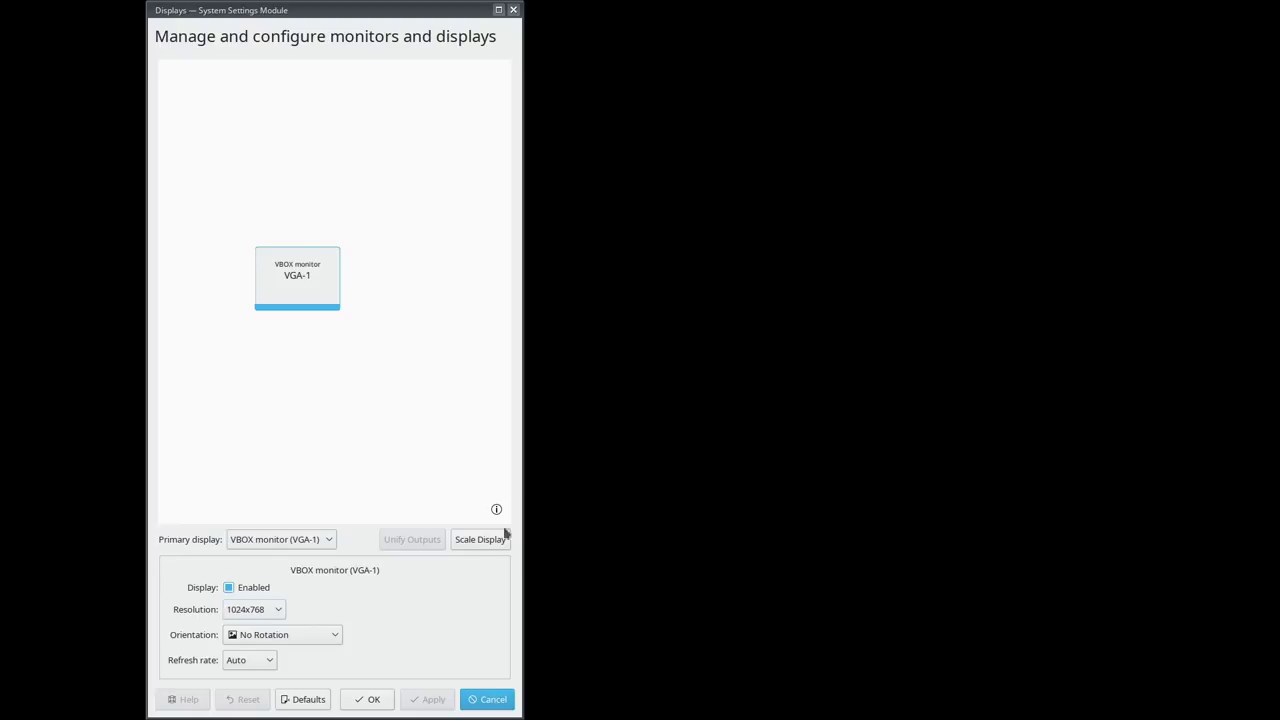
{"action": "left_click", "coordinate": [367, 699]}
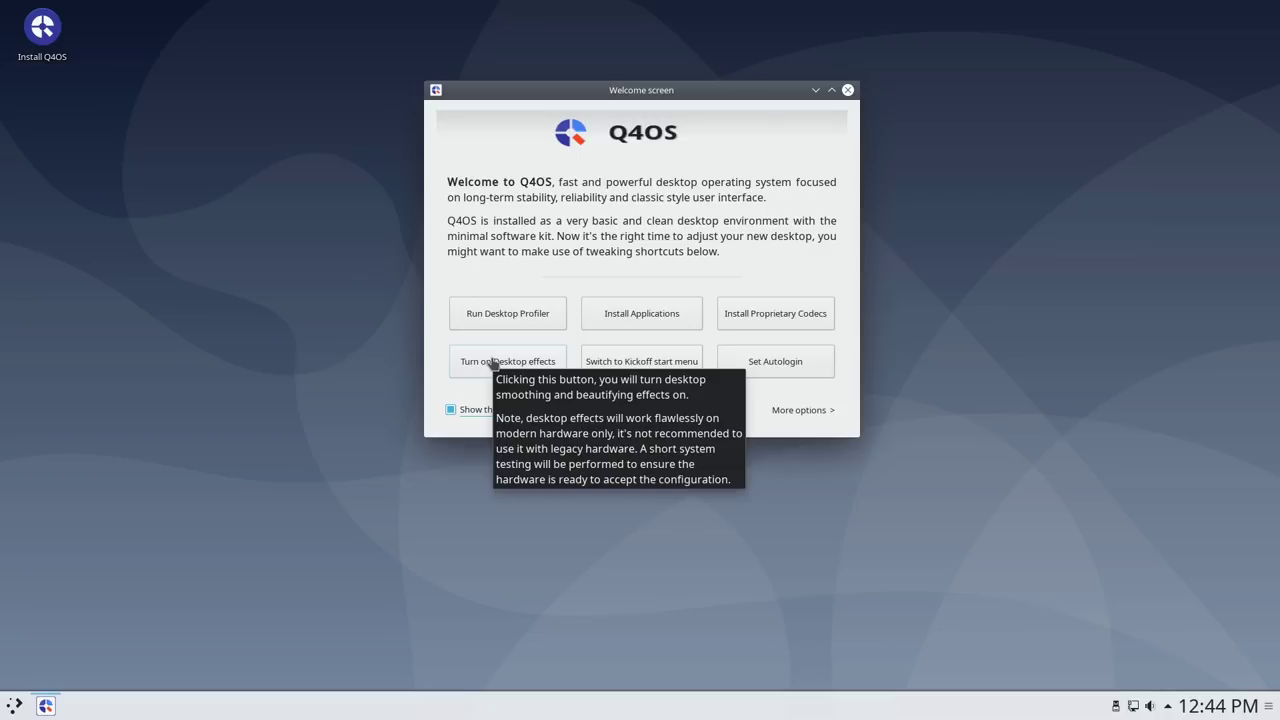
Open Desktop Profiler and try the Basic, Pure and full-featured profiles, ending on full-featured Q4OS Desktop
{"action": "left_click", "coordinate": [491, 317]}
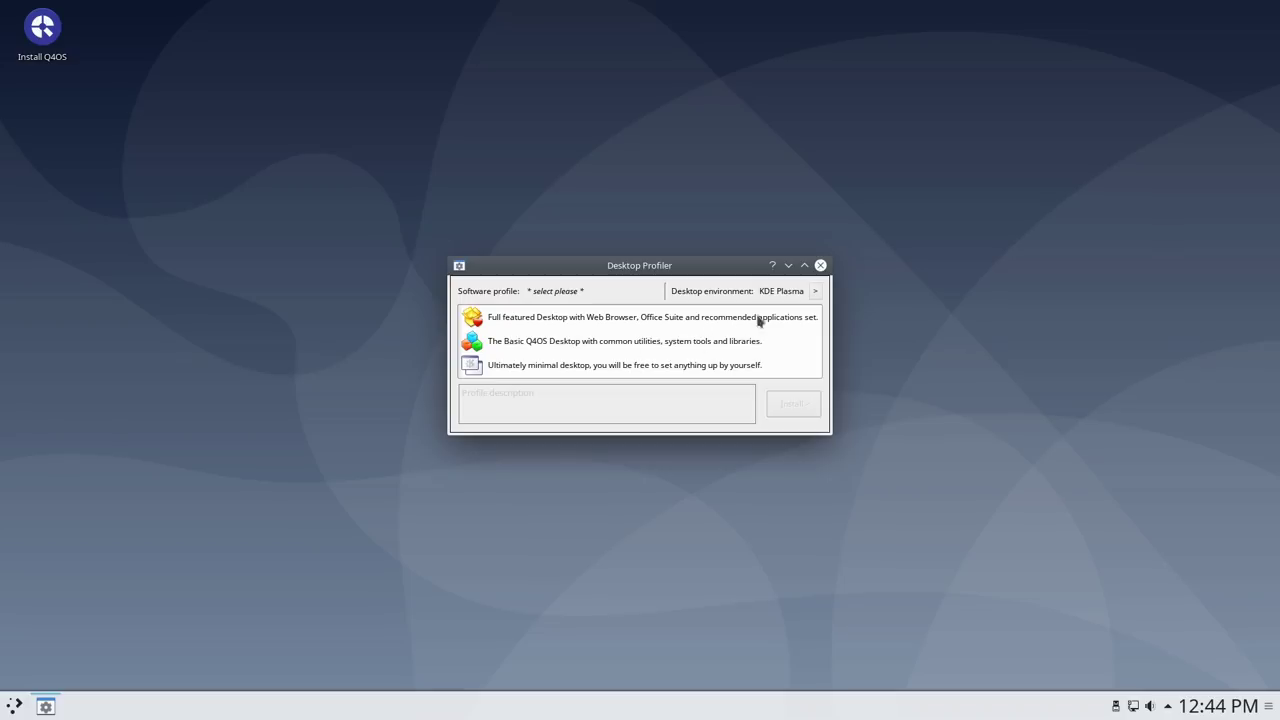
{"action": "left_click", "coordinate": [564, 352]}
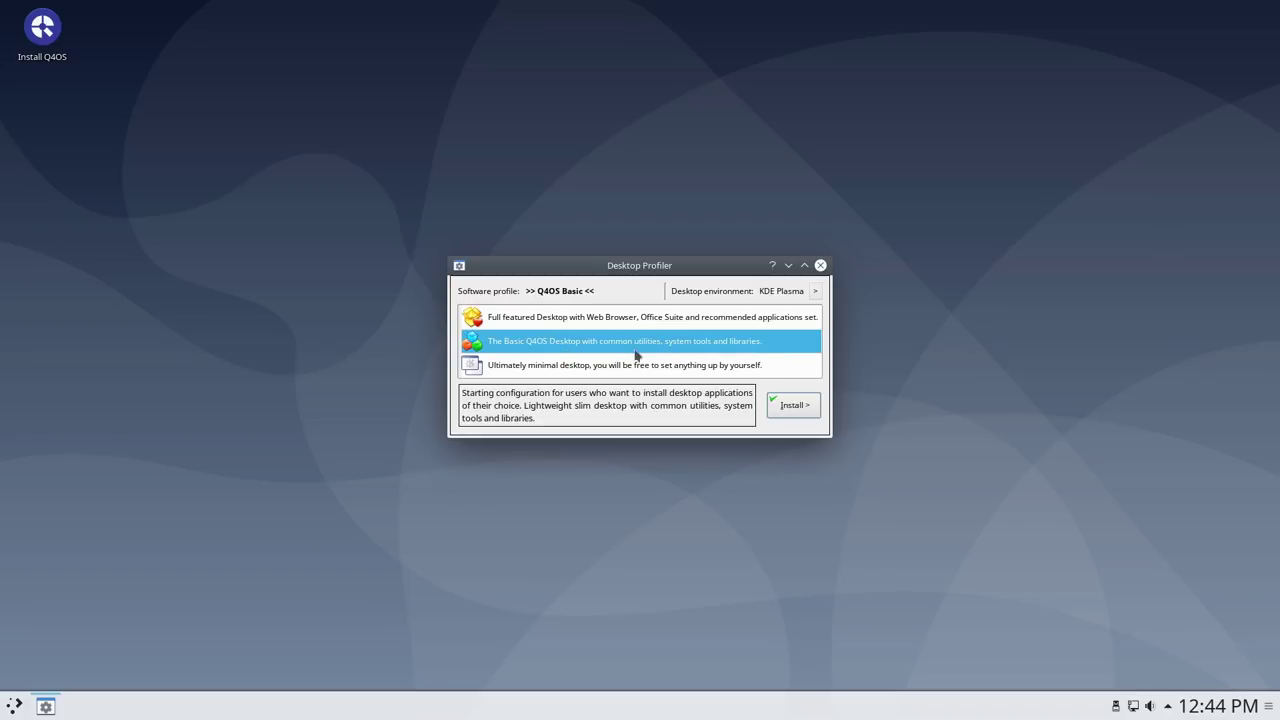
{"action": "left_click", "coordinate": [564, 365]}
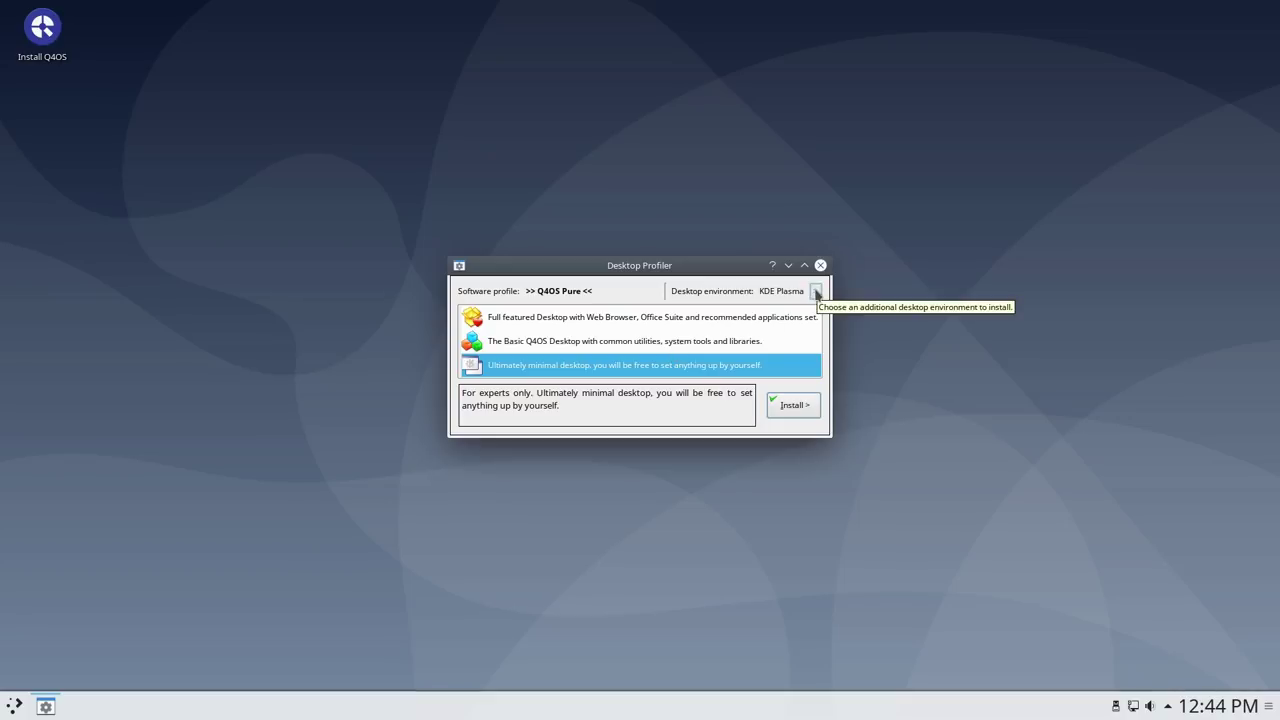
{"action": "left_click", "coordinate": [696, 324]}
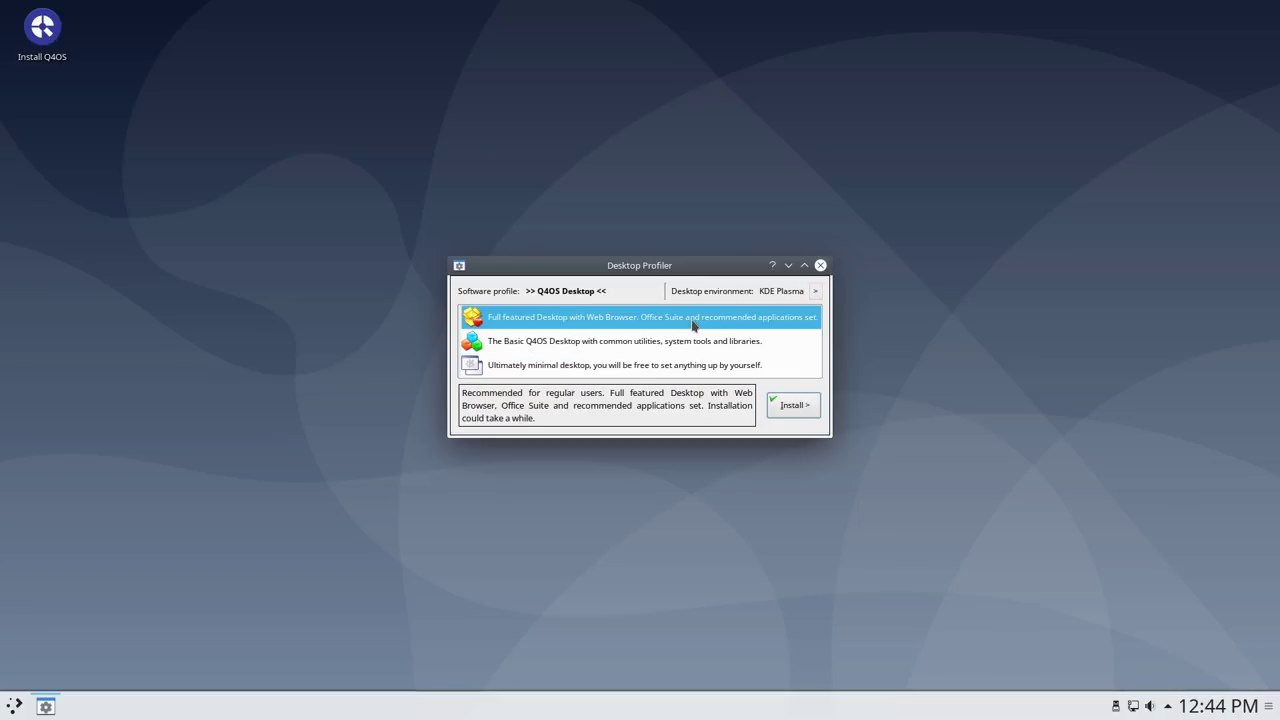
{"action": "left_click", "coordinate": [614, 340]}
{"action": "left_click", "coordinate": [601, 318]}
Browse the additional desktop environment options, keeping KDE Plasma, and cancel without adding one
{"action": "left_click", "coordinate": [816, 291]}
{"action": "left_click", "coordinate": [592, 372]}
{"action": "left_click", "coordinate": [632, 392]}
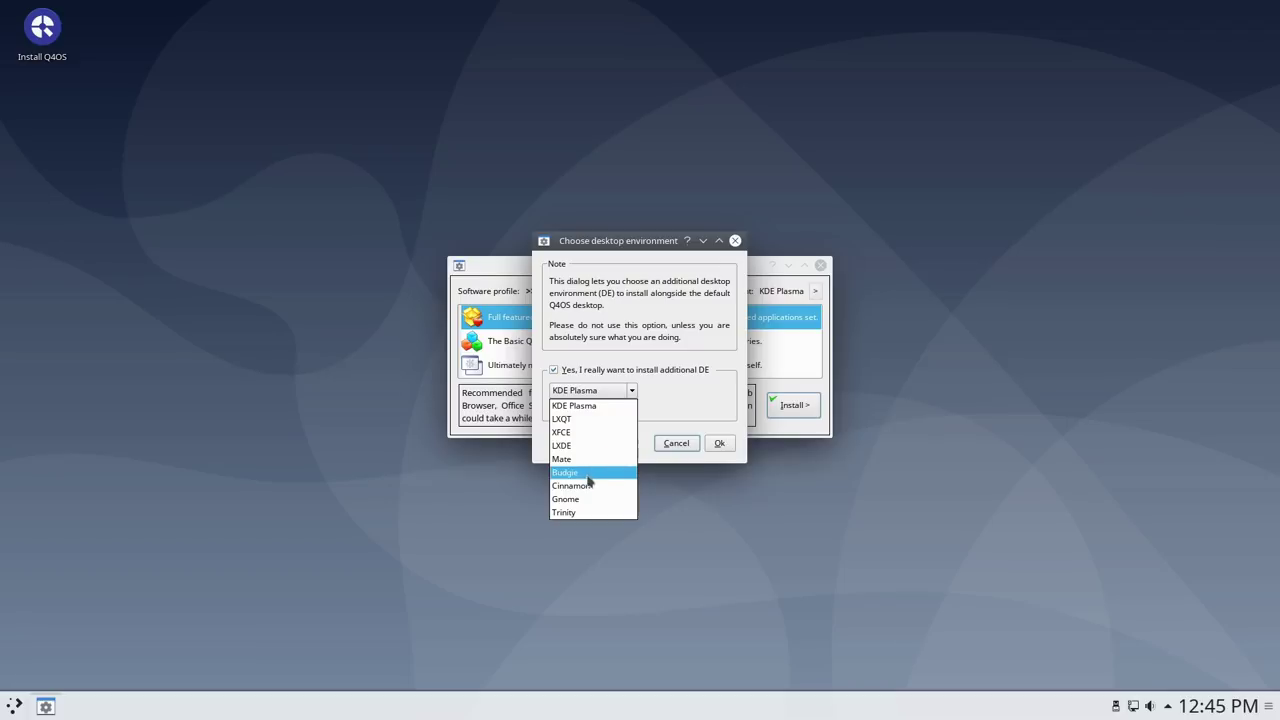
{"action": "left_click", "coordinate": [704, 414]}
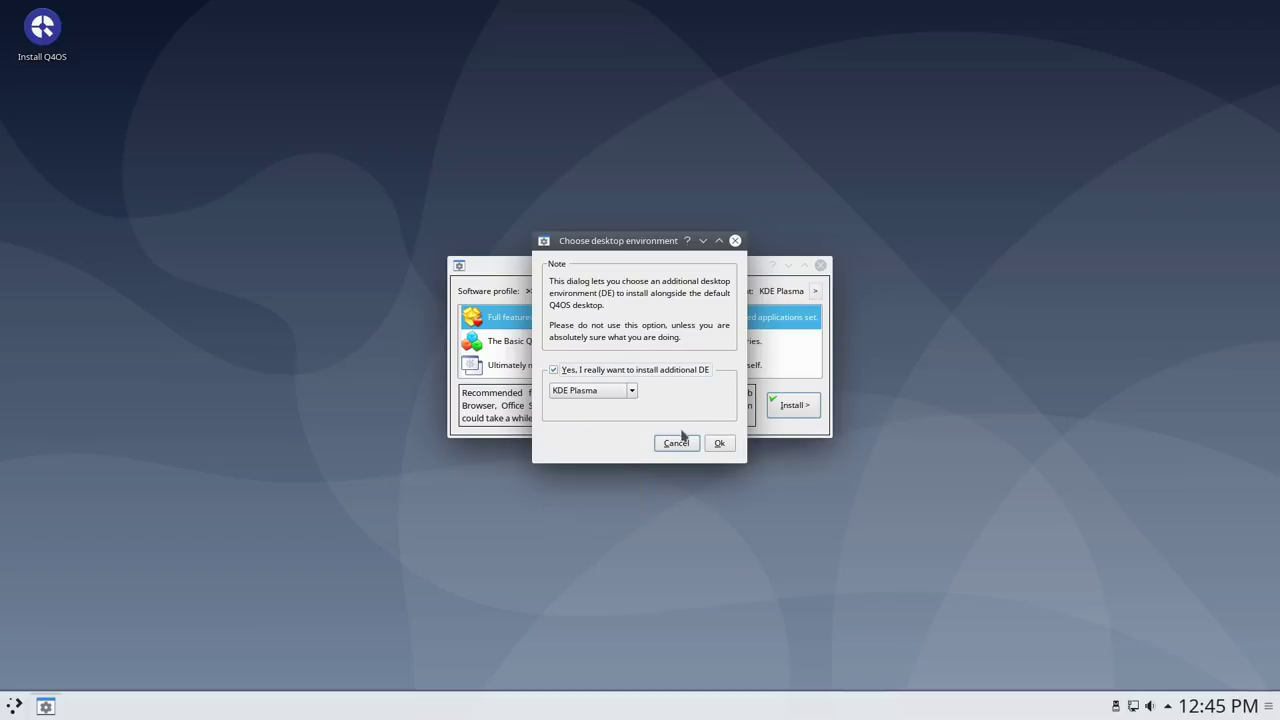
{"action": "left_click", "coordinate": [676, 443]}
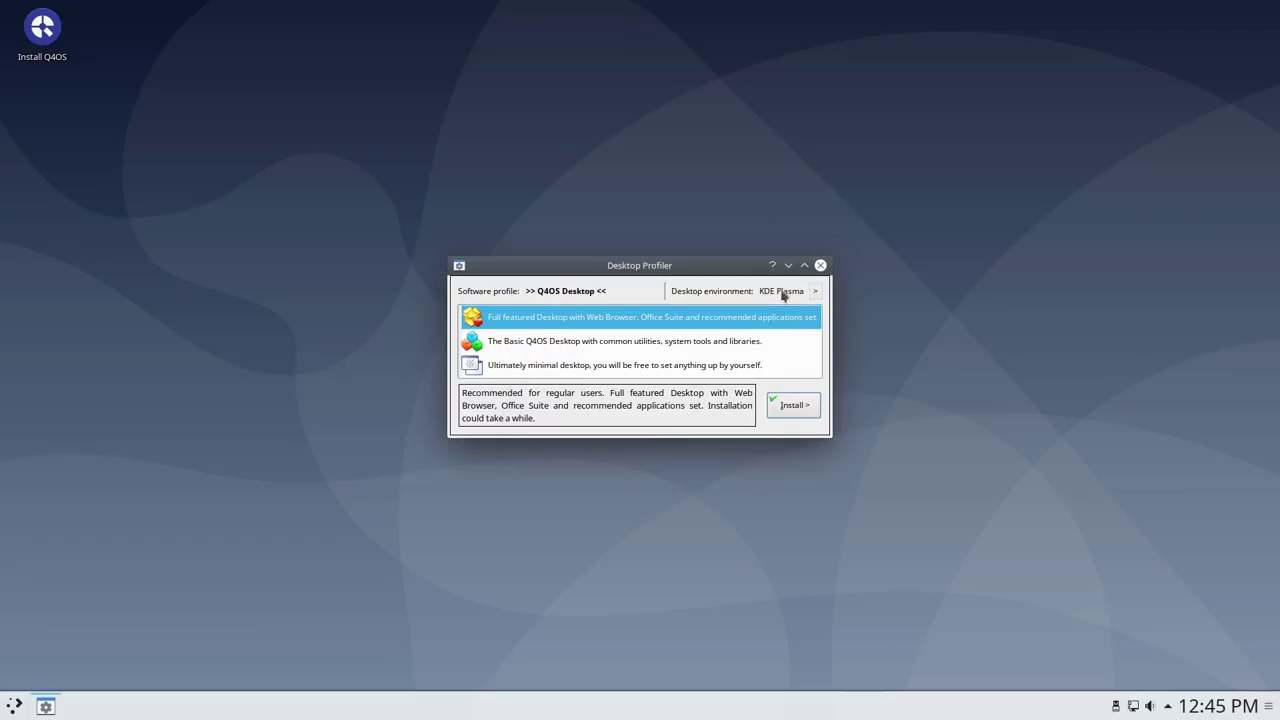
Close Desktop Profiler and the Welcome screen, then launch the Q4OS installer
{"action": "left_click", "coordinate": [820, 265]}
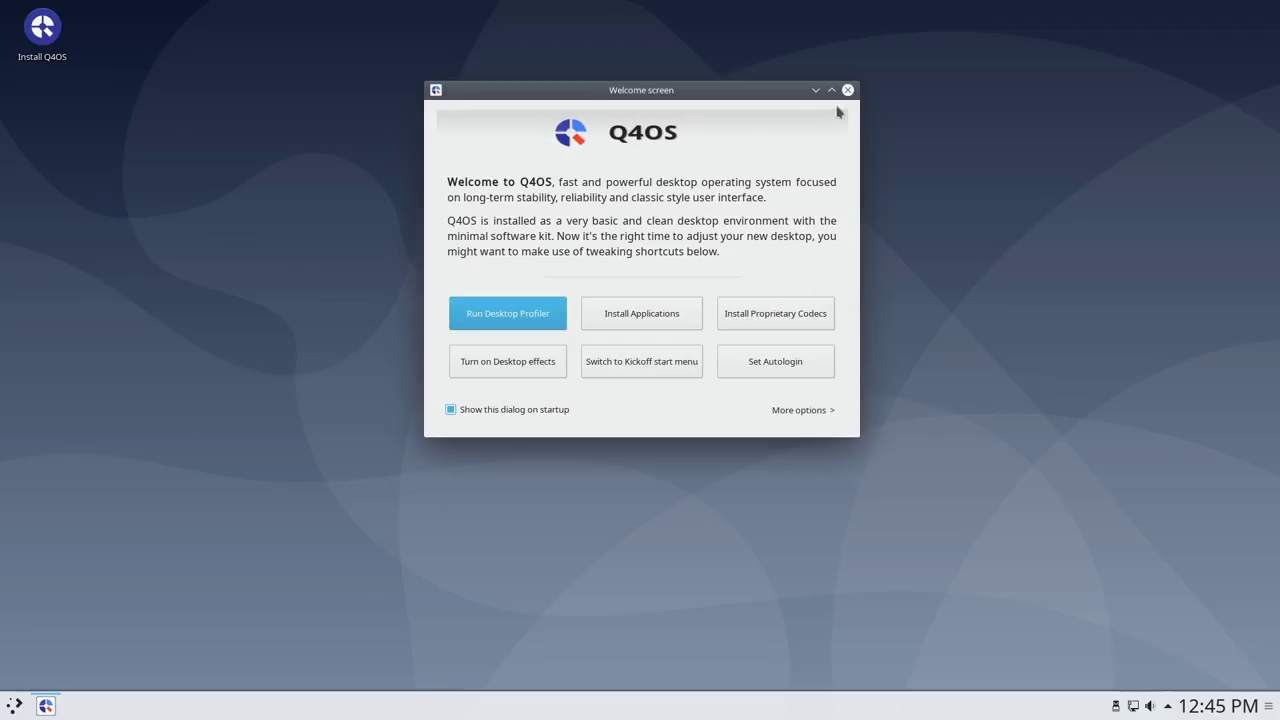
{"action": "left_click", "coordinate": [847, 90]}
{"action": "left_click", "coordinate": [47, 32]}
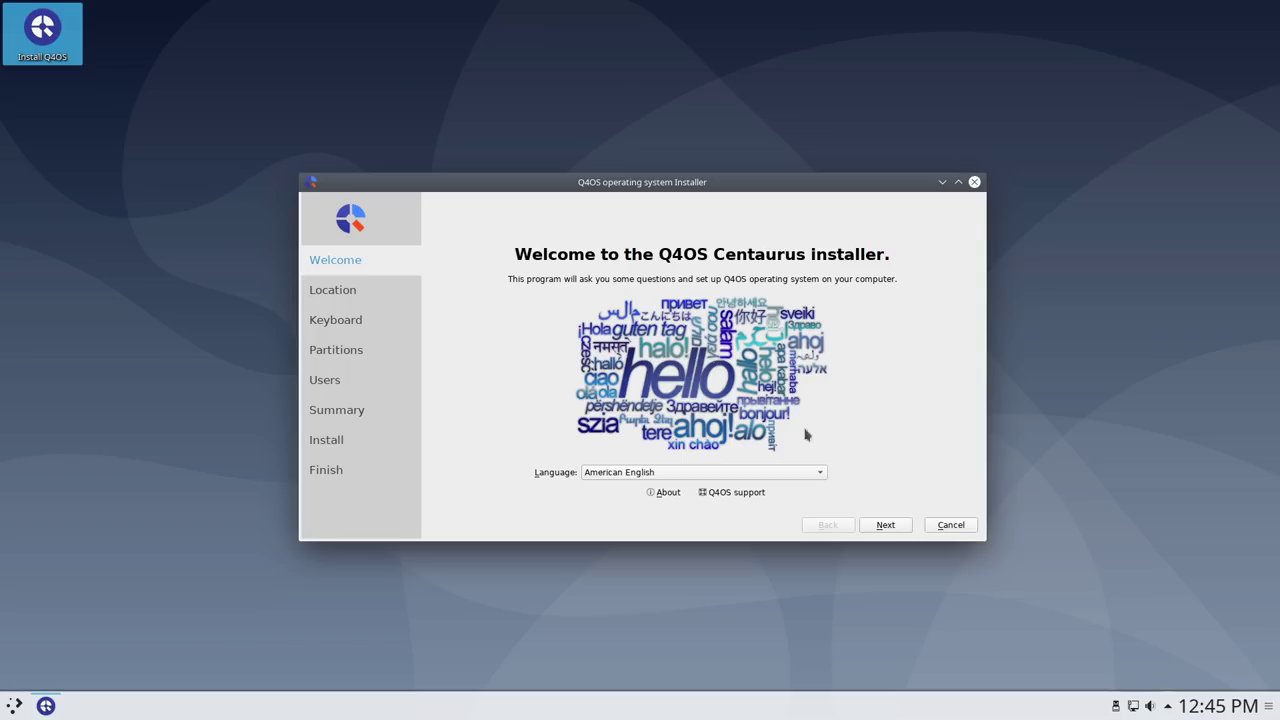
Keep American English, New York time zone and English (US) keyboard, and choose Erase disk
{"action": "left_click", "coordinate": [907, 527]}
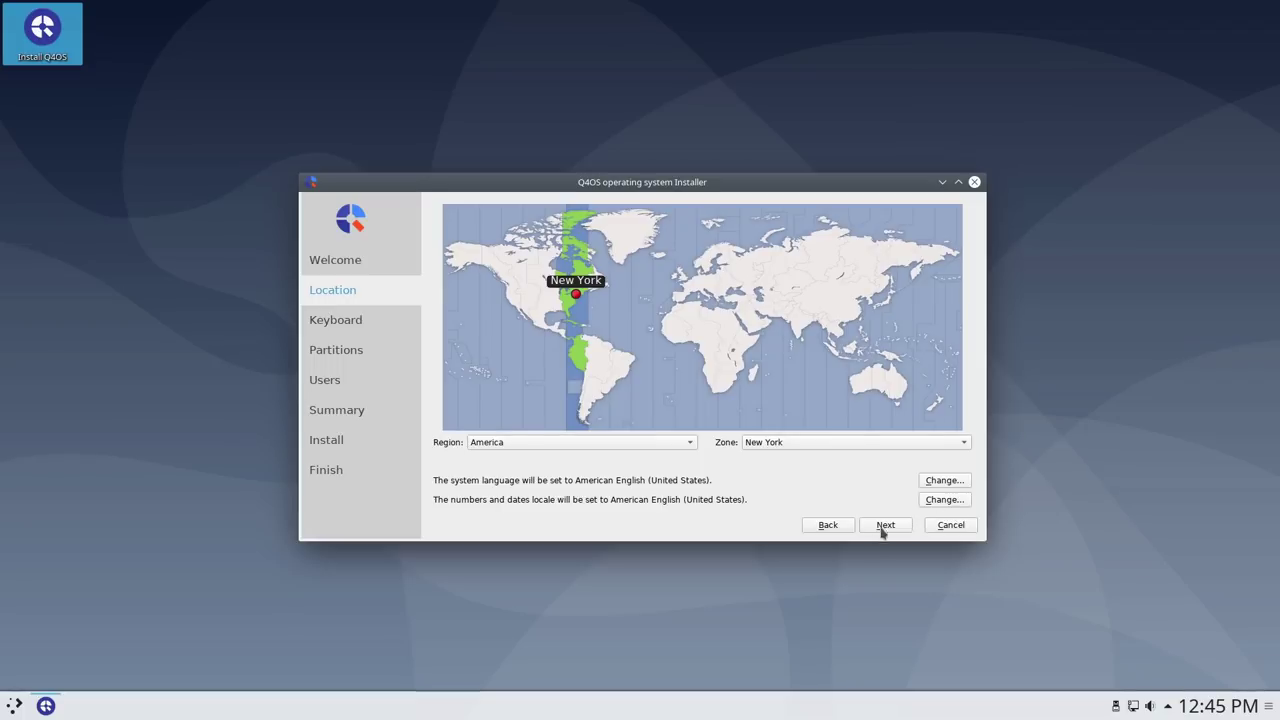
{"action": "left_click", "coordinate": [879, 527]}
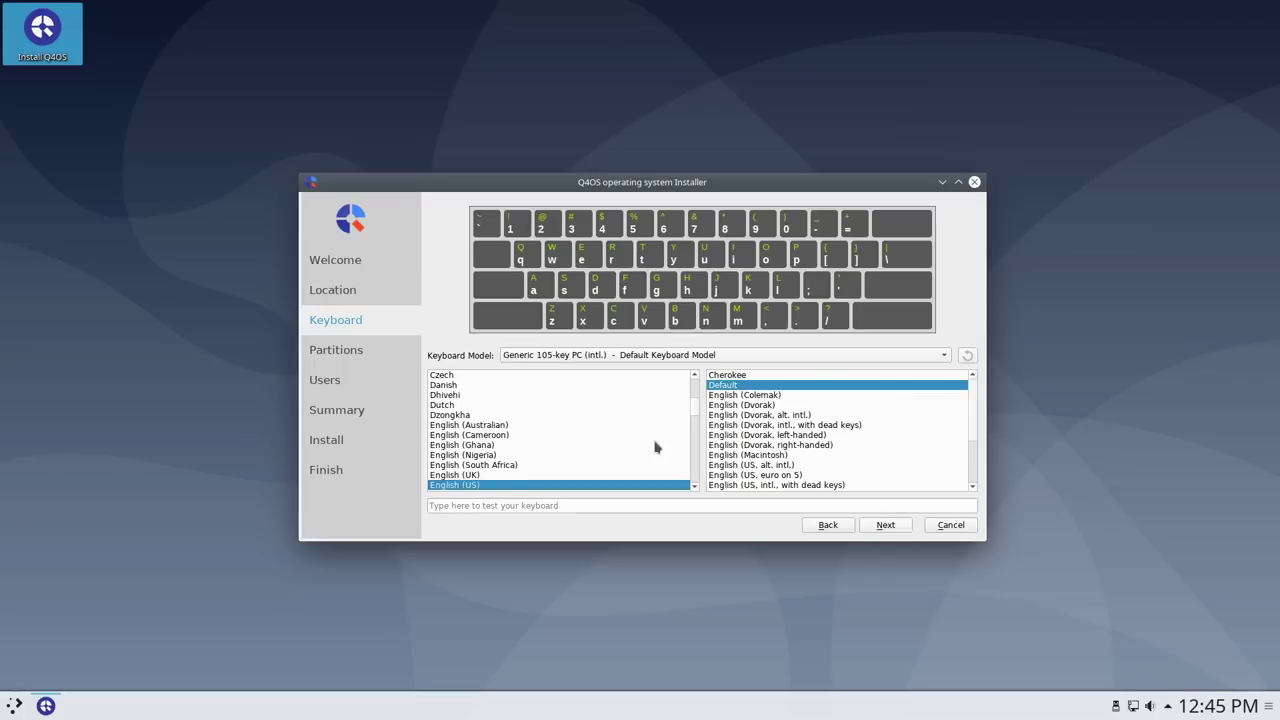
{"action": "left_click", "coordinate": [889, 527]}
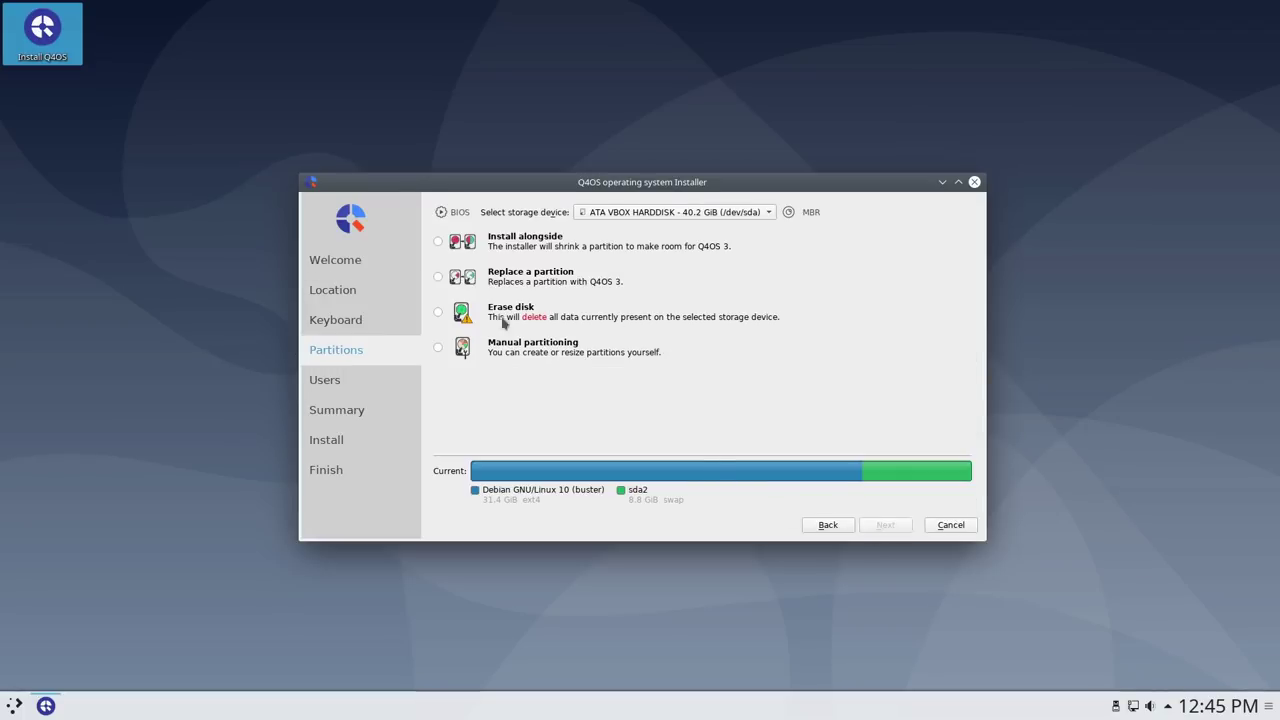
{"action": "left_click", "coordinate": [438, 311]}
{"action": "left_click", "coordinate": [895, 525]}
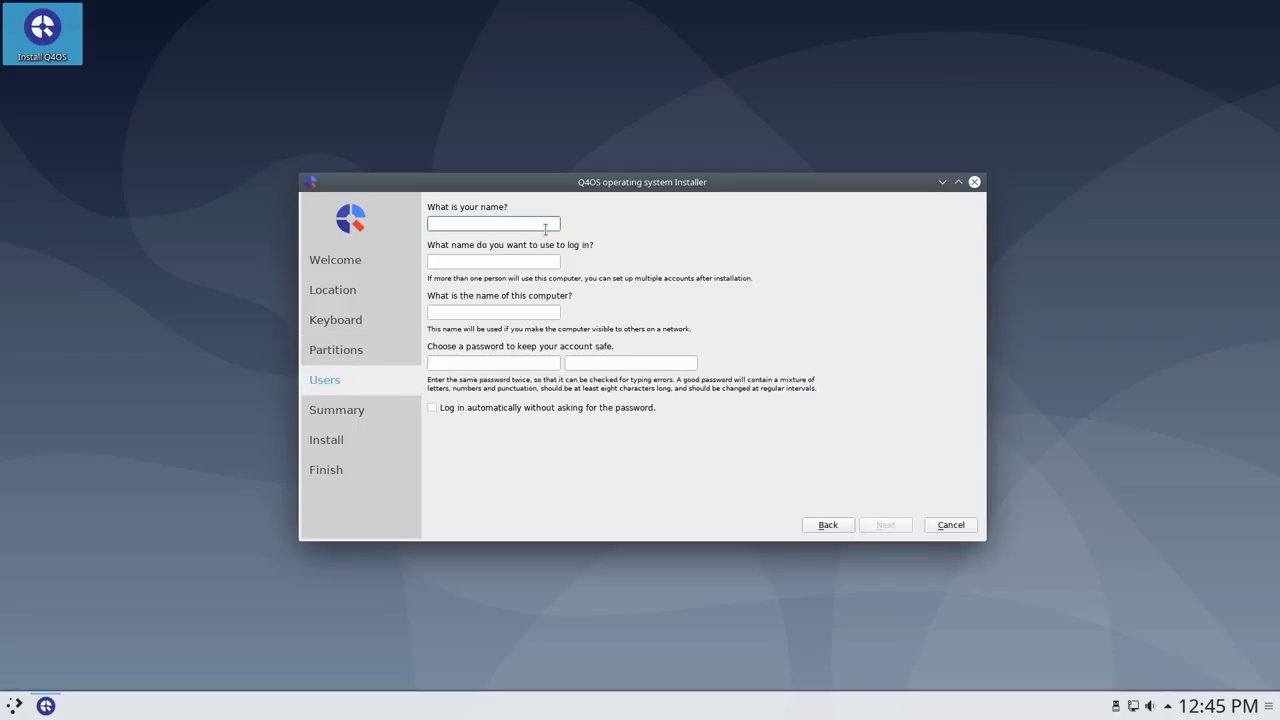
Enter the user name, computer name and account password, then continue to the Summary
{"action": "key", "text": "Tab"}
{"action": "key", "text": "Tab"}
{"action": "key", "text": "Tab"}
{"action": "key", "text": "Tab"}
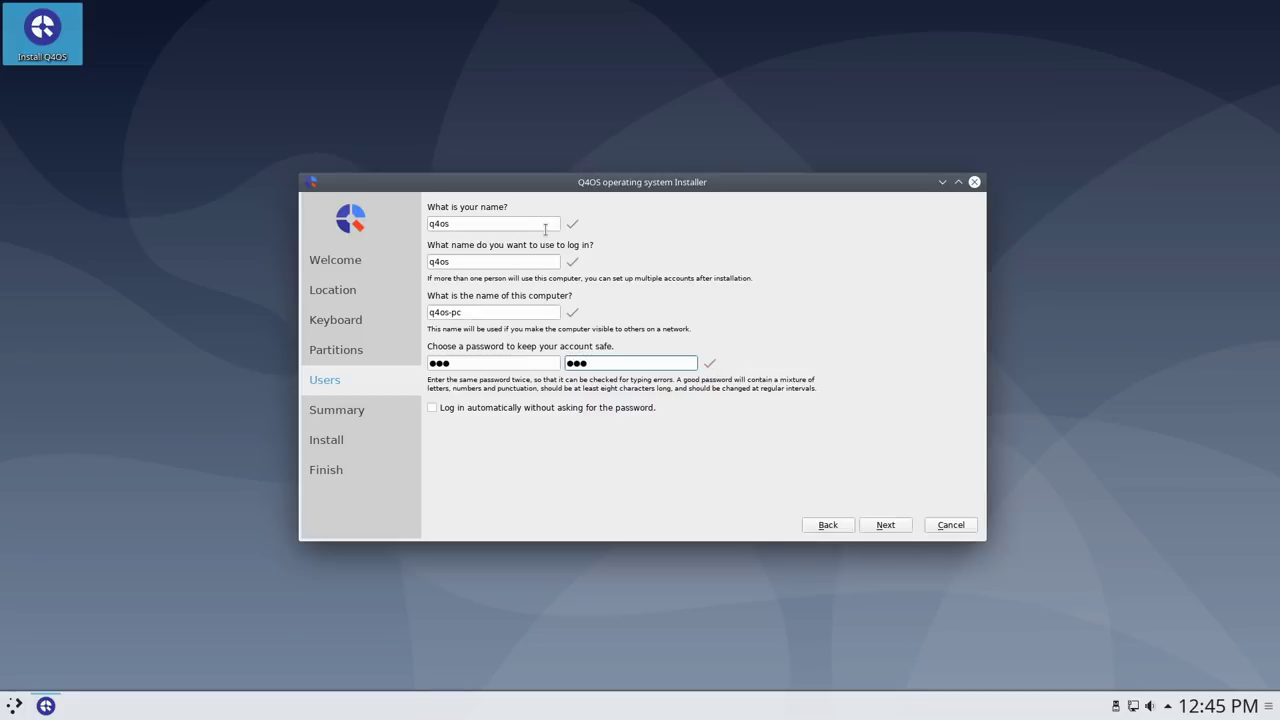
{"action": "left_click", "coordinate": [885, 525]}
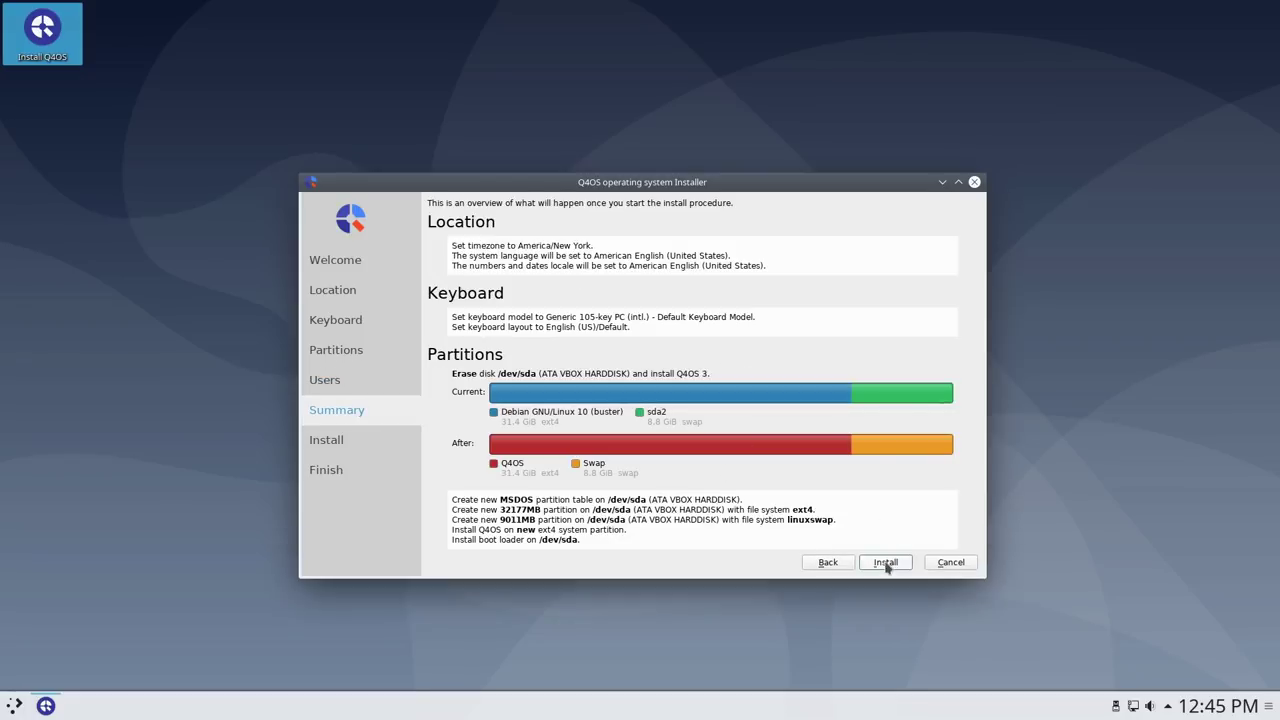
Start installing Q4OS onto /dev/sda with ext4 and swap partitions
{"action": "left_click", "coordinate": [886, 563]}
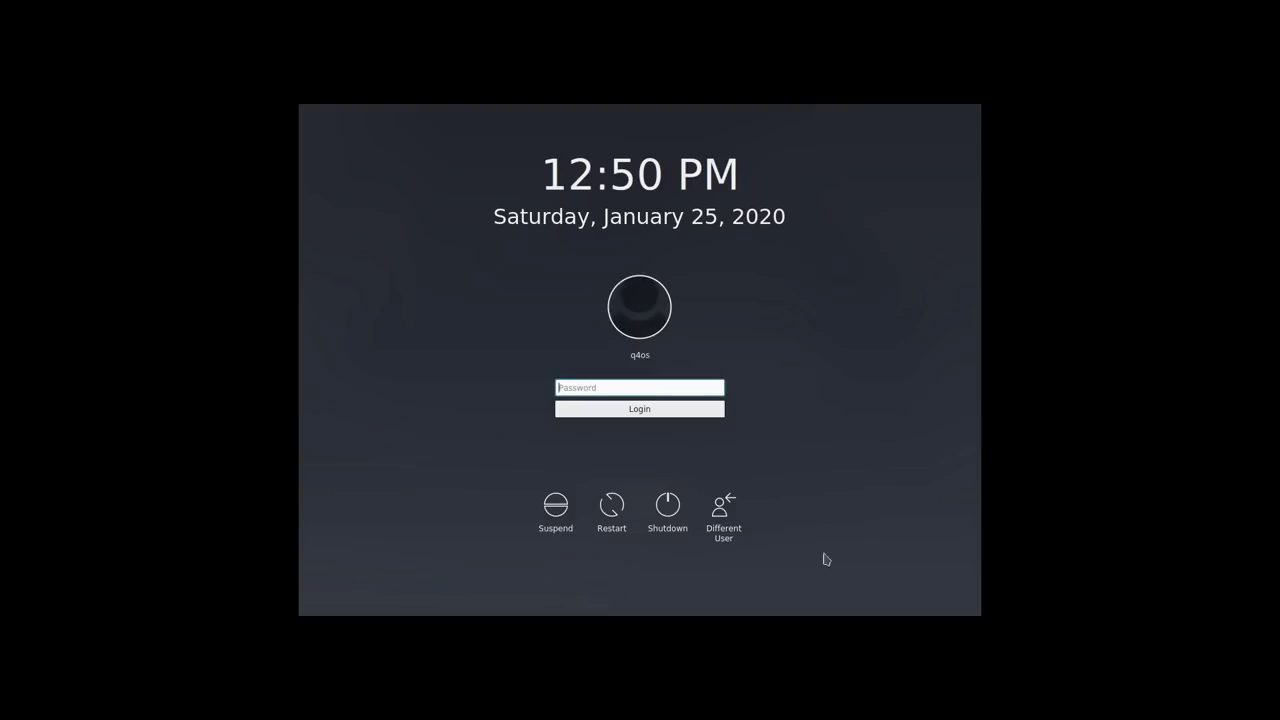
Log in to the installed Q4OS system with the account password
{"action": "key", "text": "Return"}
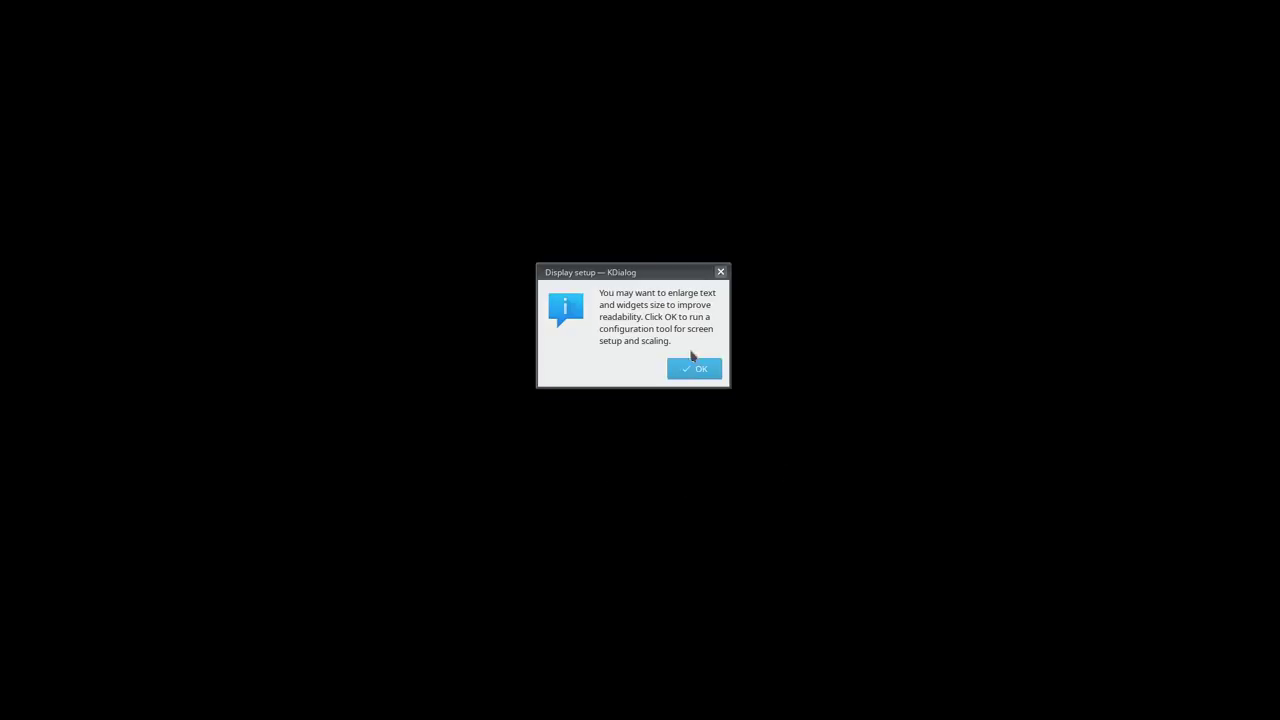
Set the installed system's screen resolution to 1920x1080, then apply and close Displays settings
{"action": "left_click", "coordinate": [691, 369]}
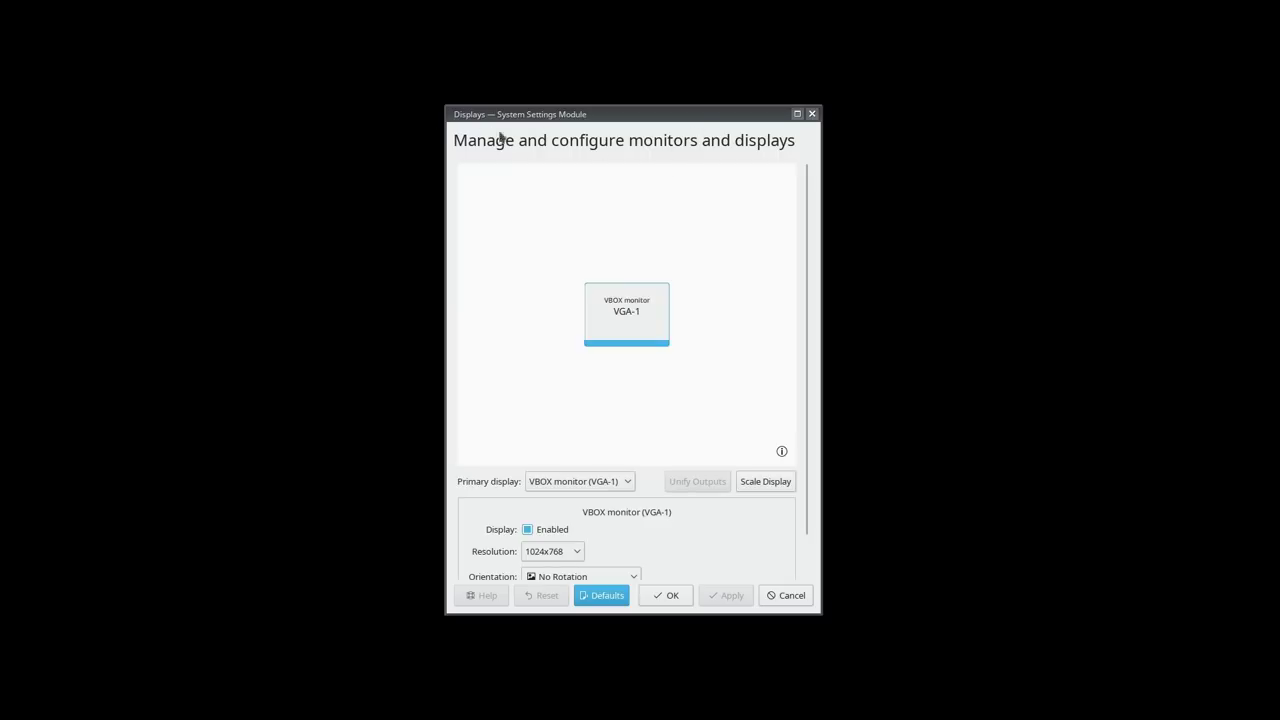
{"action": "left_click", "coordinate": [566, 551]}
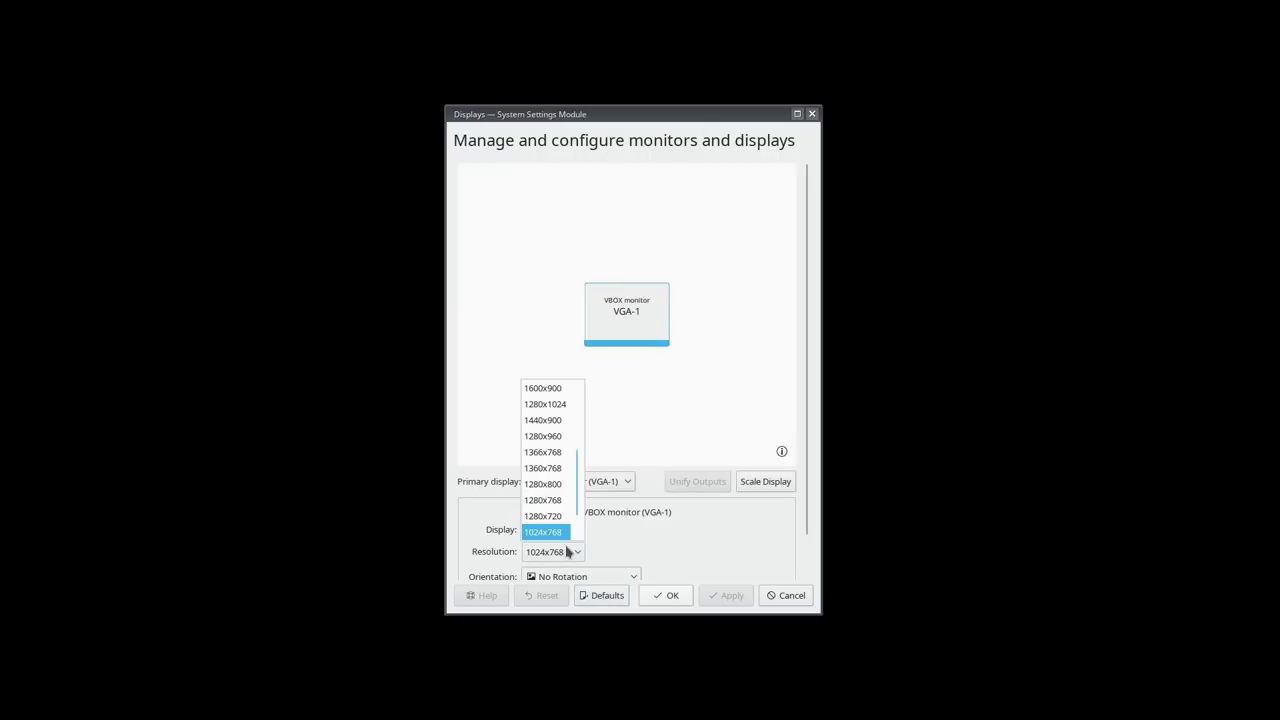
{"action": "scroll", "coordinate": [558, 418], "scroll_direction": "up", "scroll_amount": 3}
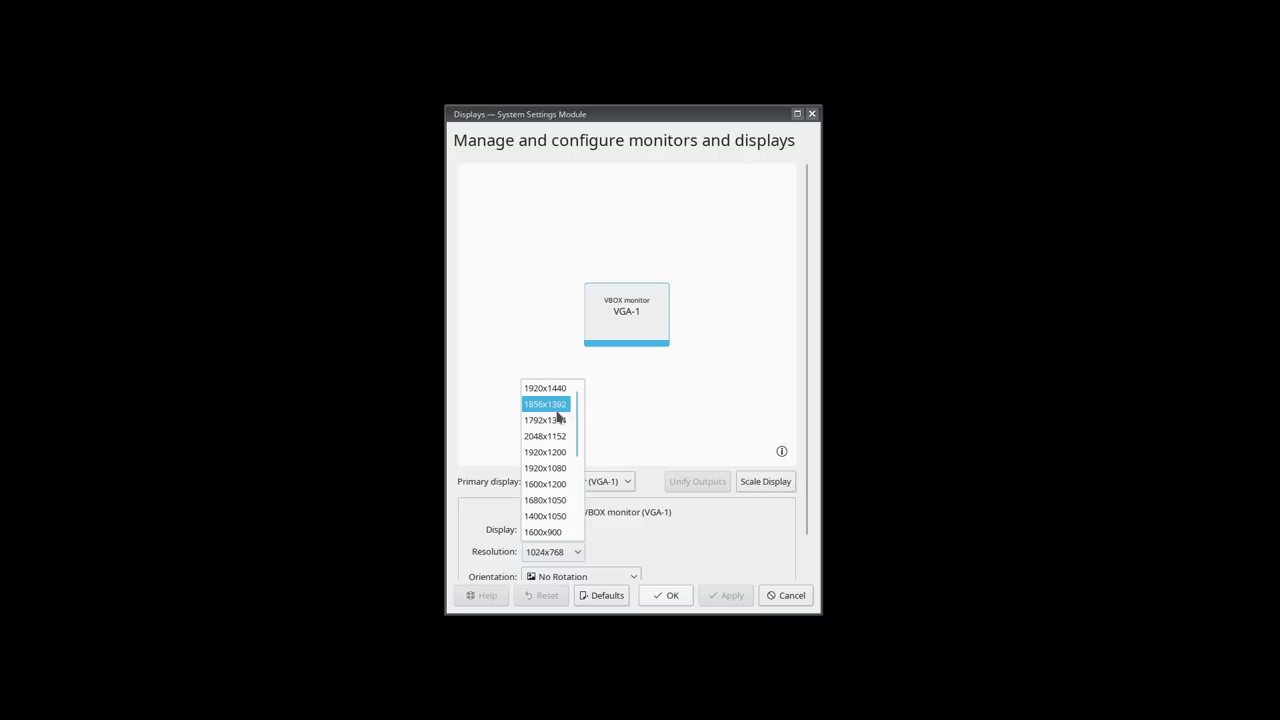
{"action": "left_click", "coordinate": [557, 468]}
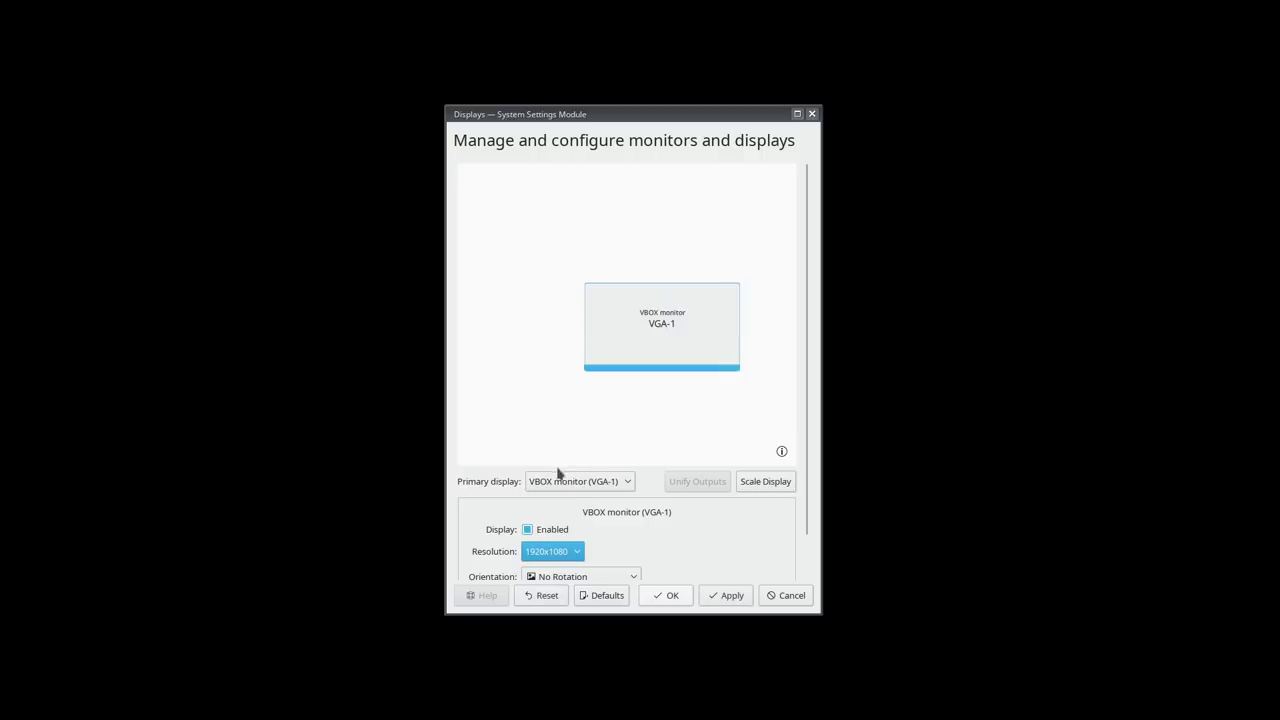
{"action": "left_click", "coordinate": [727, 595]}
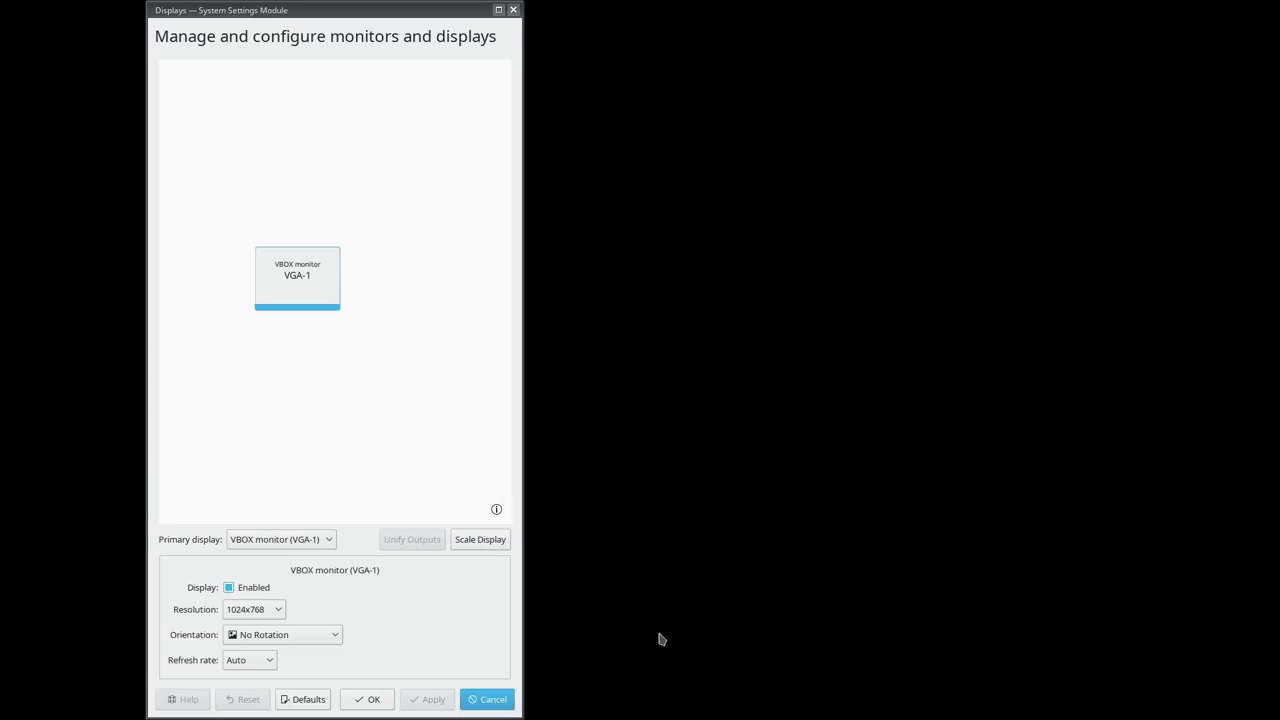
{"action": "left_click", "coordinate": [373, 699]}
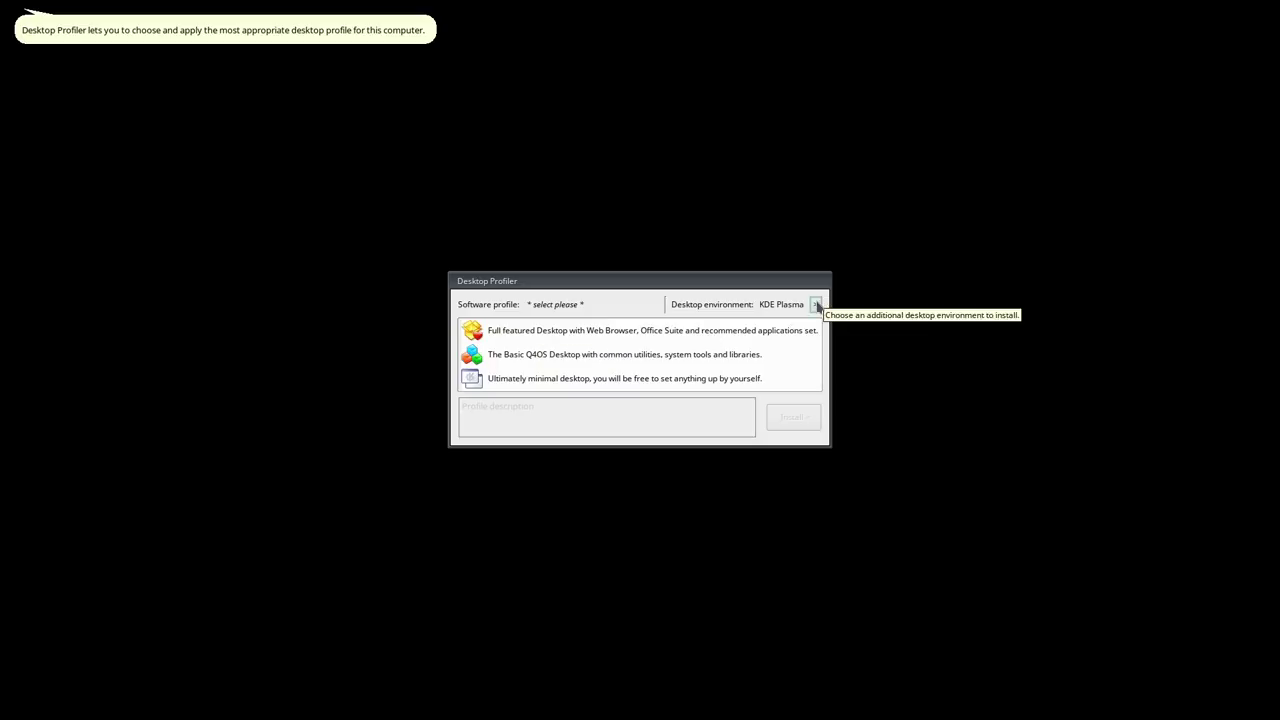
Install The Basic Q4OS Desktop profile and finish once it reaches 100%
{"action": "left_click", "coordinate": [637, 362]}
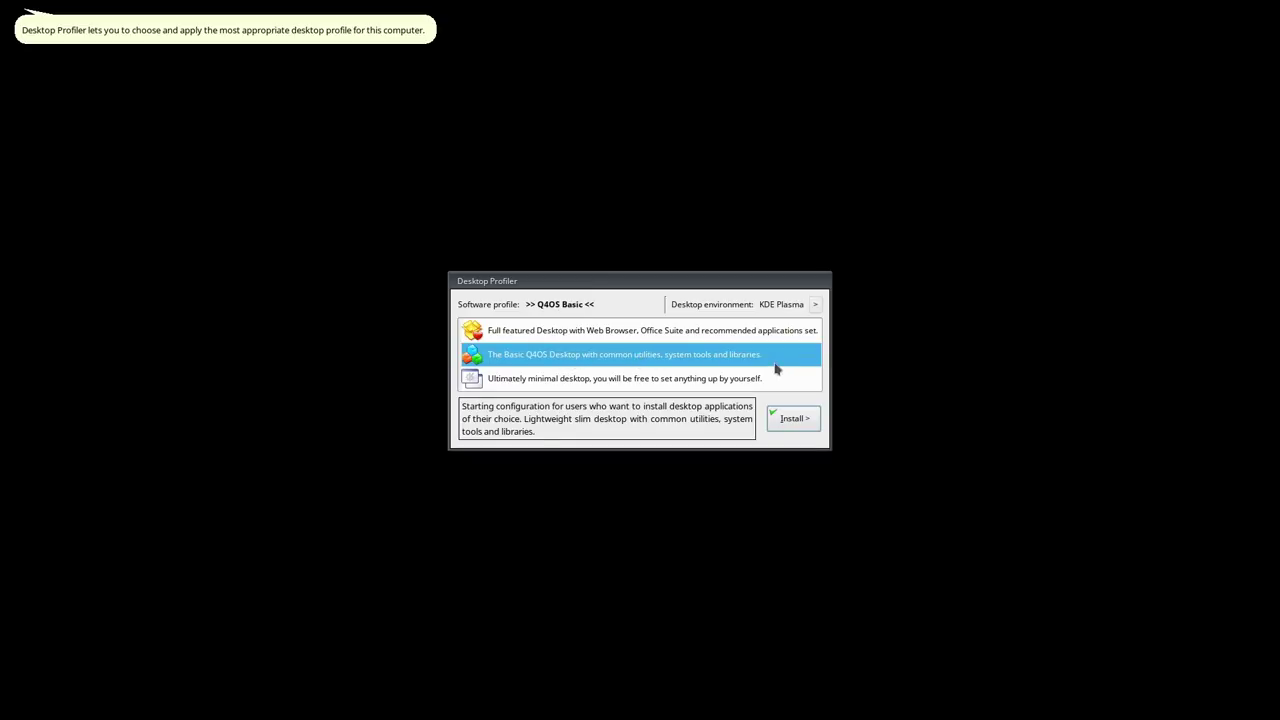
{"action": "left_click", "coordinate": [656, 336]}
{"action": "left_click", "coordinate": [818, 421]}
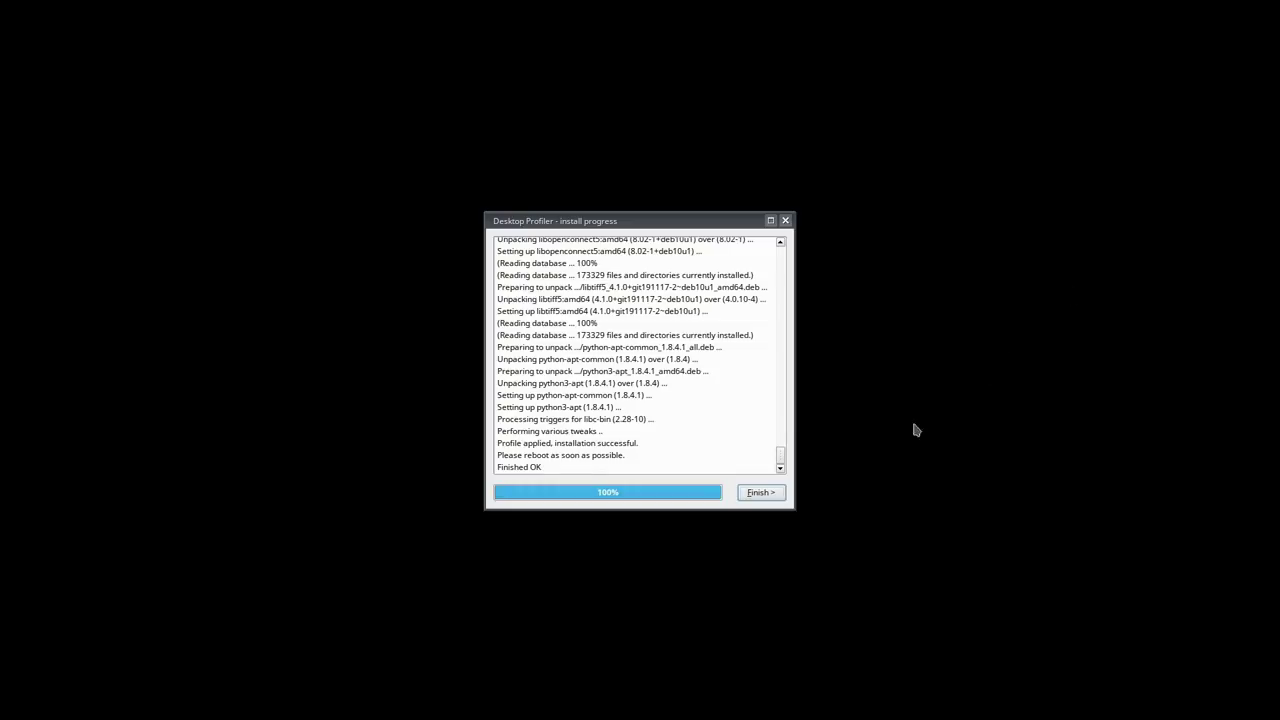
{"action": "left_click", "coordinate": [779, 492]}
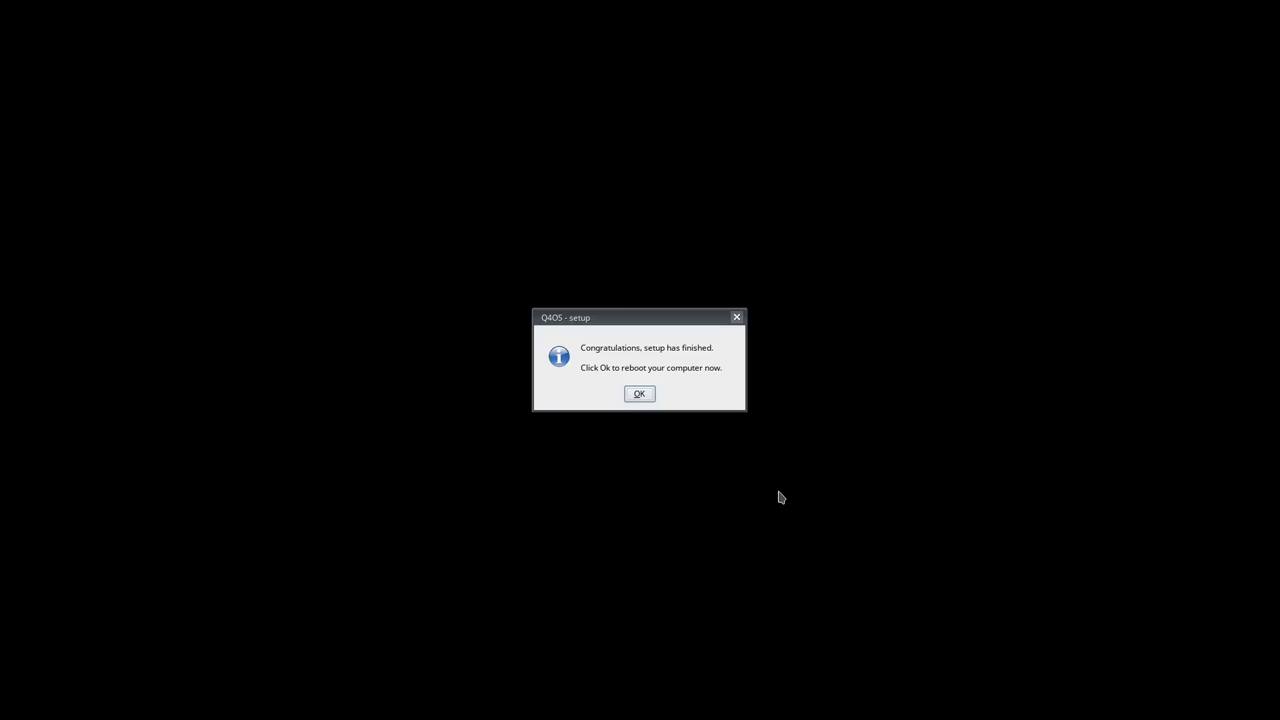
Reboot to complete setup, then log back in with the account password
{"action": "left_click", "coordinate": [644, 394]}
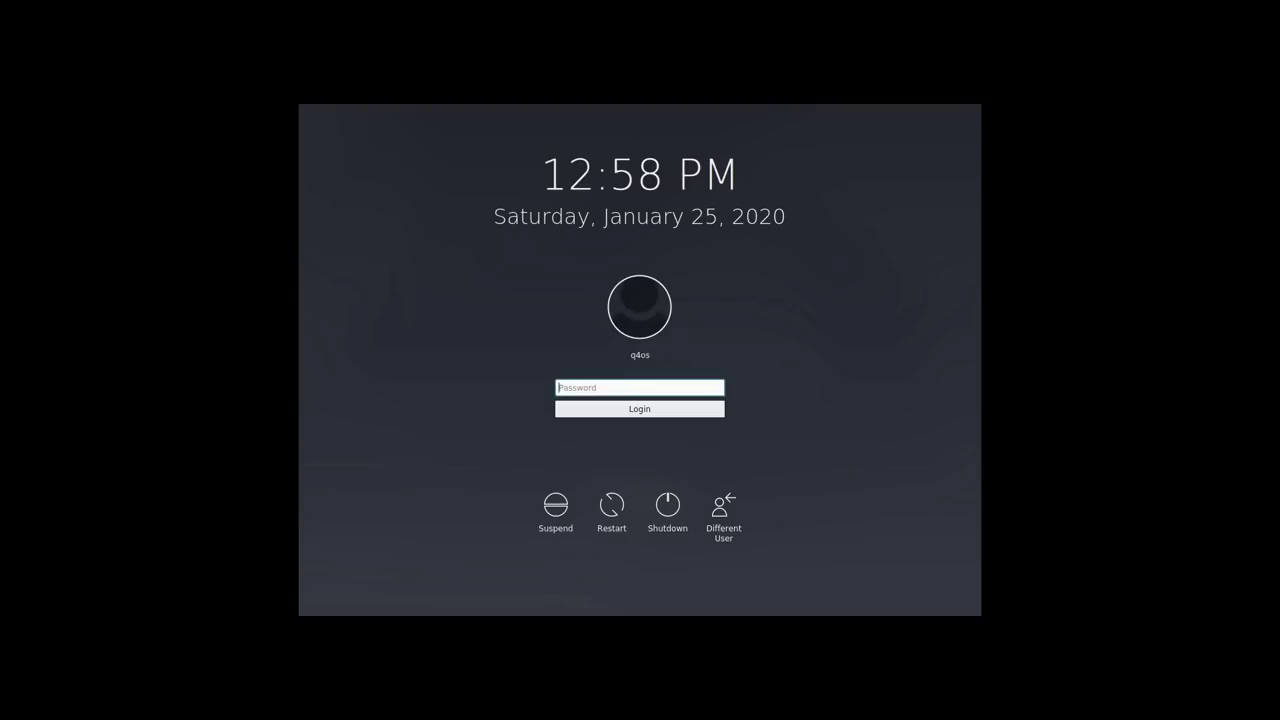
{"action": "type", "text": "•••"}
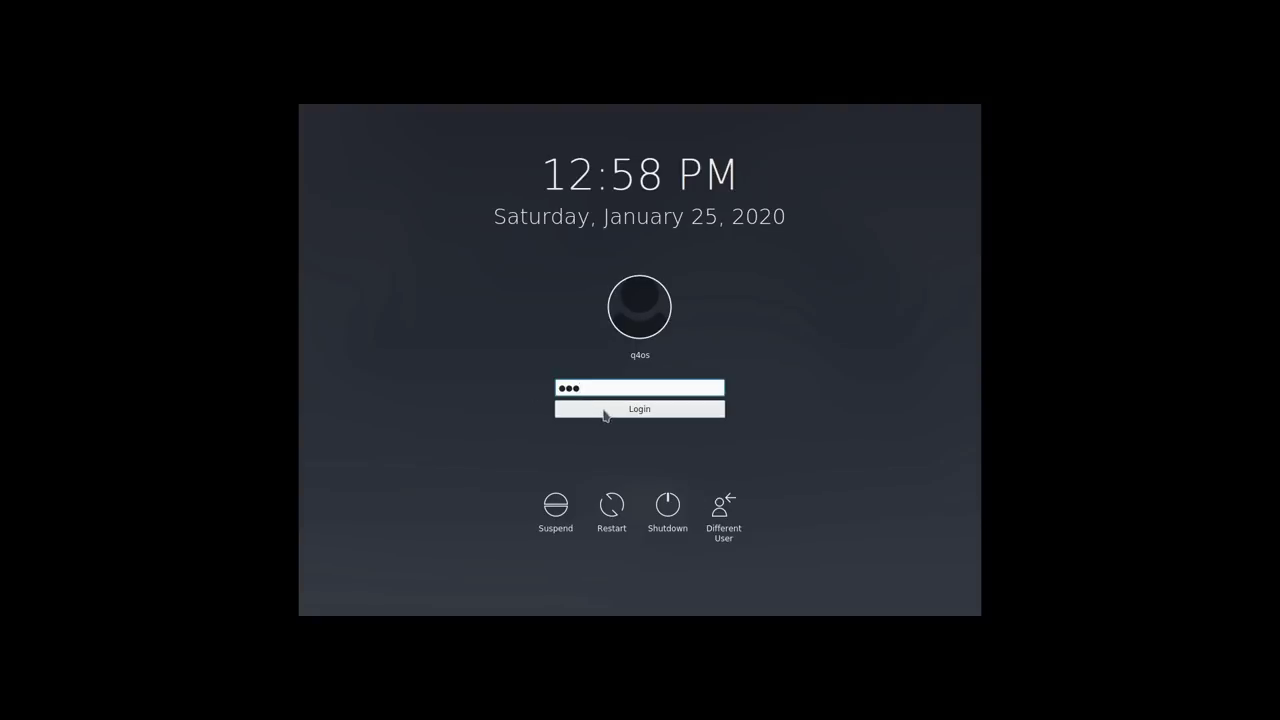
{"action": "left_click", "coordinate": [565, 410]}
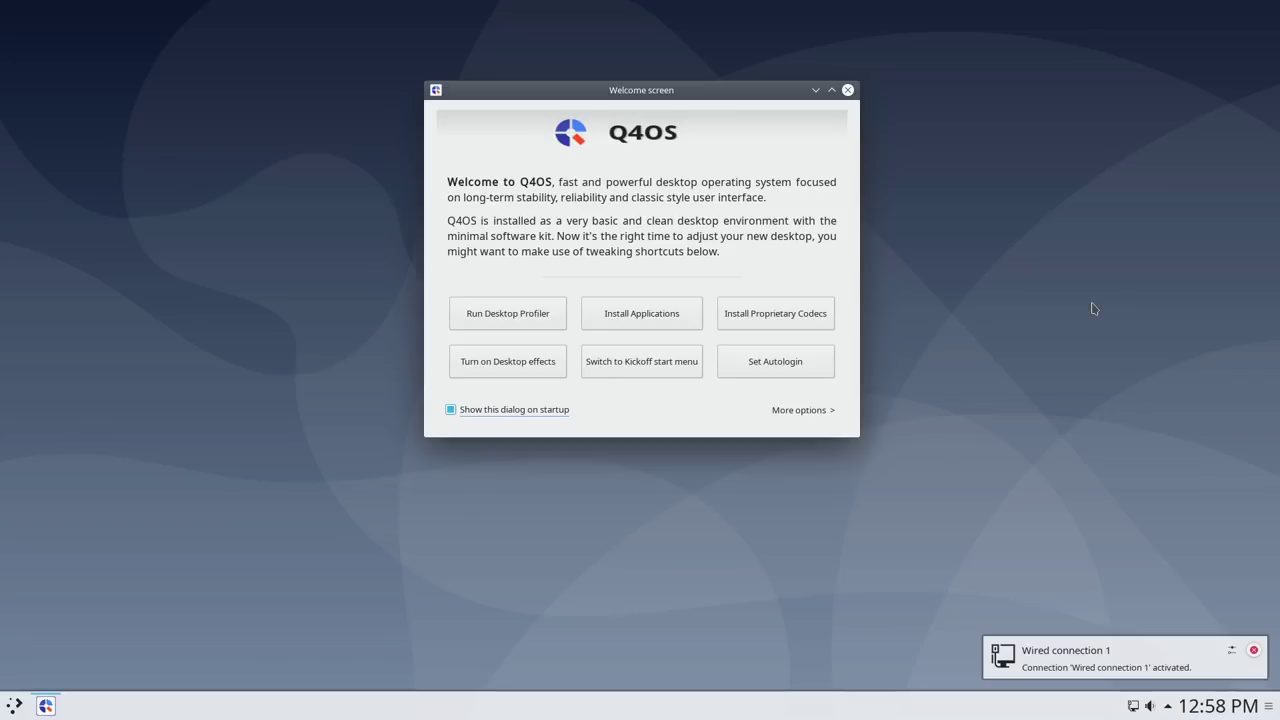
Dismiss the wired connection notice, decline VirtualBox guest additions and the reminder, then enable desktop effects
{"action": "left_click", "coordinate": [1253, 650]}
{"action": "left_click_drag", "start_coordinate": [658, 106], "coordinate": [705, 204]}
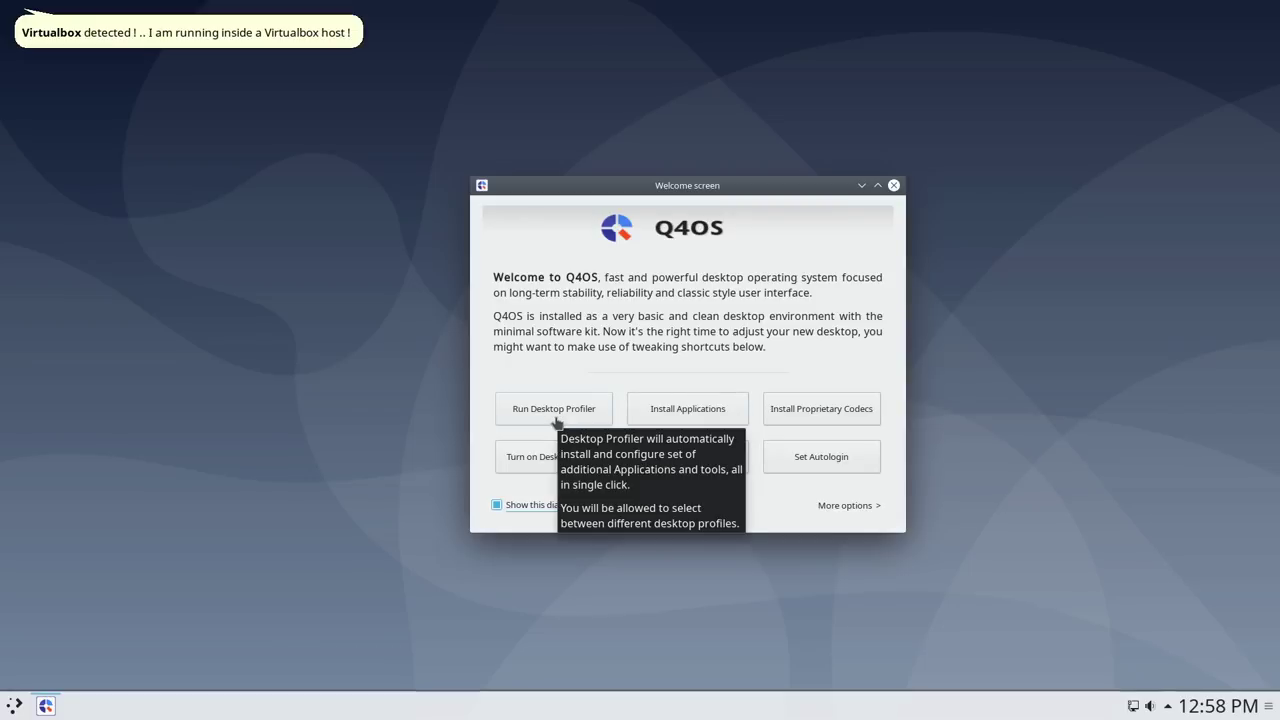
{"action": "left_click", "coordinate": [188, 28]}
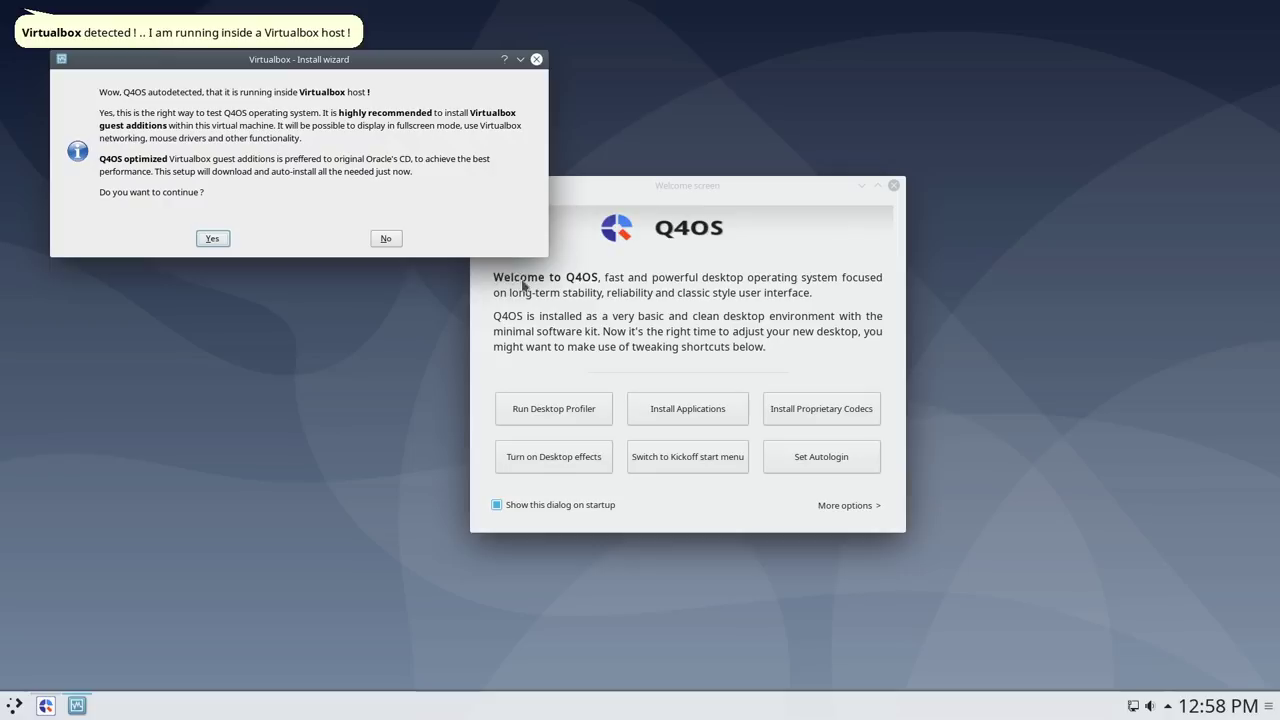
{"action": "left_click", "coordinate": [388, 241]}
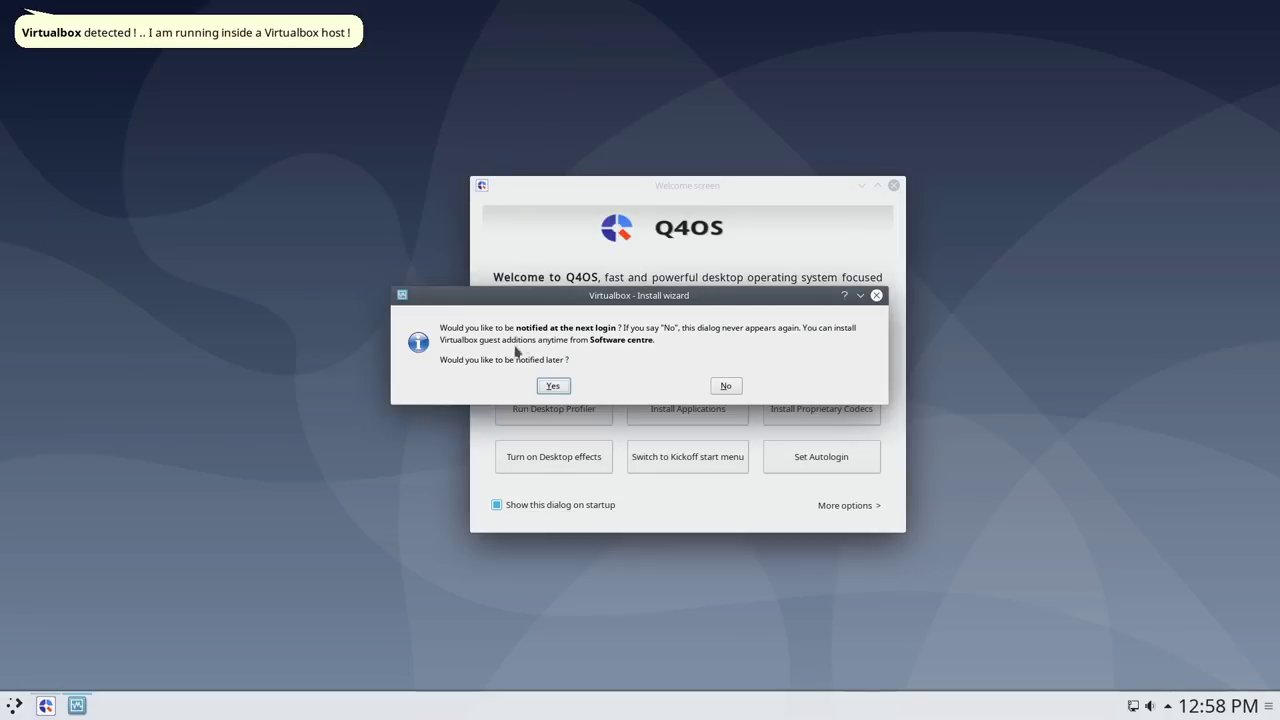
{"action": "left_click", "coordinate": [726, 386]}
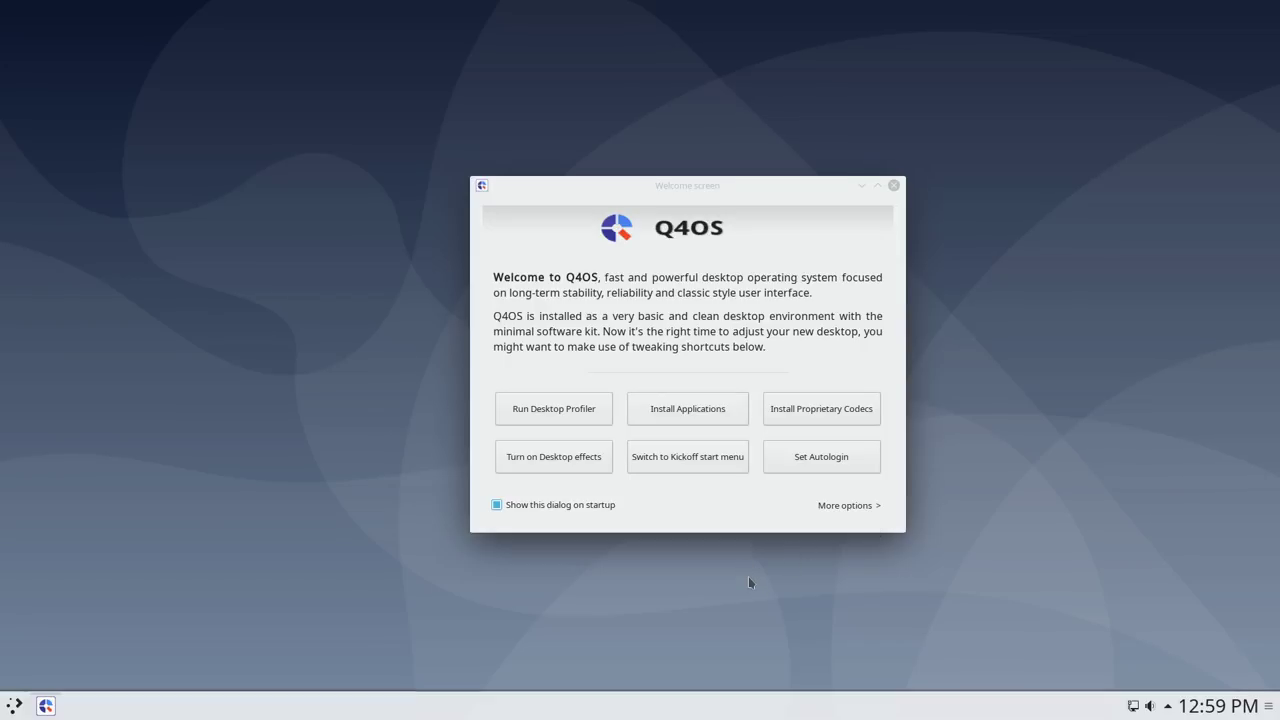
{"action": "left_click", "coordinate": [557, 456]}
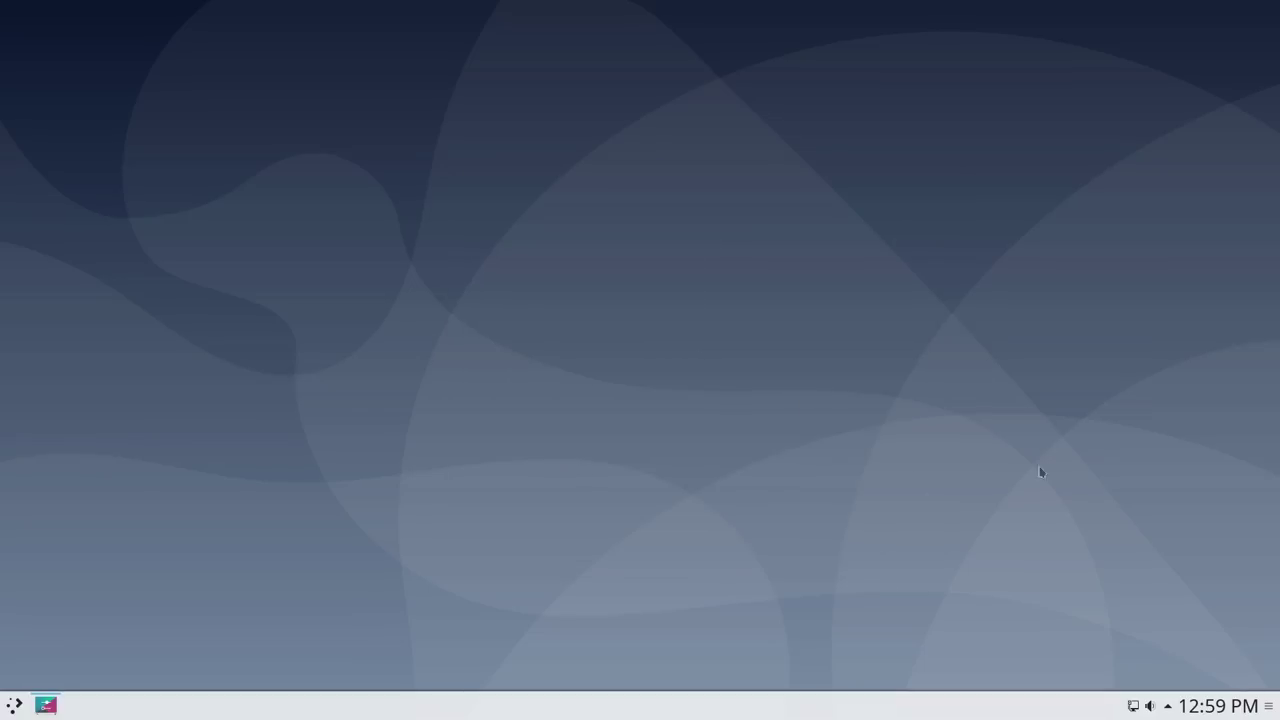
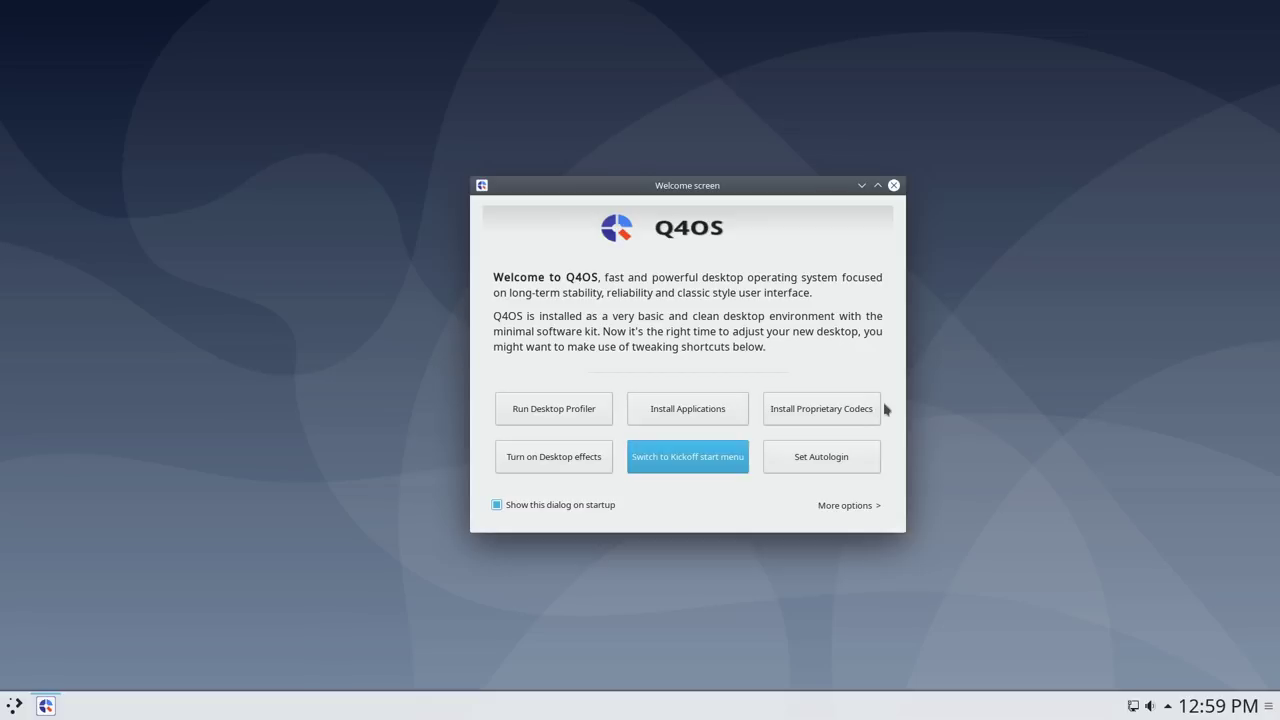
Start the proprietary codecs install past the system checks and move the wizard to the upper left
{"action": "left_click", "coordinate": [847, 418]}
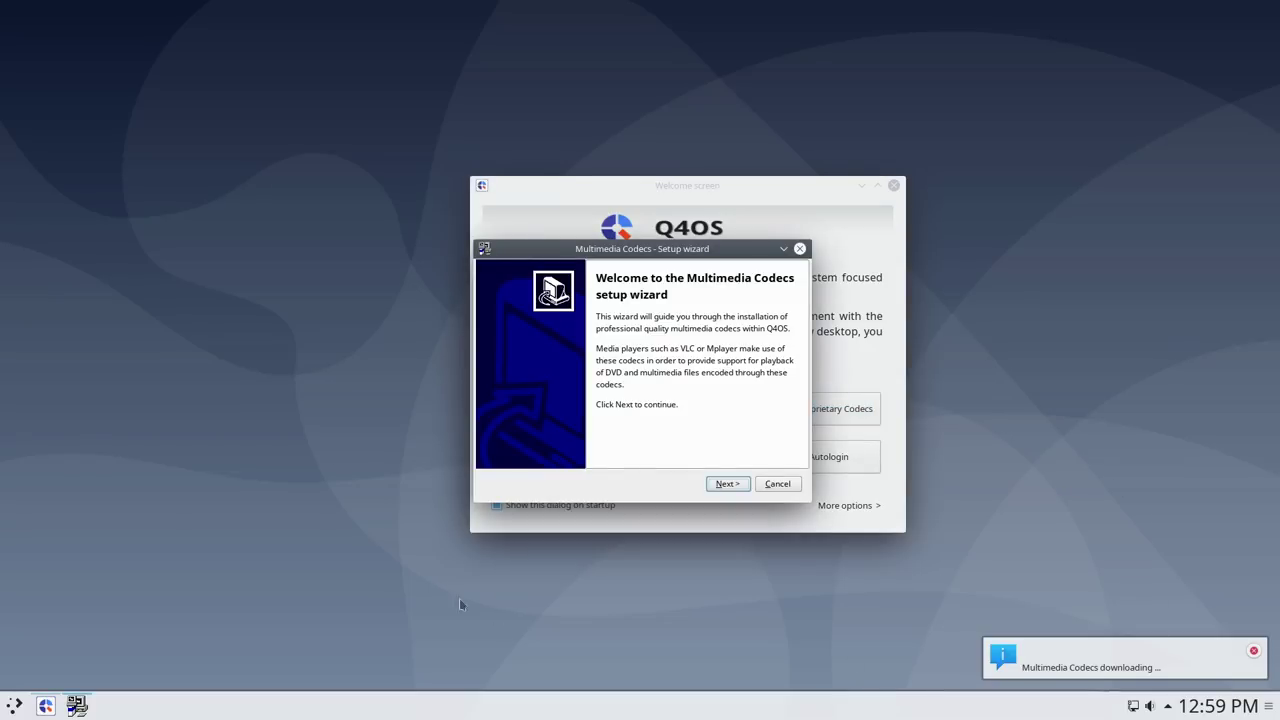
{"action": "left_click", "coordinate": [733, 484]}
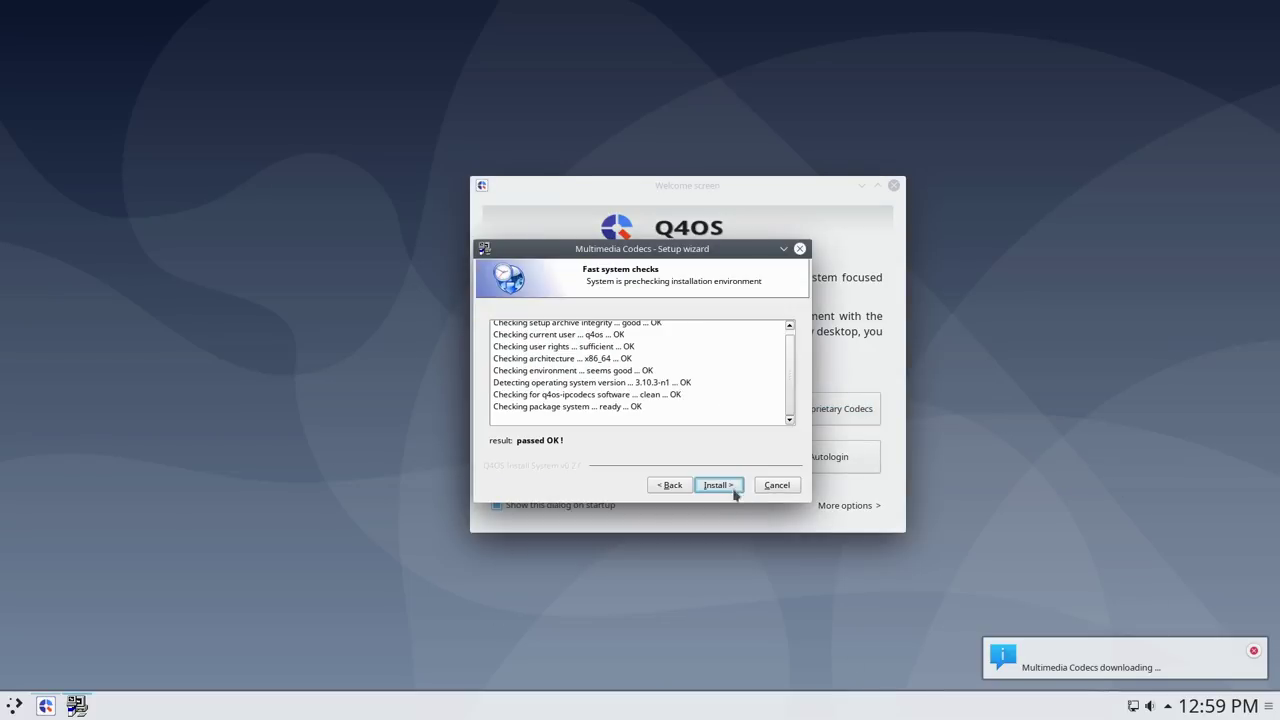
{"action": "left_click", "coordinate": [729, 485]}
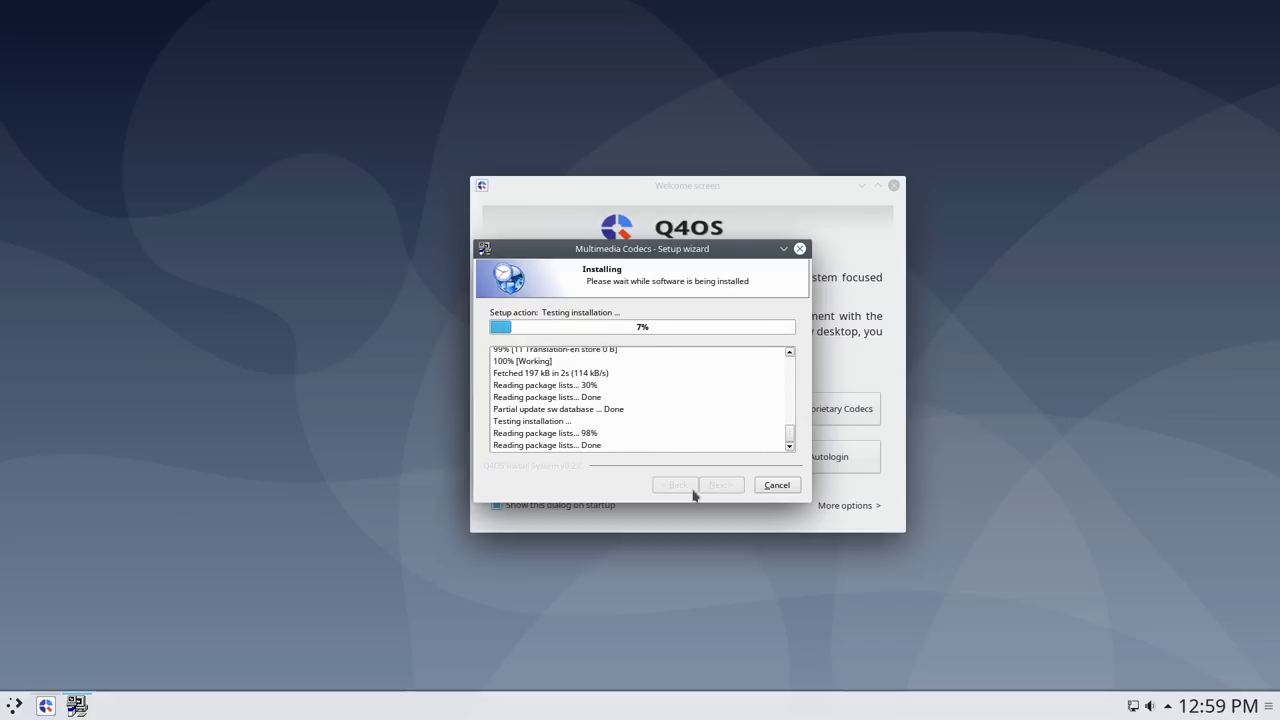
{"action": "left_click_drag", "start_coordinate": [625, 250], "coordinate": [231, 175]}
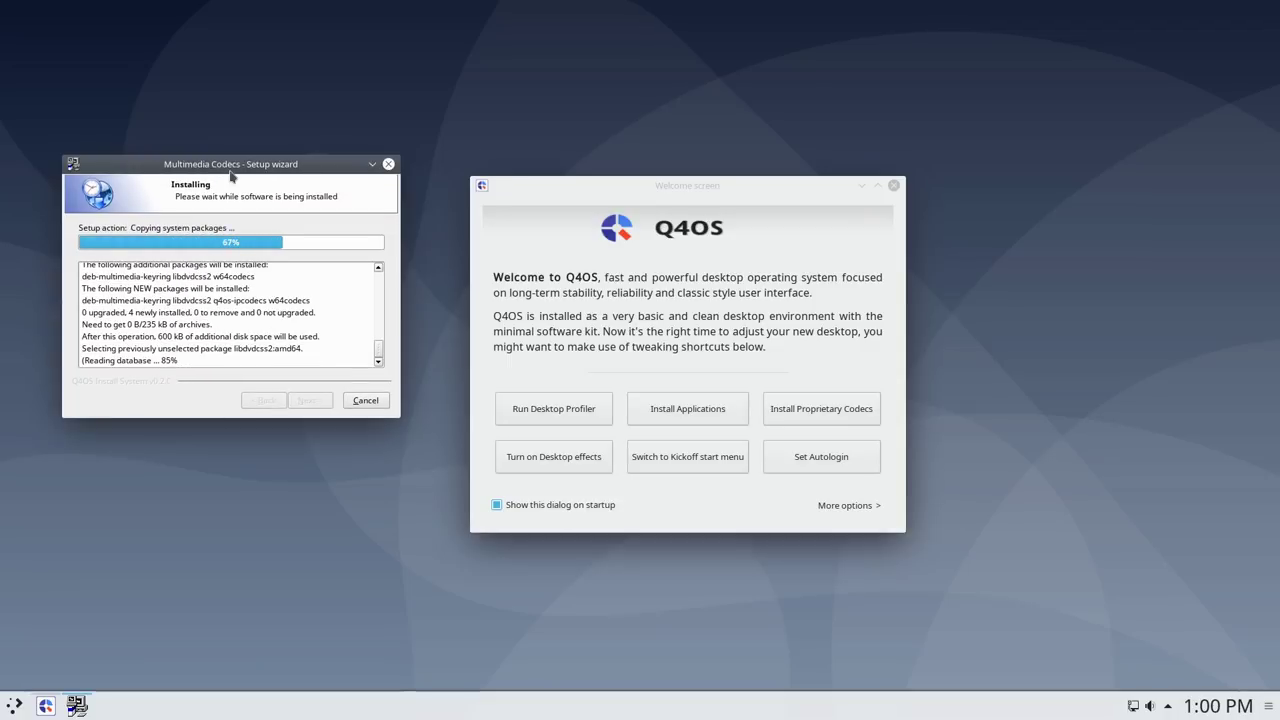
Browse the desktop context menu's Create New options, then dismiss the menu
{"action": "right_click", "coordinate": [296, 592]}
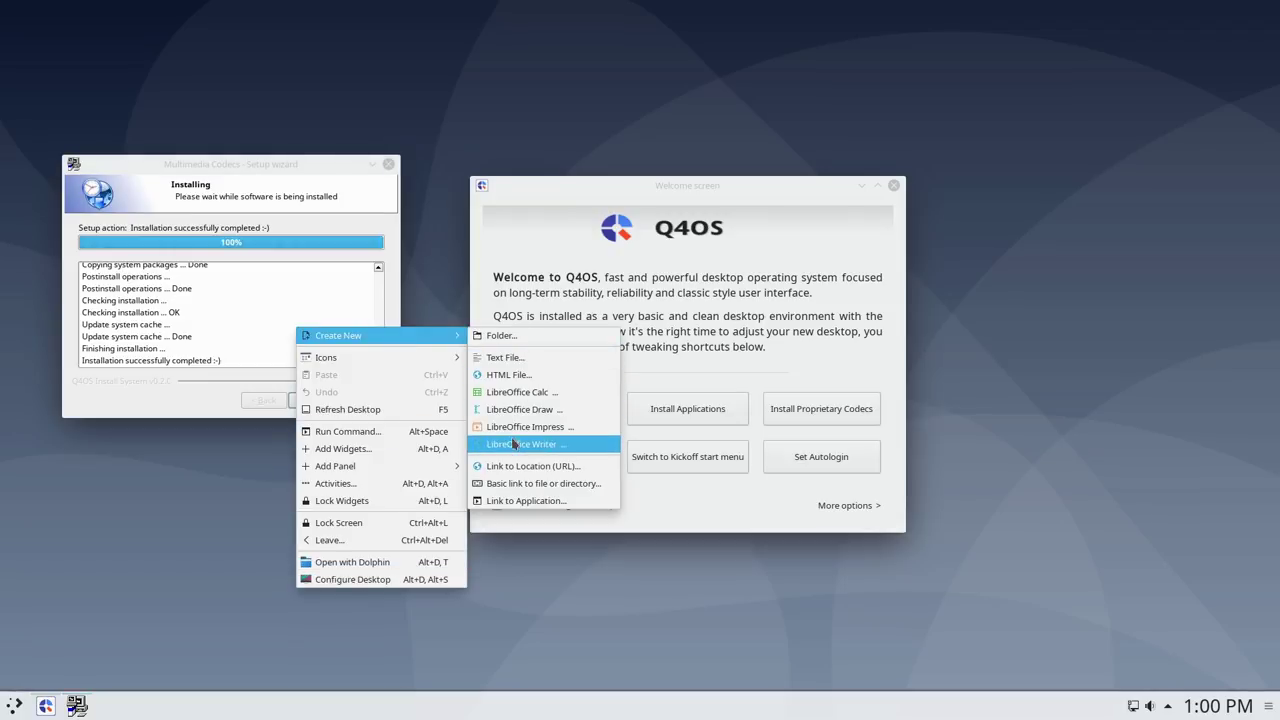
{"action": "mouse_move", "coordinate": [420, 336]}
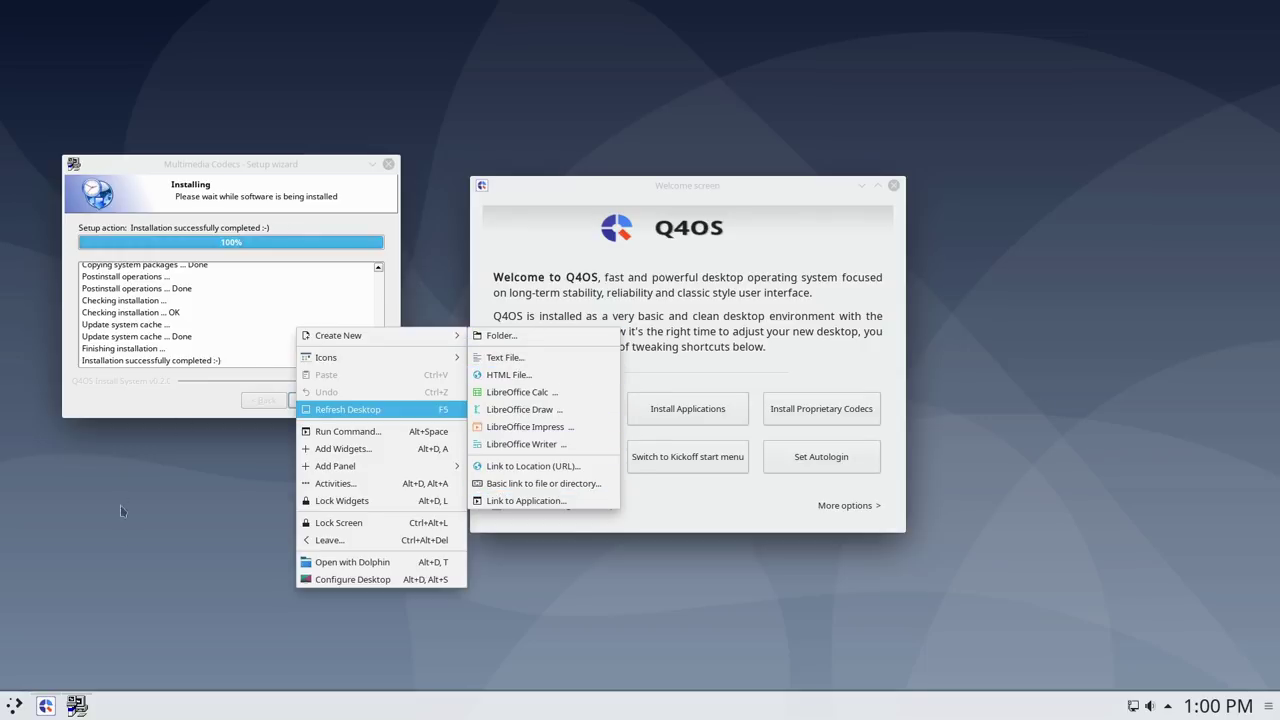
{"action": "left_click", "coordinate": [142, 554]}
{"action": "right_click", "coordinate": [363, 483]}
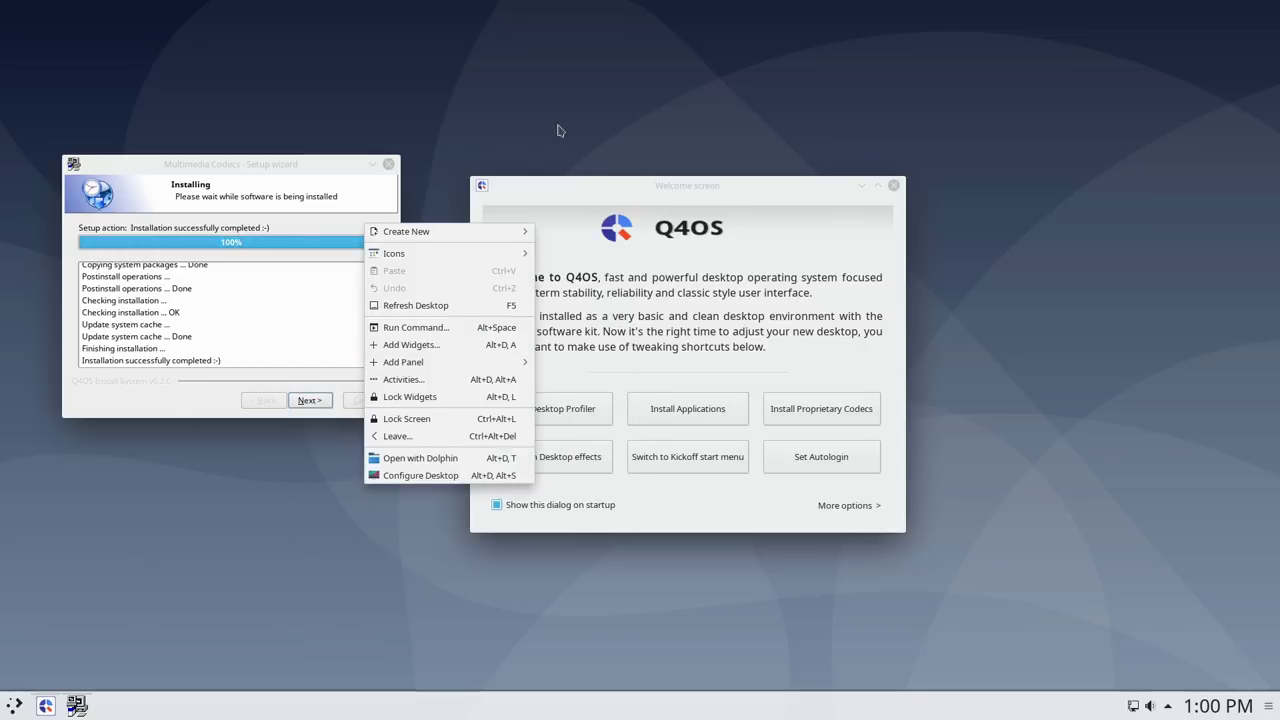
{"action": "mouse_move", "coordinate": [455, 232]}
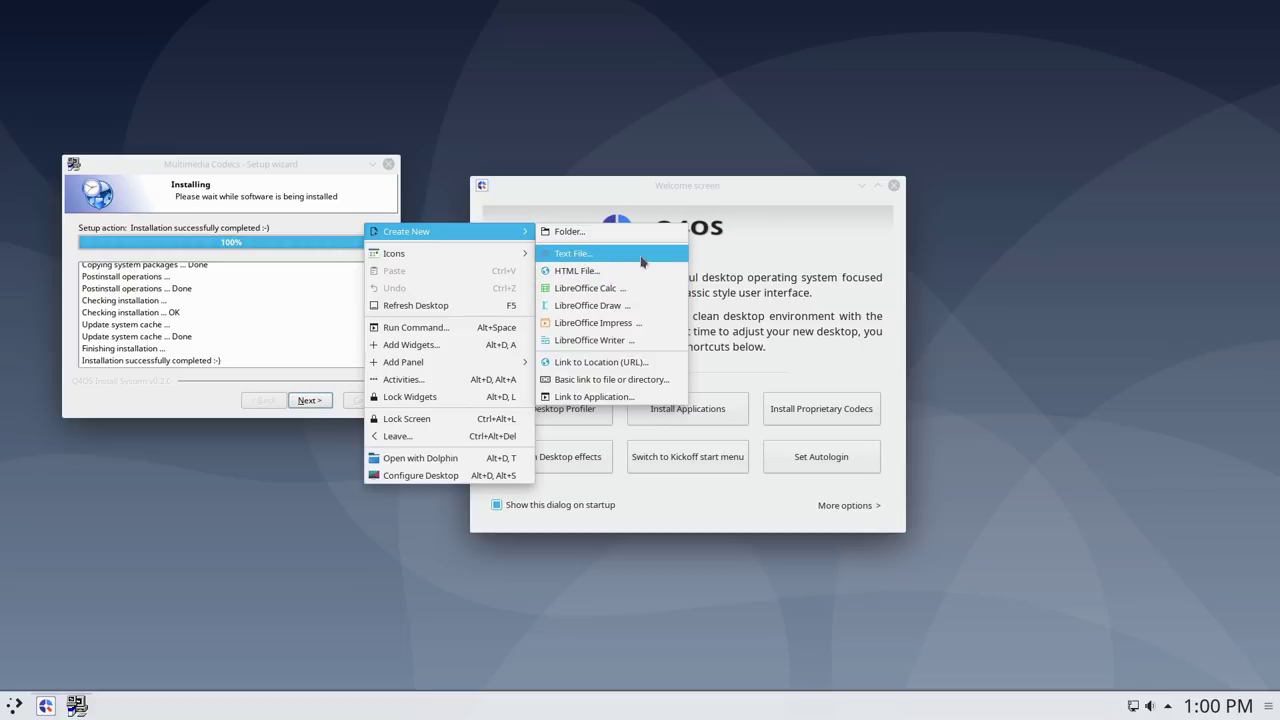
{"action": "left_click", "coordinate": [369, 561]}
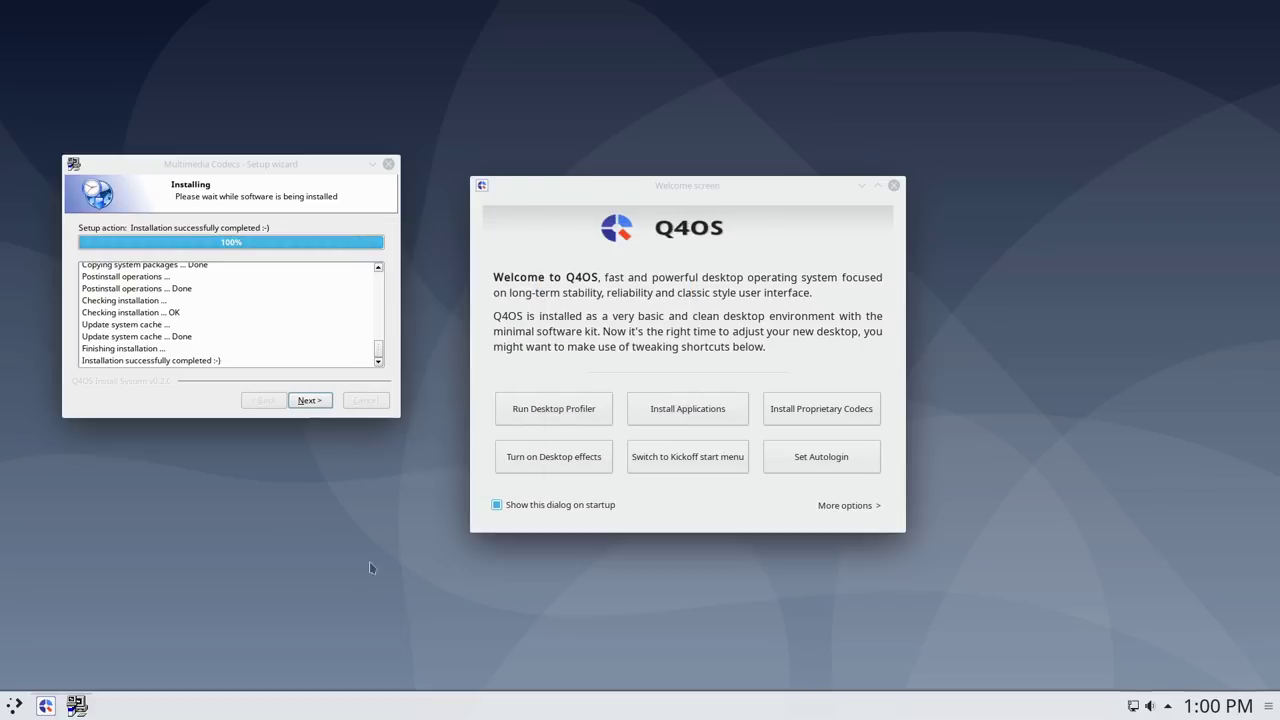
Finish the completed codecs wizard so only the Welcome screen remains
{"action": "left_click", "coordinate": [321, 400]}
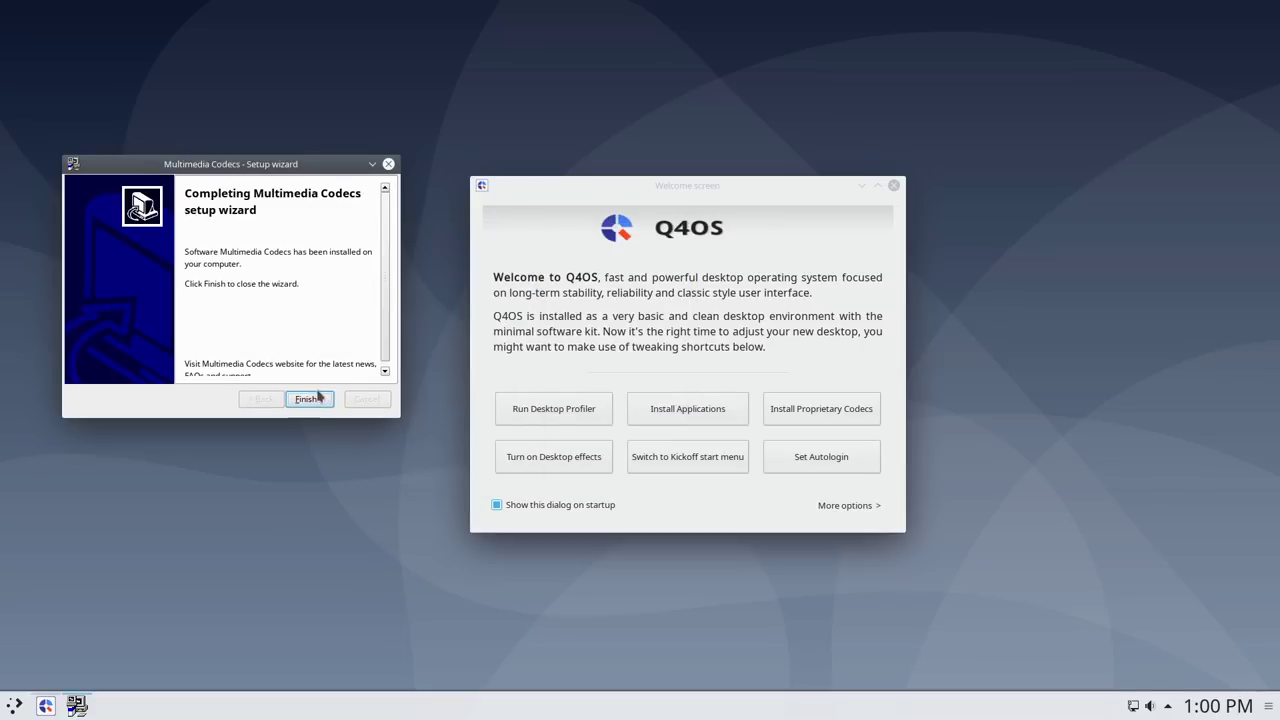
{"action": "left_click", "coordinate": [309, 399]}
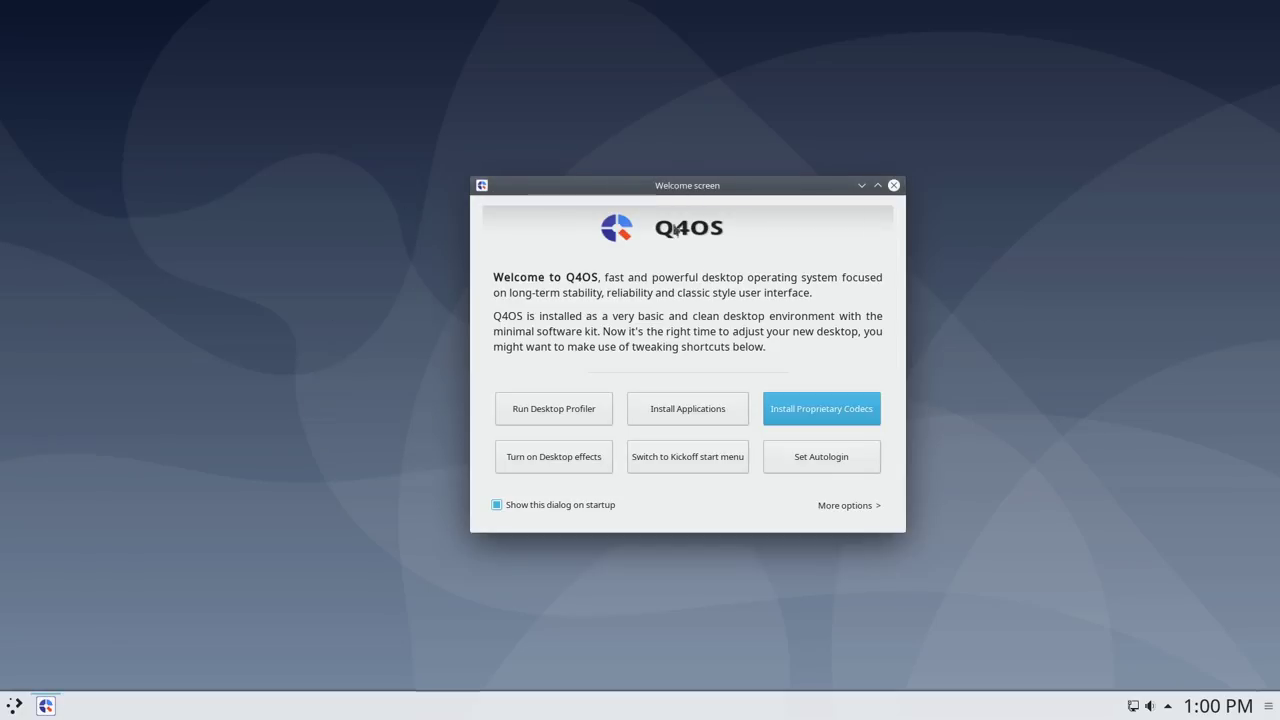
{"action": "left_click", "coordinate": [1046, 493]}
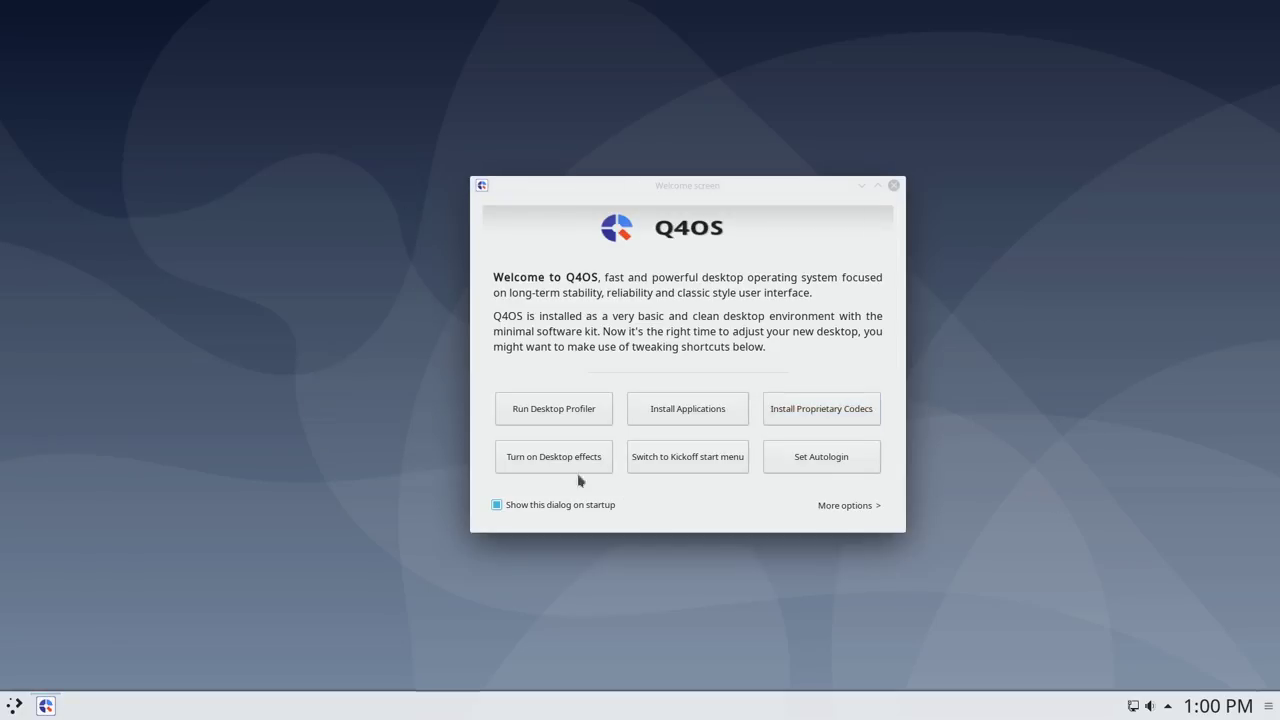
Open Software Centre from the Welcome screen and scroll through its 19 rated applications
{"action": "left_click", "coordinate": [686, 414]}
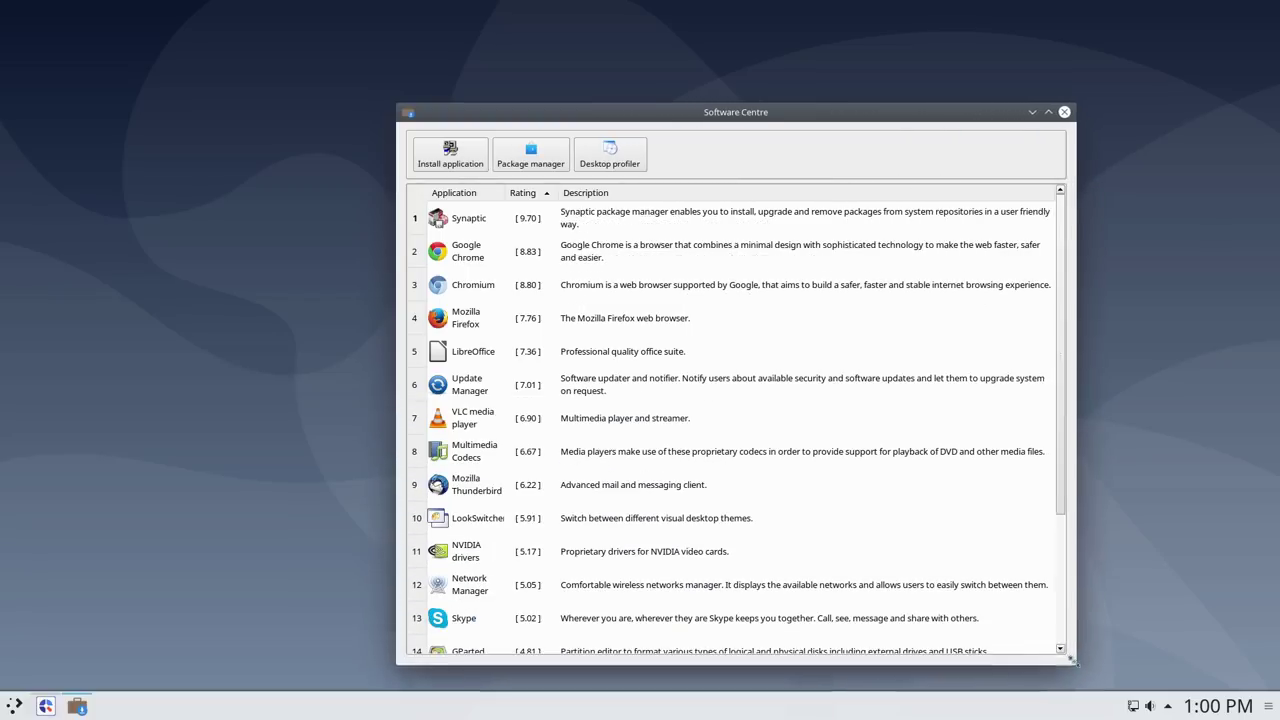
{"action": "scroll", "coordinate": [896, 447], "scroll_direction": "down", "scroll_amount": 2}
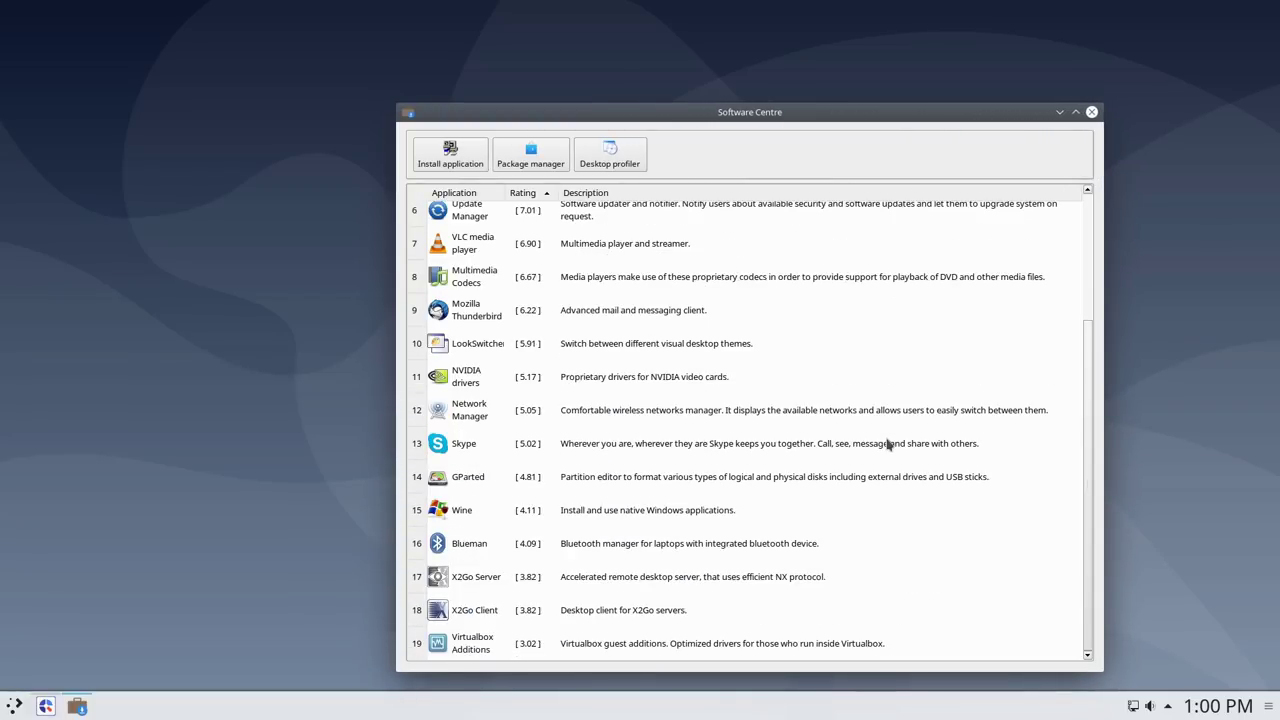
{"action": "scroll", "coordinate": [759, 352], "scroll_direction": "up", "scroll_amount": 2}
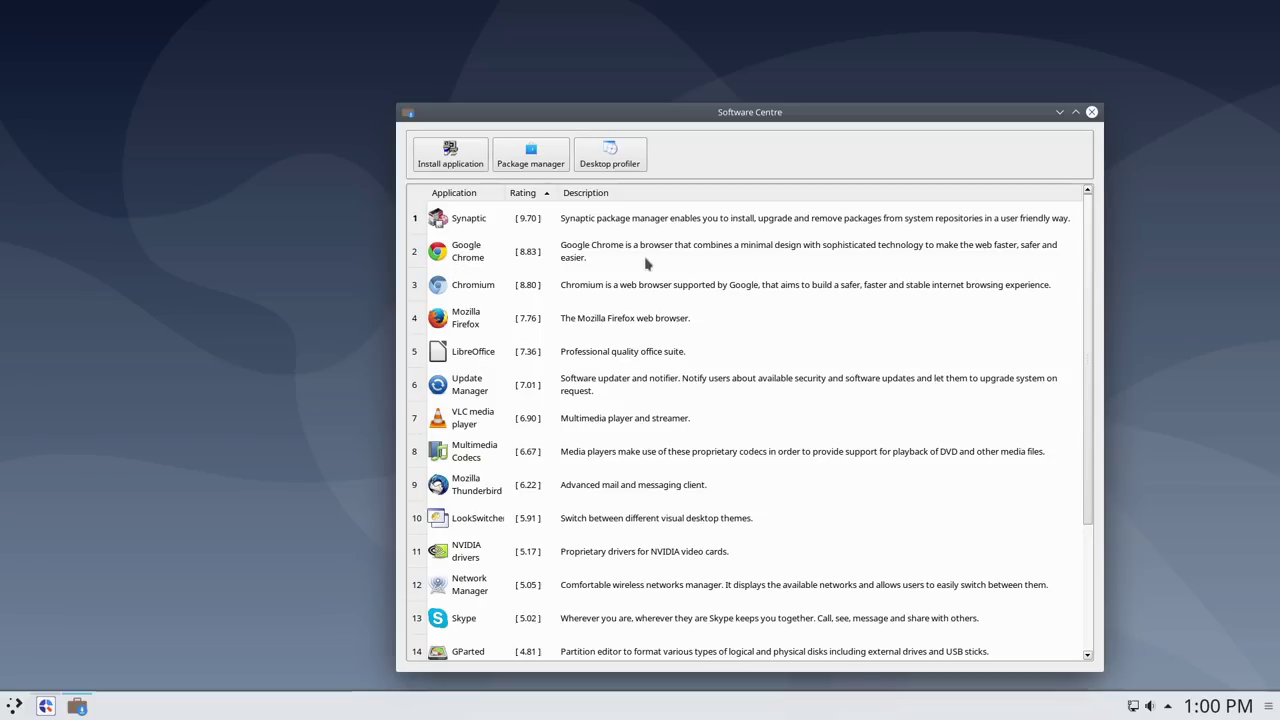
{"action": "scroll", "coordinate": [600, 470], "scroll_direction": "down", "scroll_amount": 3}
{"action": "scroll", "coordinate": [645, 474], "scroll_direction": "up", "scroll_amount": 3}
{"action": "scroll", "coordinate": [480, 292], "scroll_direction": "down", "scroll_amount": 3}
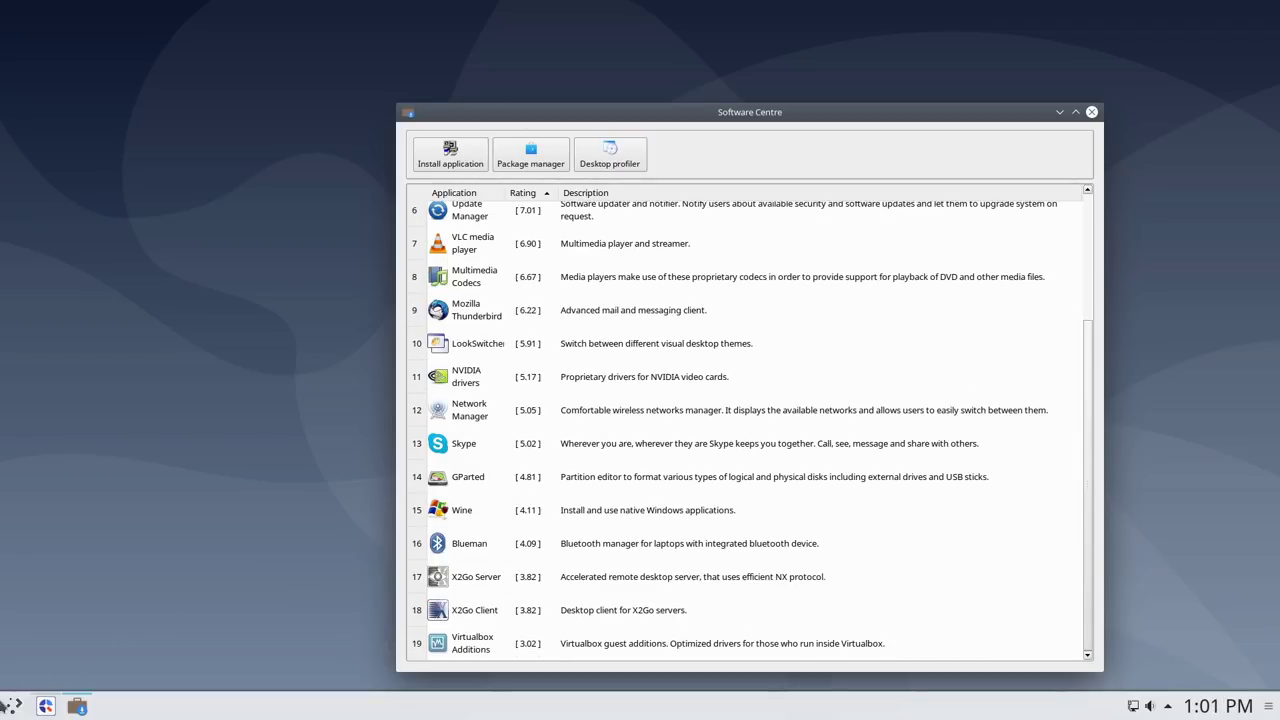
Browse the Education, Card Games and Graphics categories in the application launcher
{"action": "left_click", "coordinate": [15, 705]}
{"action": "left_click", "coordinate": [97, 652]}
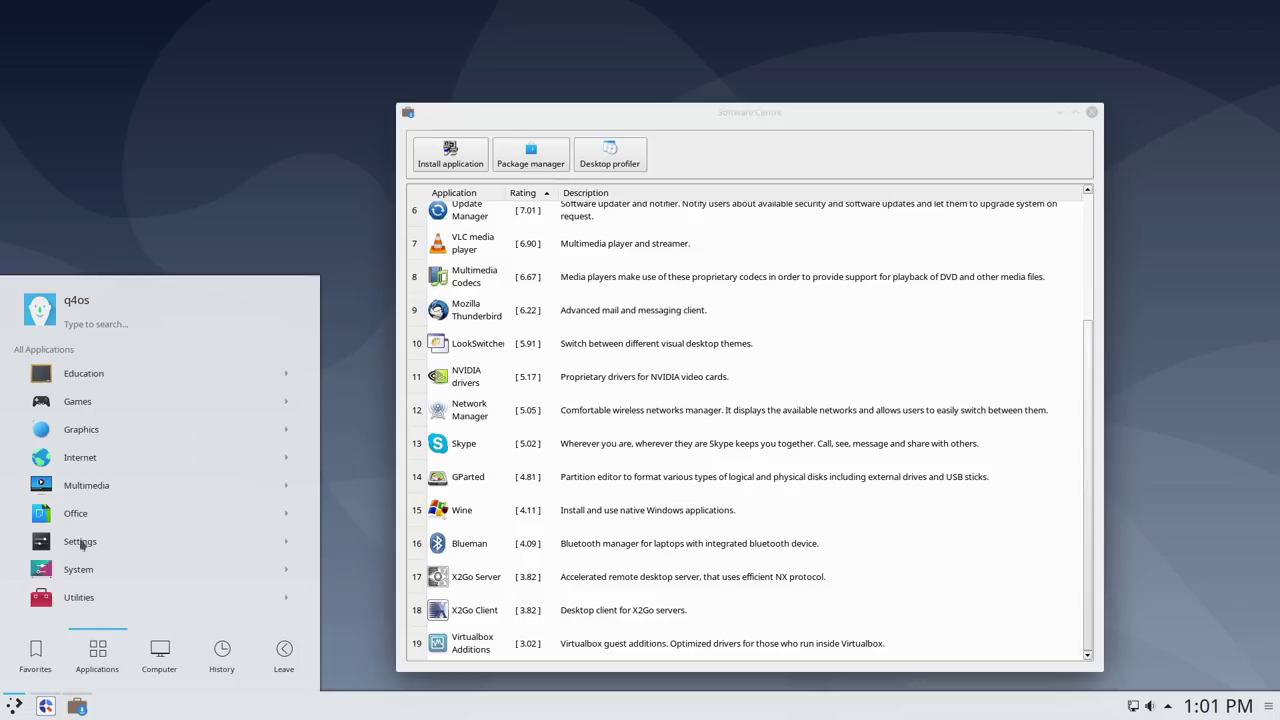
{"action": "left_click", "coordinate": [90, 372]}
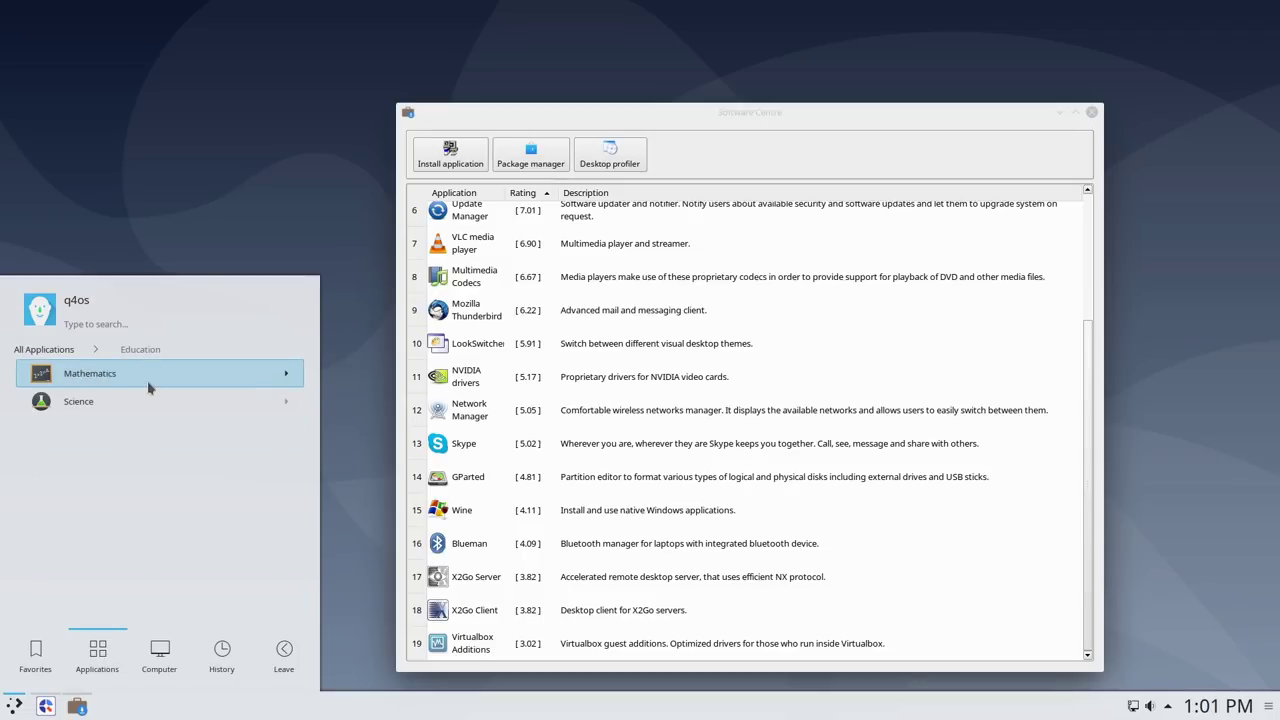
{"action": "left_click", "coordinate": [44, 349]}
{"action": "left_click", "coordinate": [78, 405]}
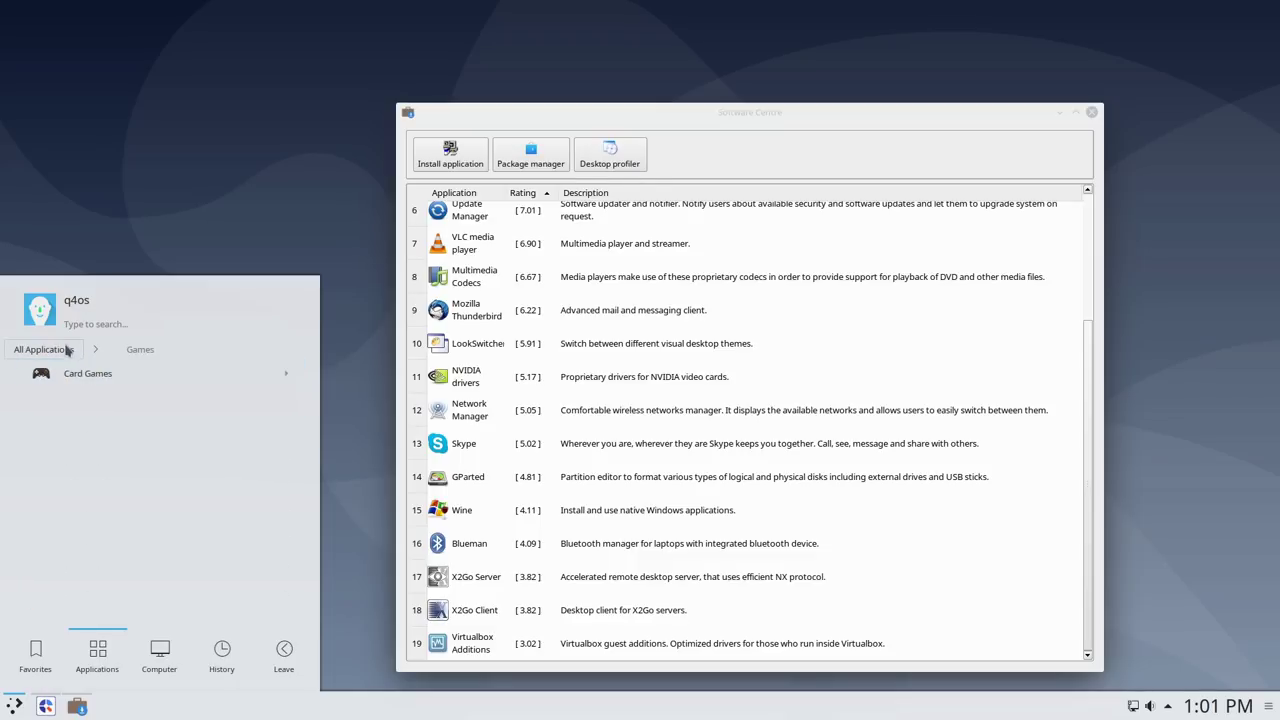
{"action": "left_click", "coordinate": [119, 378]}
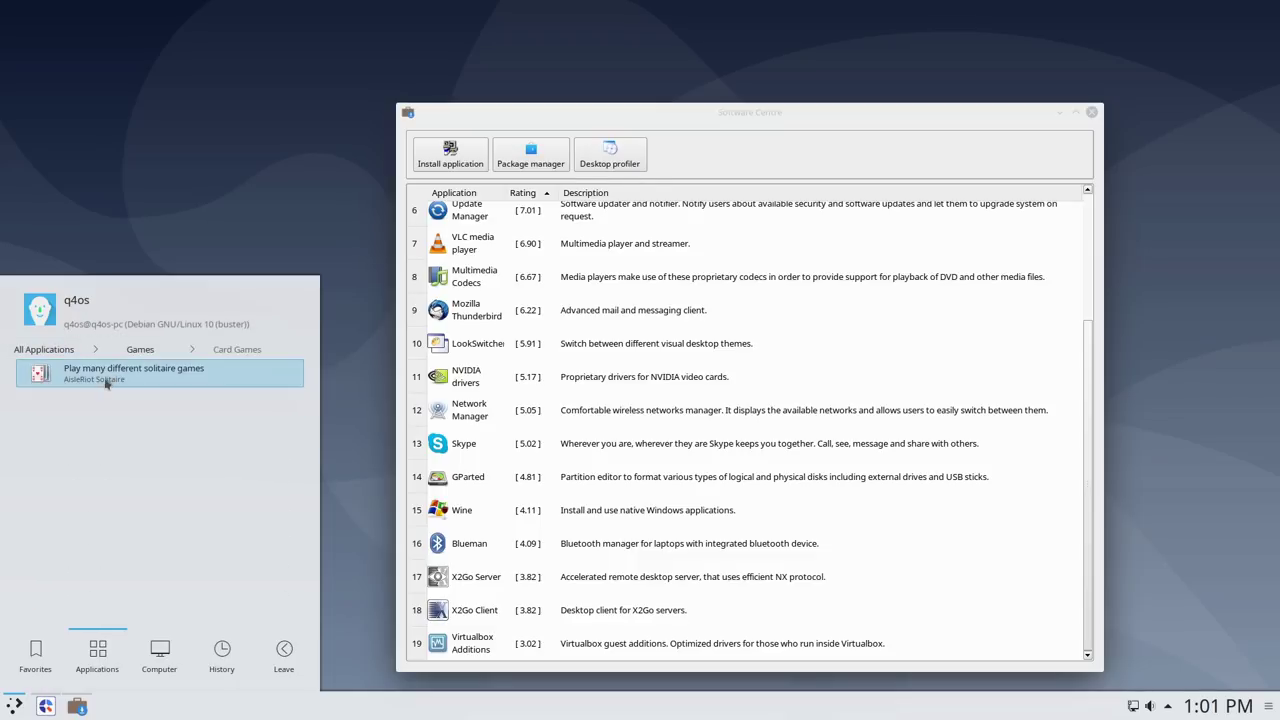
{"action": "left_click", "coordinate": [55, 354]}
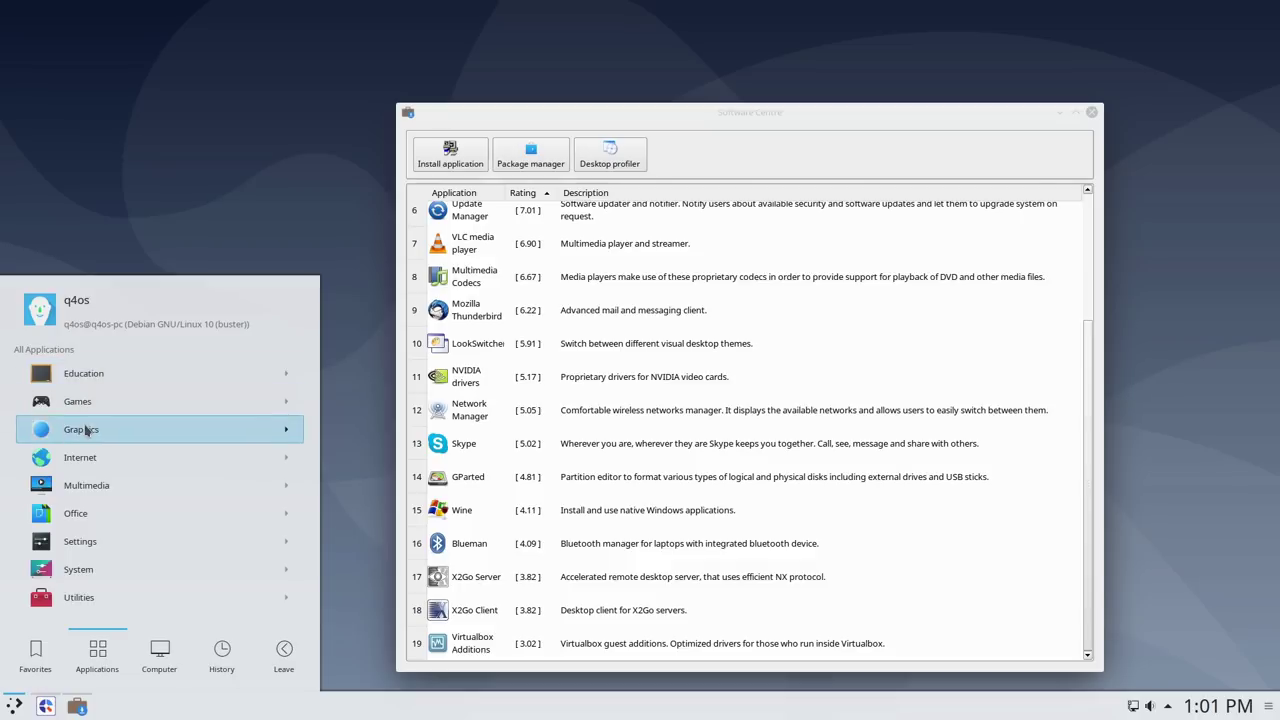
{"action": "left_click", "coordinate": [105, 424]}
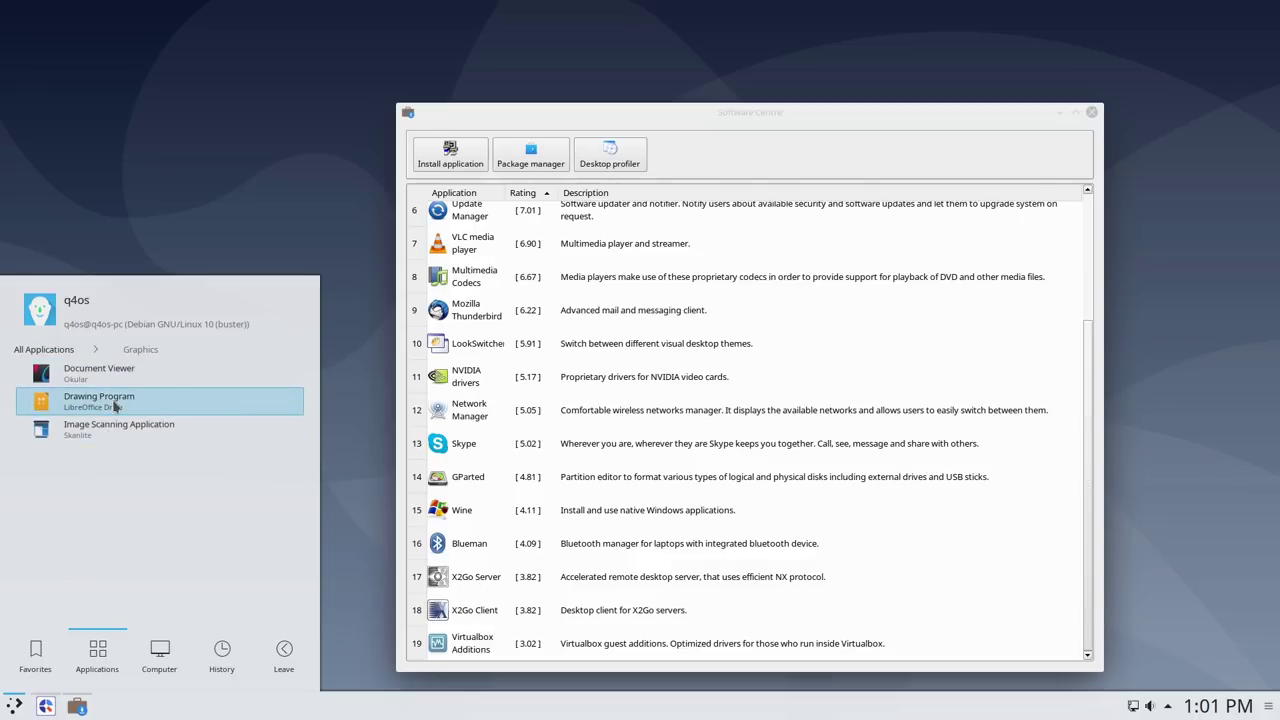
{"action": "left_click", "coordinate": [55, 350]}
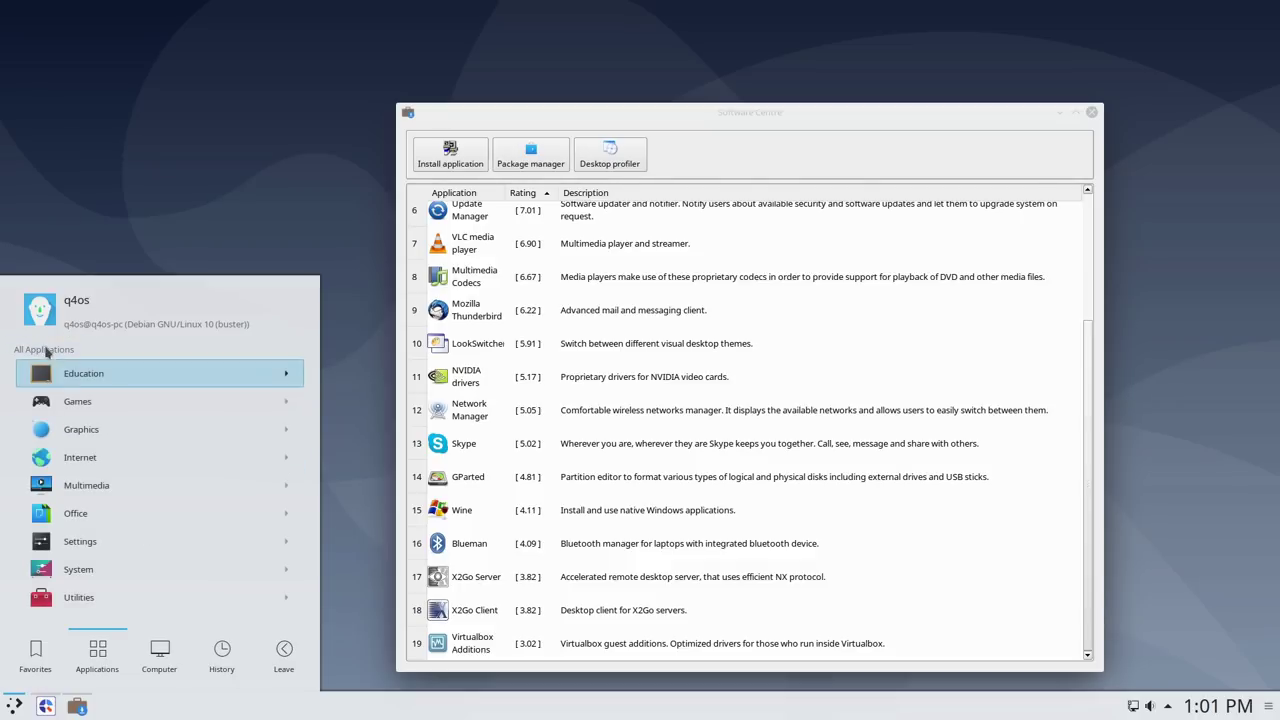
Browse Internet and Multimedia, then launch LibreOffice from the Office category
{"action": "left_click", "coordinate": [96, 465]}
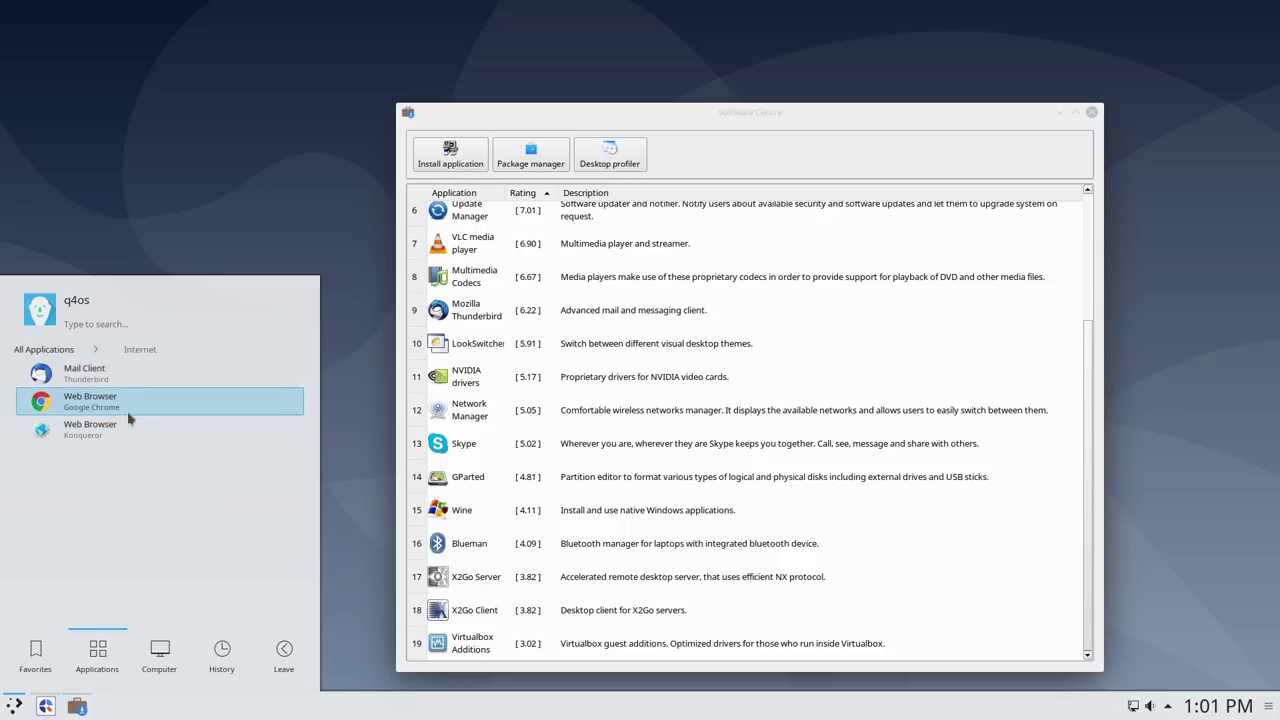
{"action": "left_click", "coordinate": [42, 350]}
{"action": "left_click", "coordinate": [130, 486]}
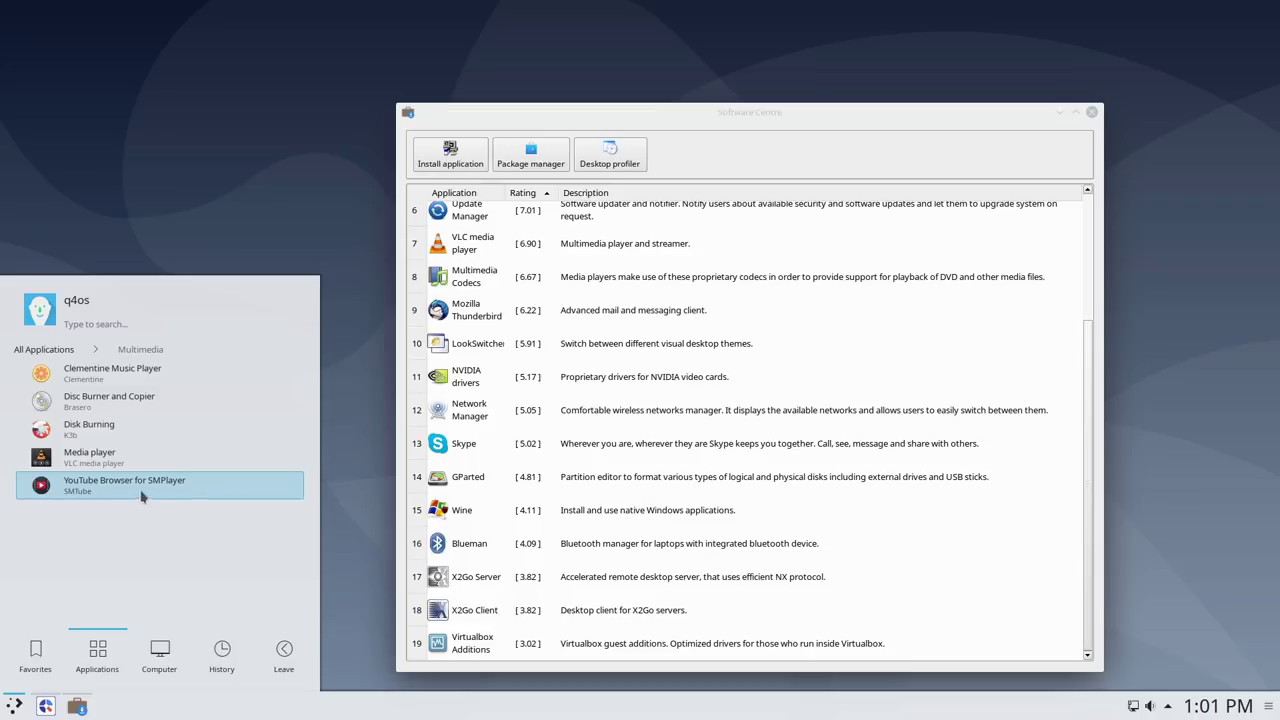
{"action": "left_click", "coordinate": [44, 349]}
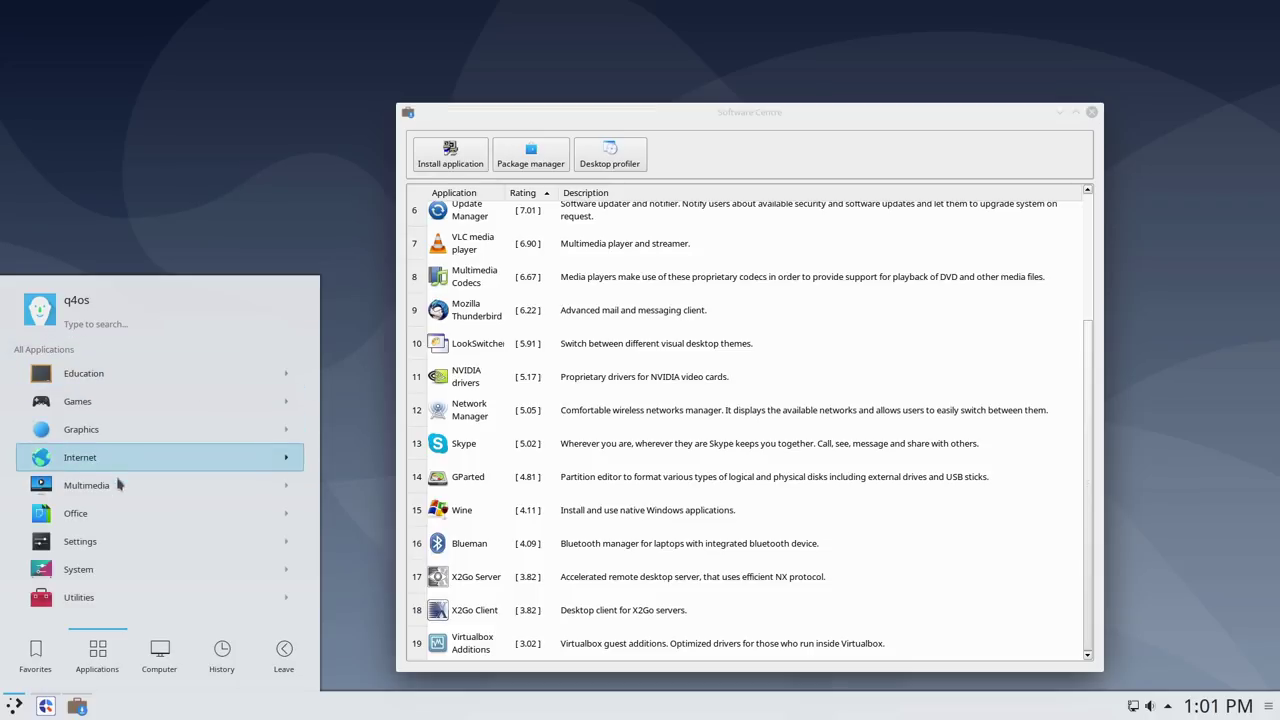
{"action": "left_click", "coordinate": [108, 512]}
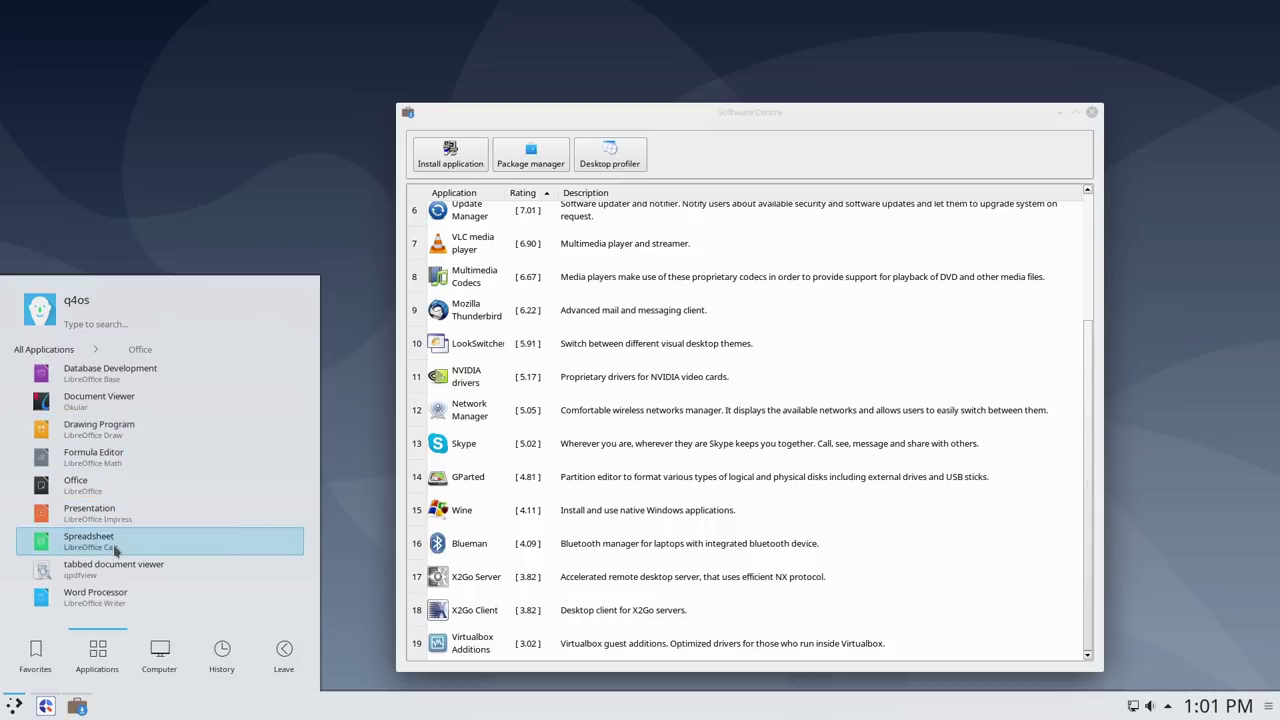
{"action": "left_click", "coordinate": [86, 486]}
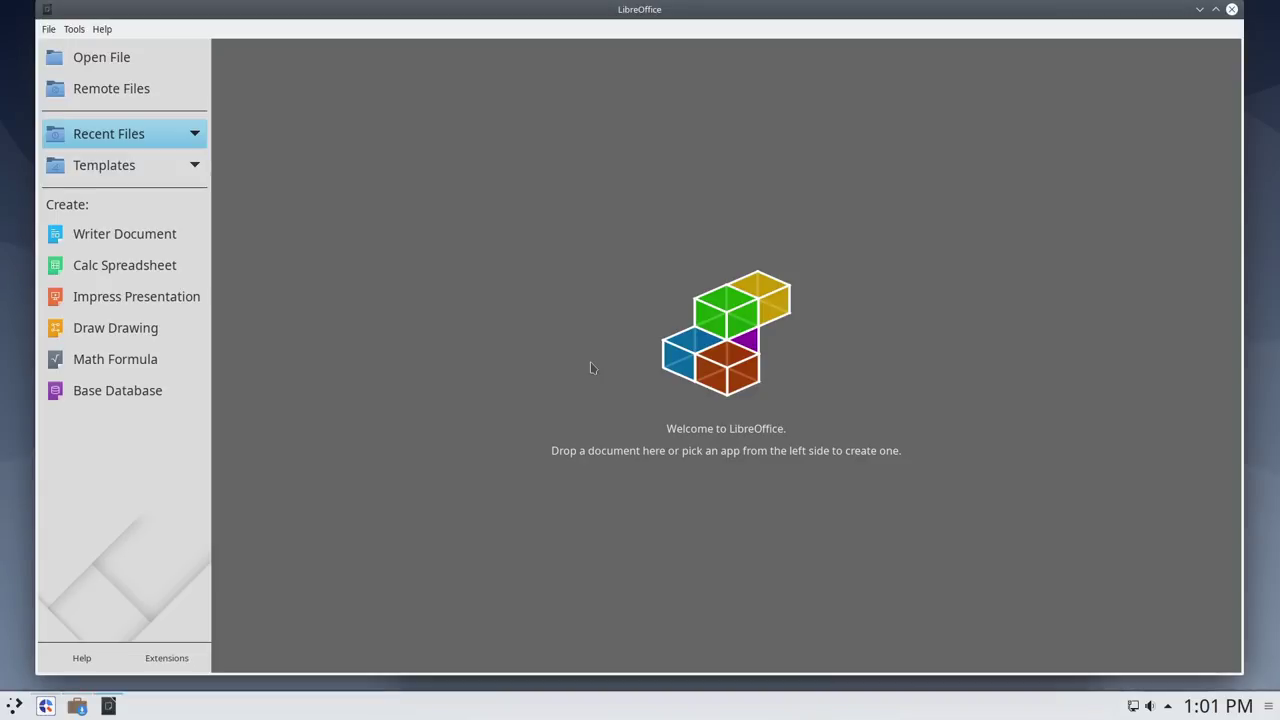
Confirm LibreOffice version 6.1.5.2 in Help > About, then close the Start Center
{"action": "left_click", "coordinate": [102, 29]}
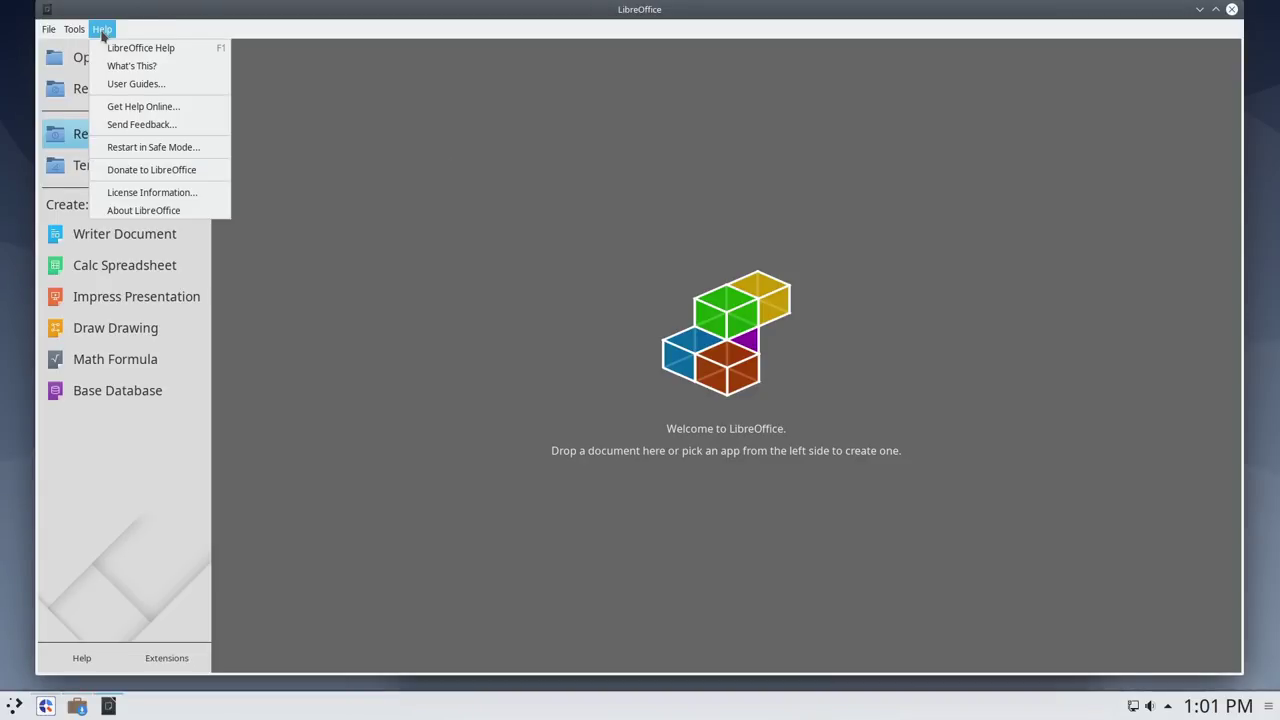
{"action": "left_click", "coordinate": [171, 207]}
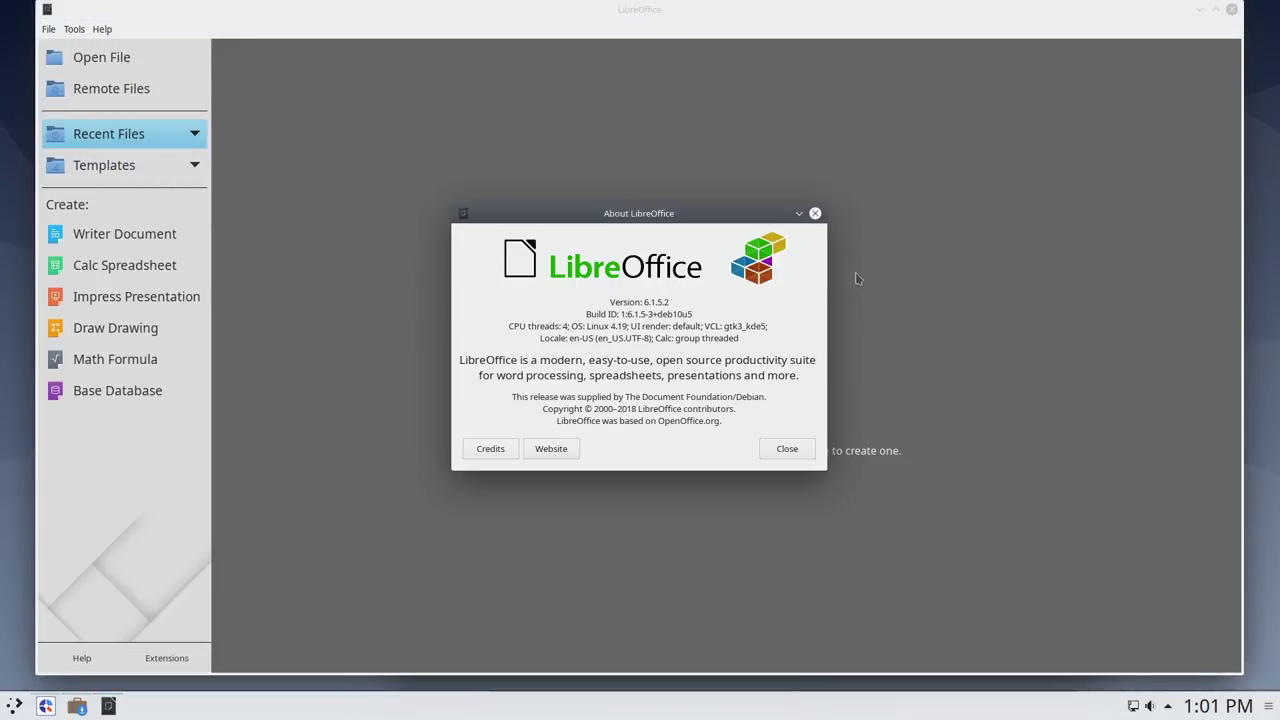
{"action": "left_click", "coordinate": [815, 213]}
{"action": "left_click", "coordinate": [1233, 9]}
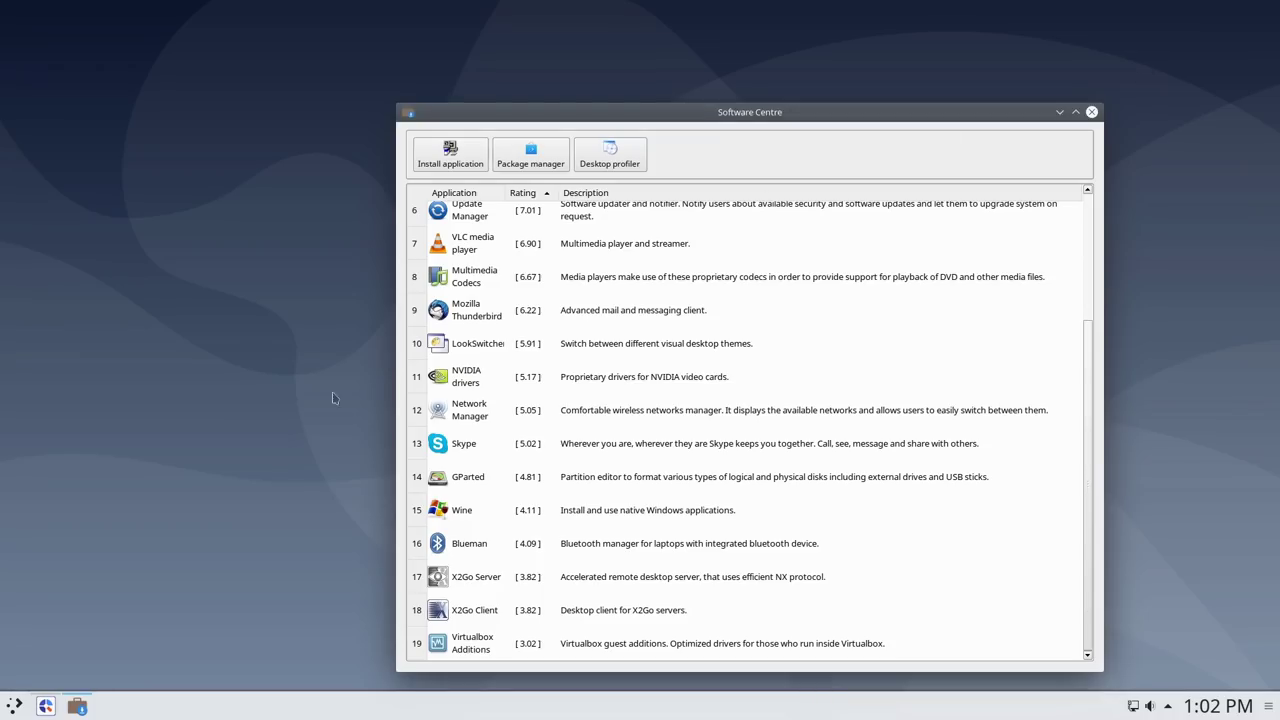
Launch Settings > Firewall Configuration and authenticate with the account password
{"action": "left_click", "coordinate": [14, 705]}
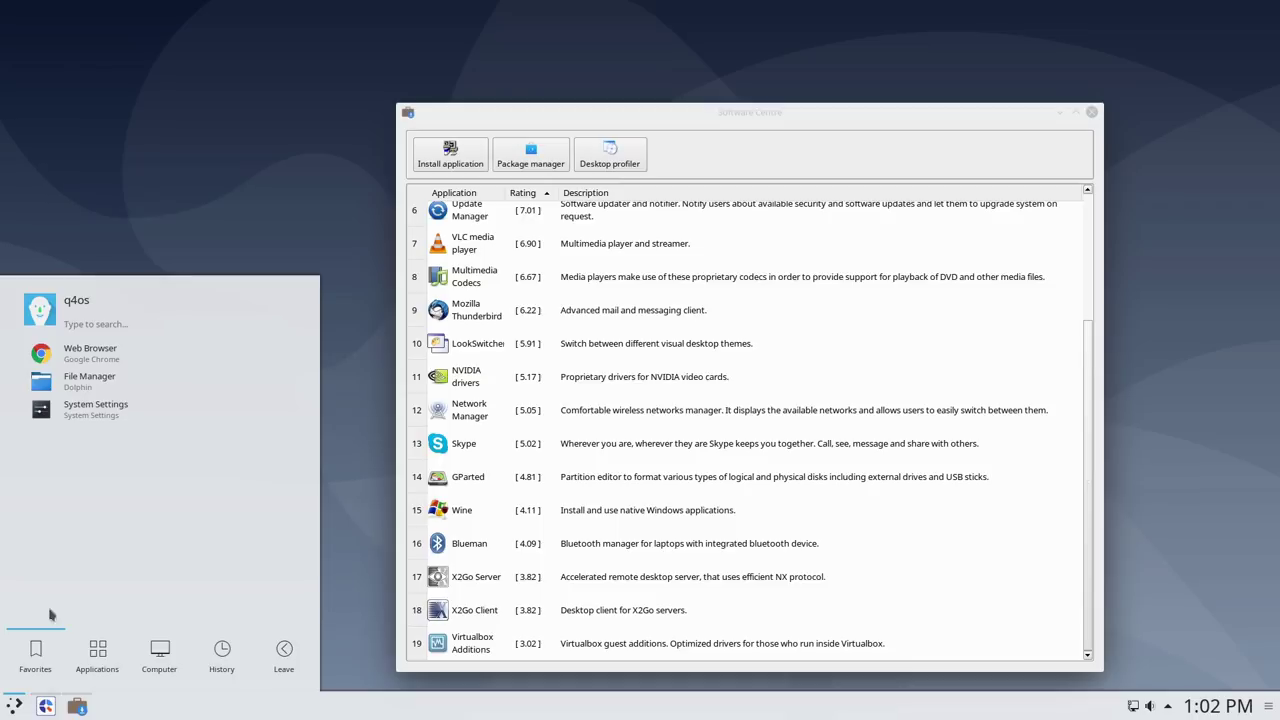
{"action": "left_click", "coordinate": [90, 650]}
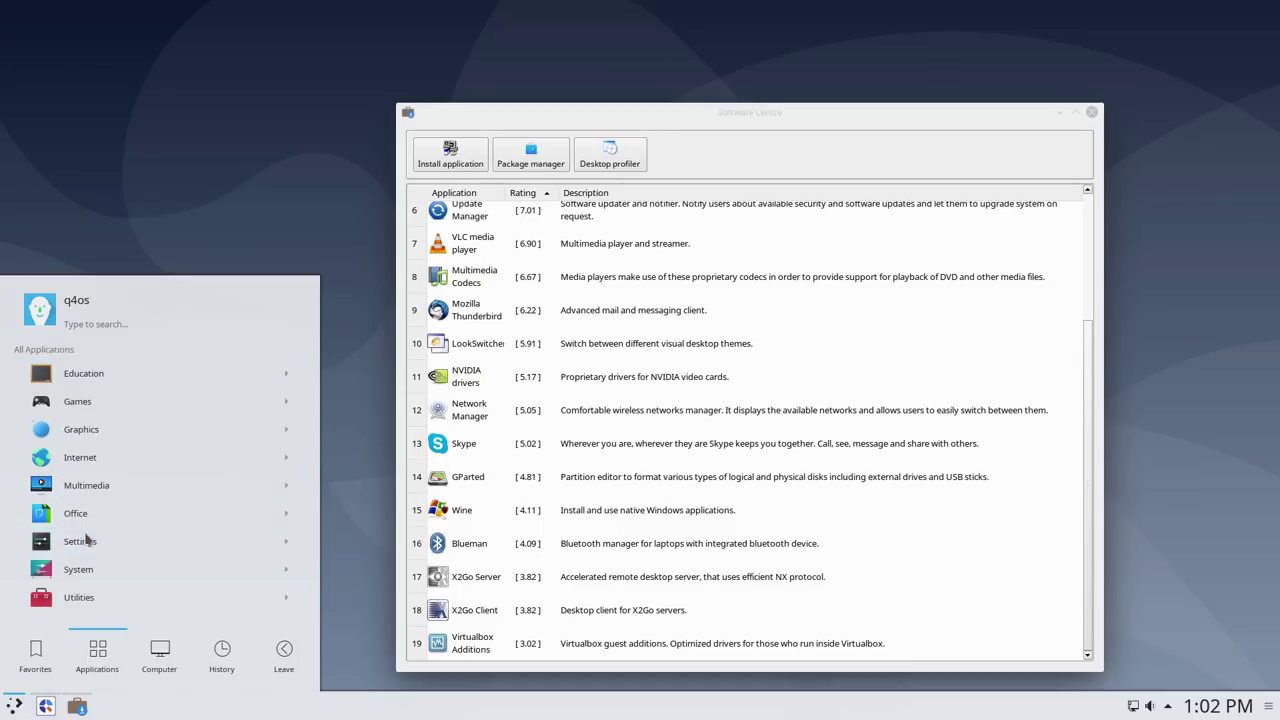
{"action": "left_click", "coordinate": [86, 534]}
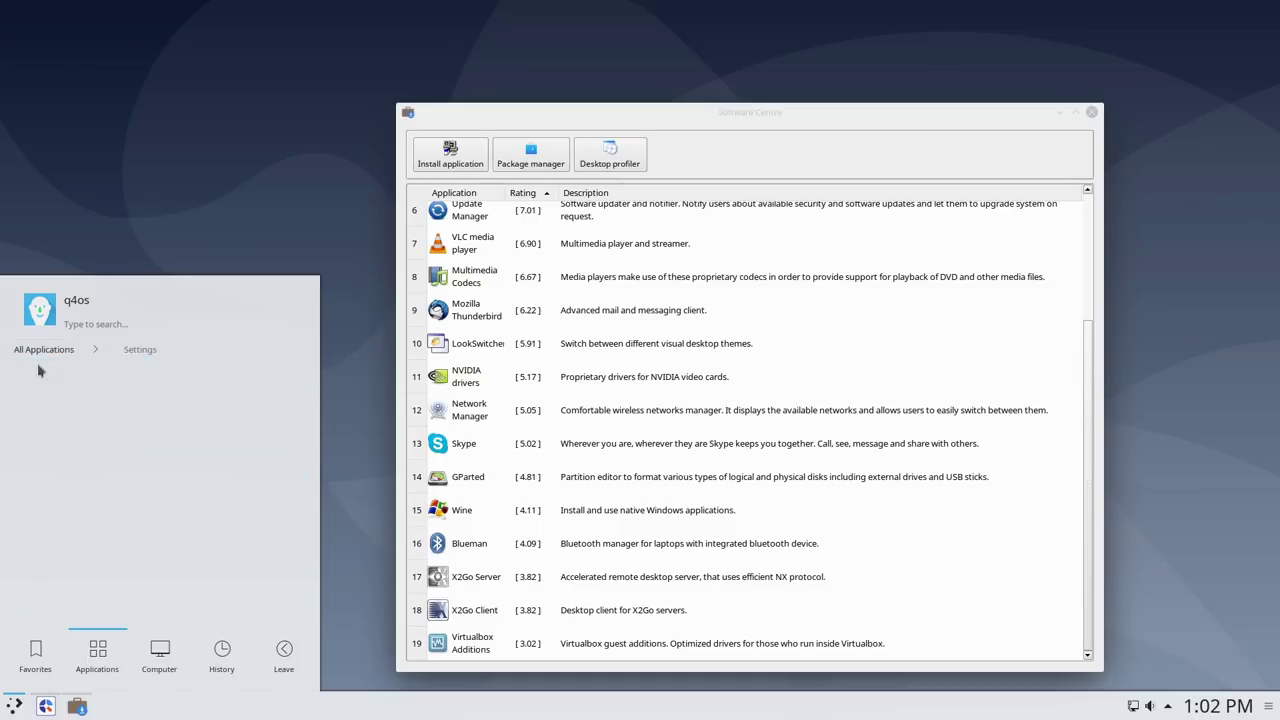
{"action": "left_click", "coordinate": [85, 372]}
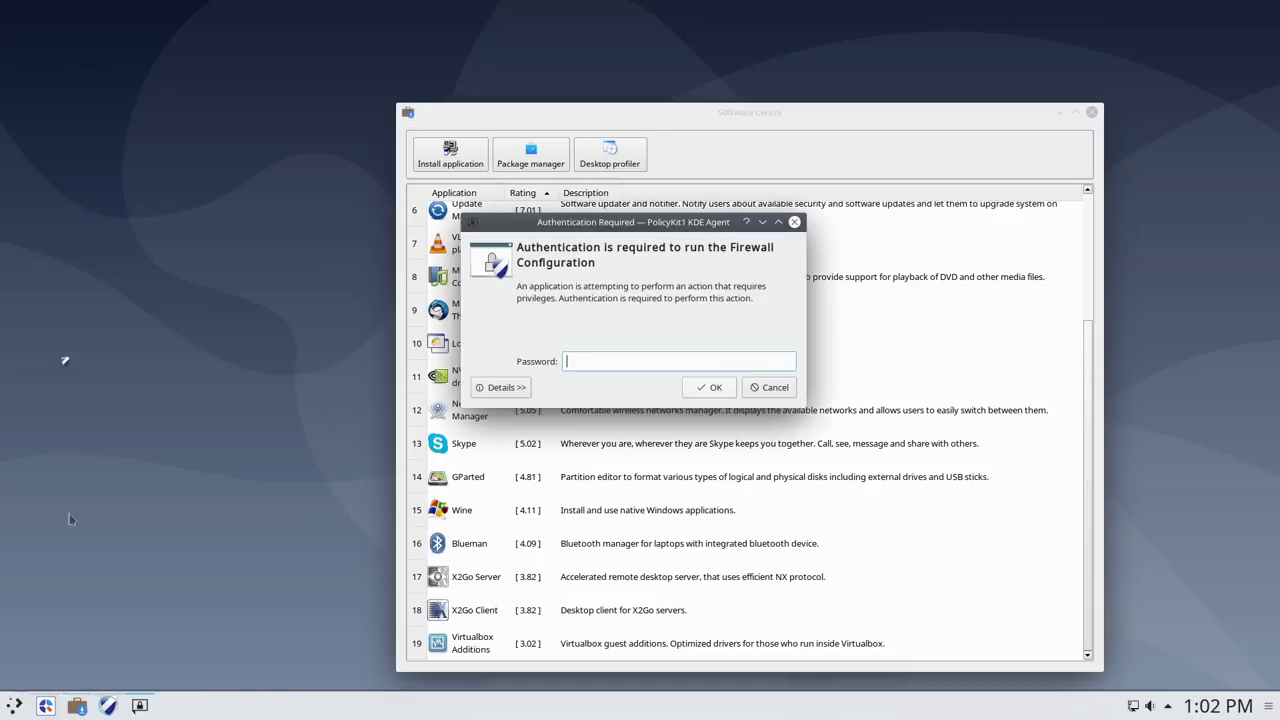
{"action": "type", "text": "***"}
{"action": "left_click", "coordinate": [686, 387]}
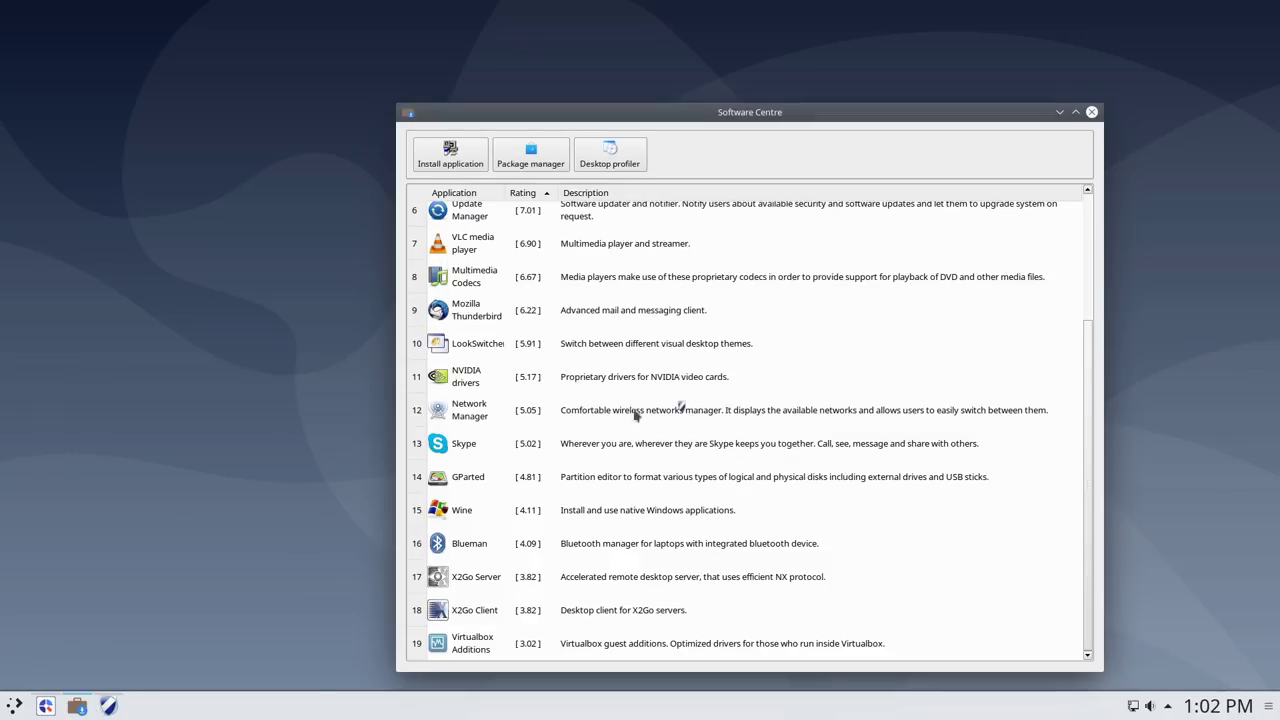
Close the Firewall window and list the Utilities applications in the launcher
{"action": "left_click", "coordinate": [14, 706]}
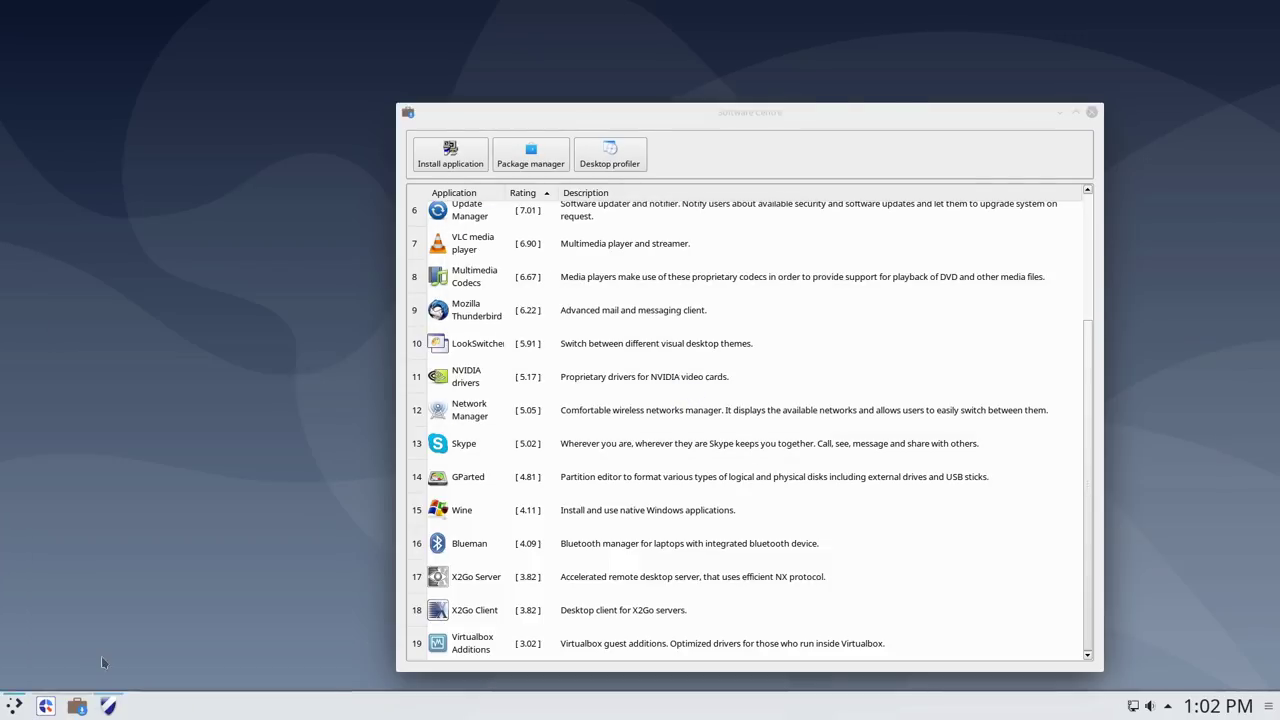
{"action": "left_click_drag", "start_coordinate": [1071, 31], "coordinate": [864, 131]}
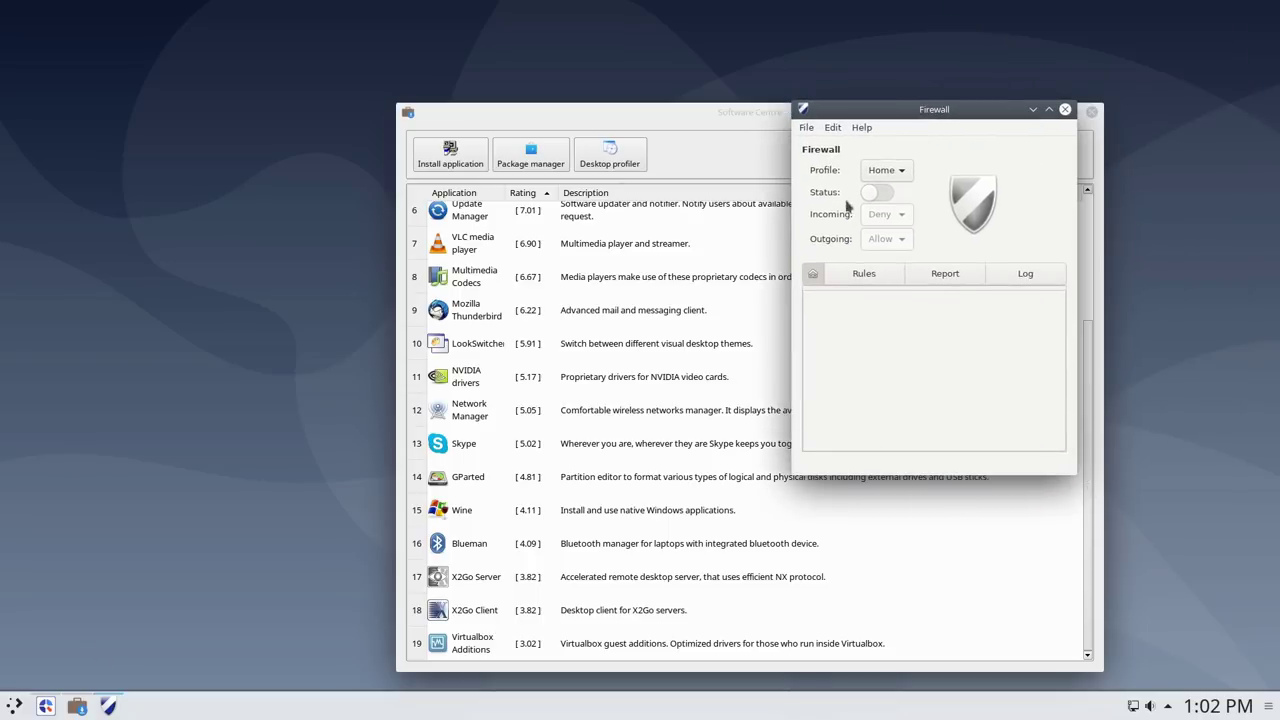
{"action": "left_click", "coordinate": [1064, 110]}
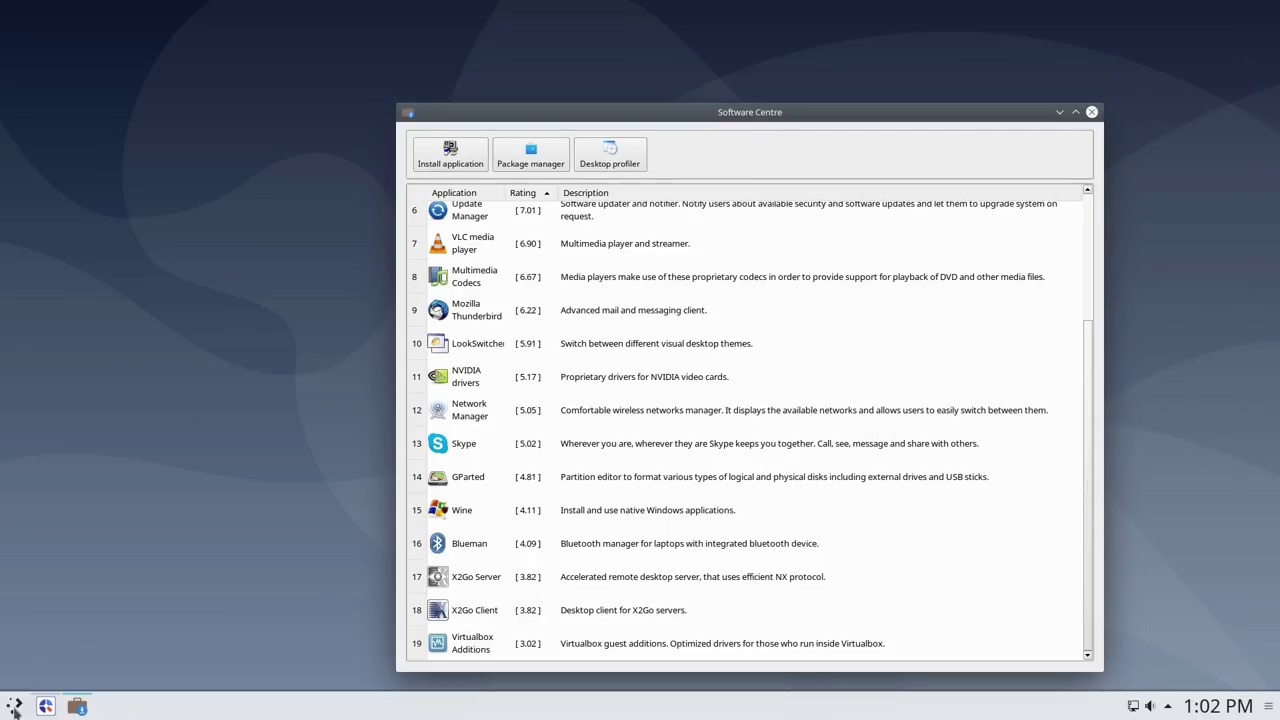
{"action": "left_click", "coordinate": [14, 706]}
{"action": "left_click", "coordinate": [97, 655]}
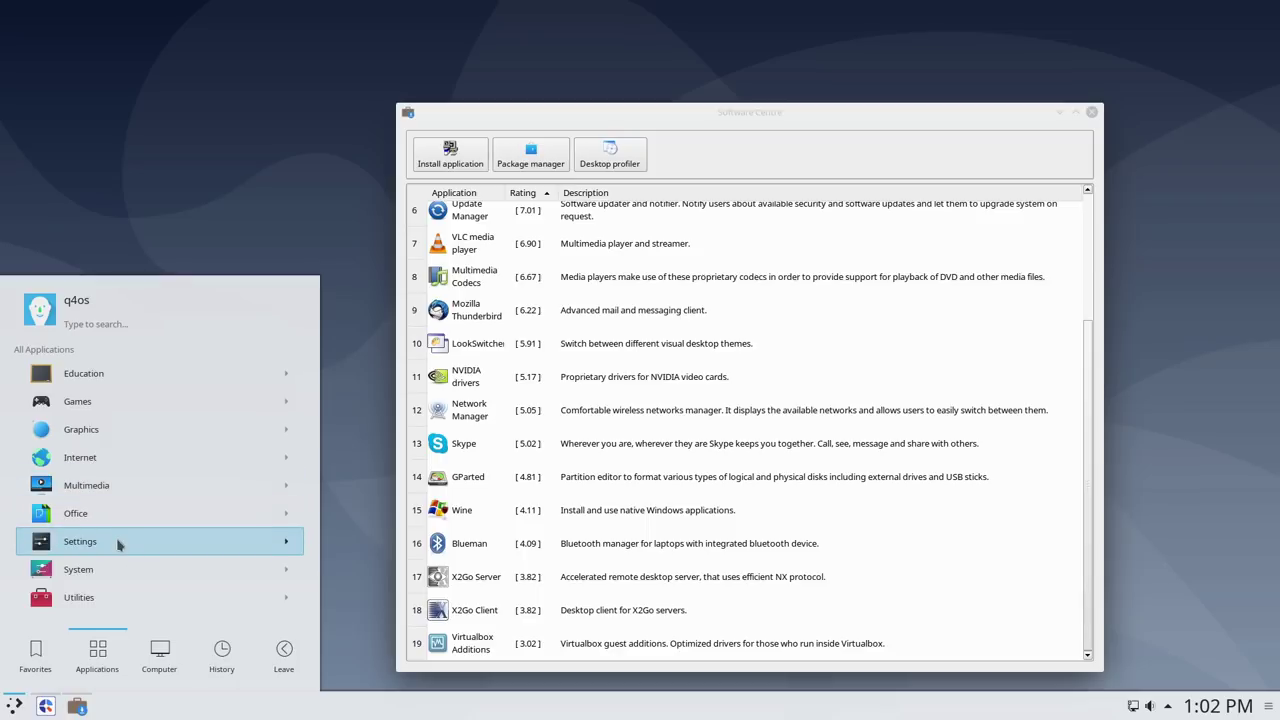
{"action": "left_click", "coordinate": [107, 596]}
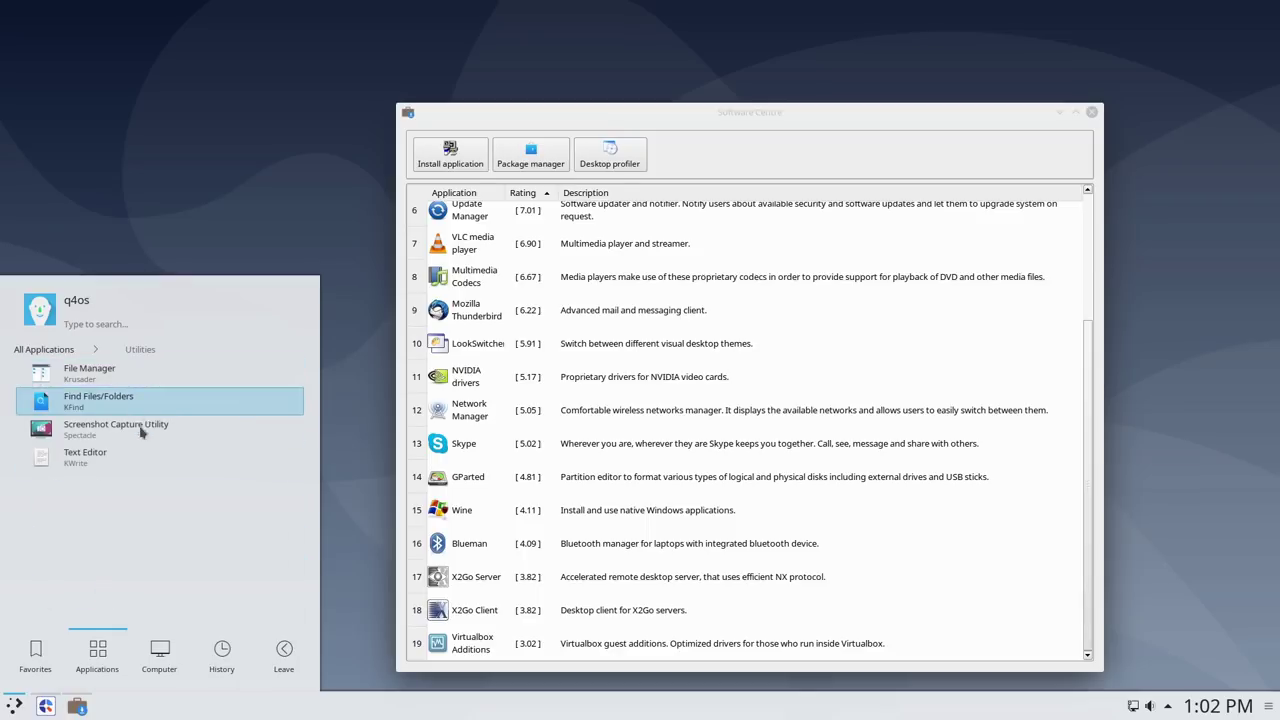
Launch Krusader, accept its welcome, tool and packer checks, skip the Konfigurator, then close it
{"action": "left_click", "coordinate": [104, 377]}
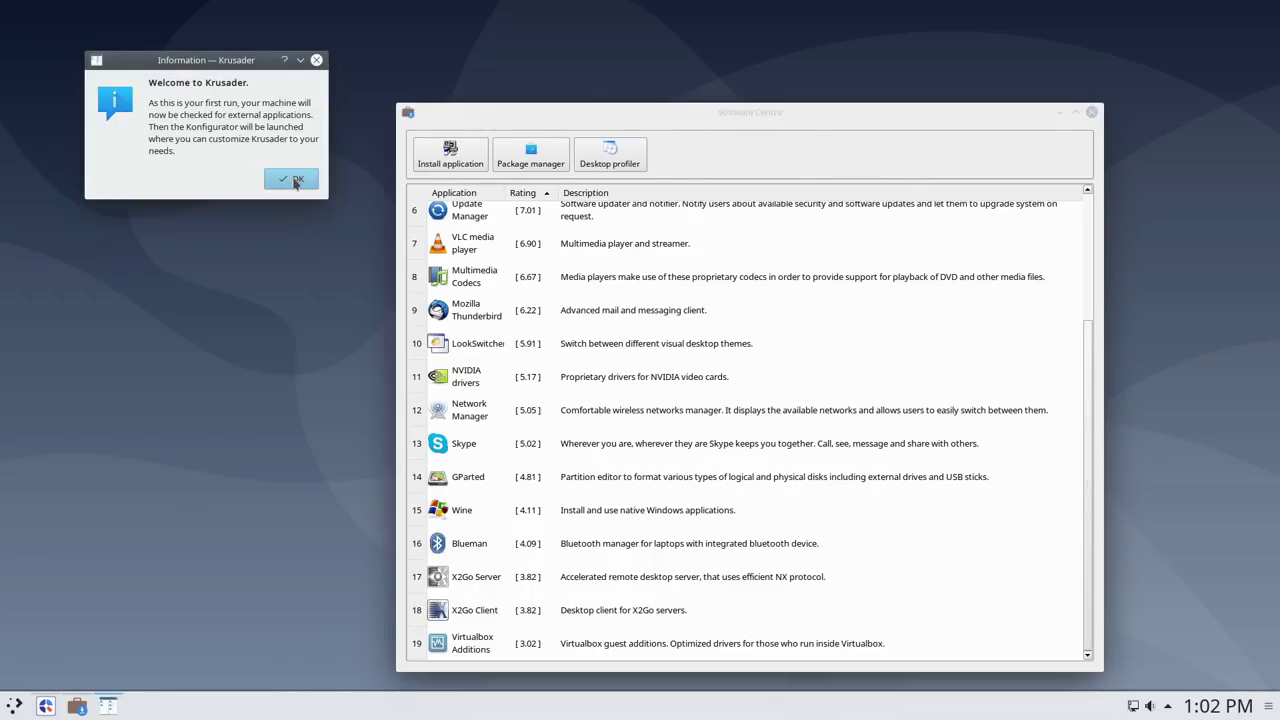
{"action": "left_click", "coordinate": [293, 180]}
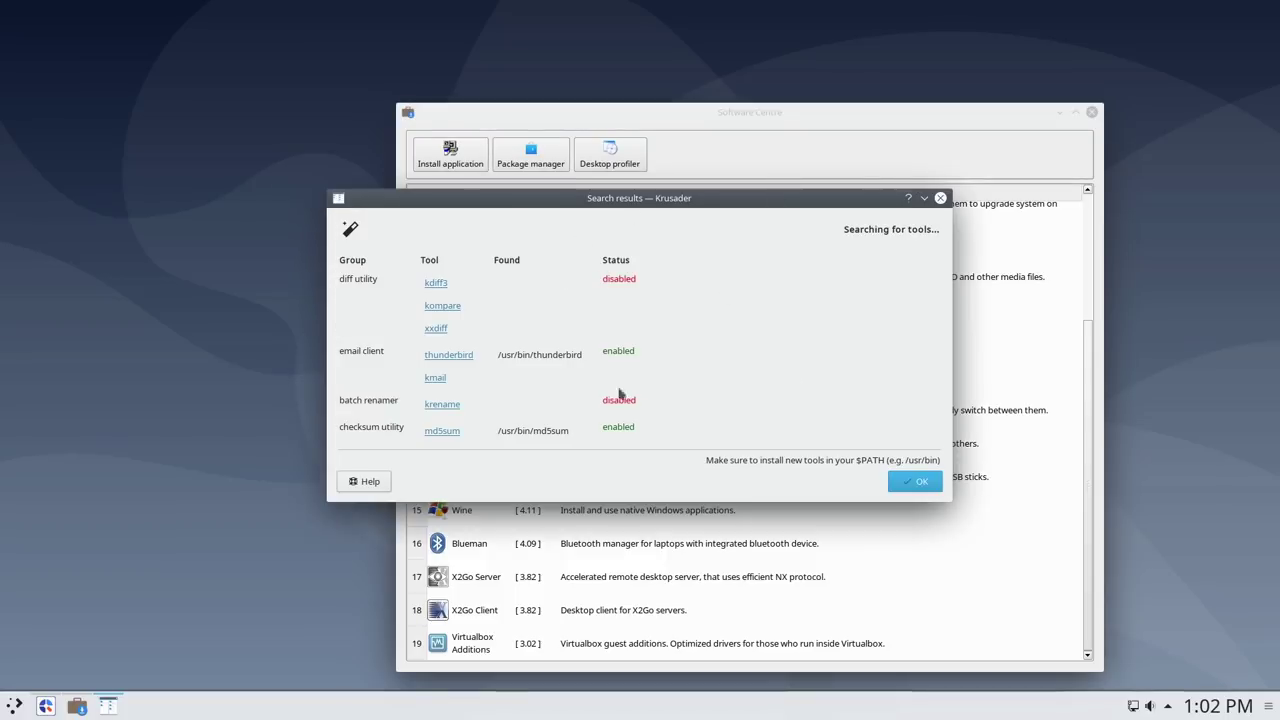
{"action": "left_click", "coordinate": [930, 487]}
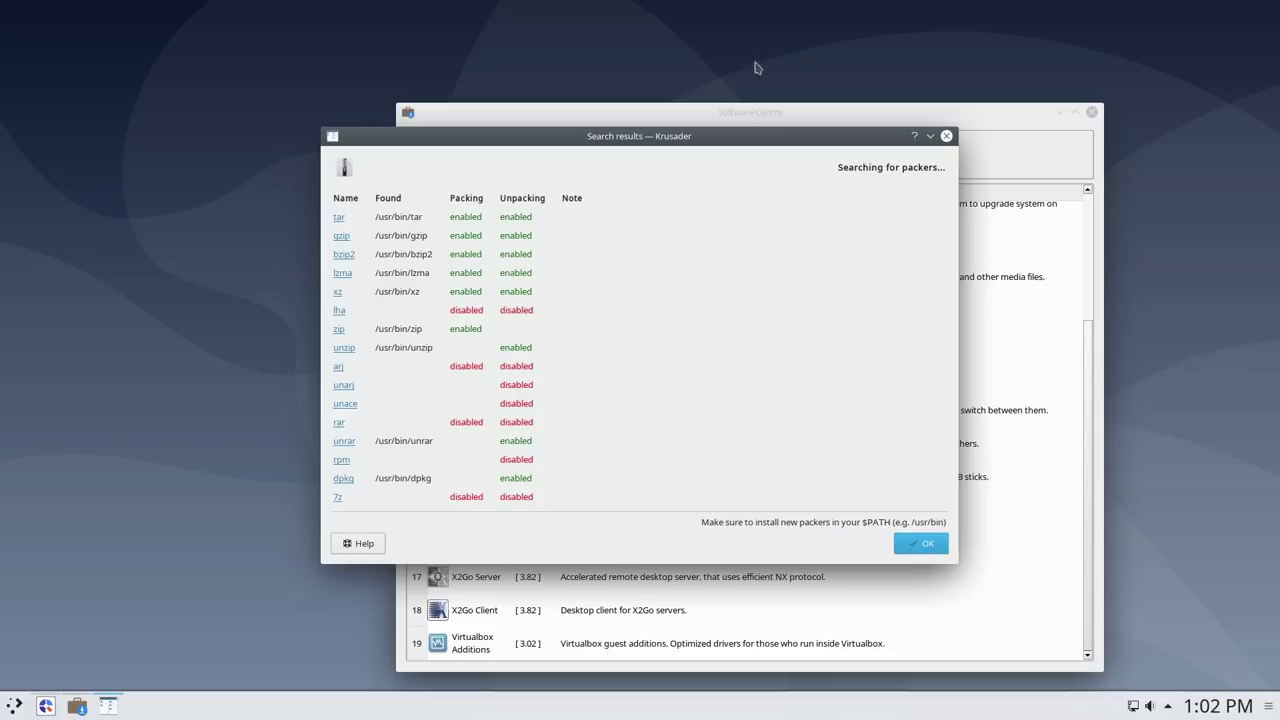
{"action": "left_click", "coordinate": [928, 544]}
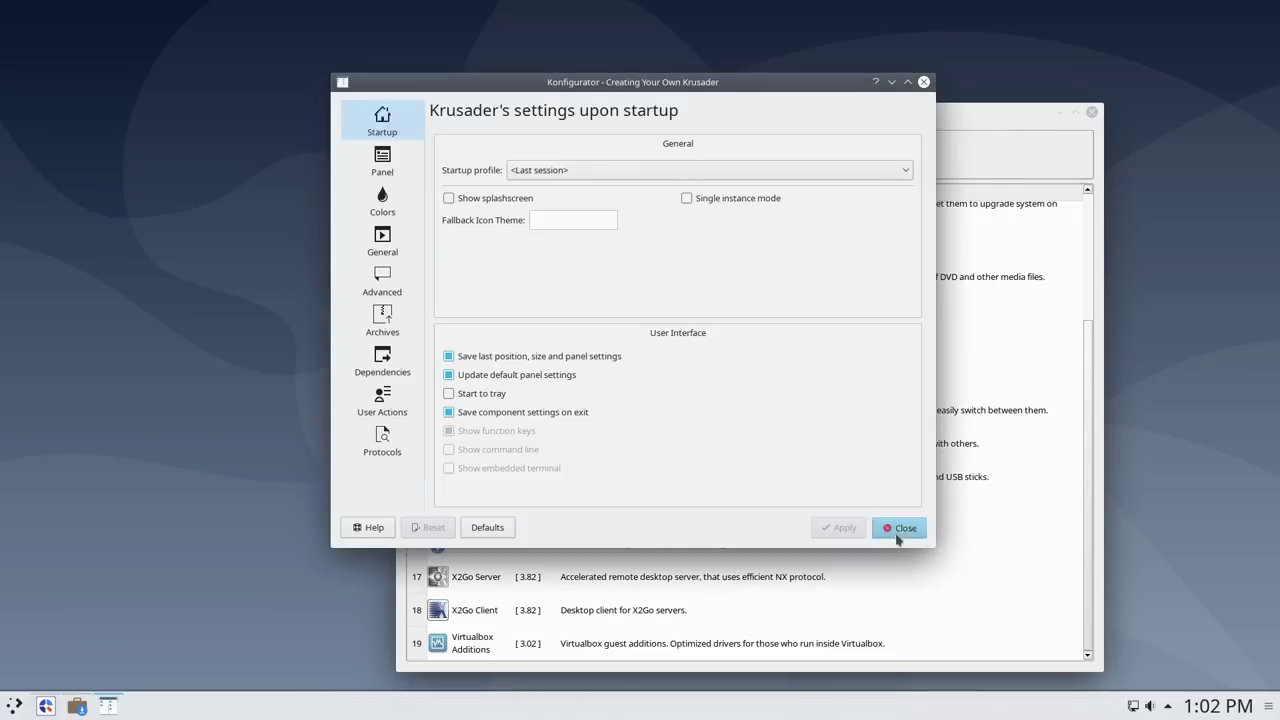
{"action": "left_click", "coordinate": [903, 528]}
{"action": "left_click_drag", "start_coordinate": [400, 18], "coordinate": [547, 120]}
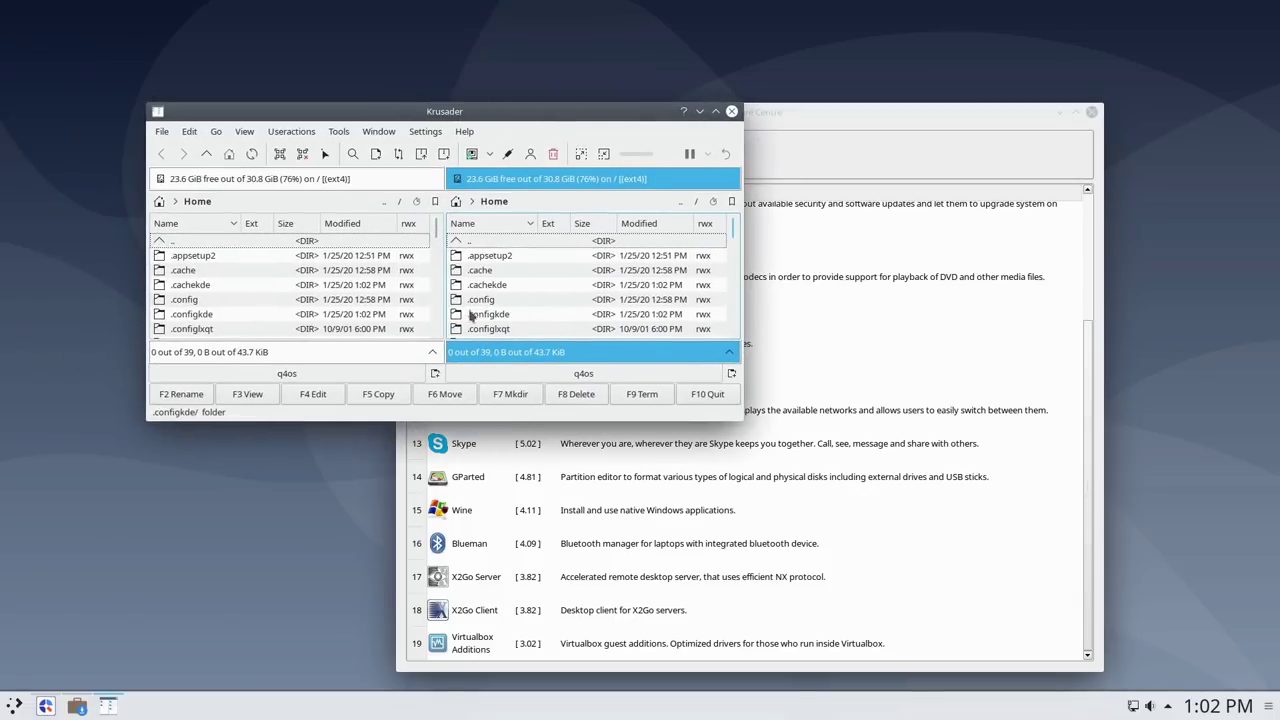
{"action": "left_click", "coordinate": [731, 112]}
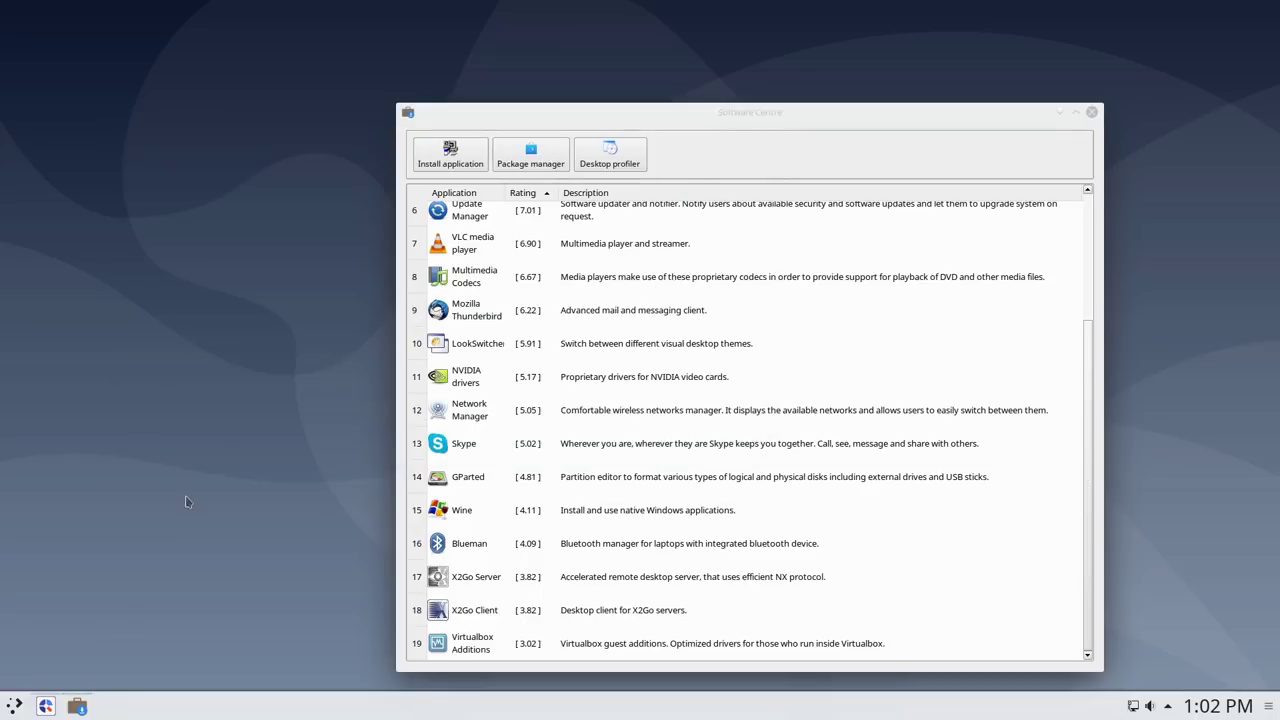
{"action": "left_click", "coordinate": [14, 706]}
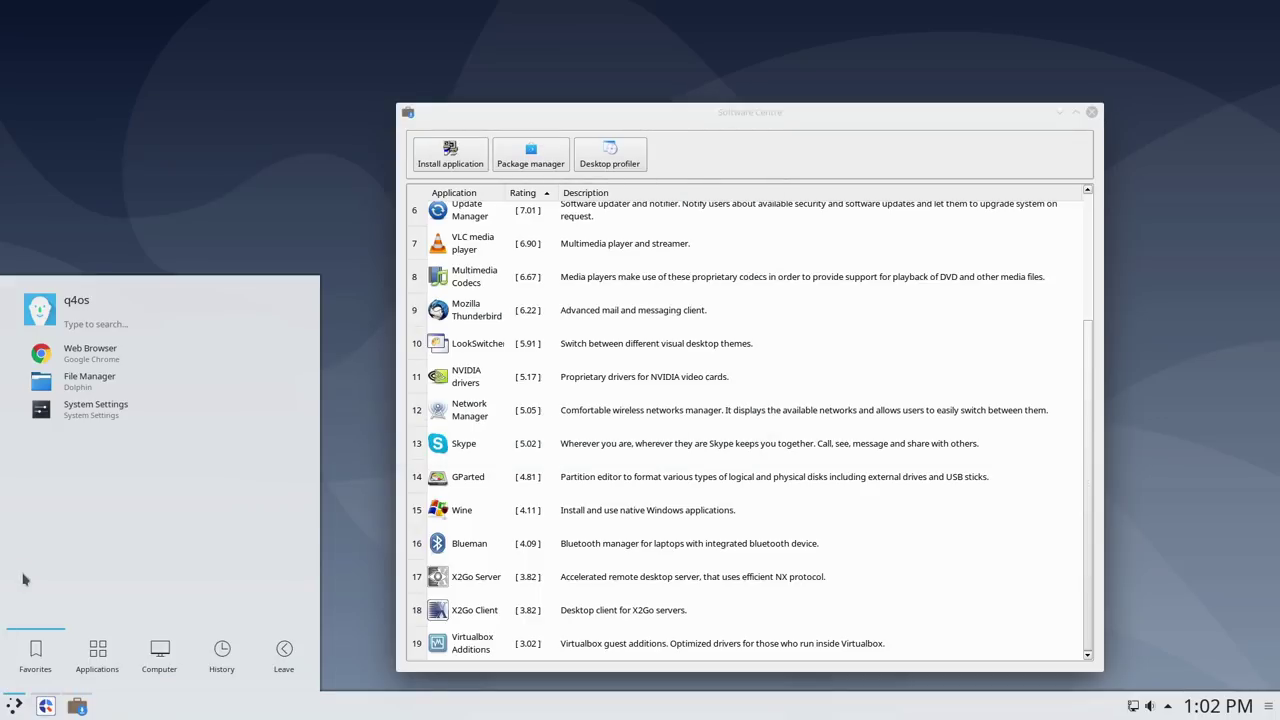
{"action": "left_click", "coordinate": [104, 380]}
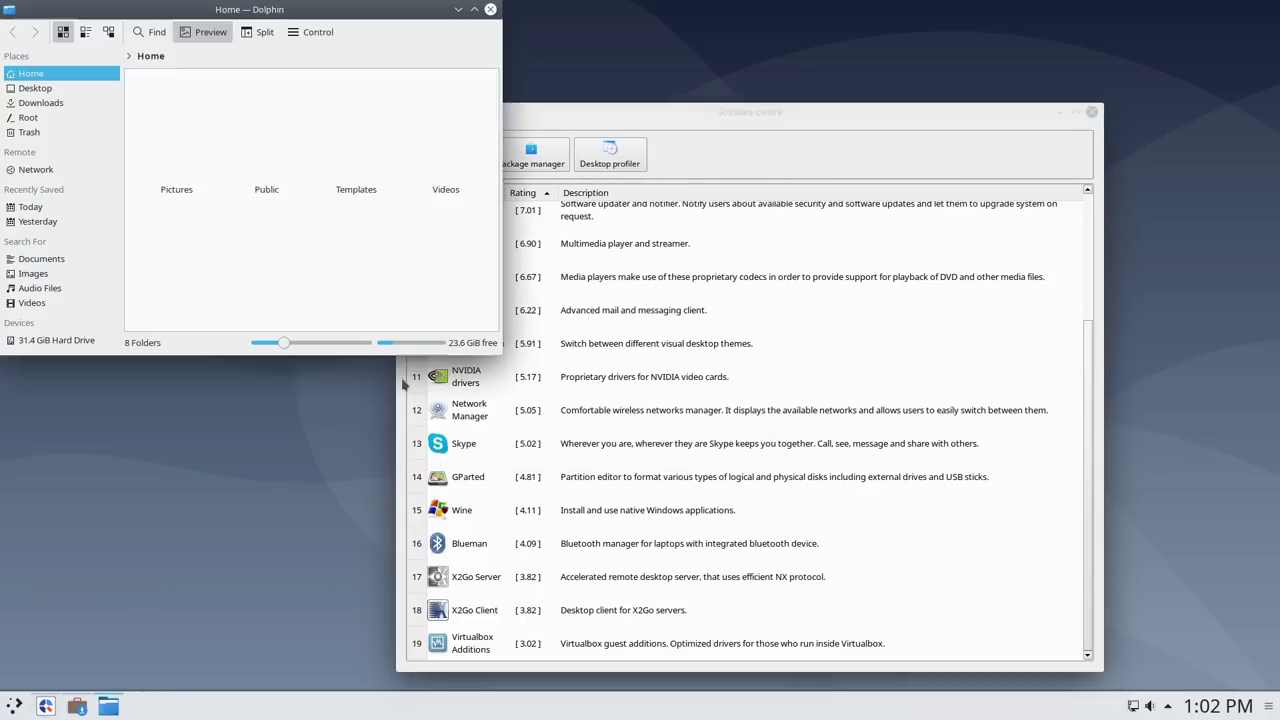
{"action": "left_click_drag", "start_coordinate": [337, 14], "coordinate": [517, 132]}
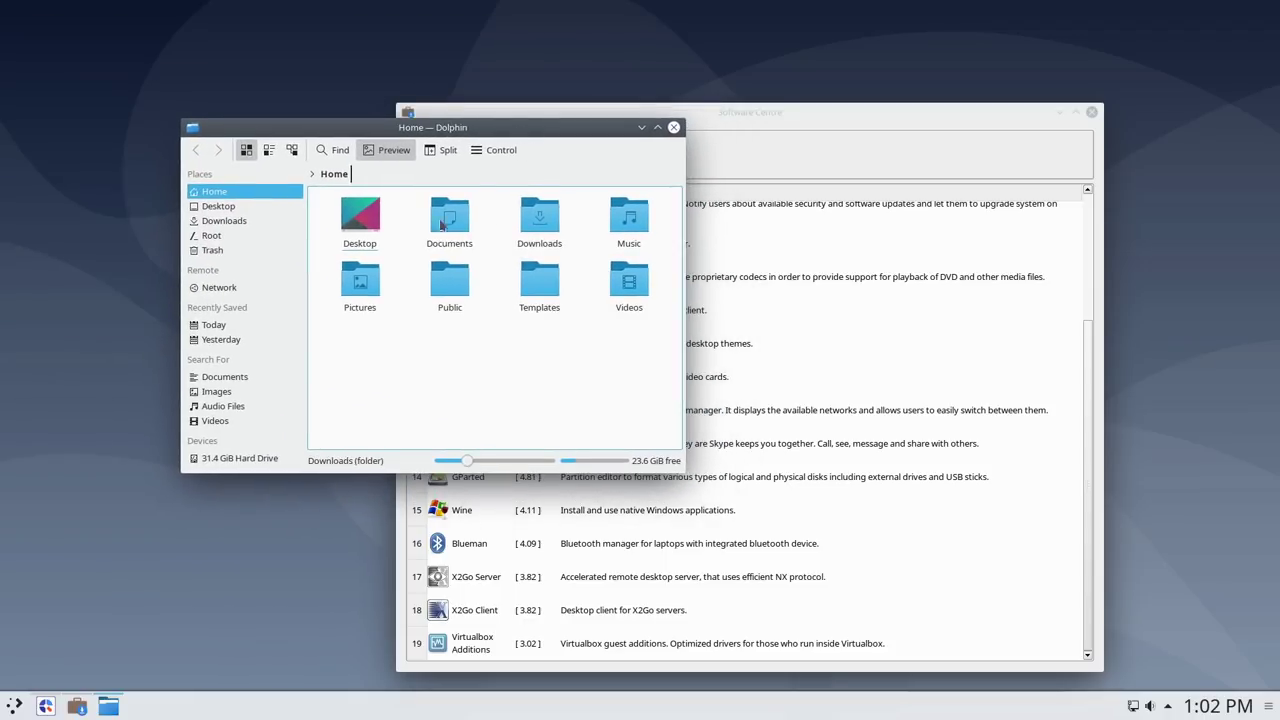
{"action": "right_click", "coordinate": [495, 430]}
{"action": "key", "text": "Escape"}
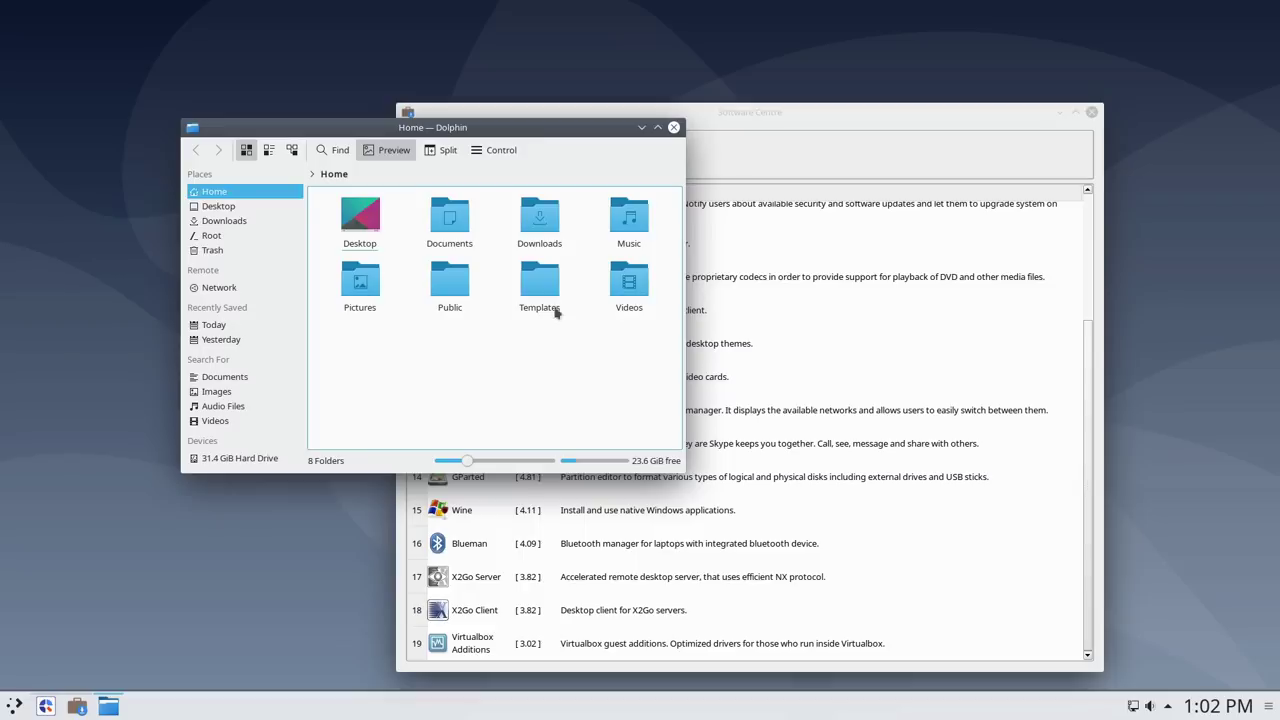
{"action": "left_click", "coordinate": [673, 129]}
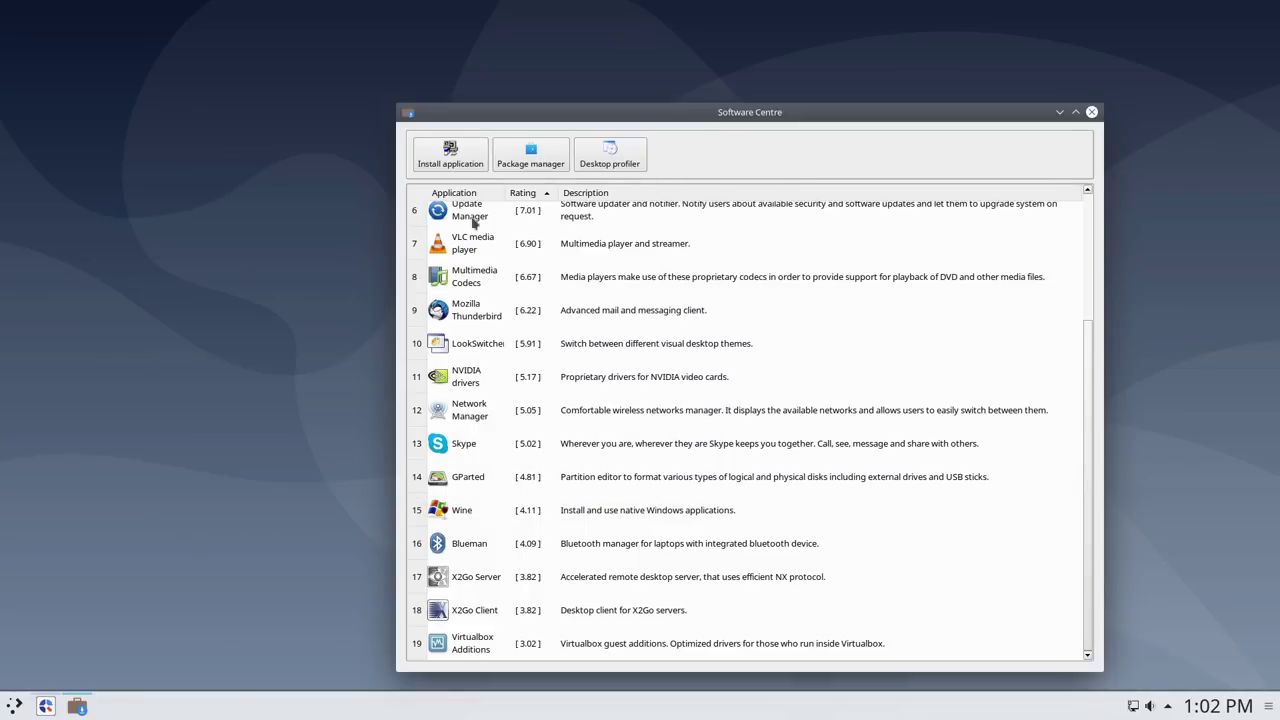
Look through the Chromium, Chrome, Firefox, LibreOffice, Update Manager, VLC and Codecs entries
{"action": "scroll", "coordinate": [493, 383], "scroll_direction": "up", "scroll_amount": 2}
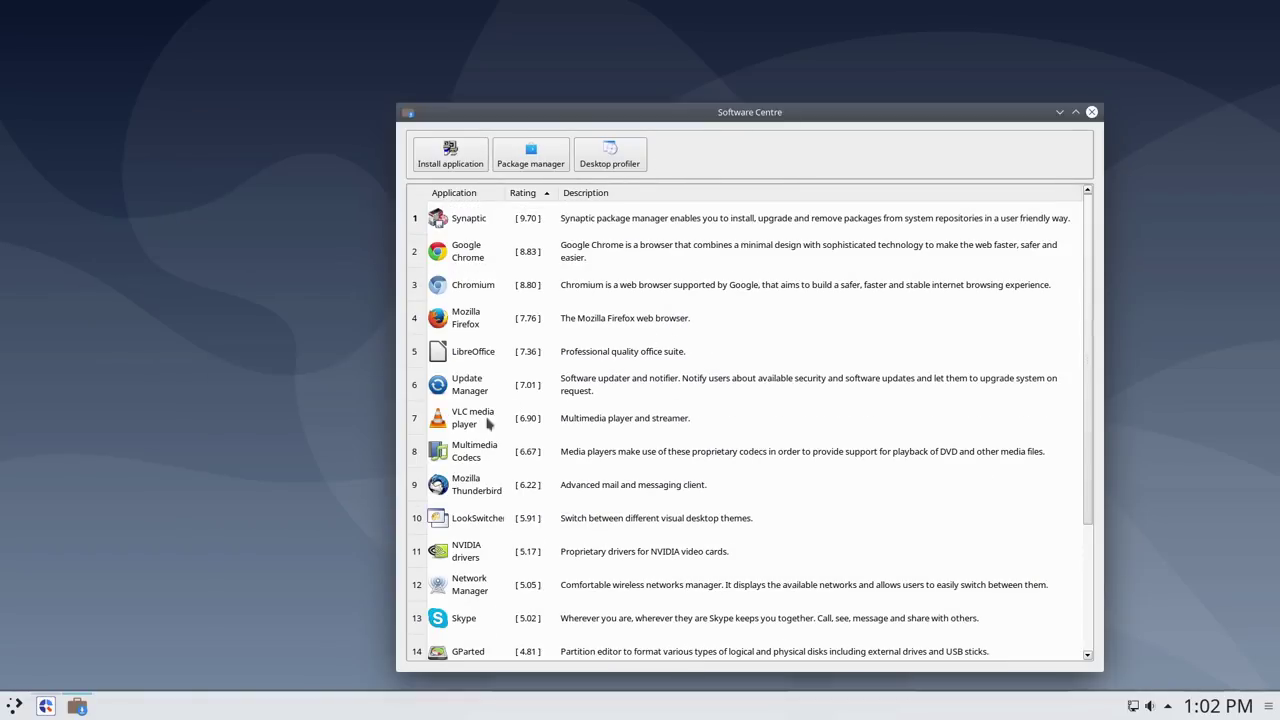
{"action": "left_click", "coordinate": [489, 286]}
{"action": "left_click", "coordinate": [475, 262]}
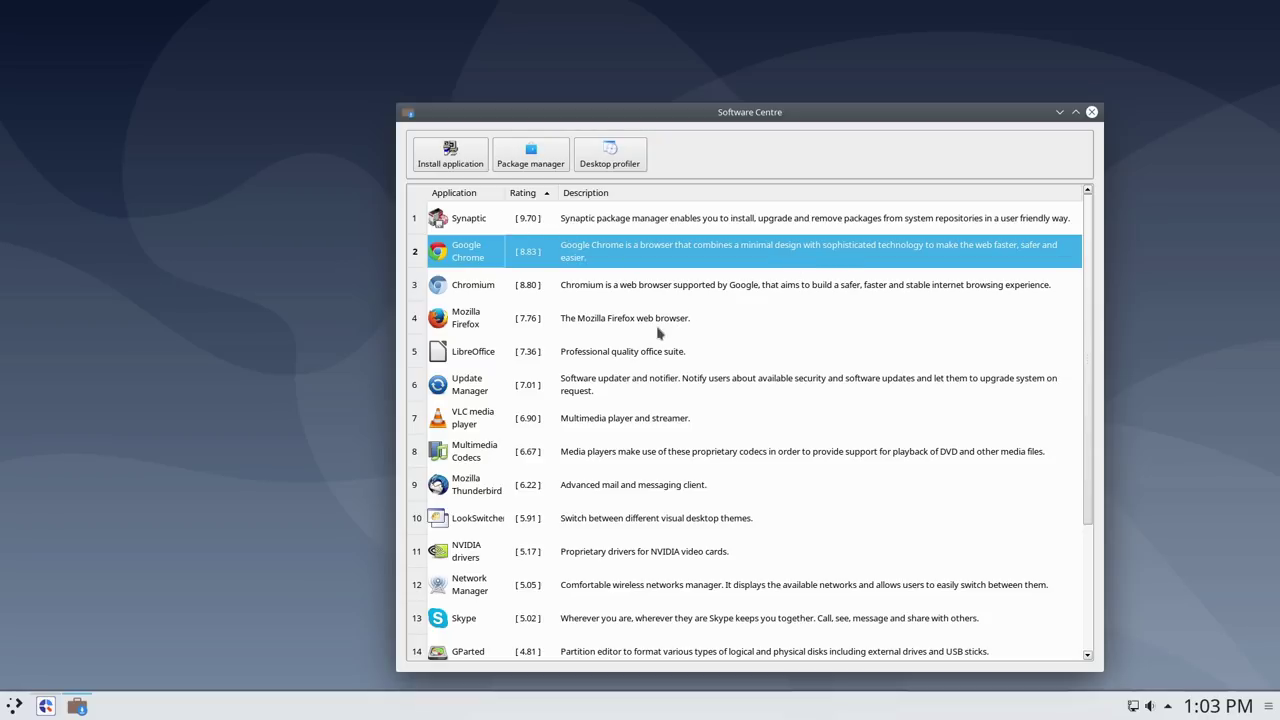
{"action": "left_click", "coordinate": [457, 318]}
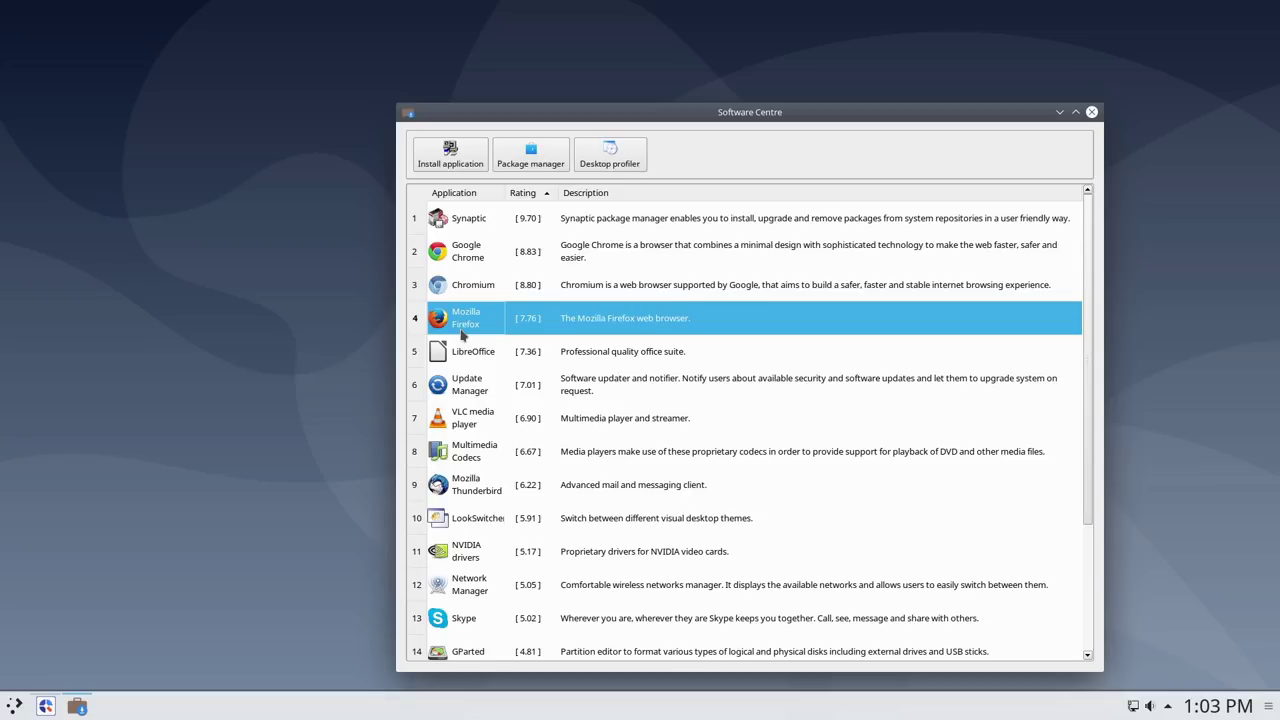
{"action": "left_click", "coordinate": [463, 291]}
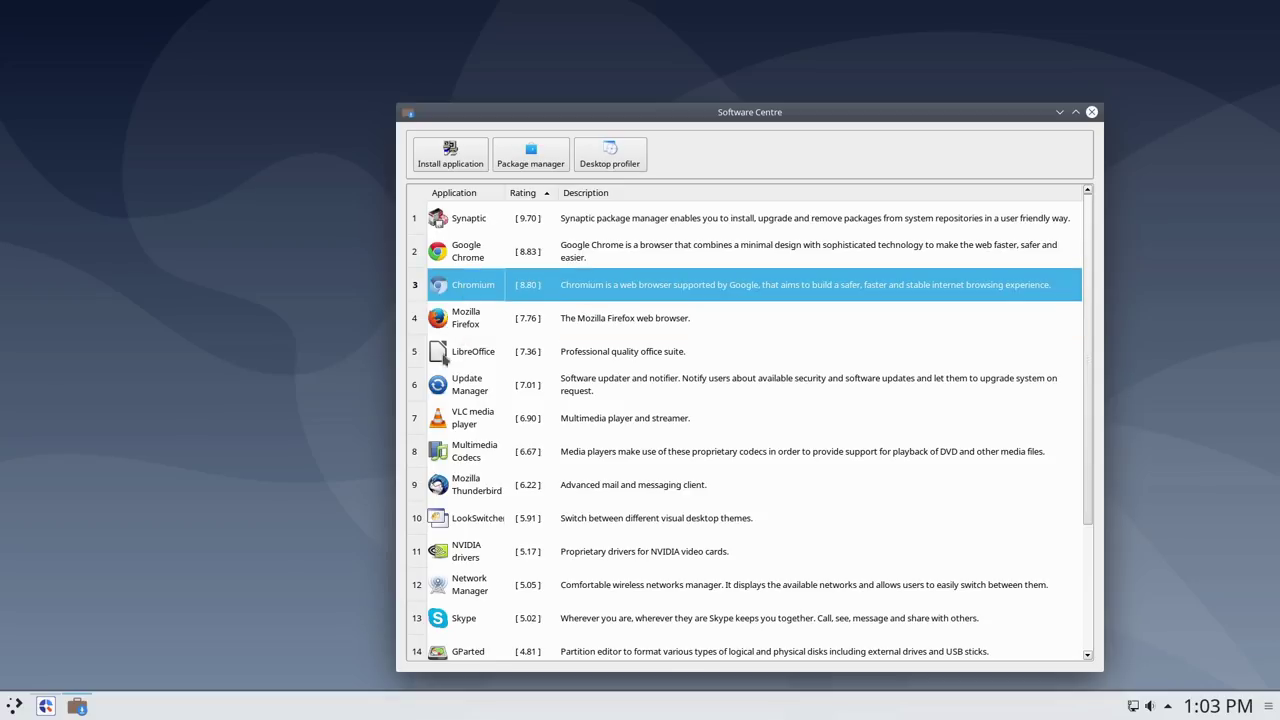
{"action": "left_click", "coordinate": [467, 358]}
{"action": "left_click", "coordinate": [473, 390]}
{"action": "left_click", "coordinate": [467, 425]}
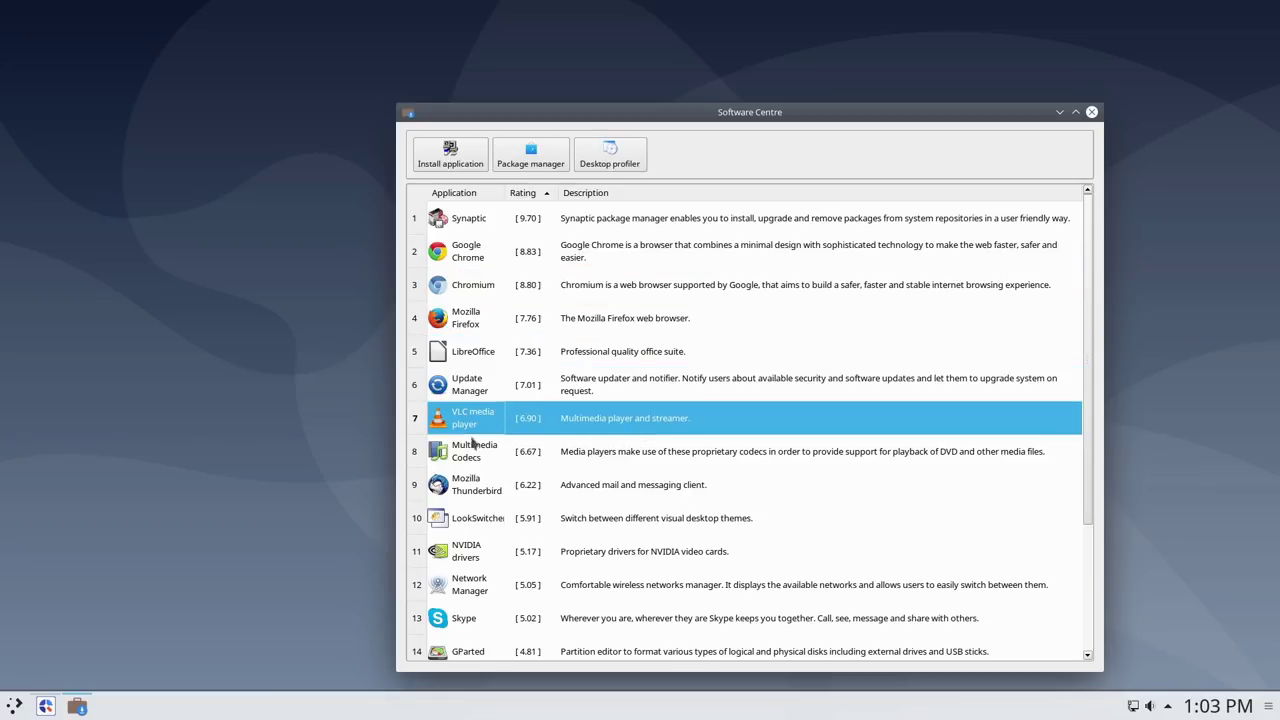
{"action": "left_click", "coordinate": [484, 459]}
Check the NVIDIA drivers, Wine, Virtualbox Additions and X2Go entries, then launch the package manager
{"action": "scroll", "coordinate": [483, 484], "scroll_direction": "down", "scroll_amount": 2}
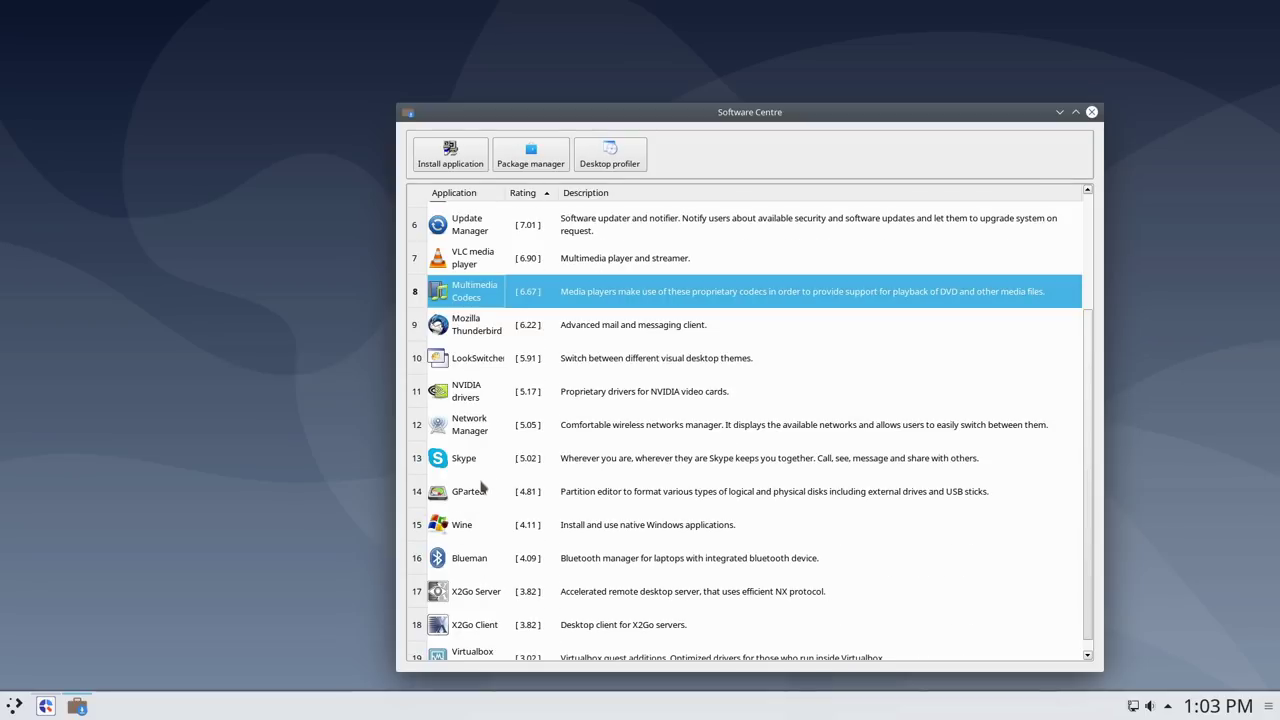
{"action": "left_click", "coordinate": [484, 396]}
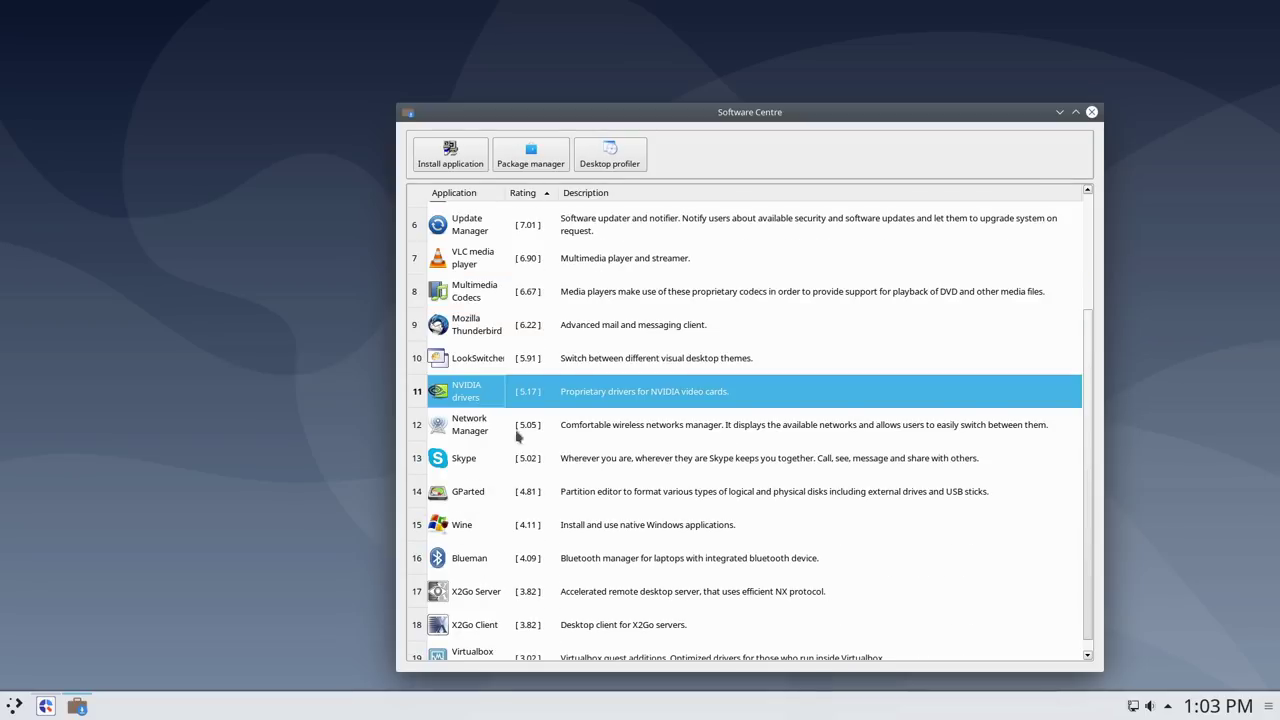
{"action": "scroll", "coordinate": [565, 512], "scroll_direction": "down", "scroll_amount": 1}
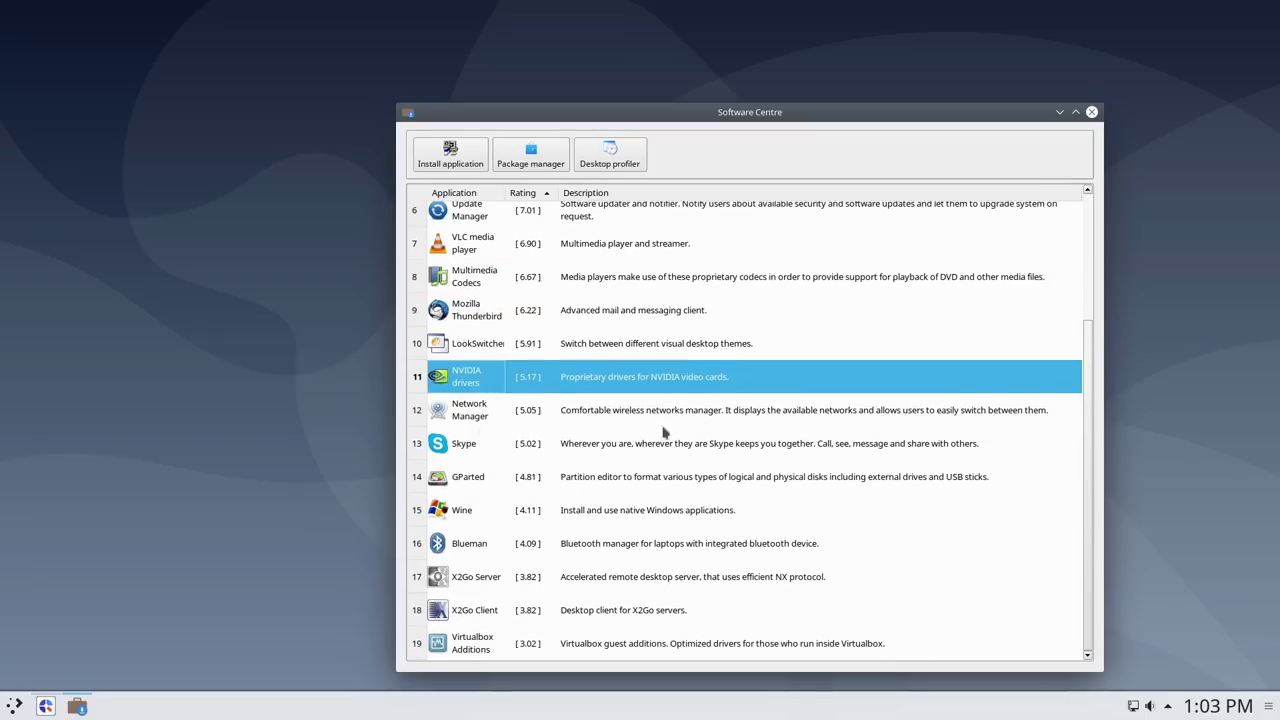
{"action": "left_click", "coordinate": [460, 508]}
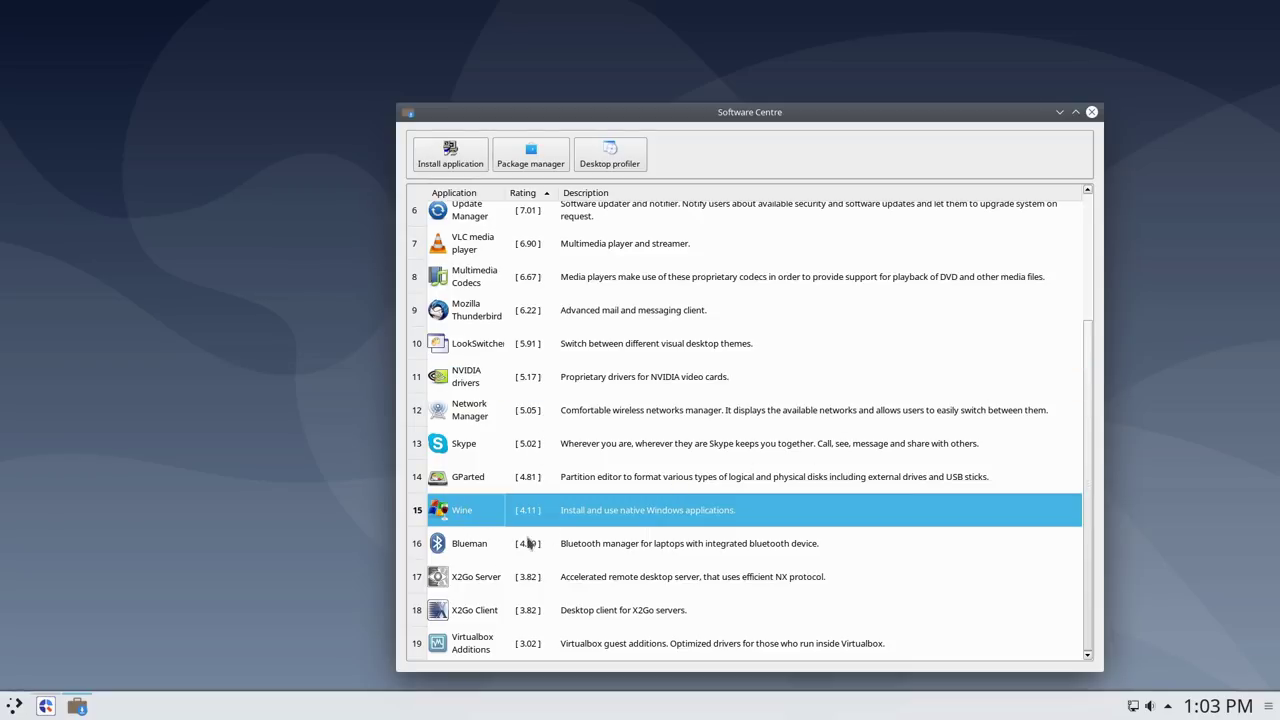
{"action": "left_click", "coordinate": [469, 648]}
{"action": "left_click", "coordinate": [470, 612]}
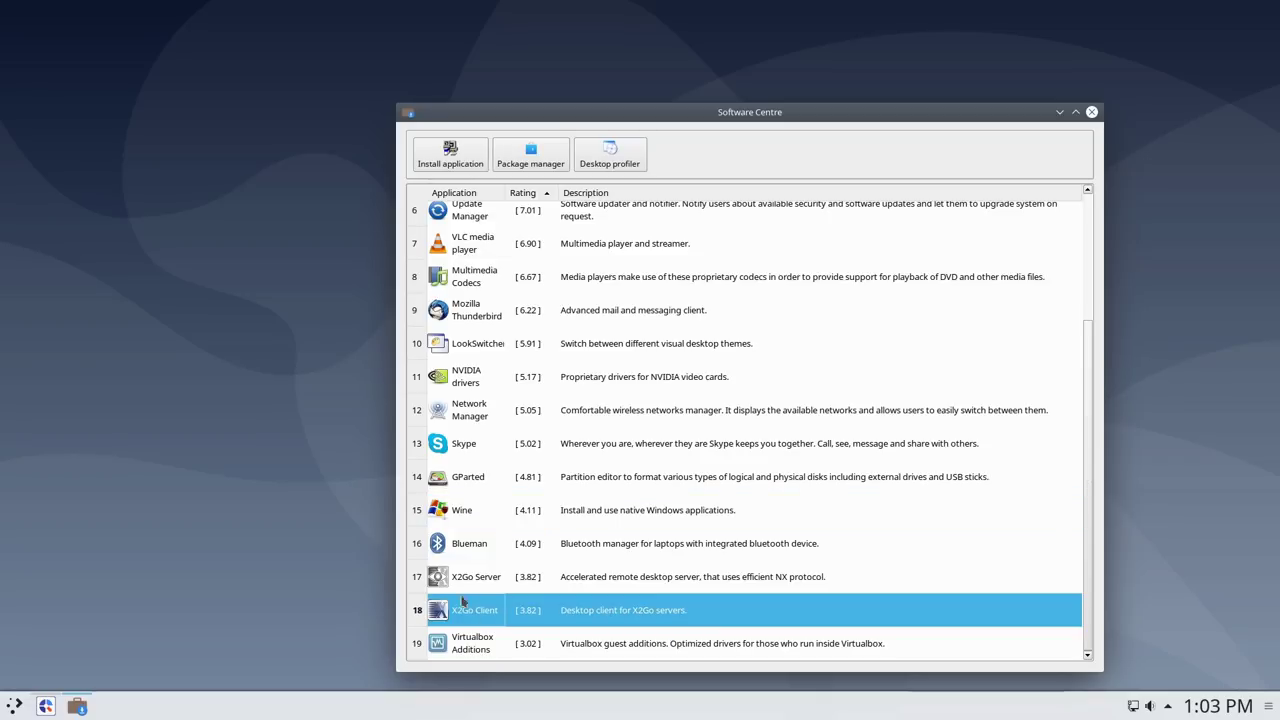
{"action": "scroll", "coordinate": [550, 578], "scroll_direction": "up", "scroll_amount": 2}
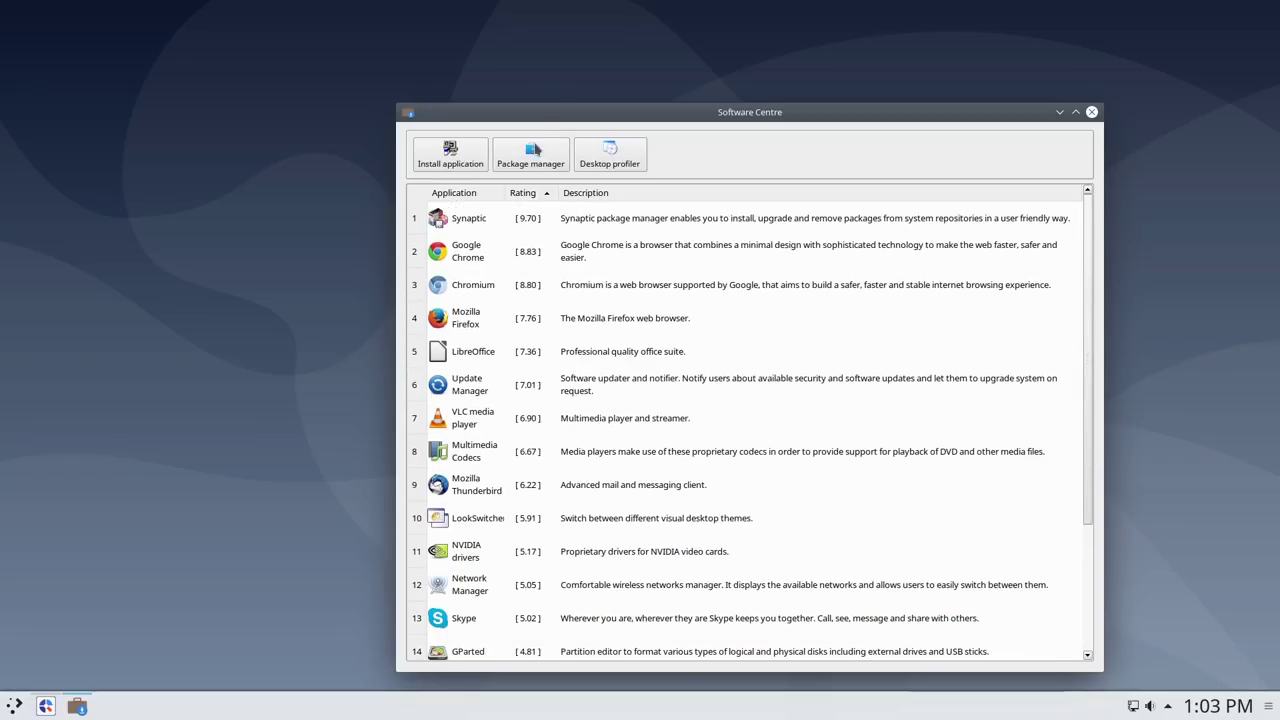
{"action": "left_click", "coordinate": [534, 155]}
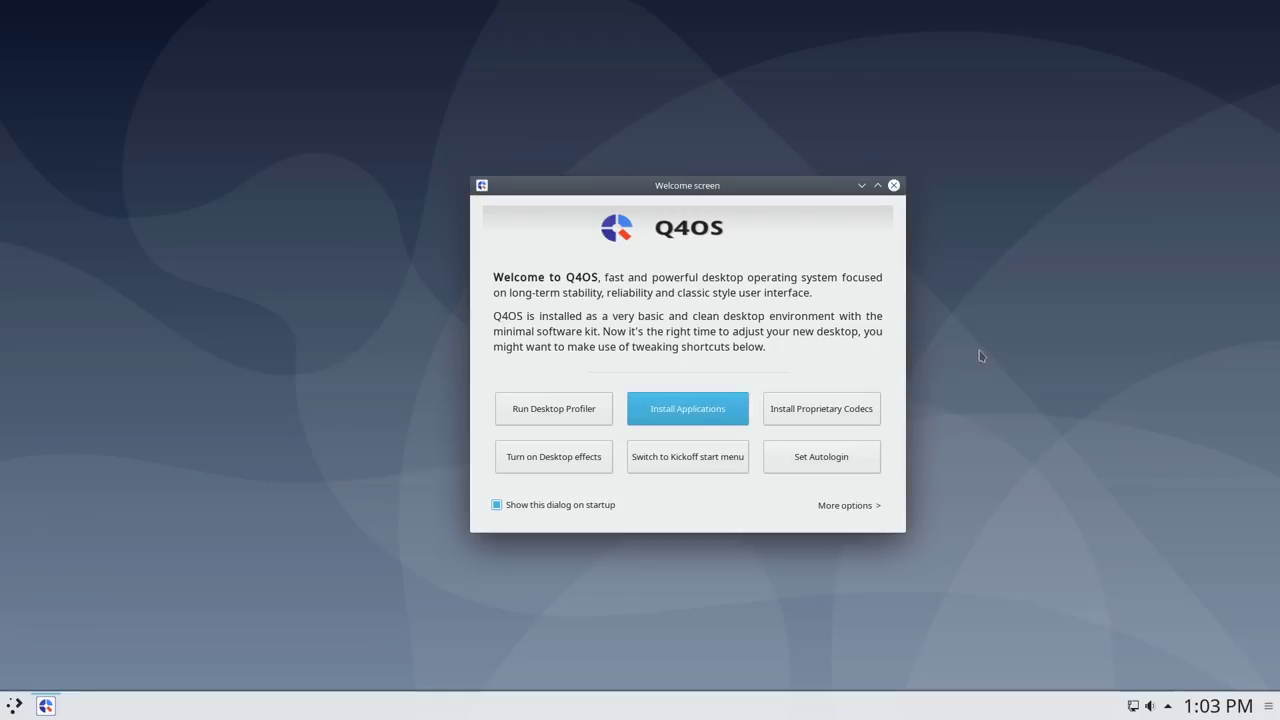
Close the Welcome screen, centre the Discover window and scroll its Featured page
{"action": "left_click", "coordinate": [895, 187]}
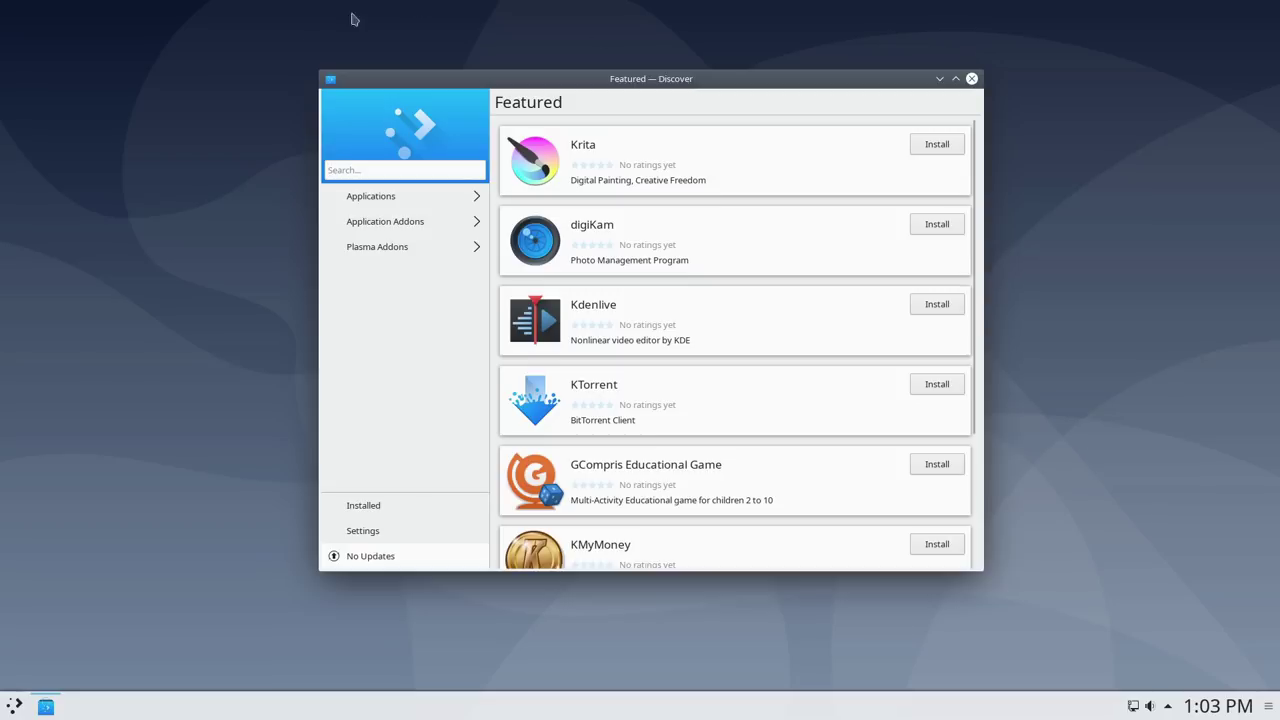
{"action": "left_click_drag", "start_coordinate": [674, 83], "coordinate": [758, 97]}
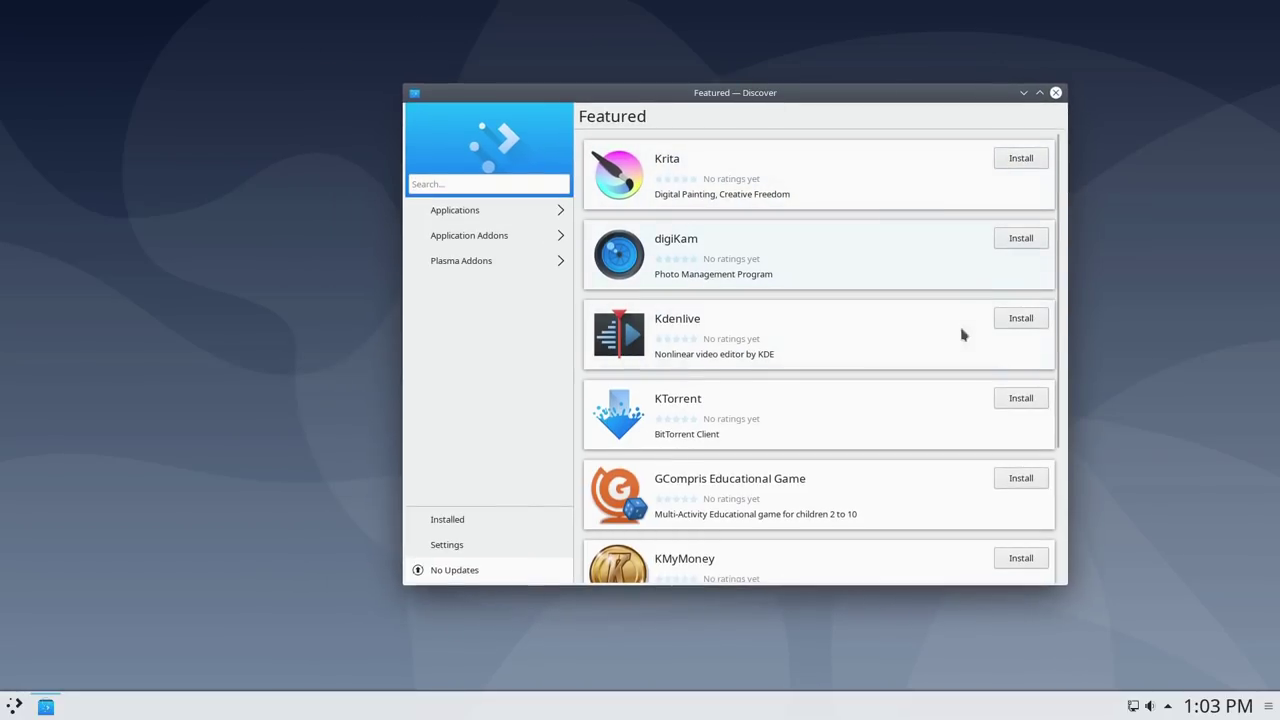
{"action": "scroll", "coordinate": [934, 391], "scroll_direction": "down", "scroll_amount": 1}
{"action": "scroll", "coordinate": [1051, 396], "scroll_direction": "down", "scroll_amount": 1}
{"action": "scroll", "coordinate": [1051, 396], "scroll_direction": "down", "scroll_amount": 2}
{"action": "scroll", "coordinate": [818, 356], "scroll_direction": "up", "scroll_amount": 4}
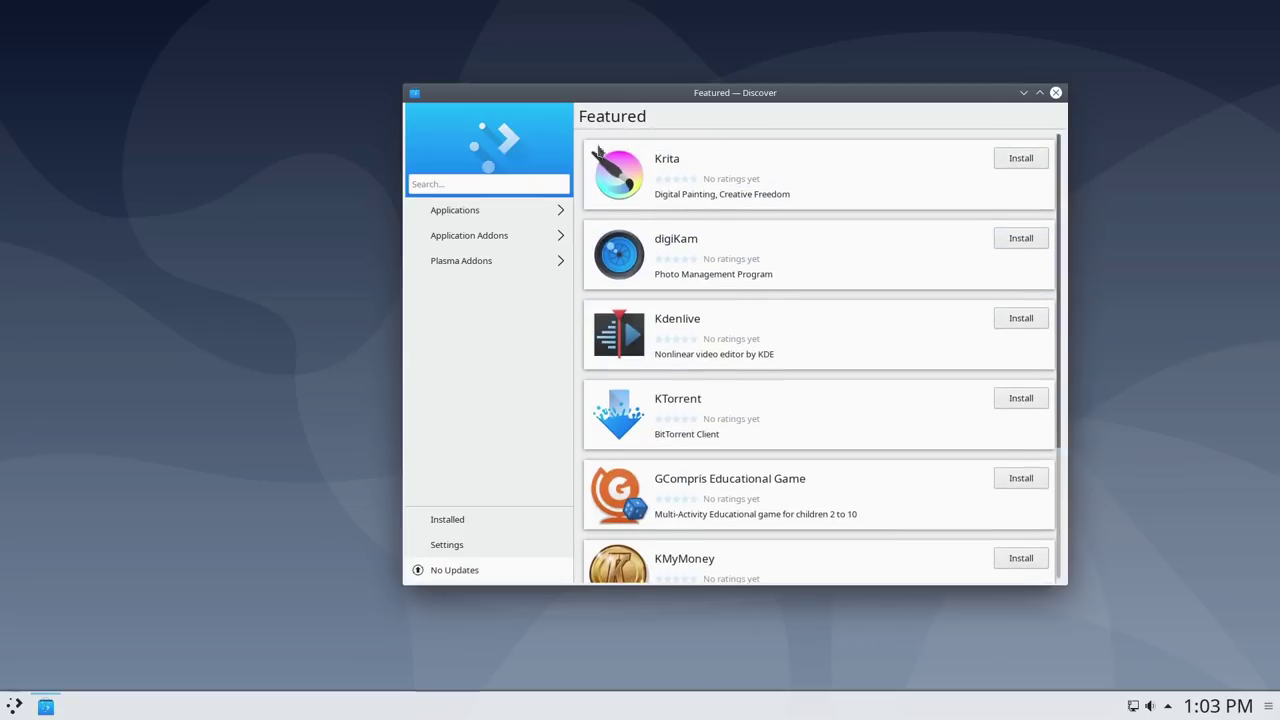
Search Discover for 'evolution', then 'firefox', and close Discover
{"action": "left_click", "coordinate": [462, 185]}
{"action": "type", "text": "evolution"}
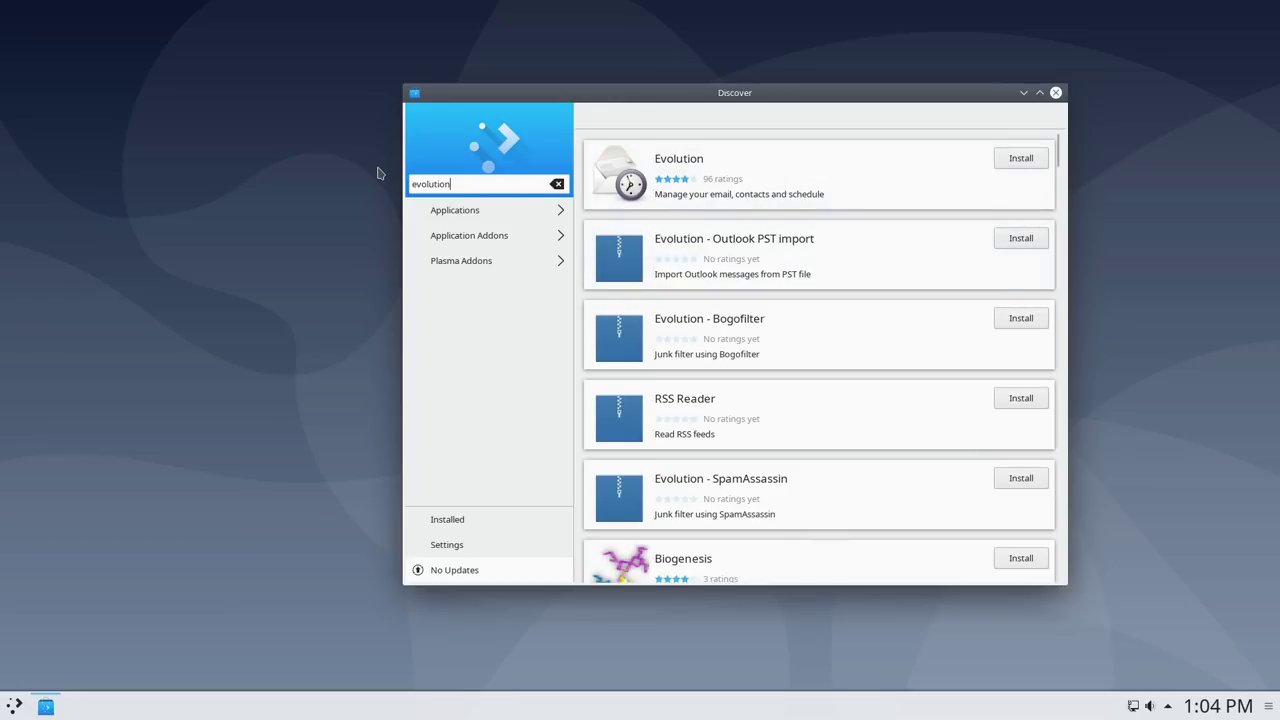
{"action": "key", "text": "BackSpace"}
{"action": "key", "text": "BackSpace"}
{"action": "key", "text": "BackSpace"}
{"action": "type", "text": "firefox"}
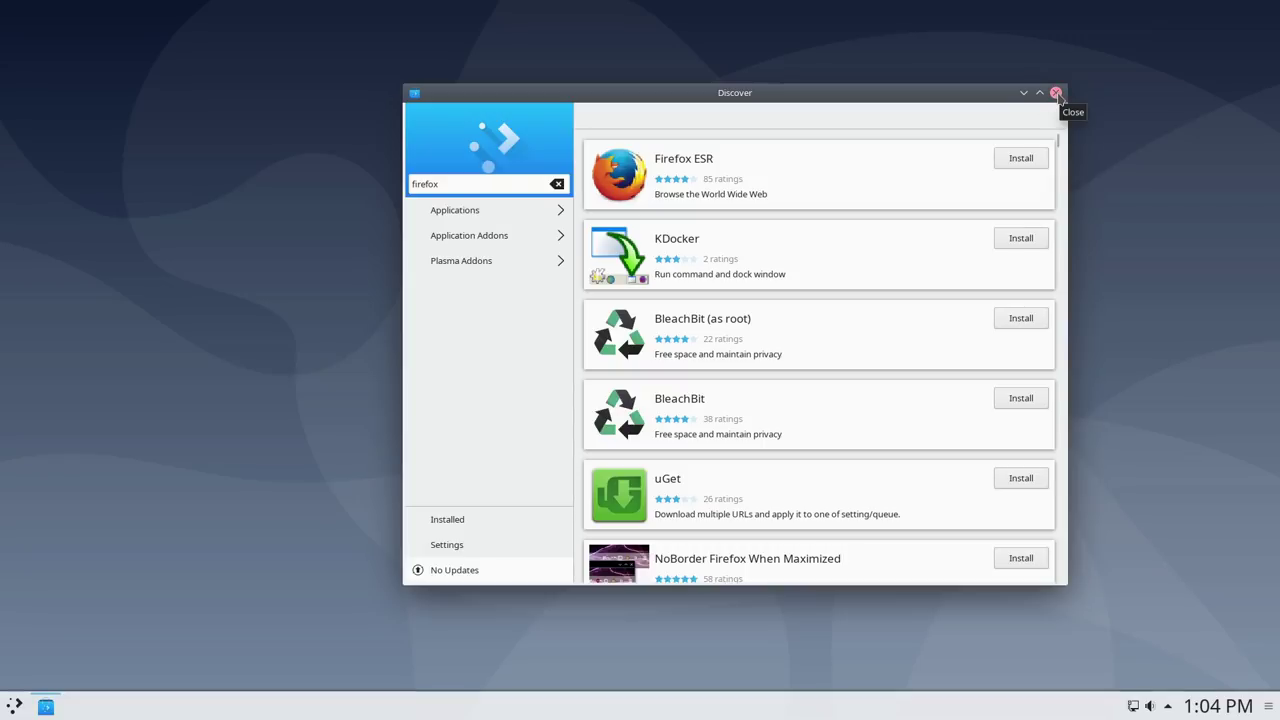
{"action": "left_click", "coordinate": [1056, 93]}
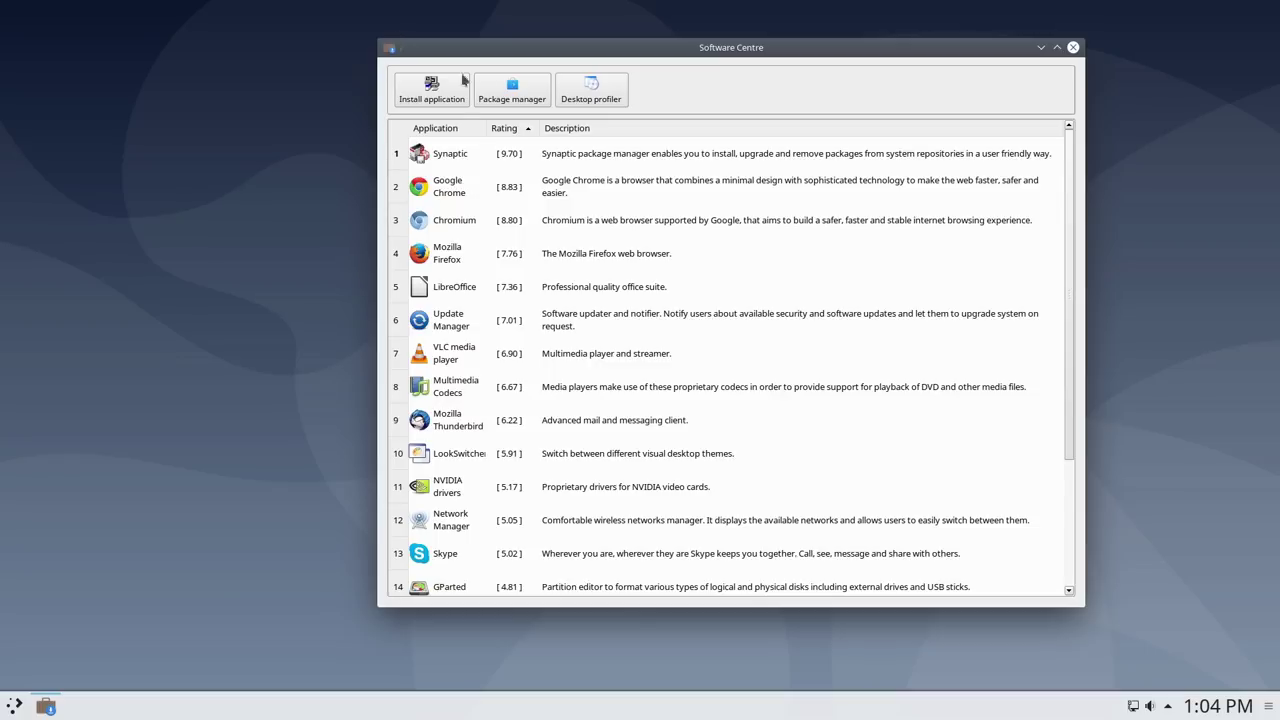
Install Synaptic from the recommended list through its setup wizard, then close Software Centre
{"action": "left_click", "coordinate": [456, 153]}
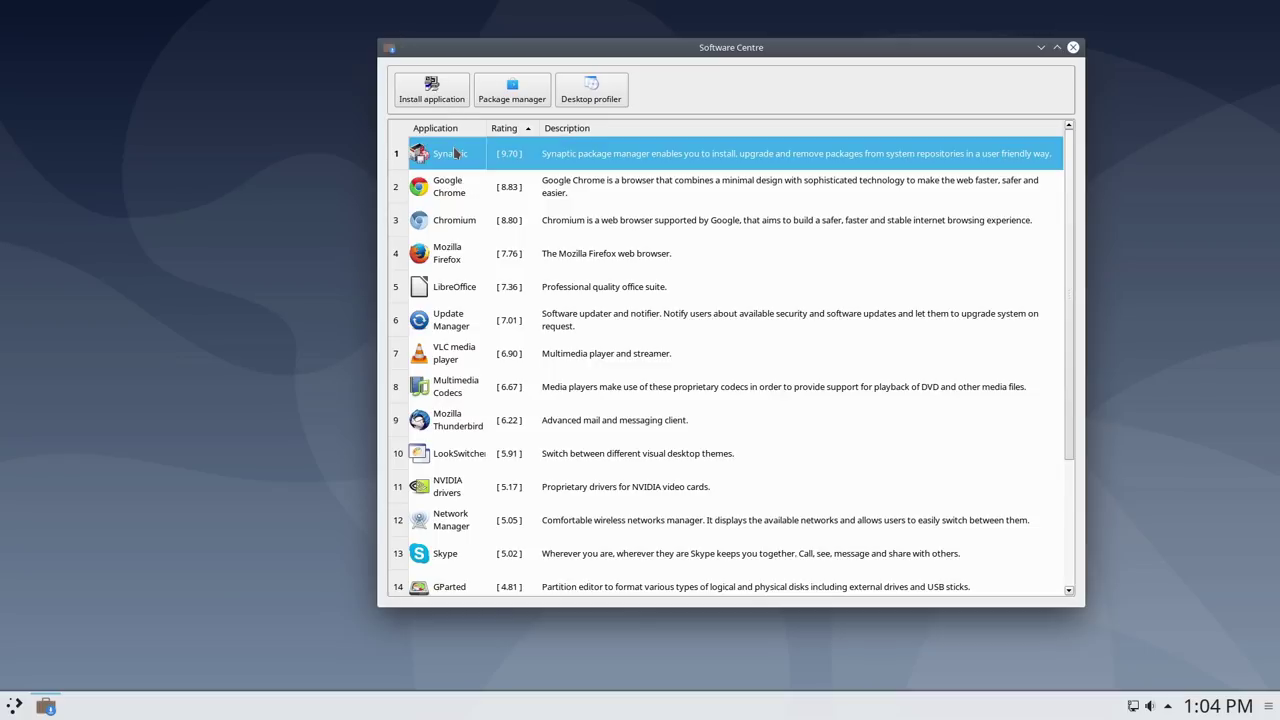
{"action": "left_click", "coordinate": [437, 88]}
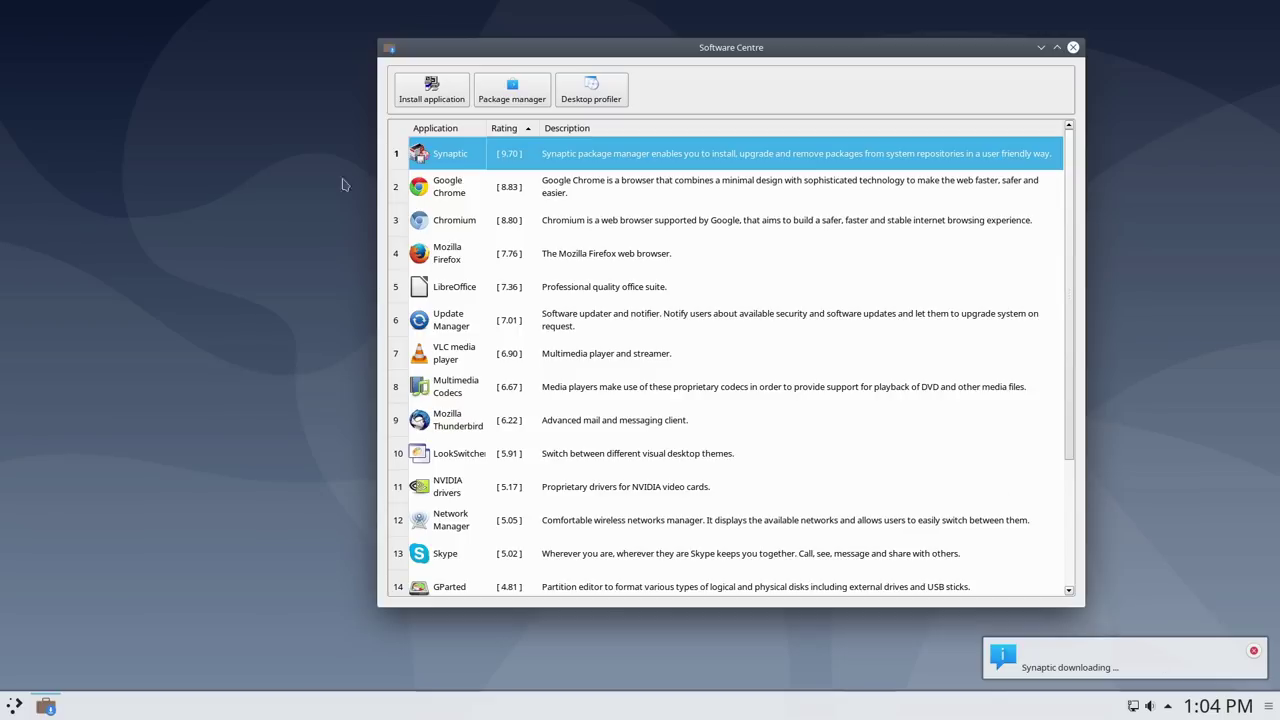
{"action": "left_click", "coordinate": [729, 484]}
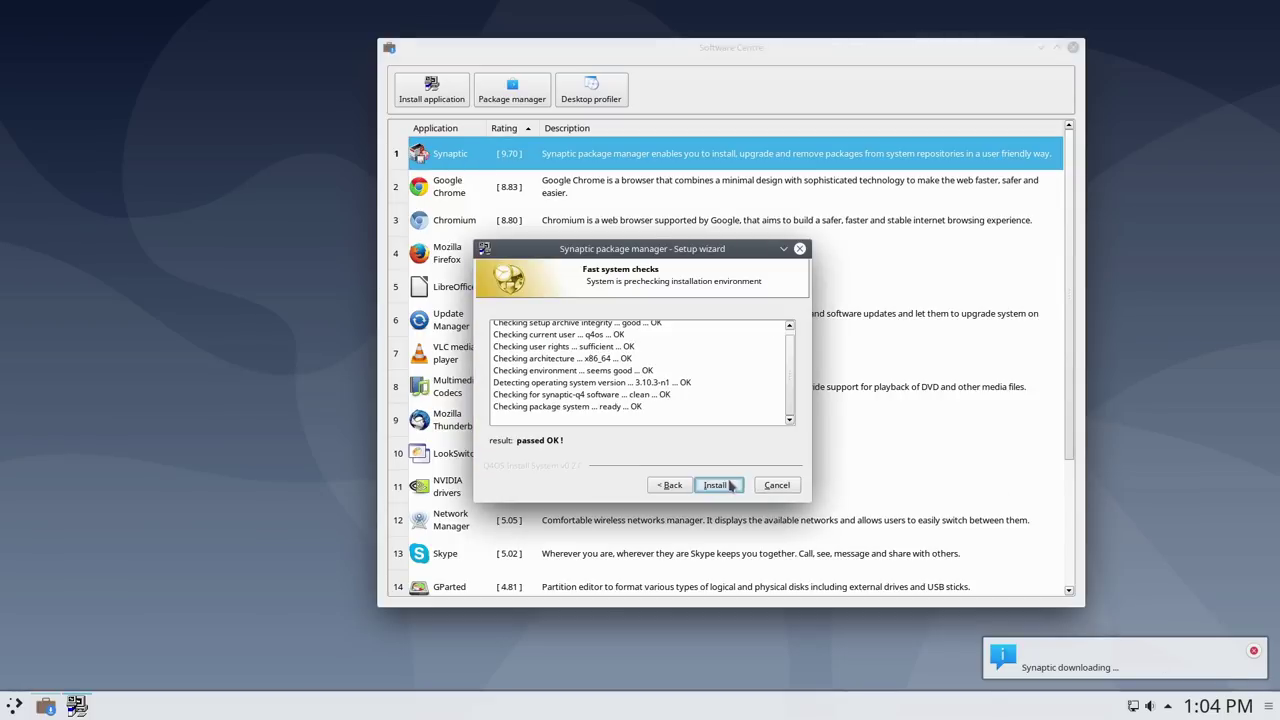
{"action": "left_click", "coordinate": [733, 485]}
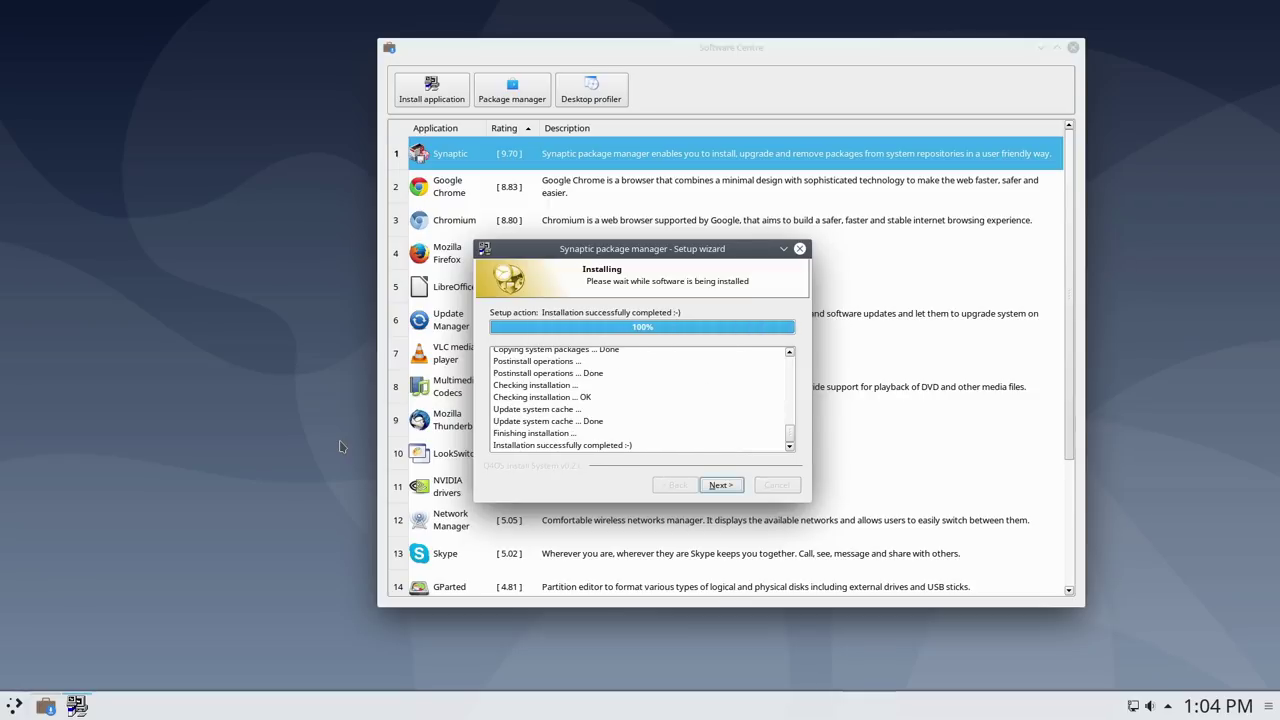
{"action": "left_click", "coordinate": [718, 484]}
{"action": "left_click", "coordinate": [720, 484]}
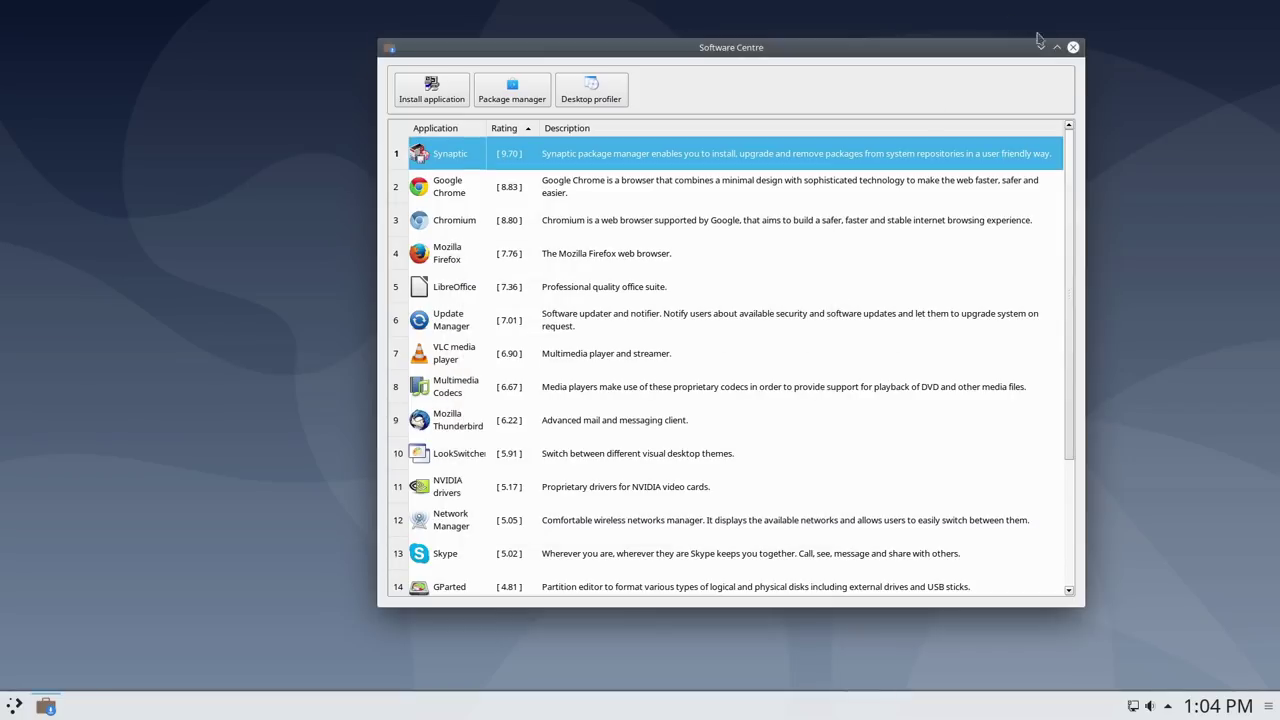
{"action": "left_click", "coordinate": [1072, 47]}
Right-click the desktop and browse its Create New and Icons submenus
{"action": "left_click", "coordinate": [13, 707]}
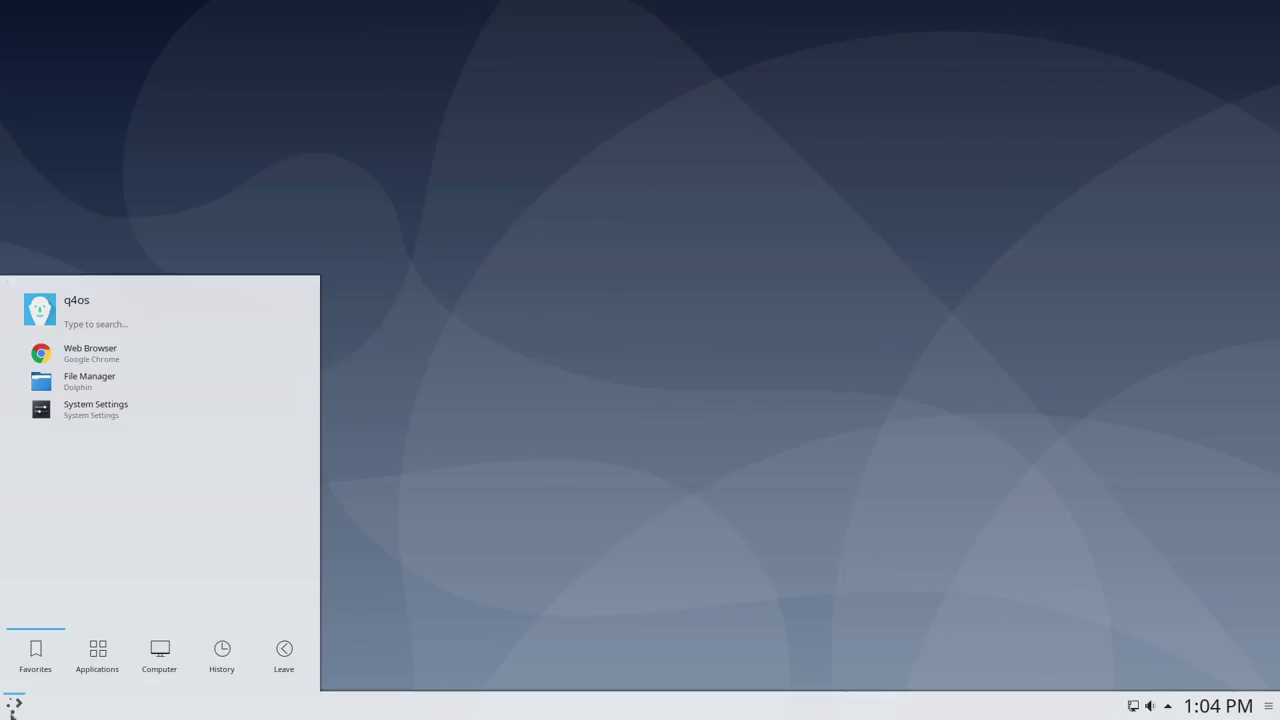
{"action": "right_click", "coordinate": [459, 279]}
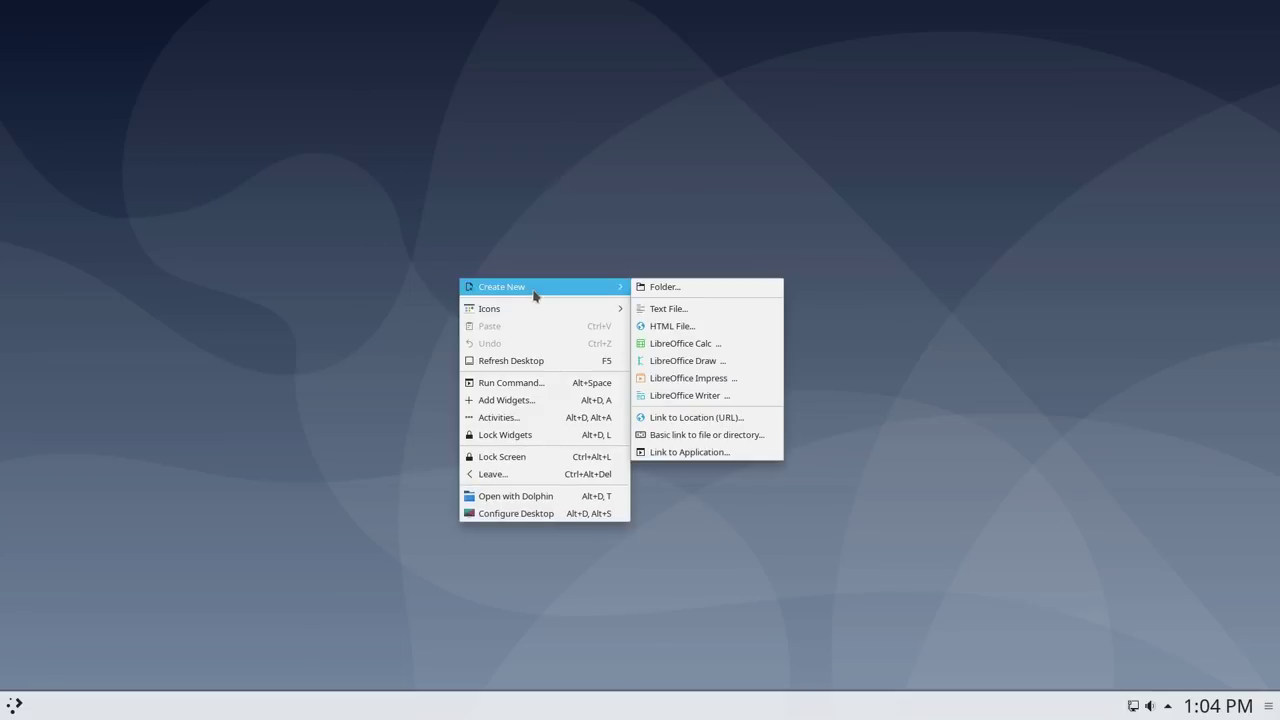
{"action": "mouse_move", "coordinate": [552, 308]}
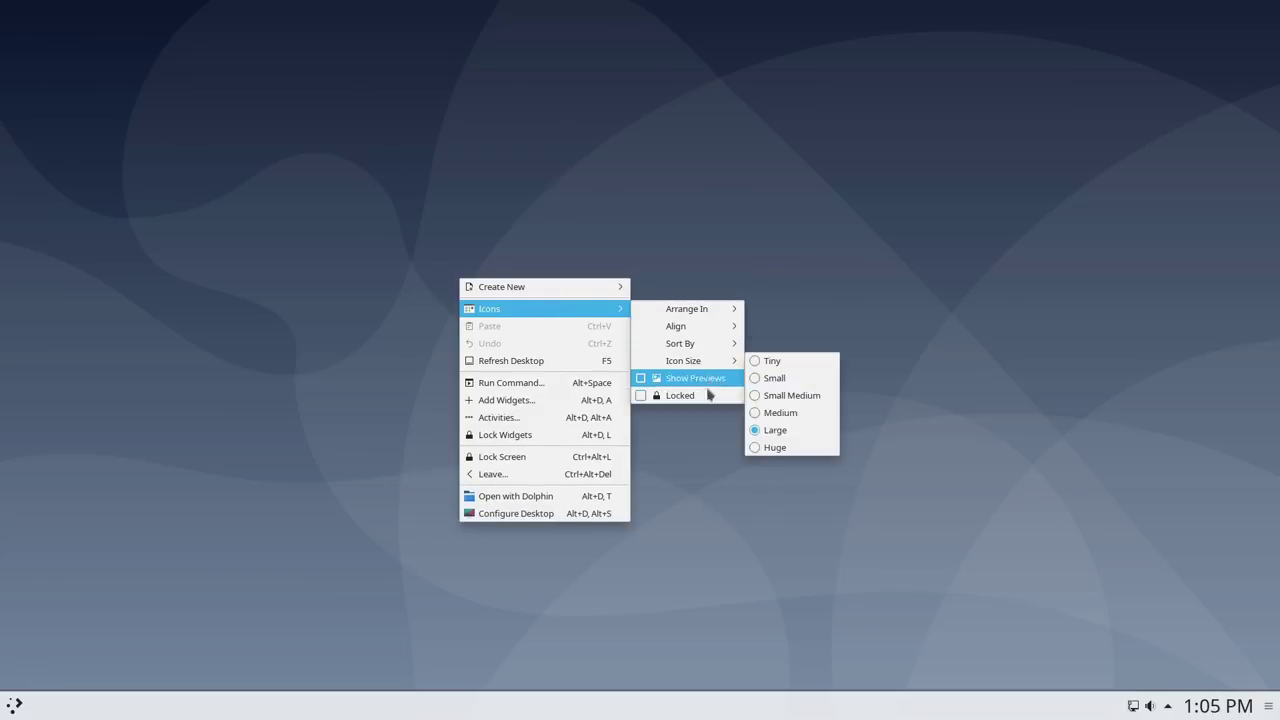
{"action": "mouse_move", "coordinate": [710, 346]}
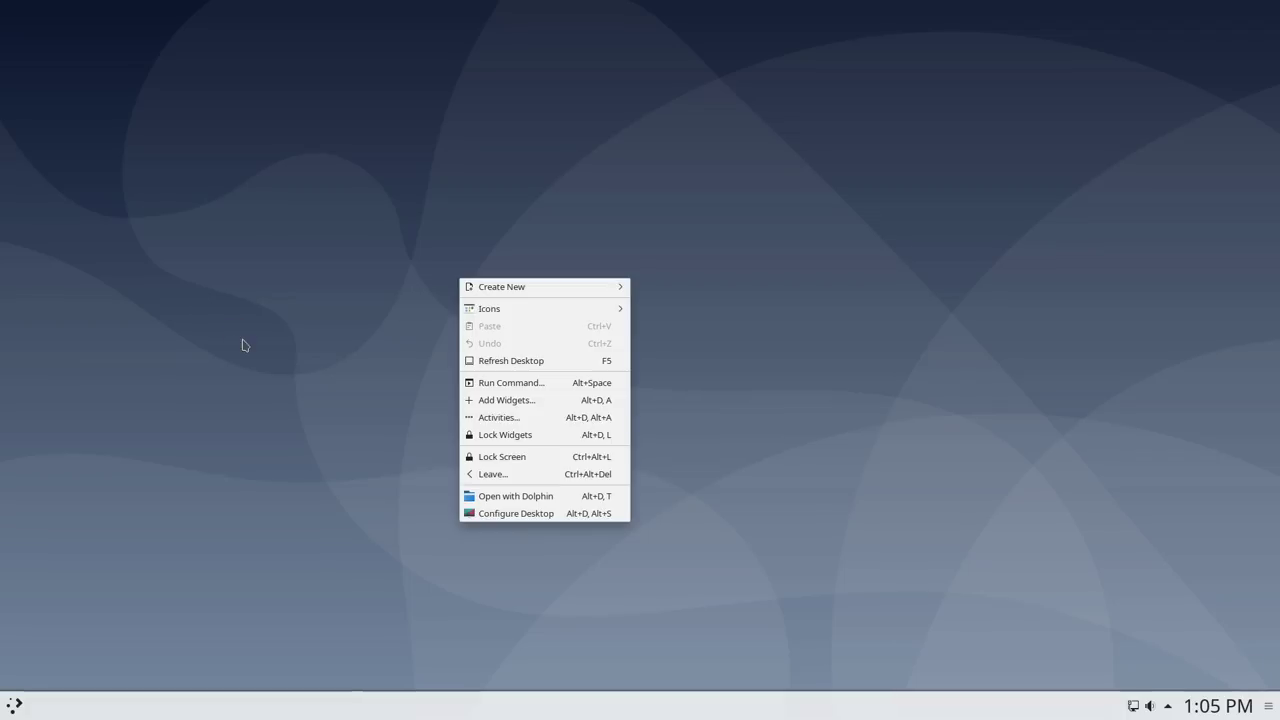
Dismiss the menu, reopen the desktop right-click menu and choose Configure Desktop
{"action": "left_click", "coordinate": [538, 528]}
{"action": "right_click", "coordinate": [506, 421]}
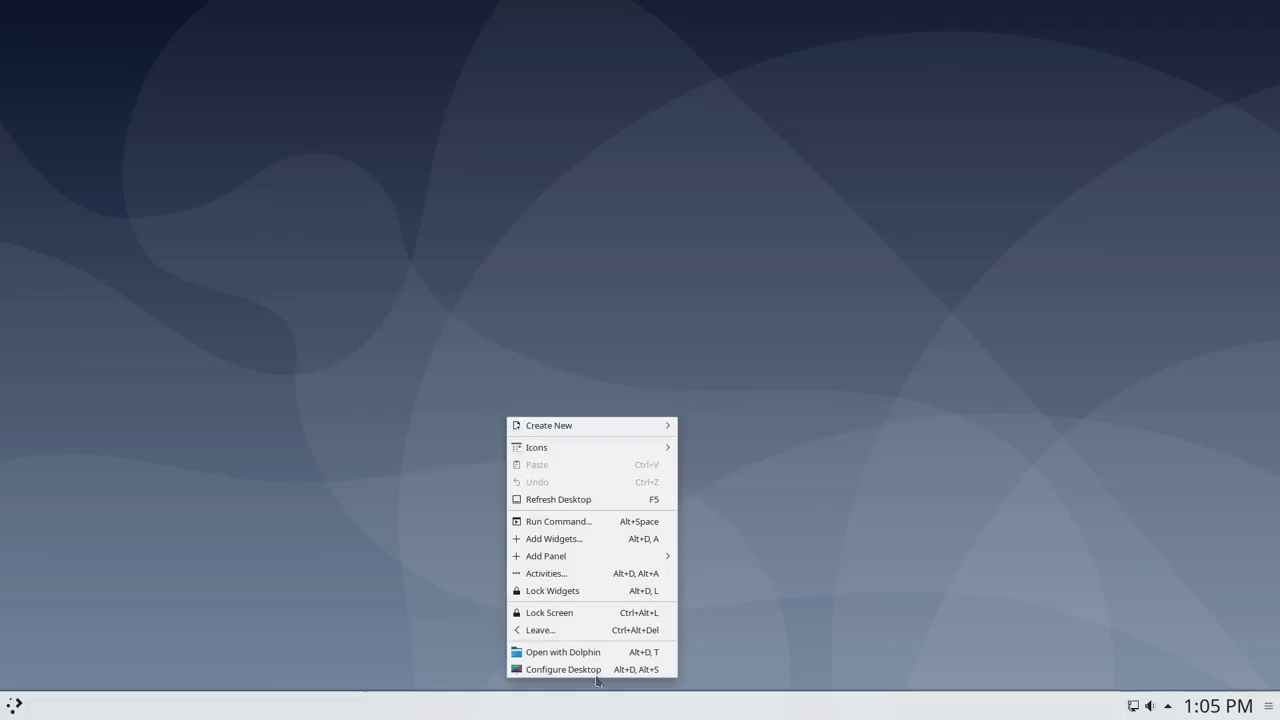
{"action": "left_click", "coordinate": [594, 676]}
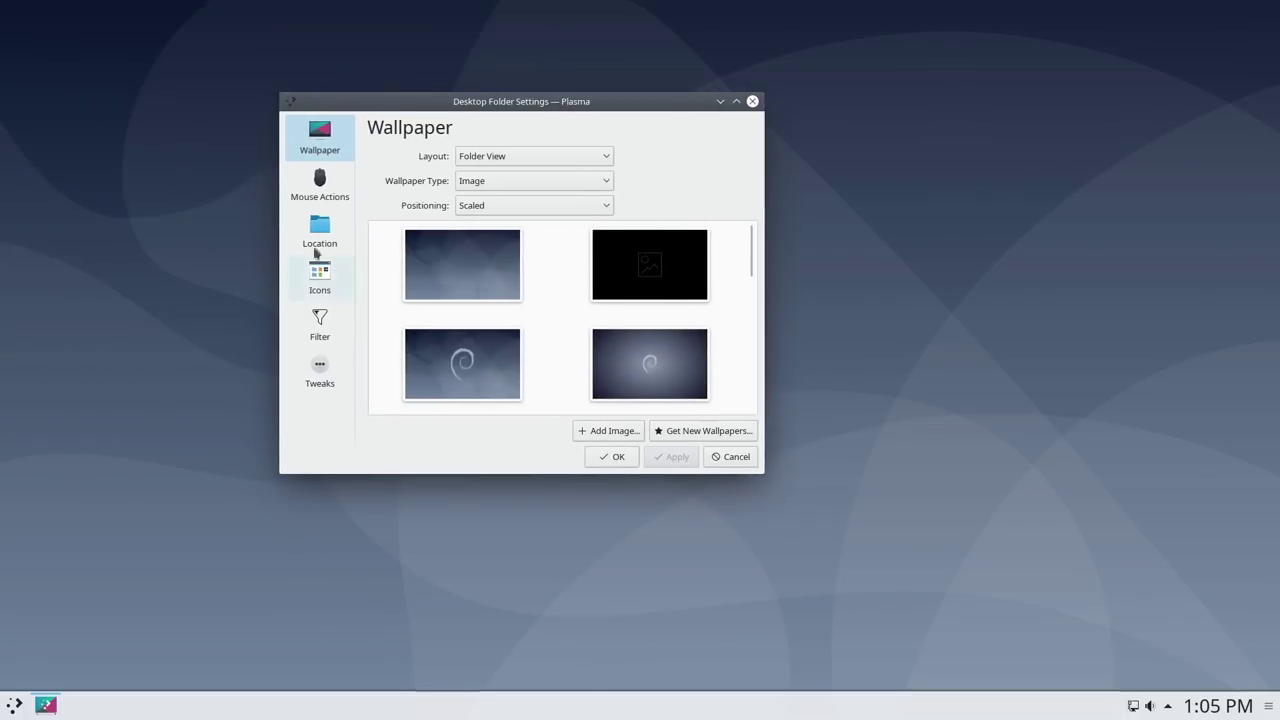
View the Icons arrangement and Location pages of Desktop Folder Settings, then close it unchanged
{"action": "left_click", "coordinate": [337, 274]}
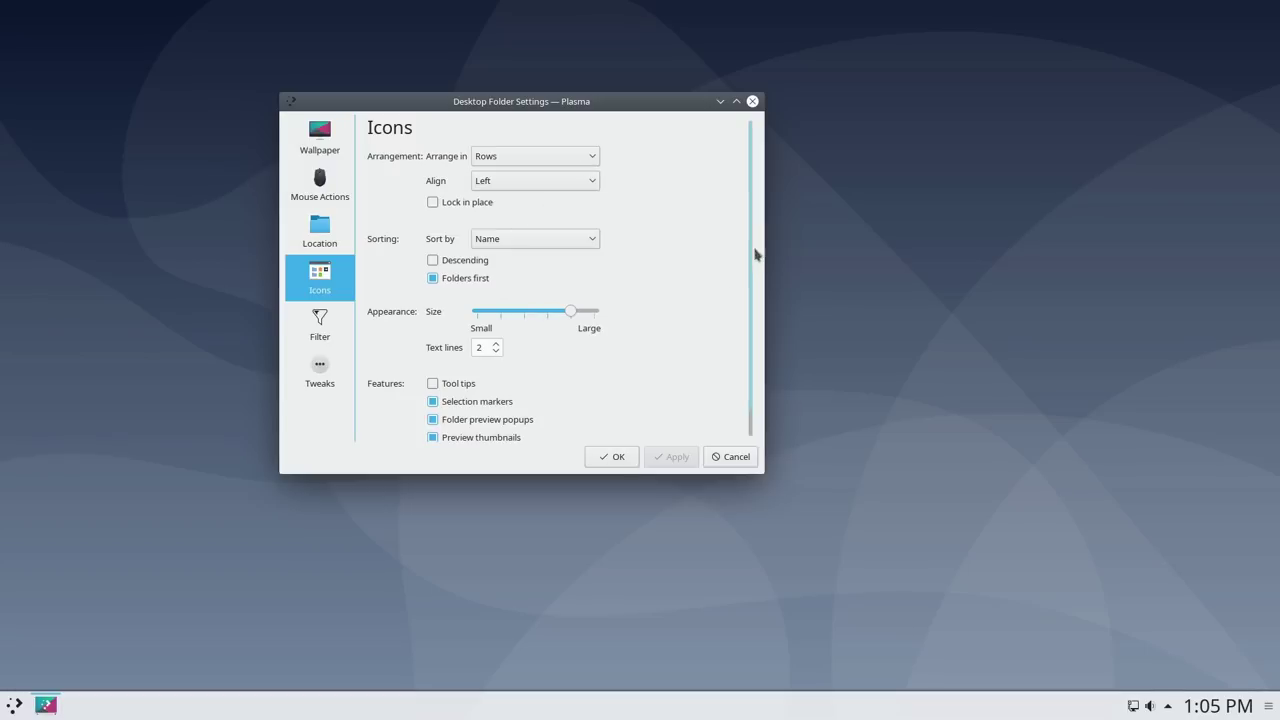
{"action": "left_click_drag", "start_coordinate": [752, 294], "coordinate": [741, 391]}
{"action": "scroll", "coordinate": [741, 391], "scroll_direction": "up", "scroll_amount": 1}
{"action": "left_click", "coordinate": [325, 235]}
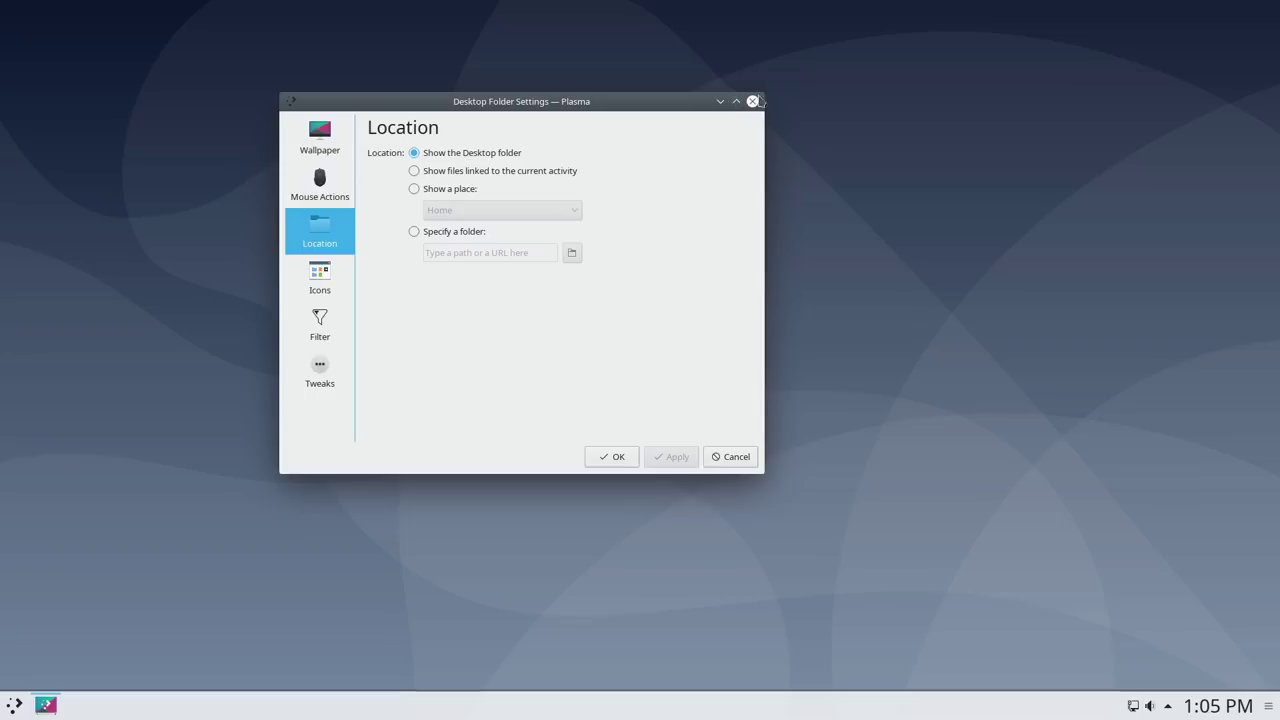
{"action": "left_click", "coordinate": [752, 101]}
In the launcher's Computer tab, bring up the options for the Desktop place
{"action": "left_click", "coordinate": [14, 704]}
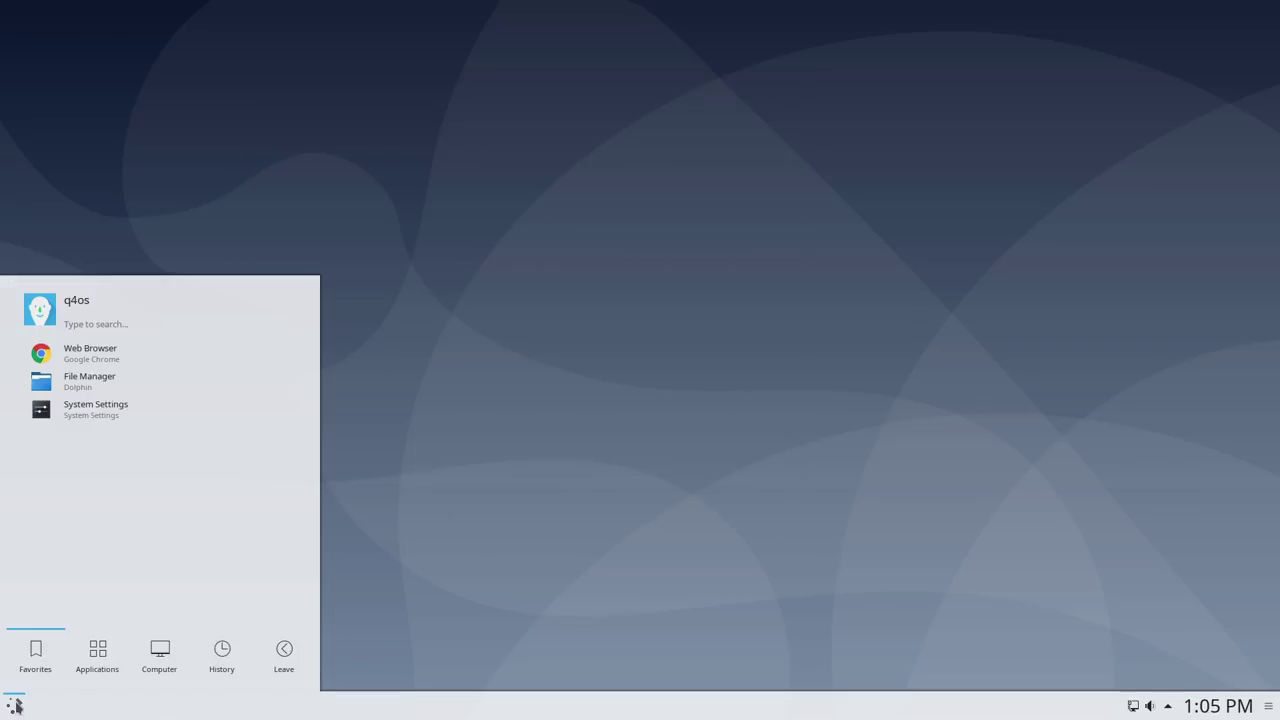
{"action": "left_click", "coordinate": [160, 655]}
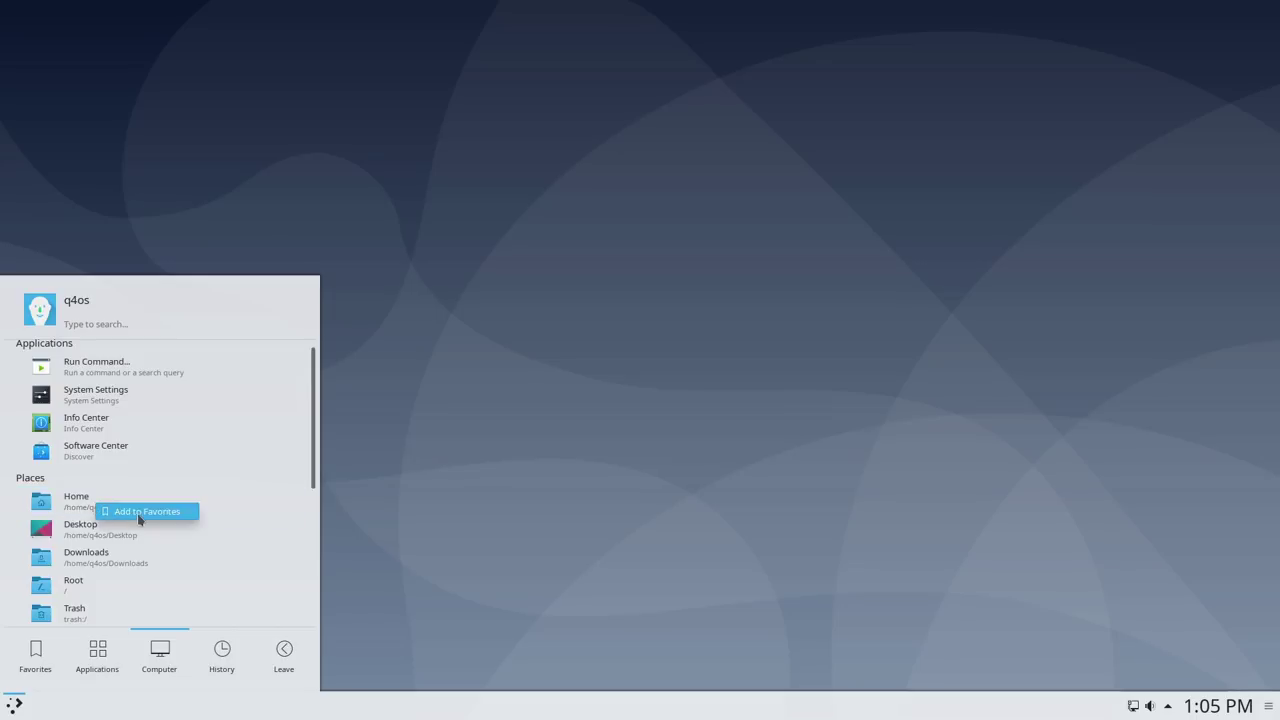
{"action": "right_click", "coordinate": [63, 537]}
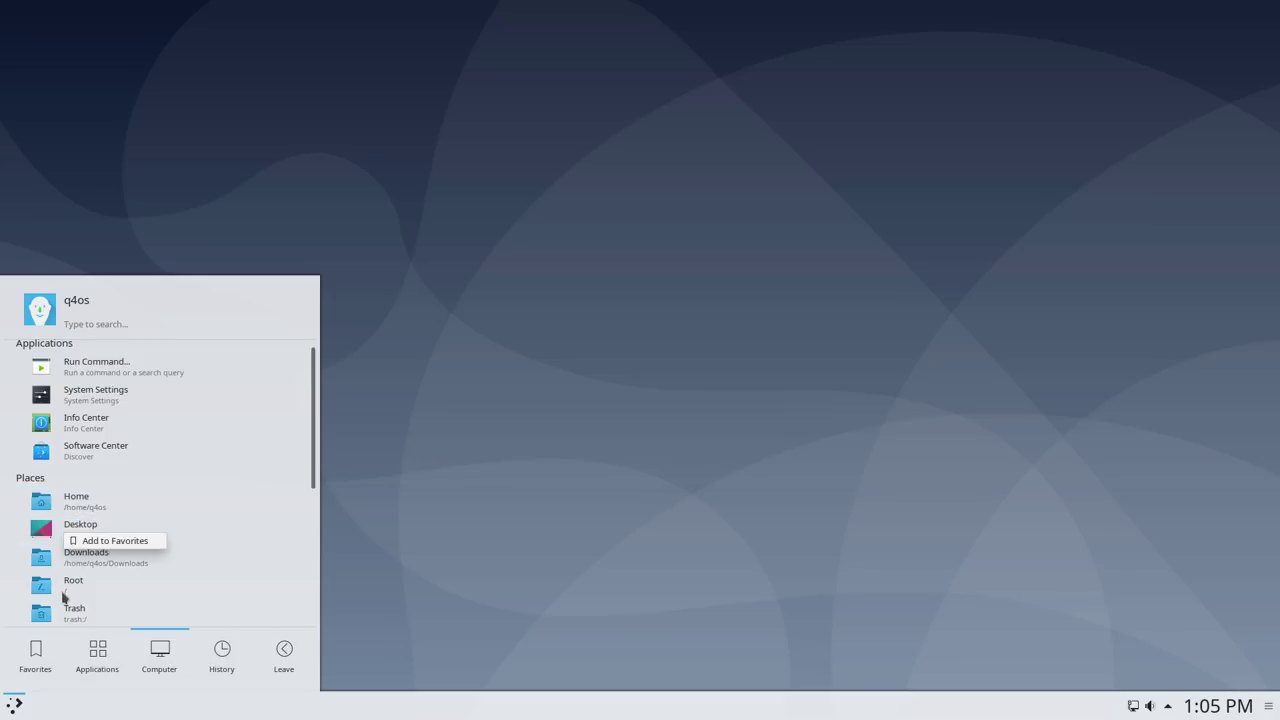
View the launcher's Leave session options, then close and reopen the launcher on favourites
{"action": "left_click", "coordinate": [300, 656]}
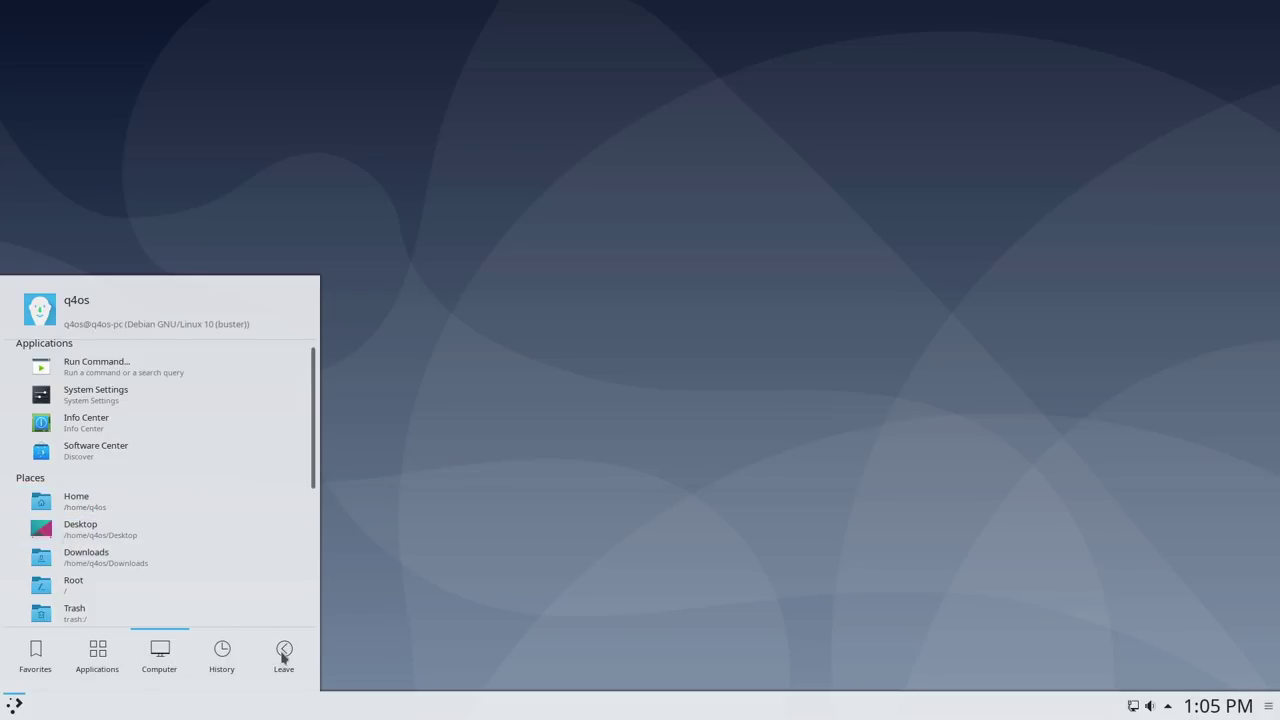
{"action": "left_click", "coordinate": [585, 546]}
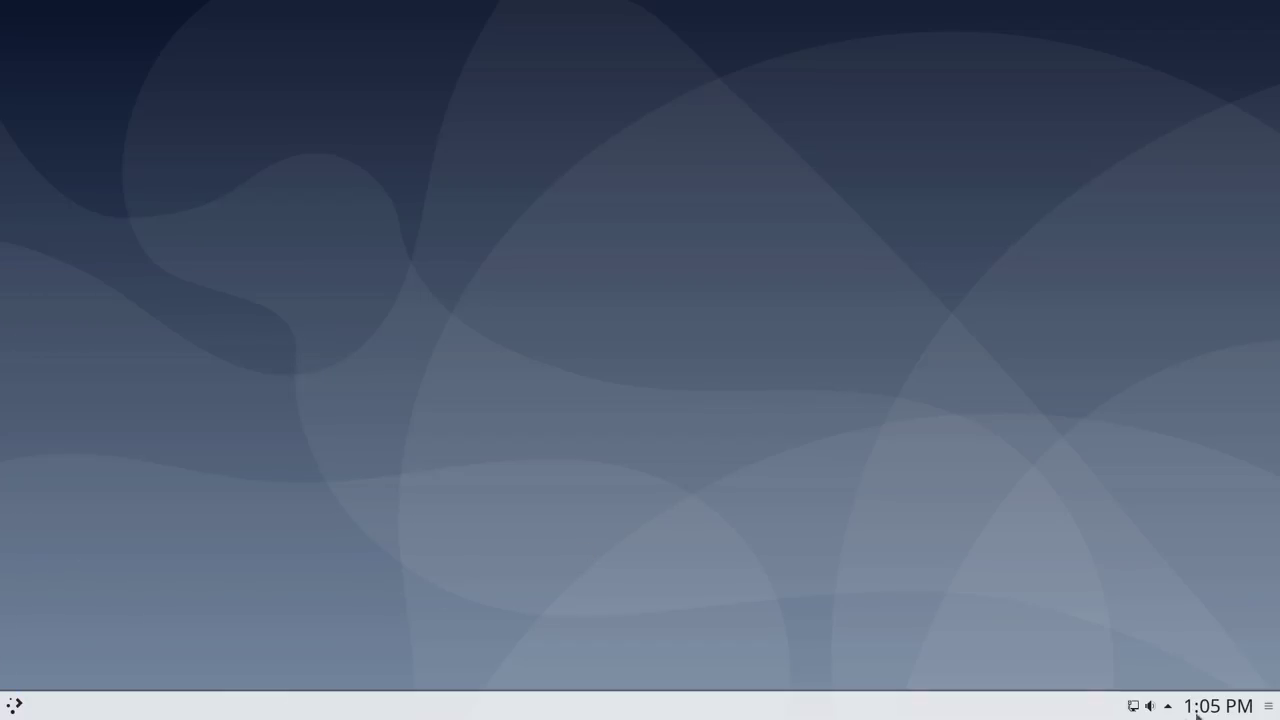
{"action": "left_click", "coordinate": [14, 704]}
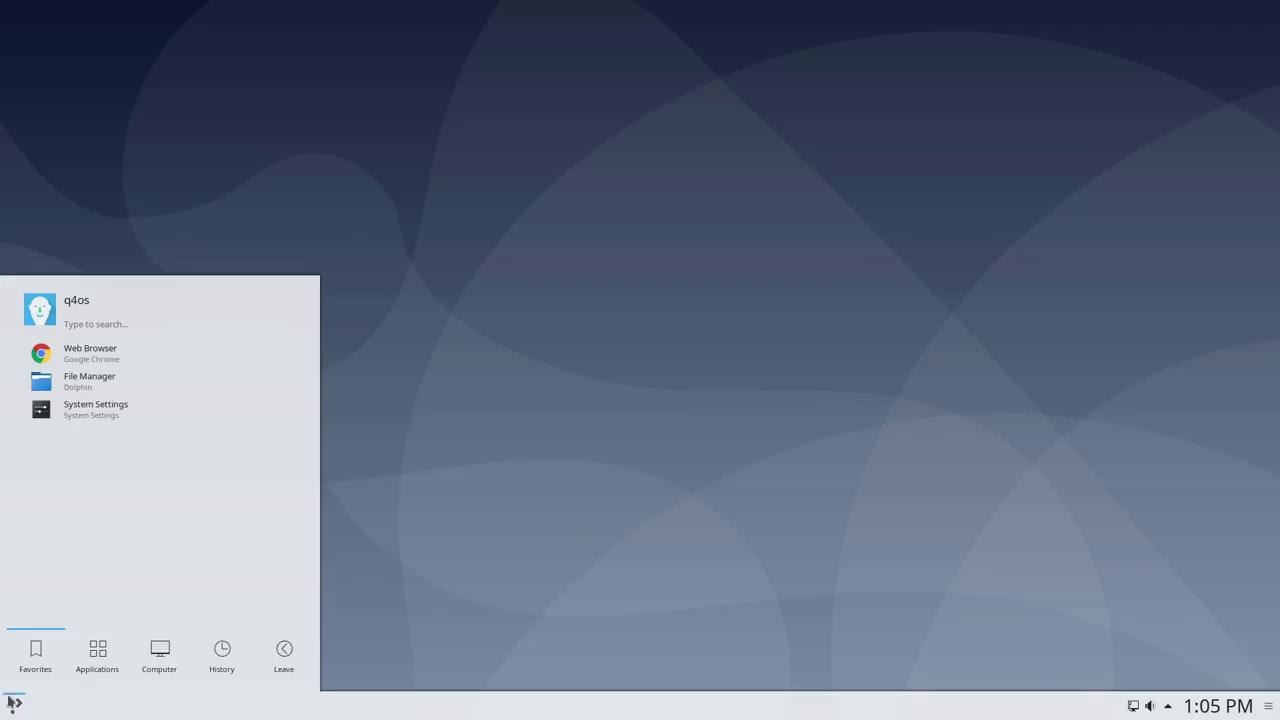
Launch System Settings and browse Workspace Theme, Desktop Theme and Splash Screen pages
{"action": "left_click", "coordinate": [86, 412]}
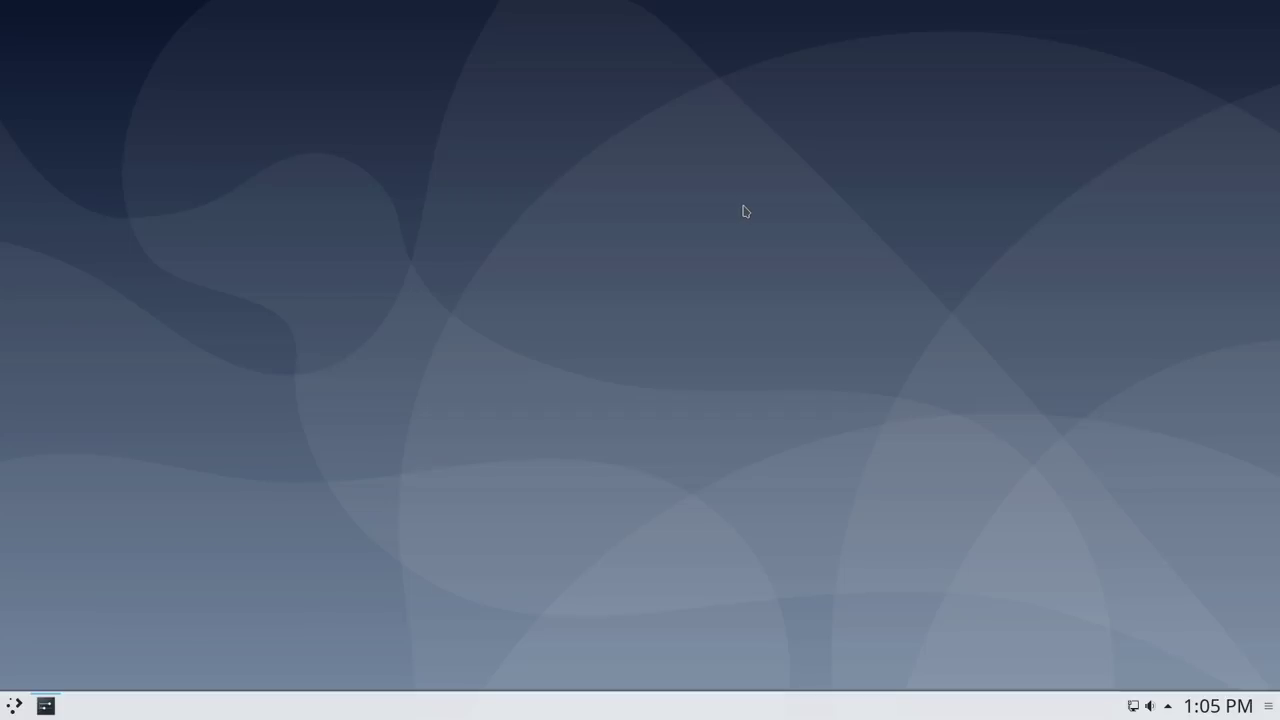
{"action": "left_click_drag", "start_coordinate": [249, 34], "coordinate": [552, 67]}
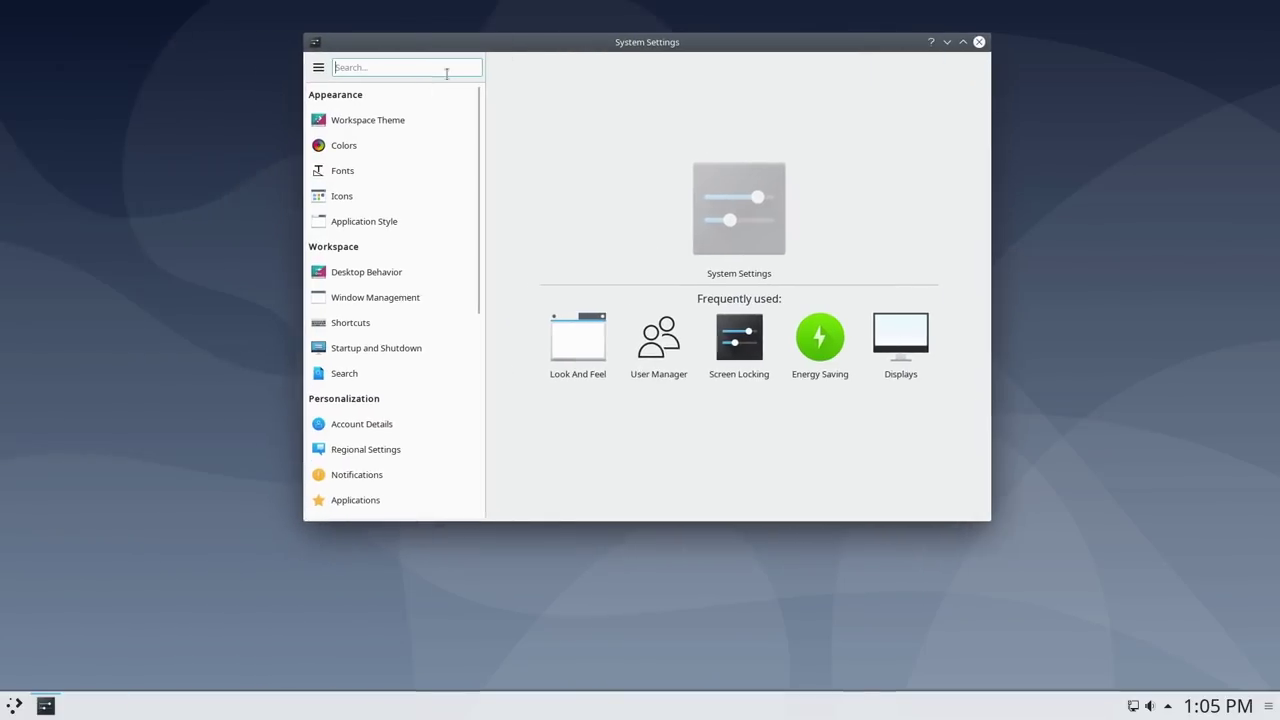
{"action": "left_click", "coordinate": [366, 120]}
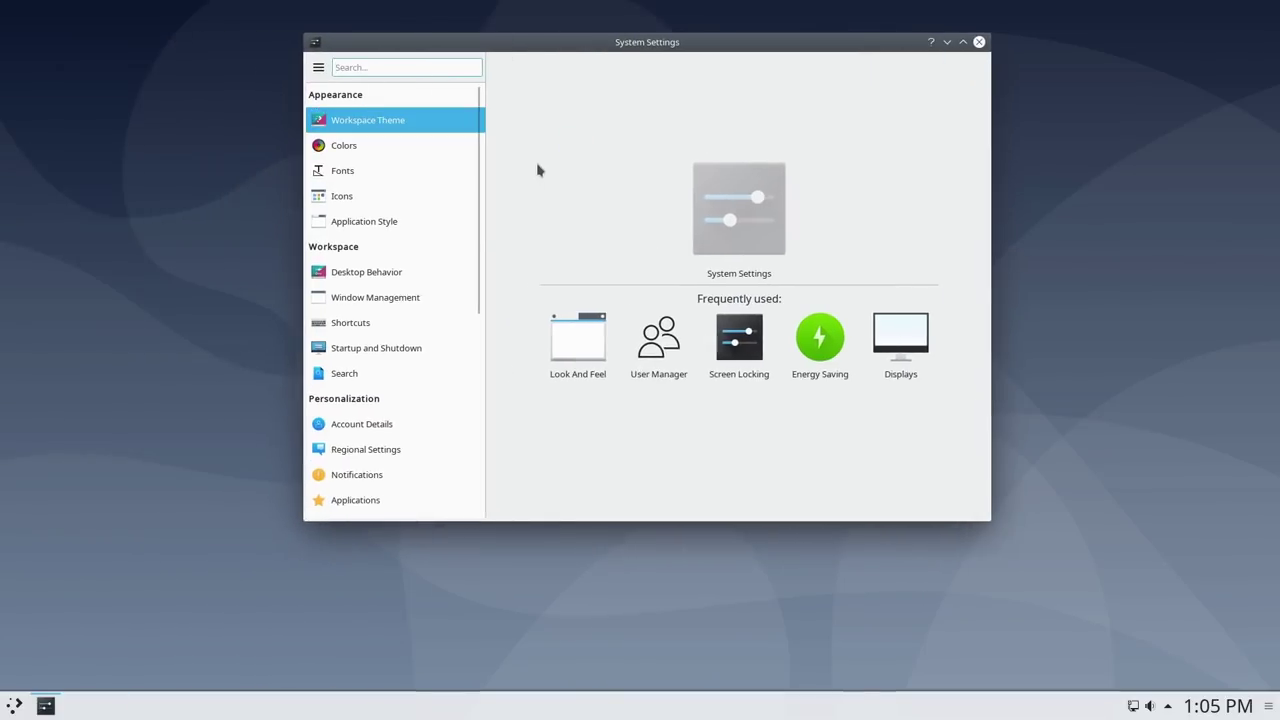
{"action": "left_click", "coordinate": [390, 120]}
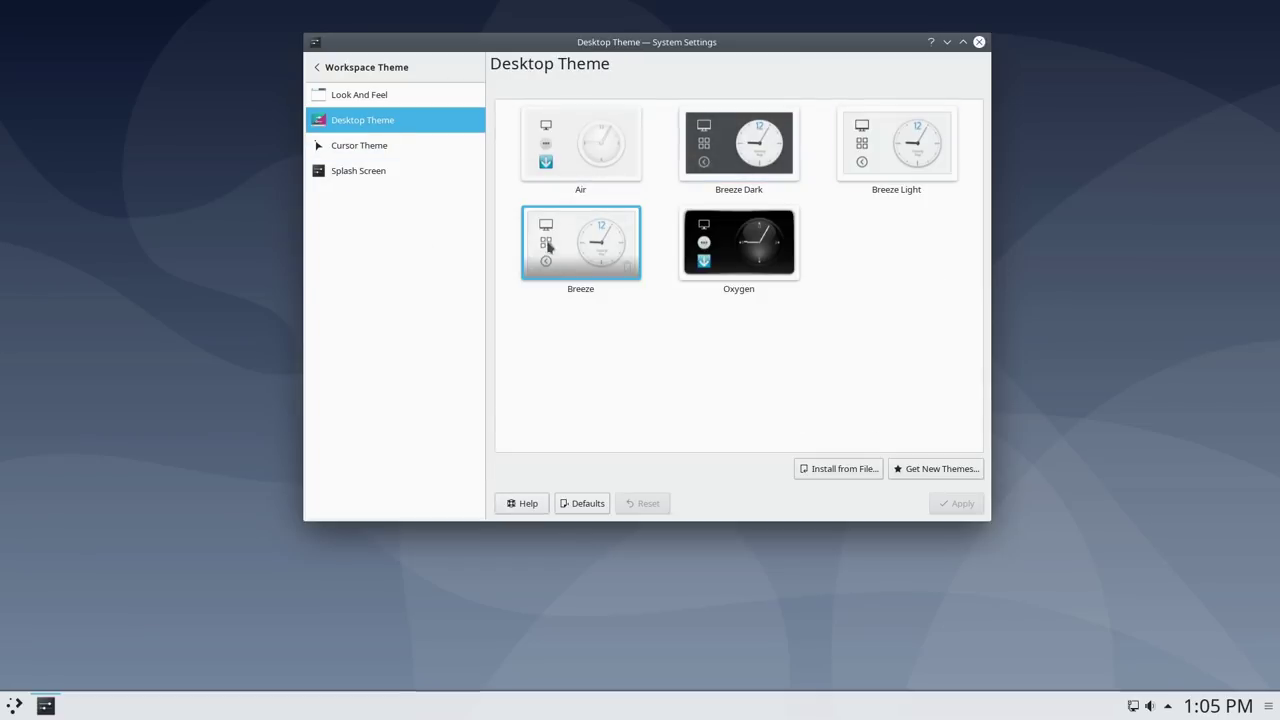
{"action": "left_click", "coordinate": [360, 174]}
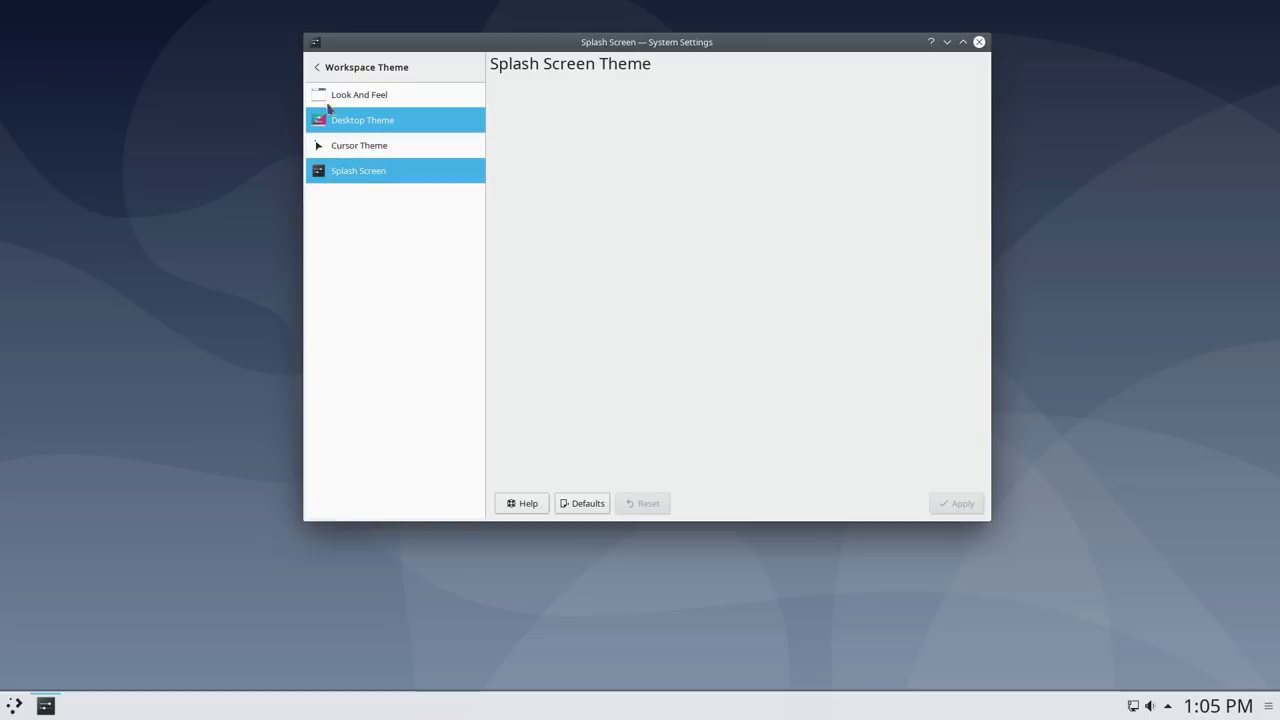
{"action": "left_click", "coordinate": [315, 67]}
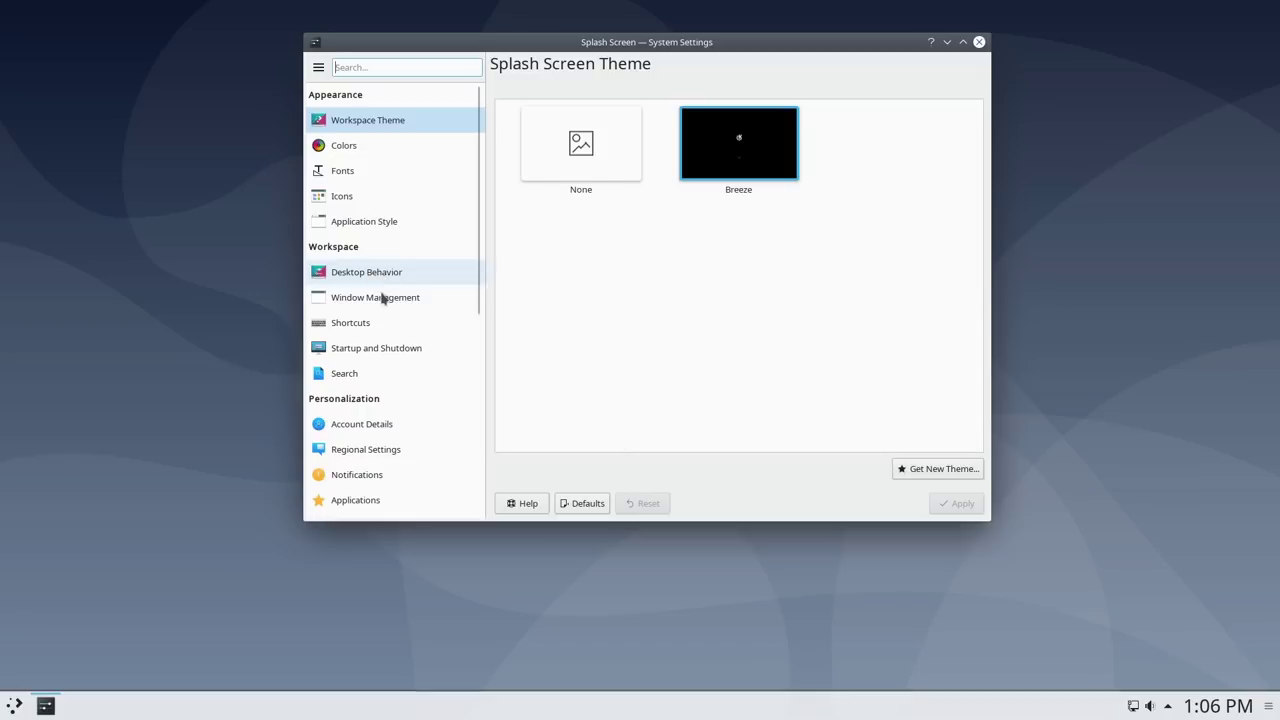
Browse Desktop Behavior's Desktop Effects, Screen Edges, Touch Screen, Screen Locking and Virtual Desktops pages
{"action": "mouse_move", "coordinate": [378, 278]}
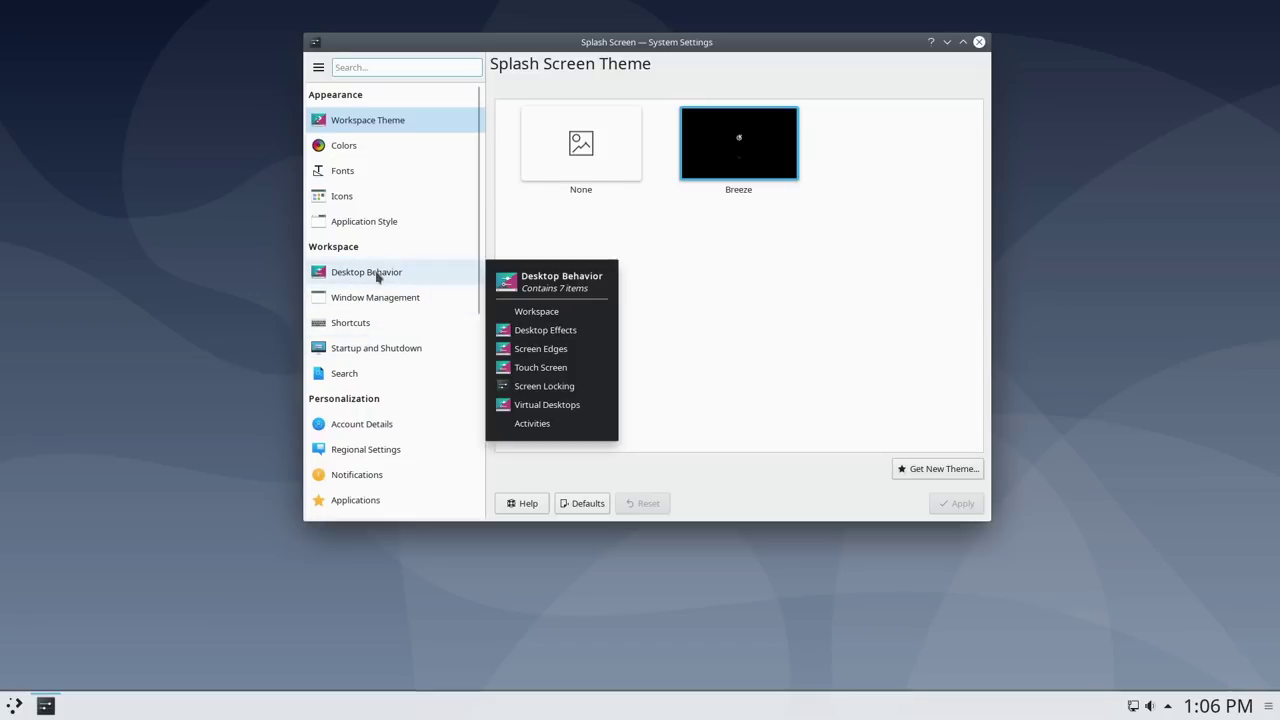
{"action": "left_click", "coordinate": [378, 276]}
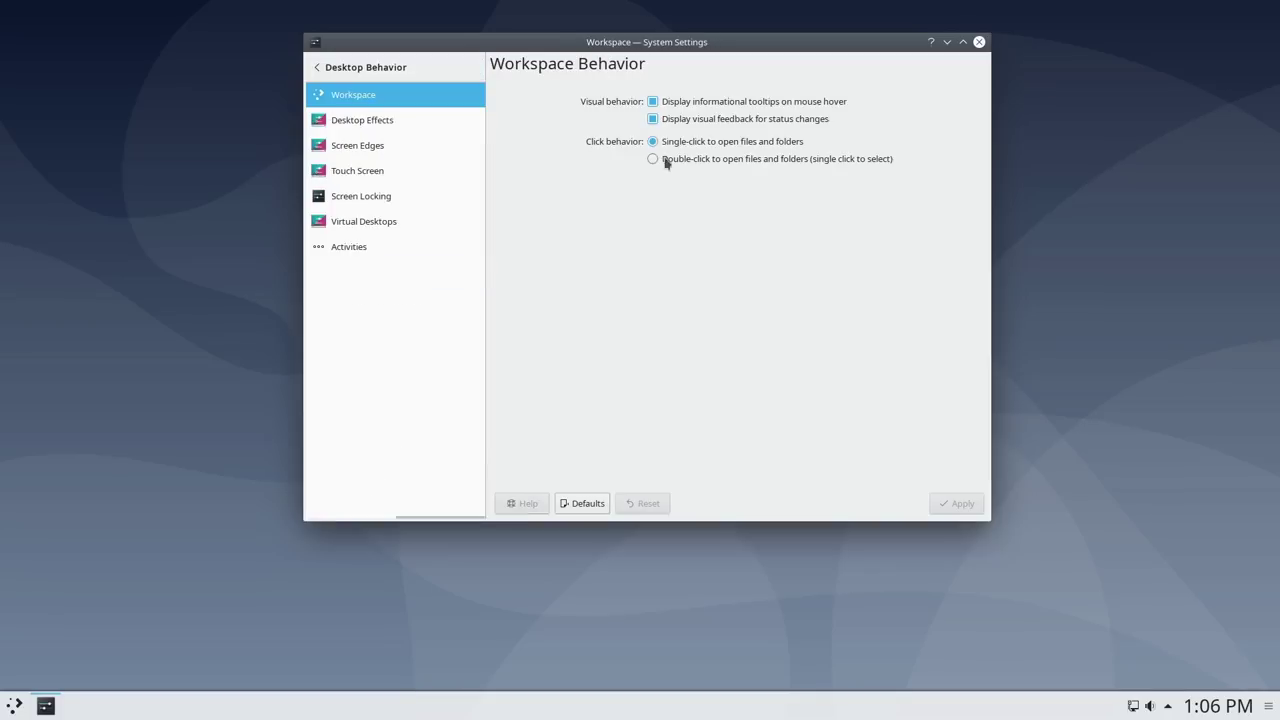
{"action": "left_click", "coordinate": [383, 120]}
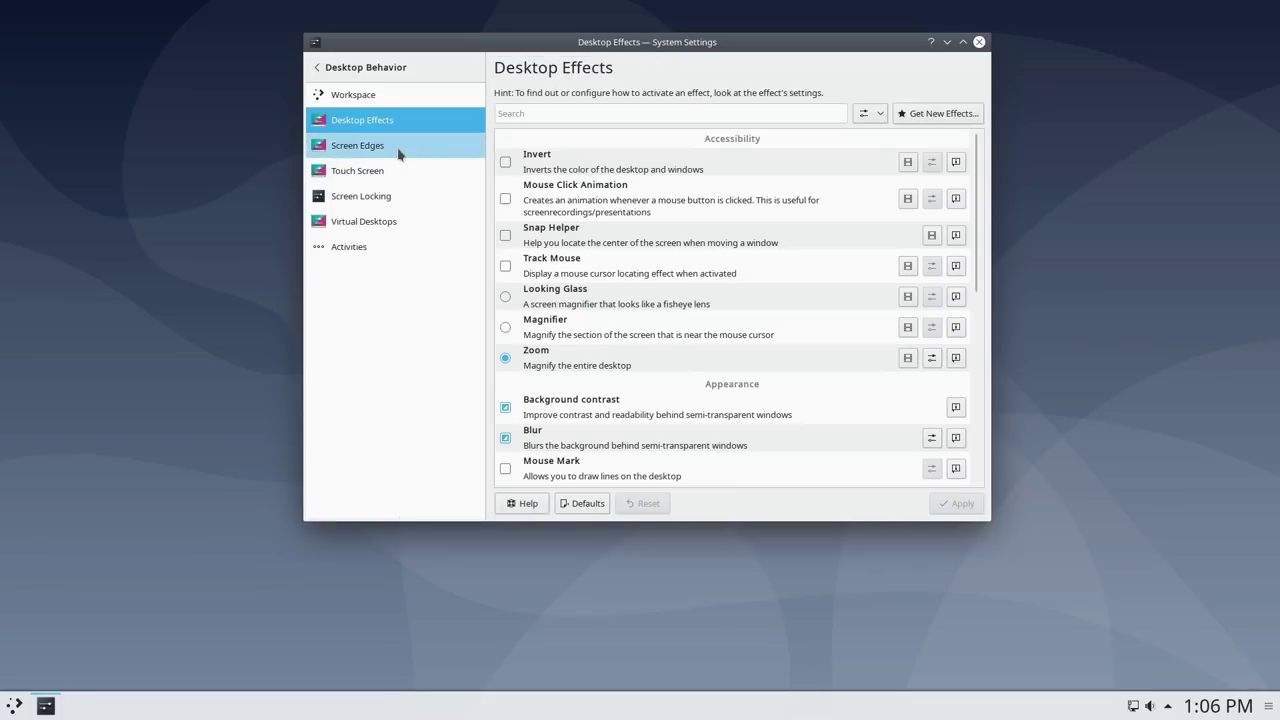
{"action": "left_click", "coordinate": [397, 152]}
{"action": "left_click", "coordinate": [386, 170]}
{"action": "left_click", "coordinate": [392, 196]}
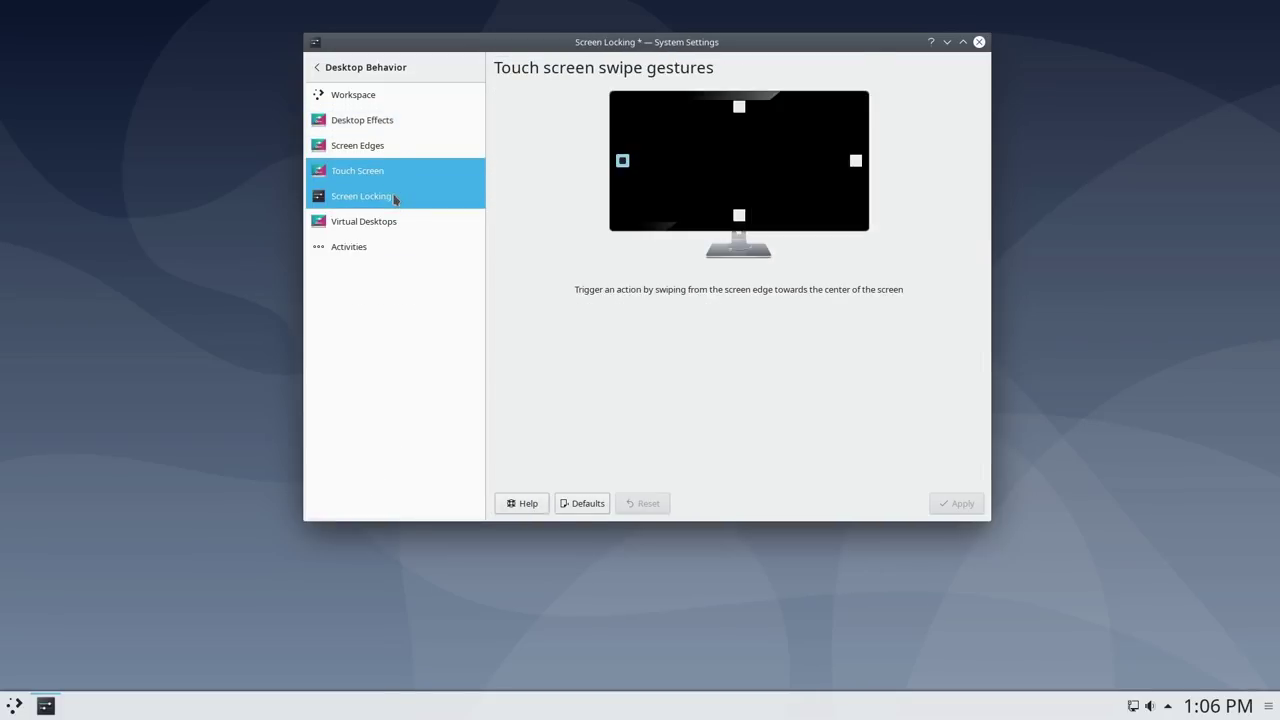
{"action": "left_click", "coordinate": [398, 224]}
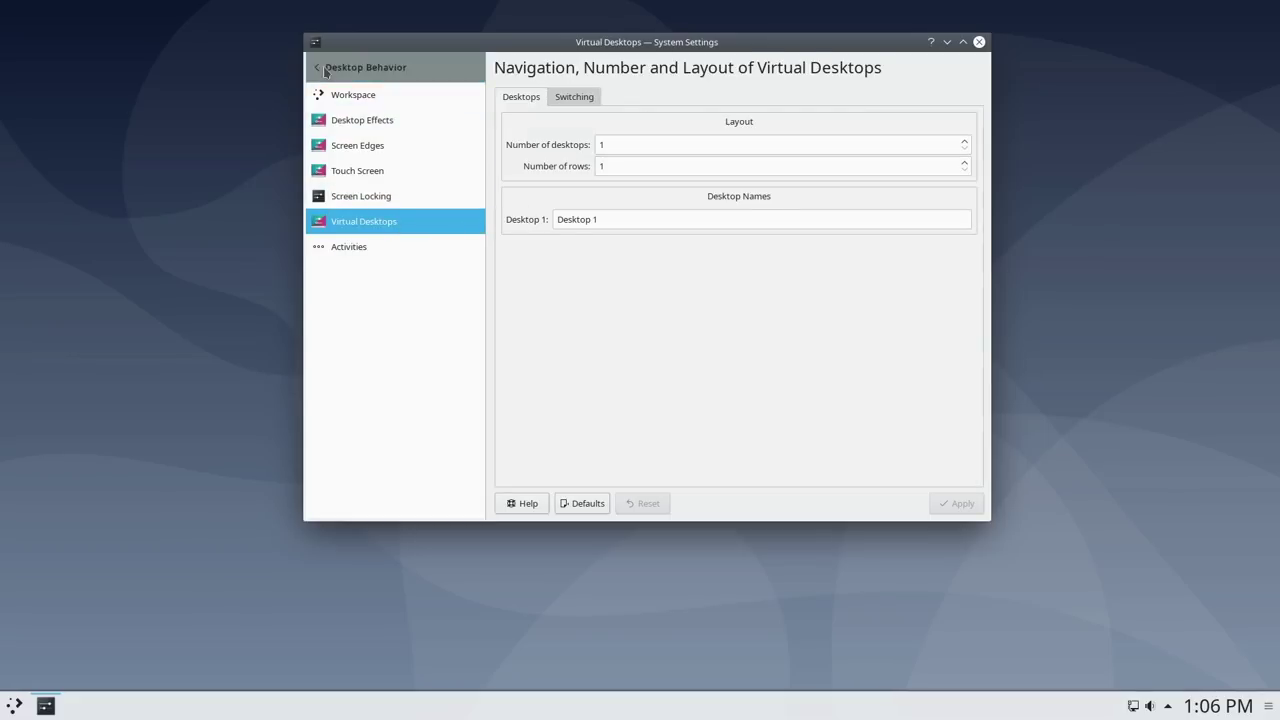
{"action": "left_click", "coordinate": [330, 67]}
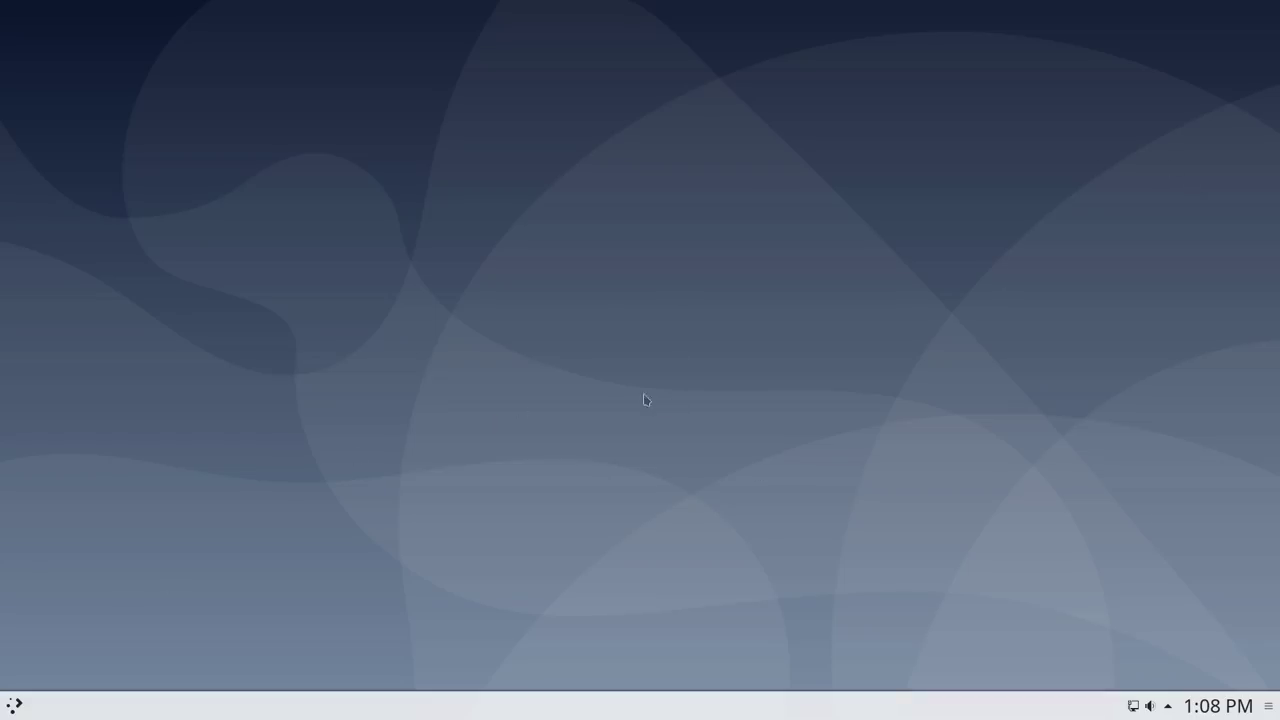
Launch System Settings from the launcher and enlarge its window
{"action": "left_click", "coordinate": [18, 708]}
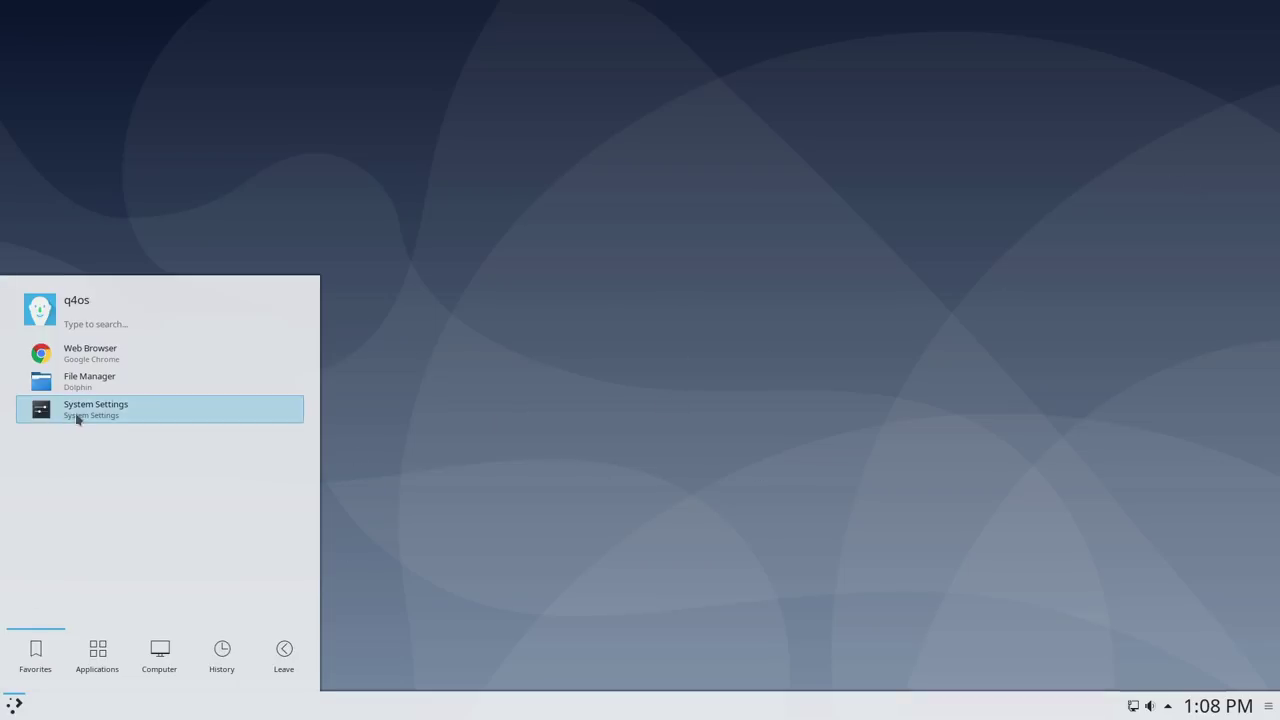
{"action": "left_click", "coordinate": [77, 414]}
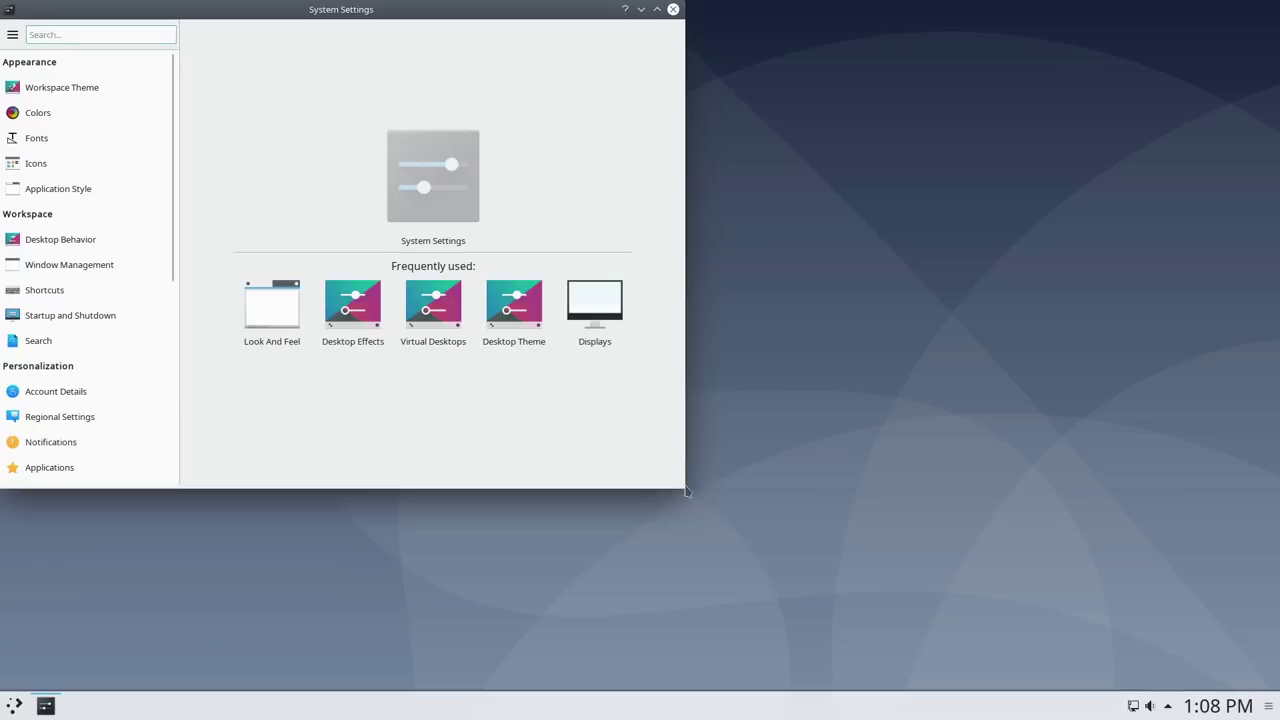
{"action": "left_click_drag", "start_coordinate": [695, 497], "coordinate": [946, 580]}
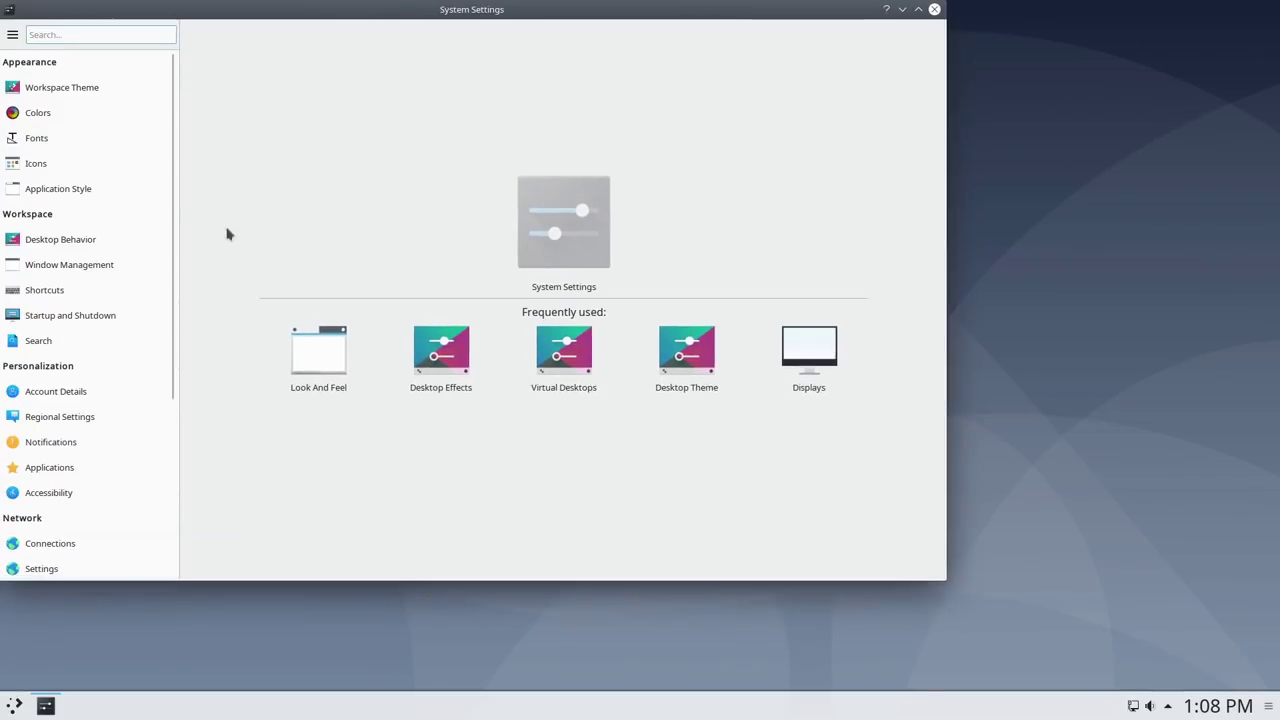
{"action": "left_click_drag", "start_coordinate": [174, 208], "coordinate": [169, 477]}
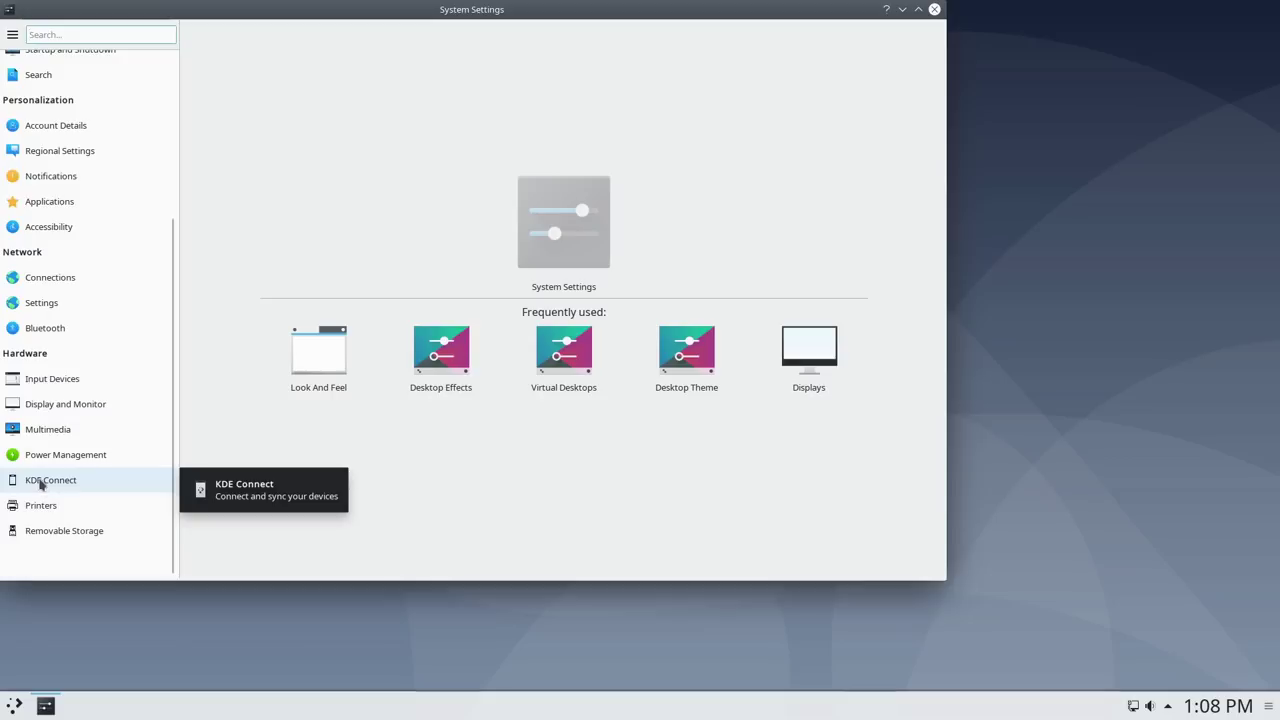
Open Display and Monitor, viewing Compositor, Gamma and then the Displays page for VBOX
{"action": "left_click", "coordinate": [57, 410]}
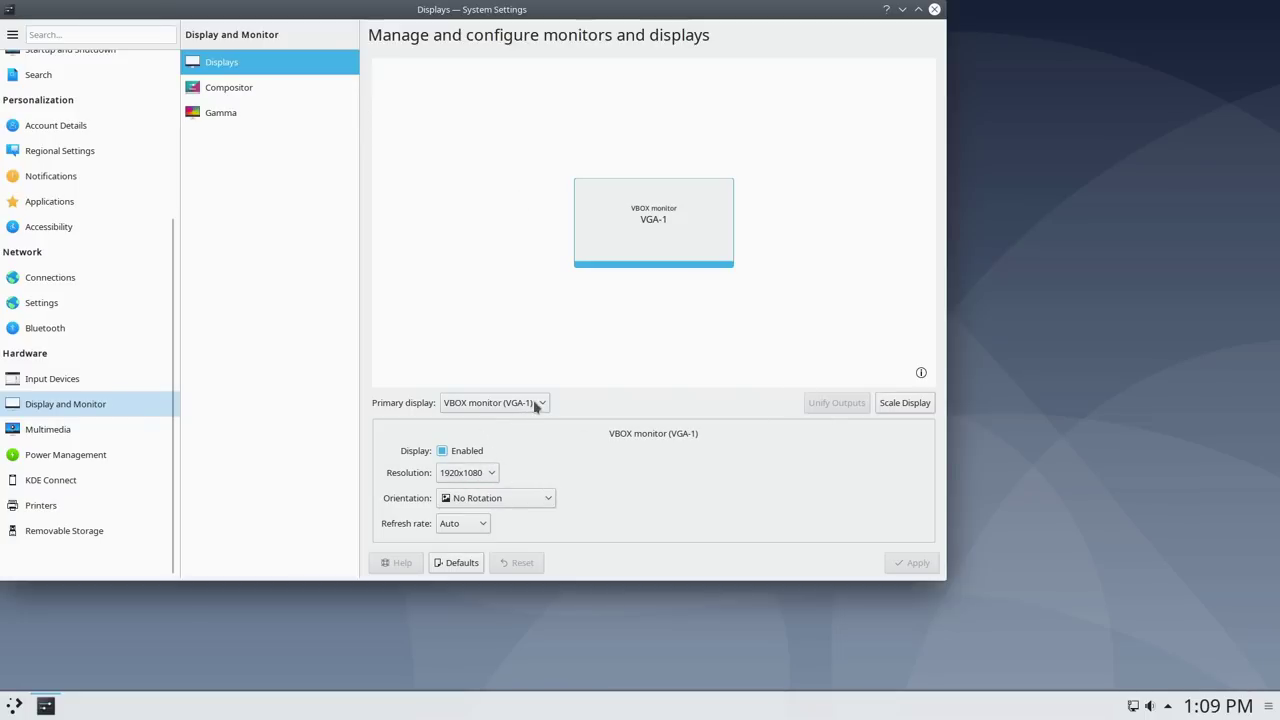
{"action": "left_click", "coordinate": [248, 86]}
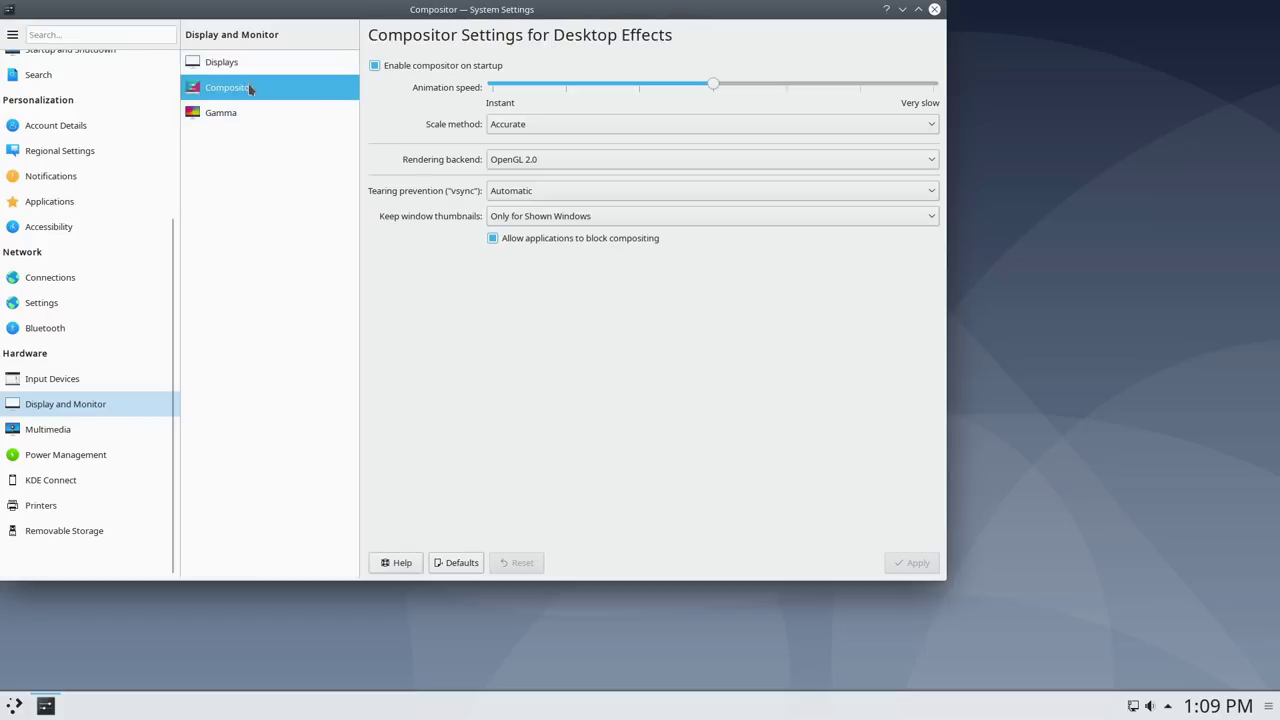
{"action": "left_click", "coordinate": [259, 115]}
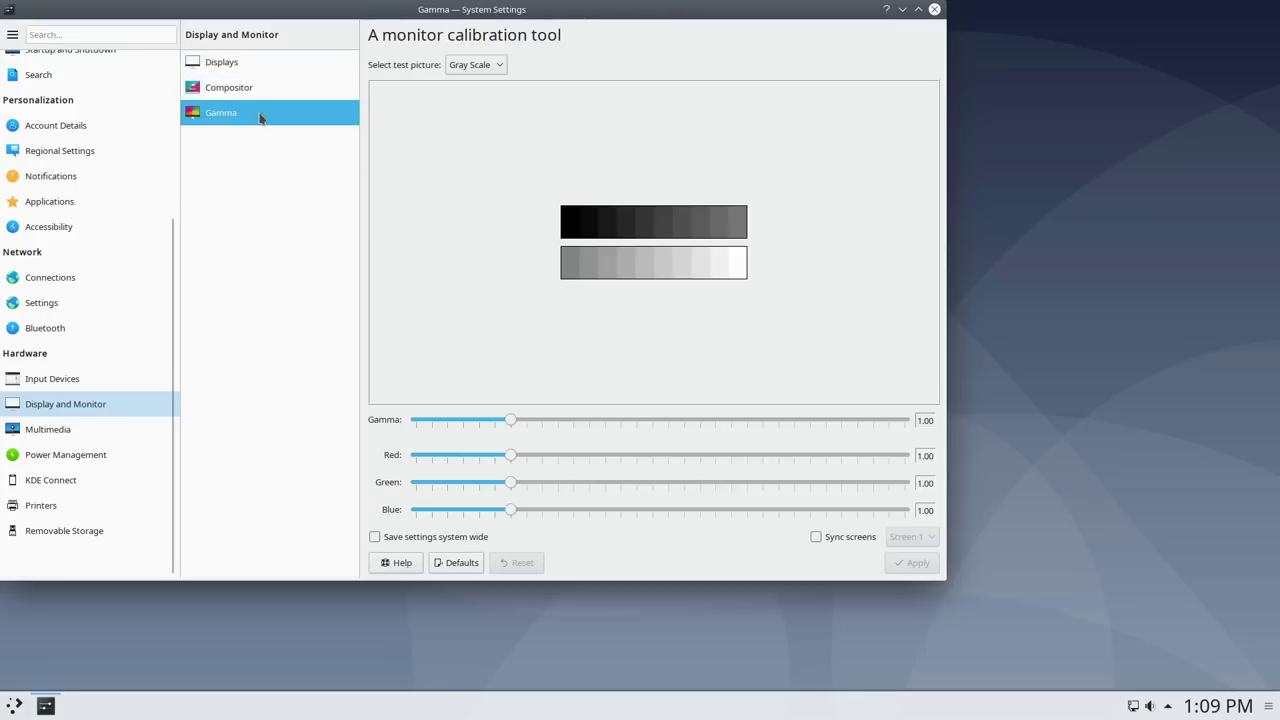
{"action": "left_click", "coordinate": [236, 67]}
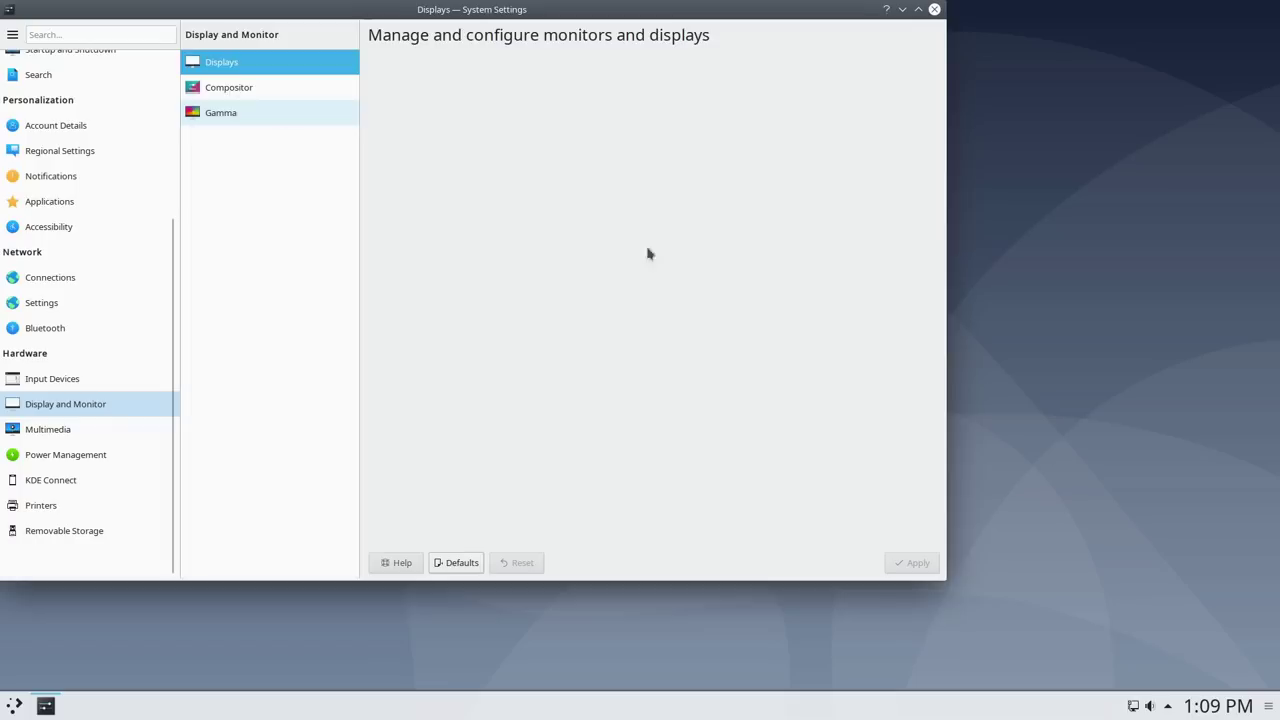
Look at the Multimedia Audio Volume and Audio and Video settings
{"action": "left_click", "coordinate": [45, 429]}
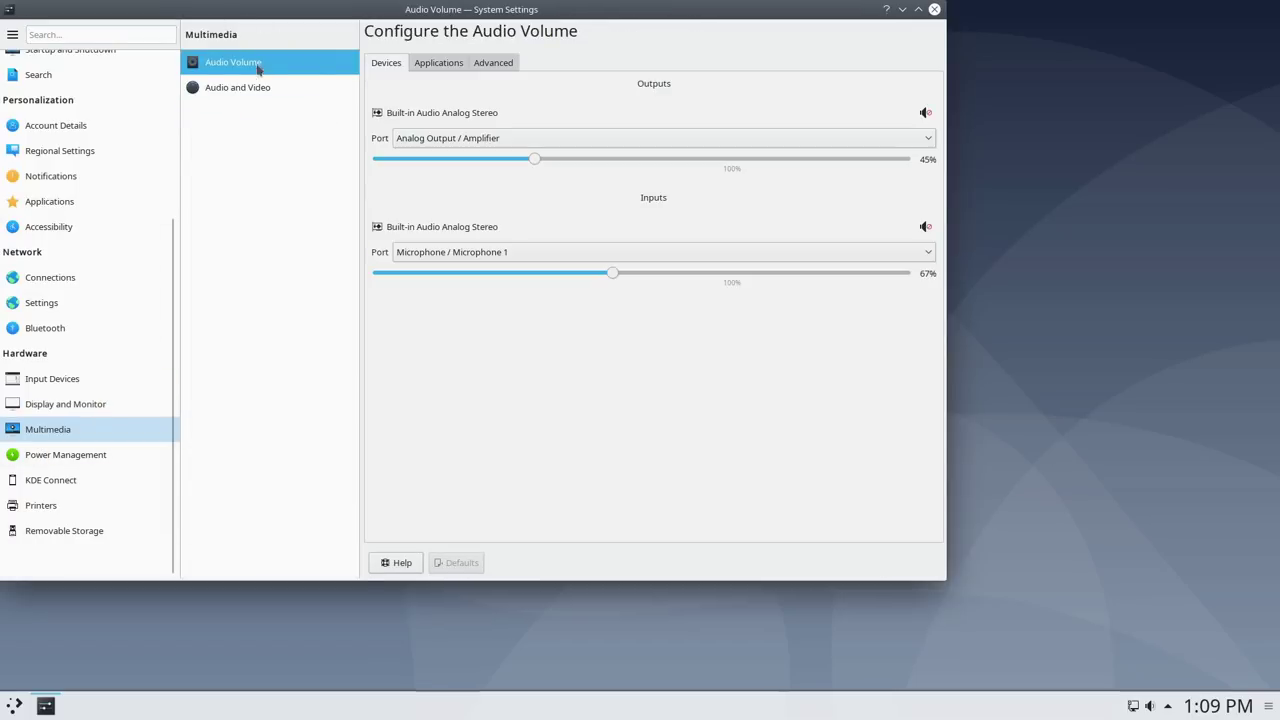
{"action": "left_click", "coordinate": [256, 86]}
{"action": "left_click", "coordinate": [255, 67]}
Browse the Input Devices Keyboard, Mouse, Joystick and Touchpad pages
{"action": "left_click", "coordinate": [74, 384]}
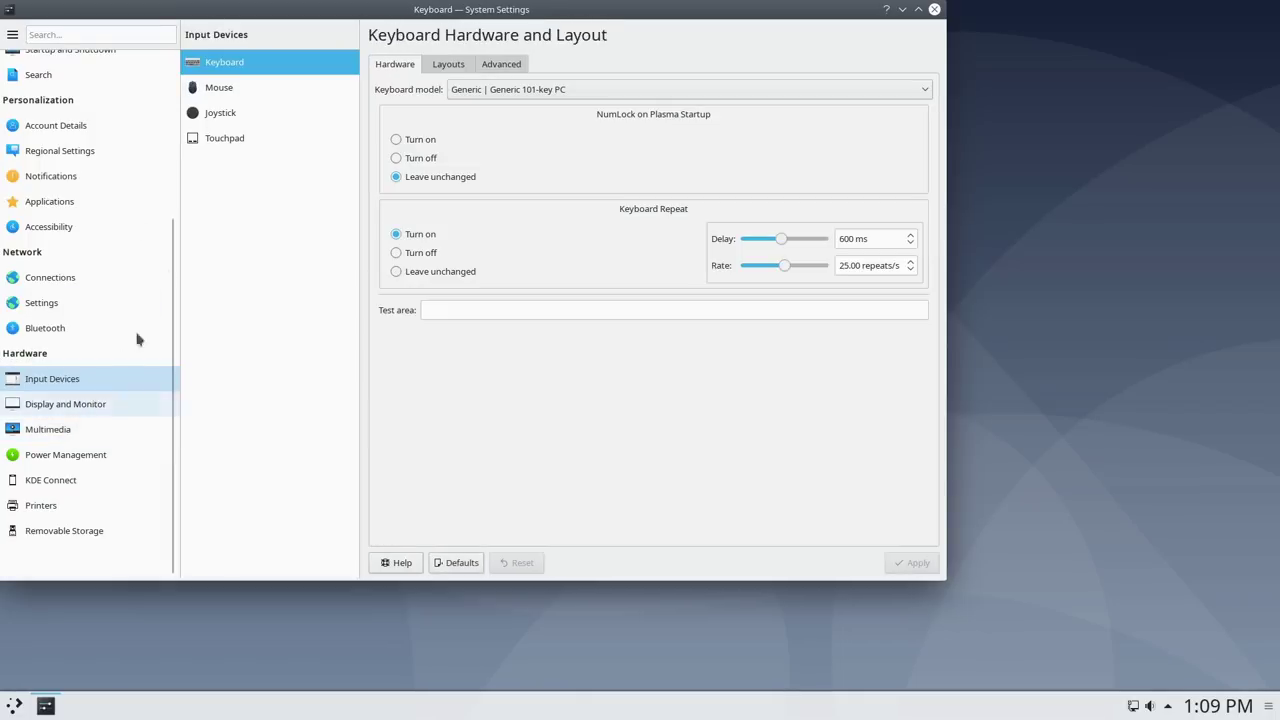
{"action": "left_click", "coordinate": [220, 88]}
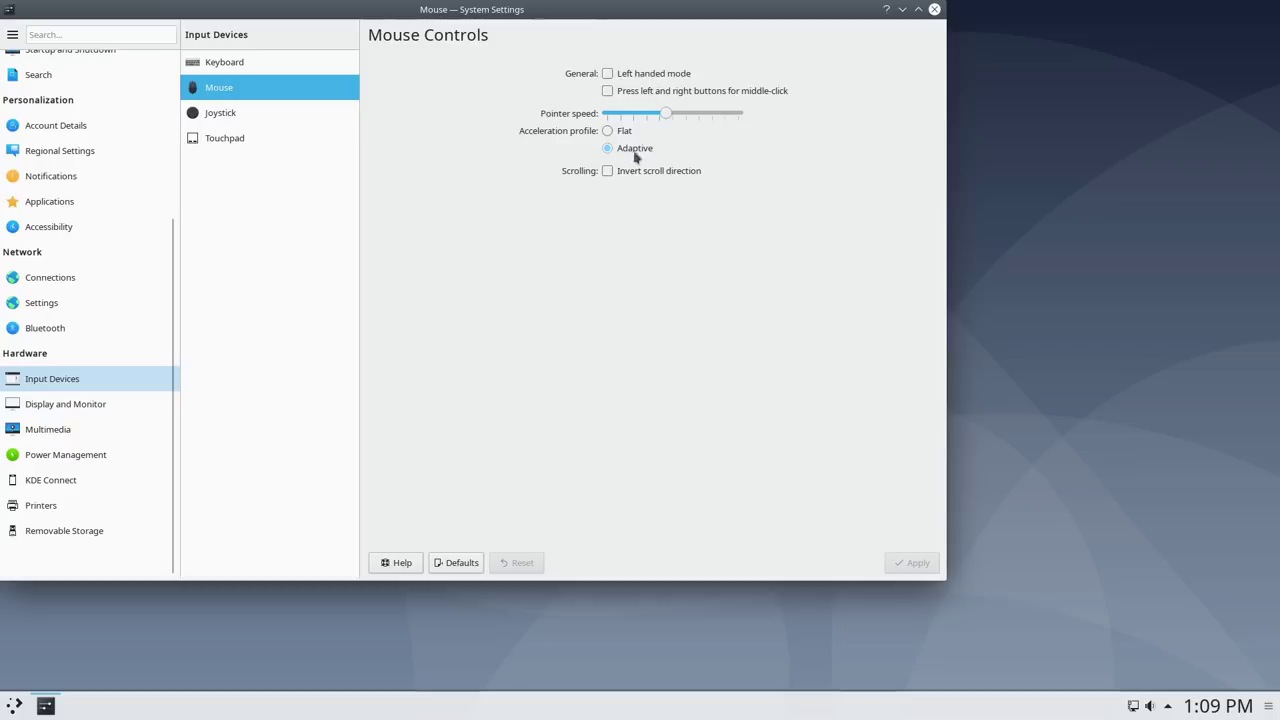
{"action": "left_click", "coordinate": [232, 112]}
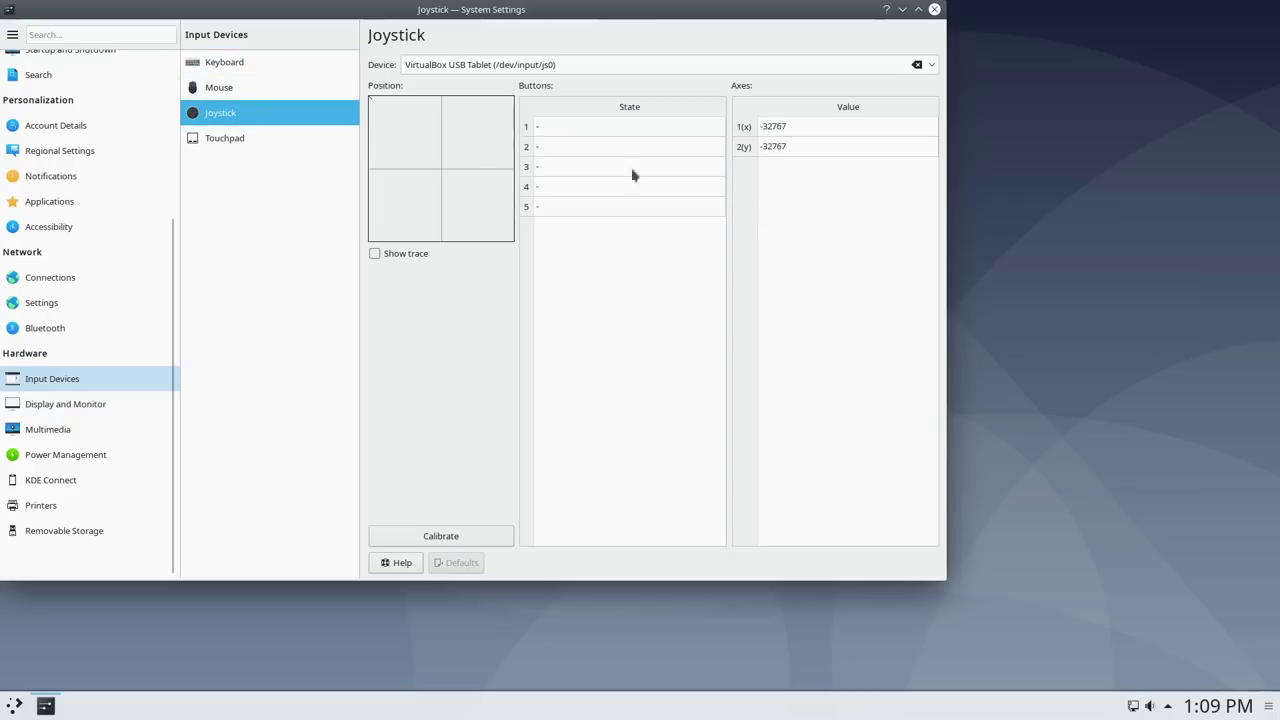
{"action": "left_click", "coordinate": [220, 136]}
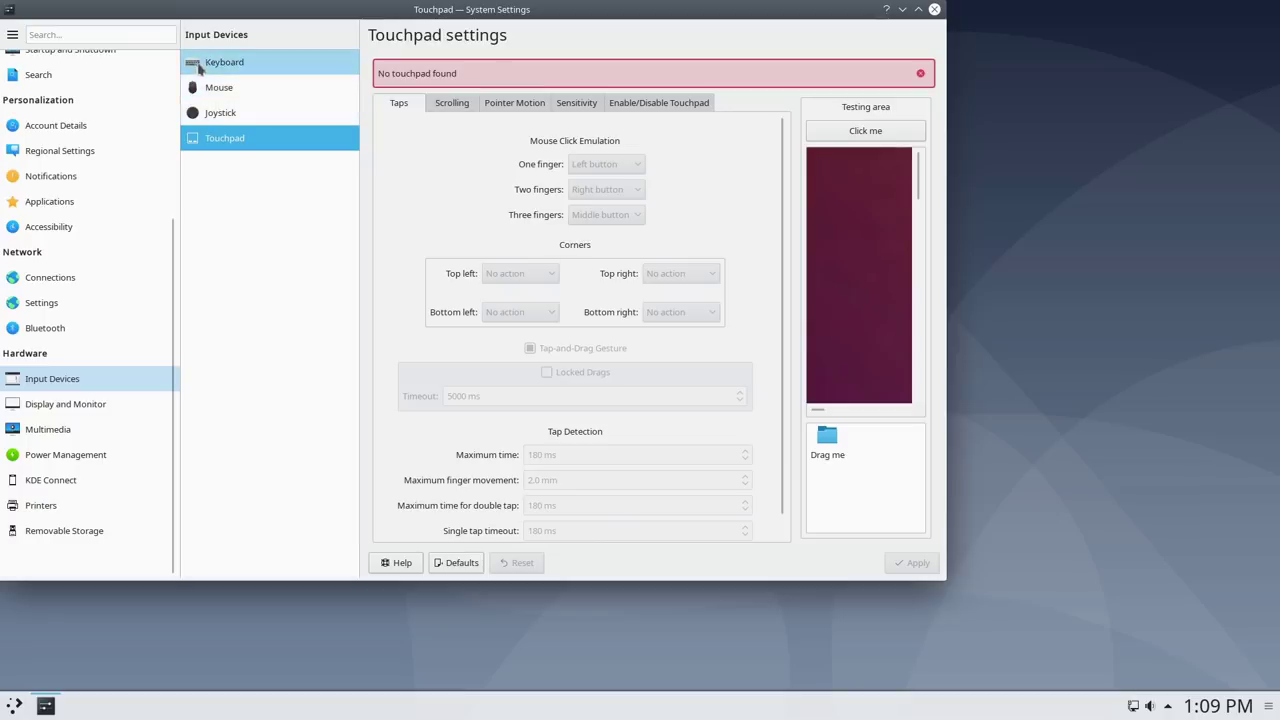
{"action": "left_click", "coordinate": [209, 63]}
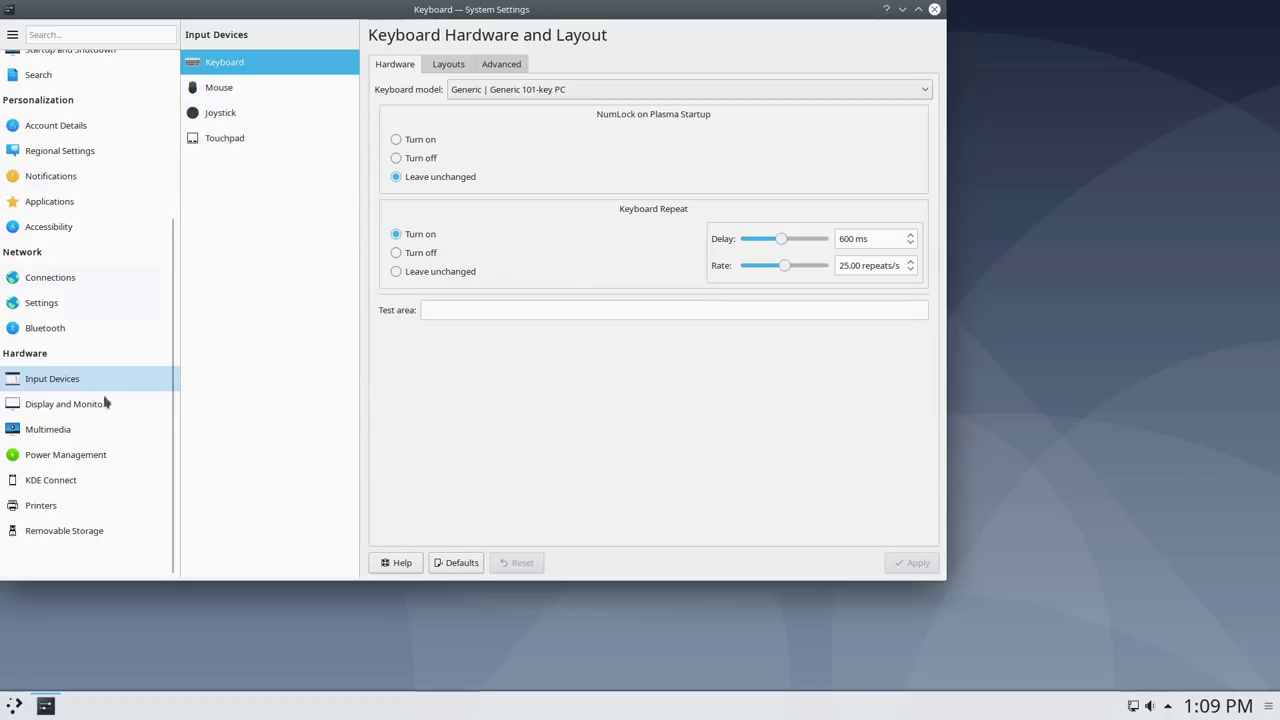
Review Power Management energy saving, activity and advanced pages, then close System Settings
{"action": "left_click", "coordinate": [77, 456]}
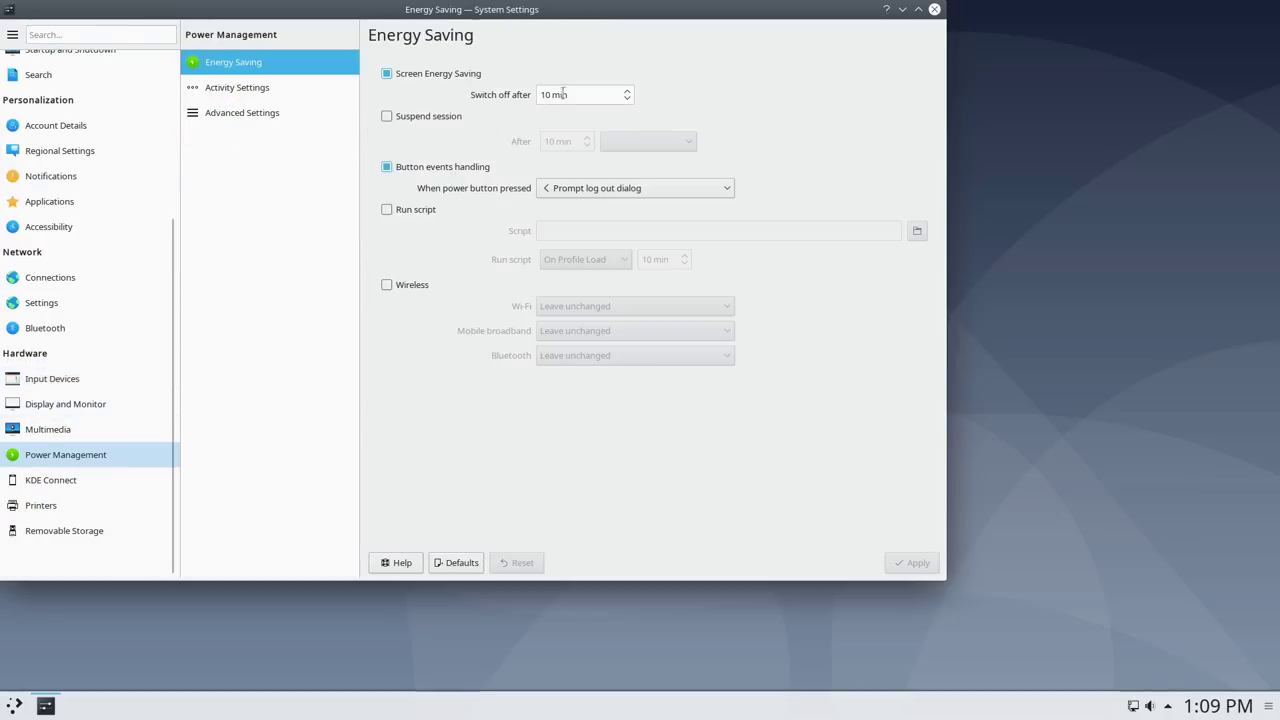
{"action": "left_click", "coordinate": [292, 92]}
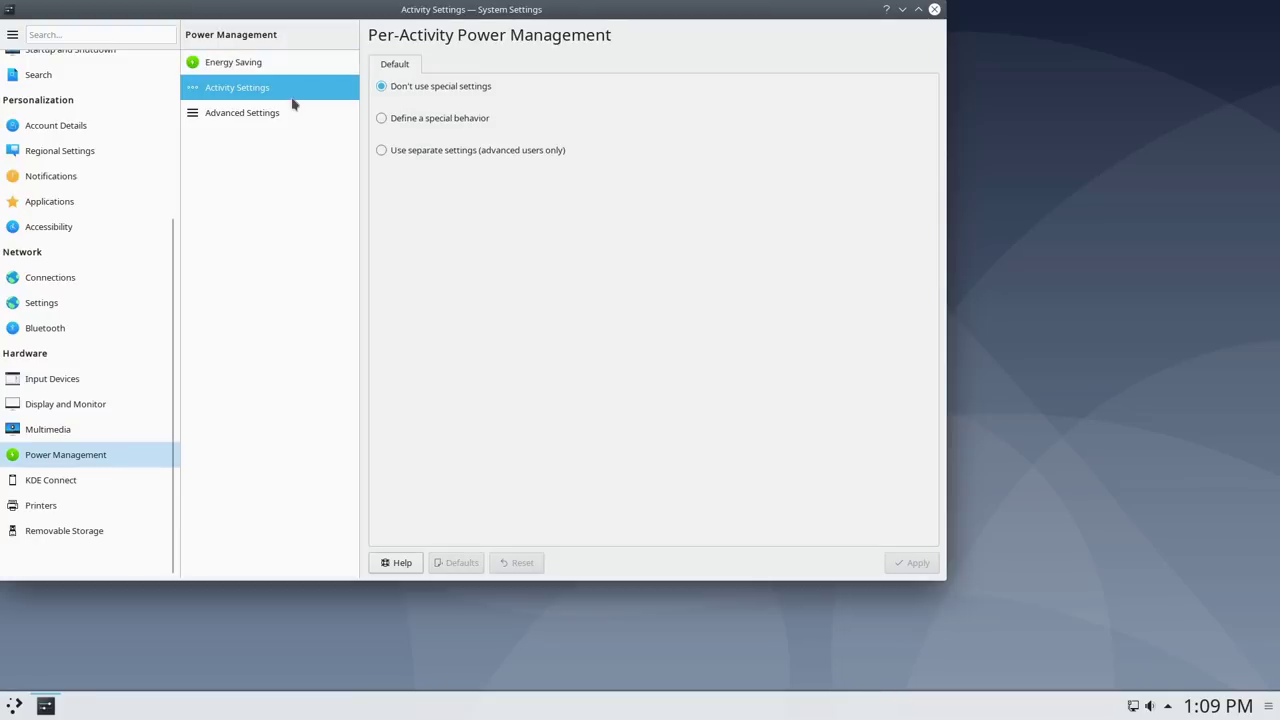
{"action": "left_click", "coordinate": [271, 114]}
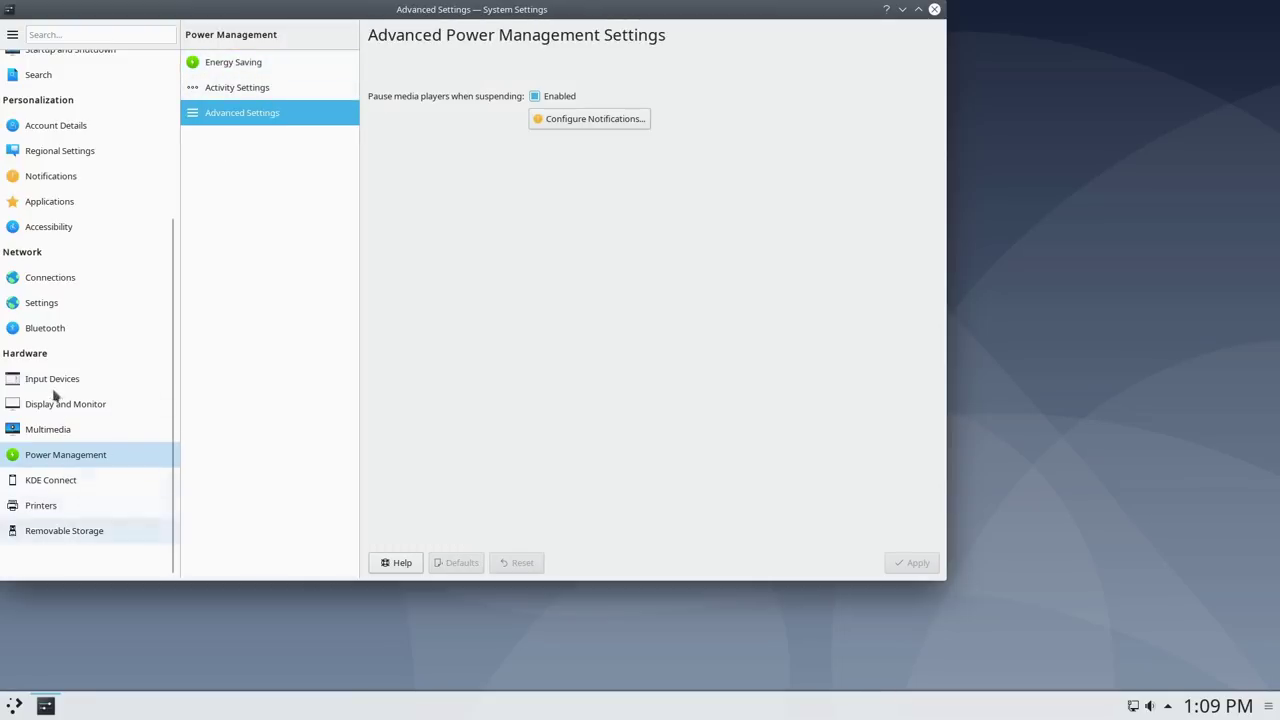
{"action": "scroll", "coordinate": [63, 475], "scroll_direction": "up", "scroll_amount": 1}
{"action": "scroll", "coordinate": [63, 475], "scroll_direction": "up", "scroll_amount": 8}
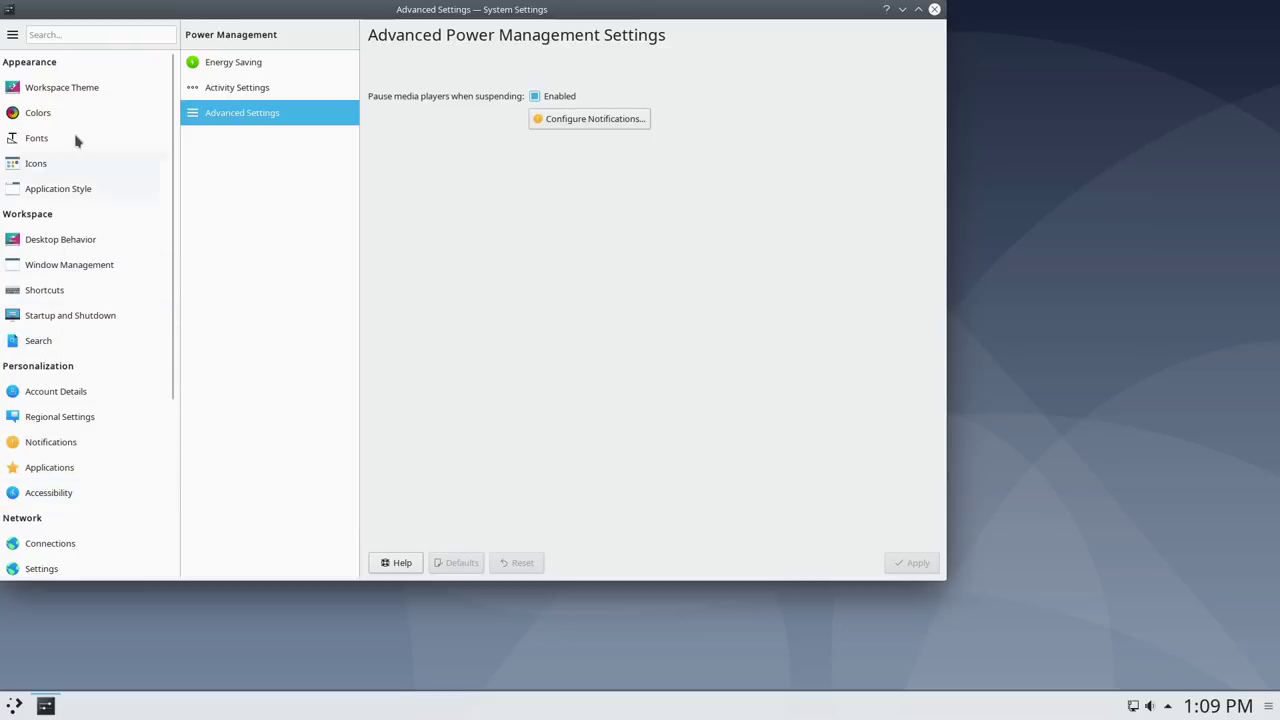
{"action": "left_click", "coordinate": [935, 10]}
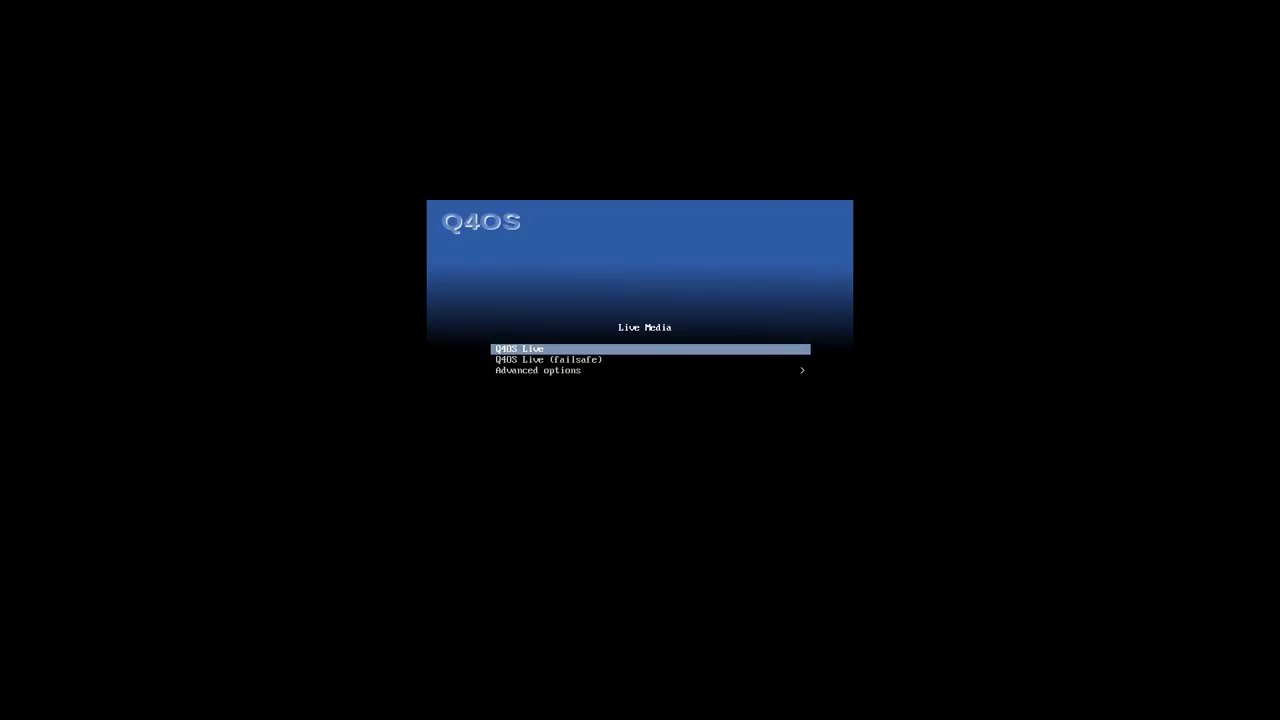
Boot the highlighted Q4OS live entry from the boot menu
{"action": "key", "text": "Return"}
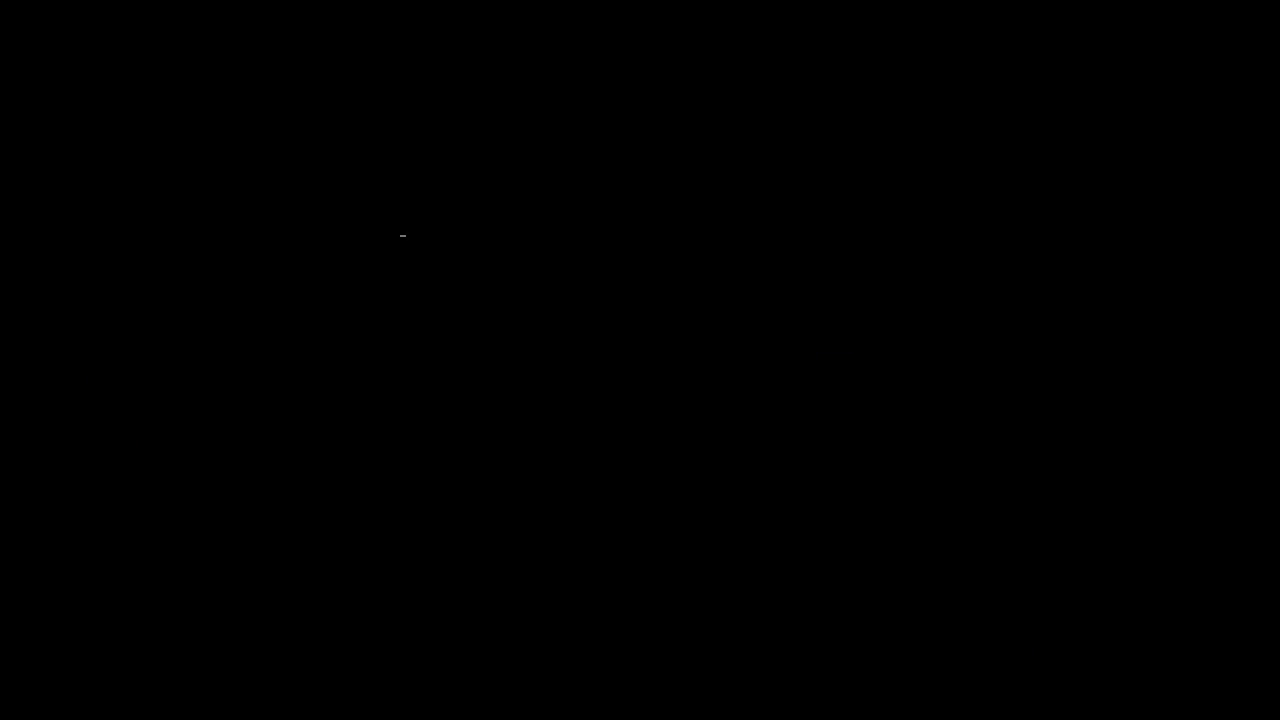
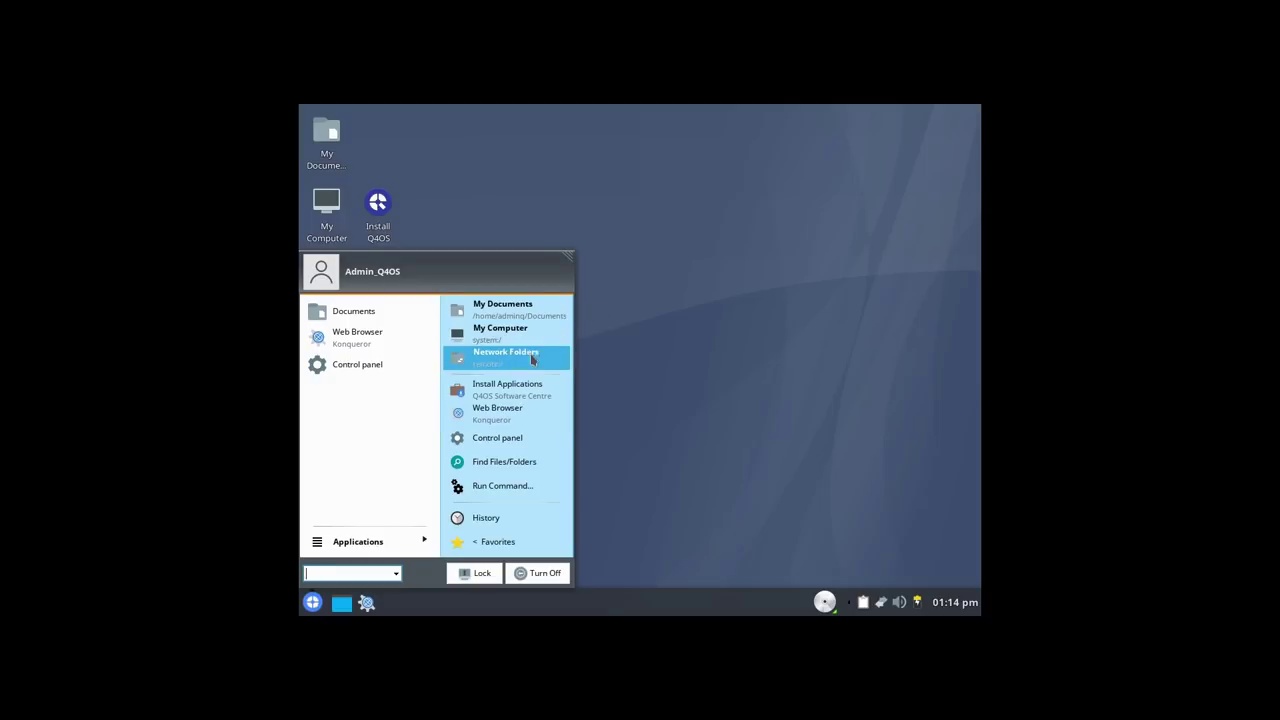
Run xrandr -s 1920x1080 in Konsole to enlarge the desktop, then exit the terminal
{"action": "left_click", "coordinate": [517, 441]}
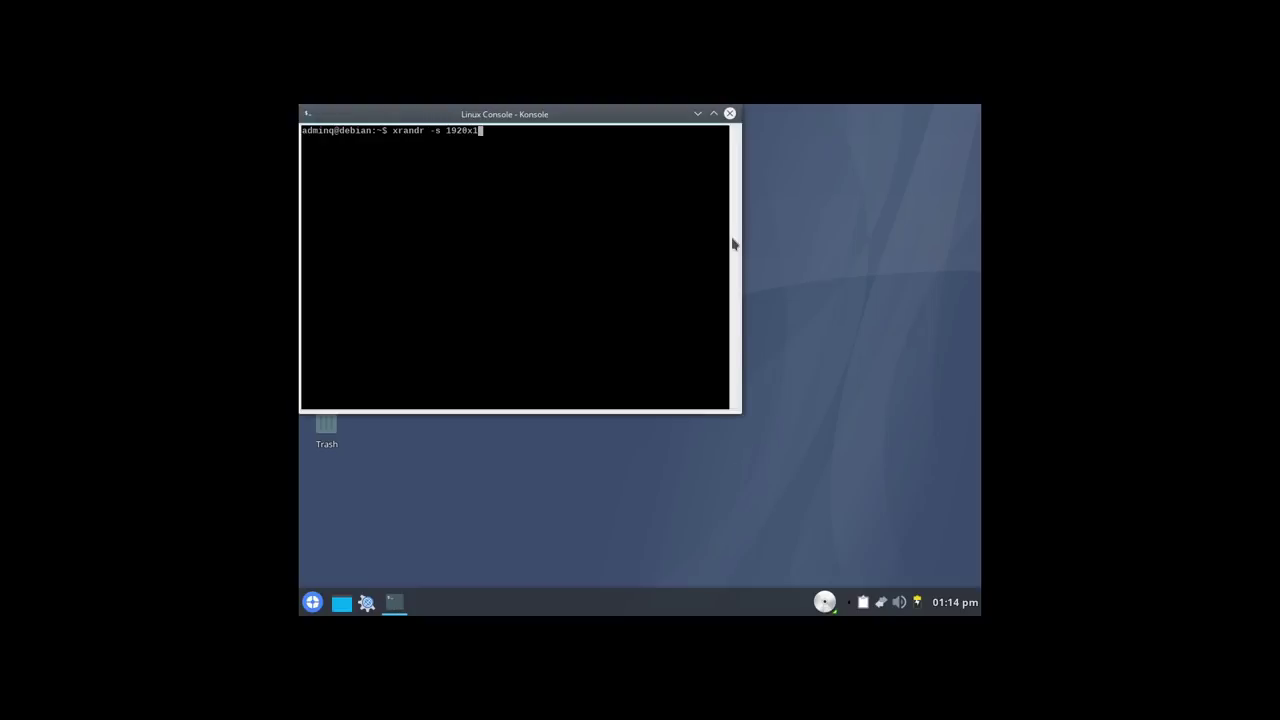
{"action": "key", "text": "Return"}
{"action": "type", "text": "exi"}
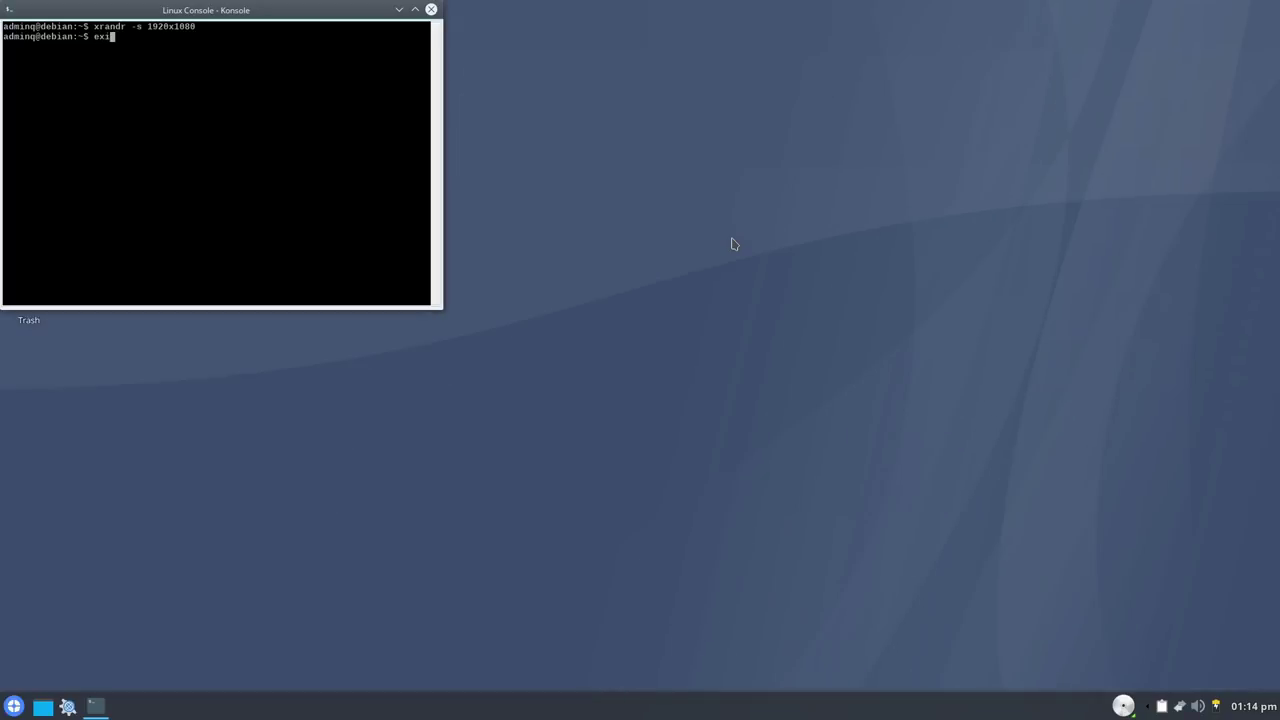
{"action": "type", "text": "t"}
{"action": "key", "text": "Return"}
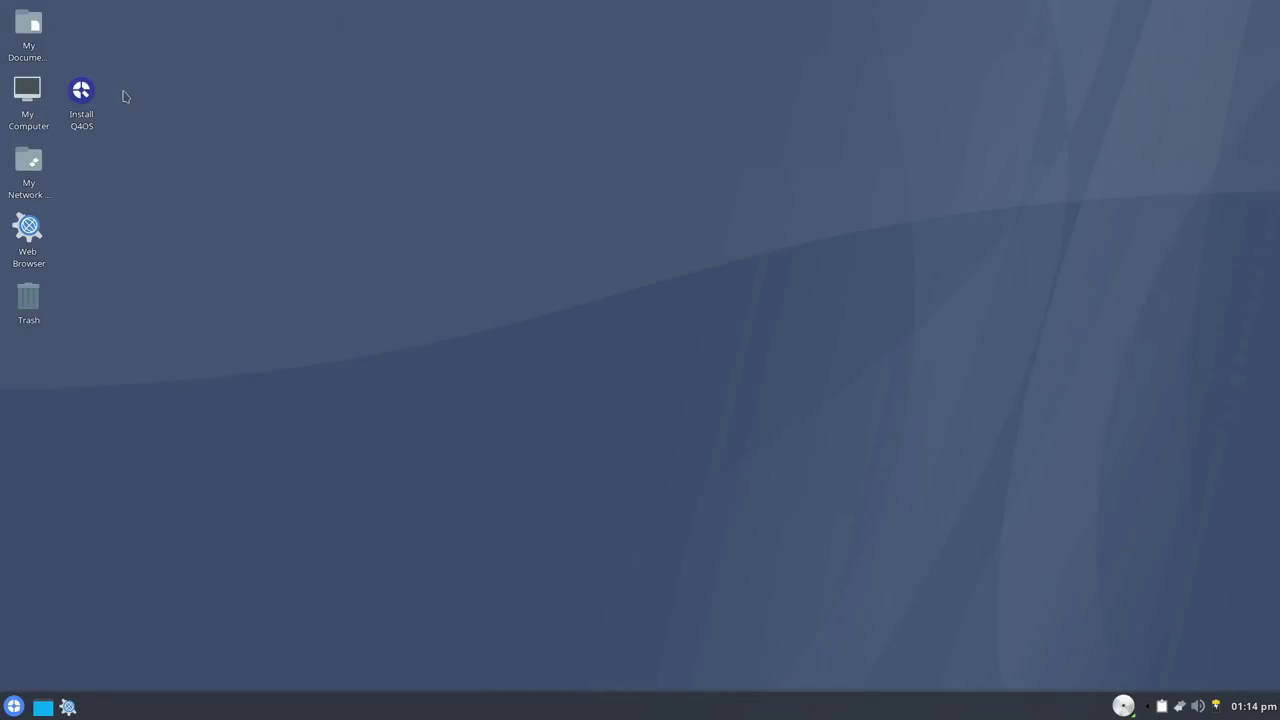
{"action": "left_click", "coordinate": [85, 110]}
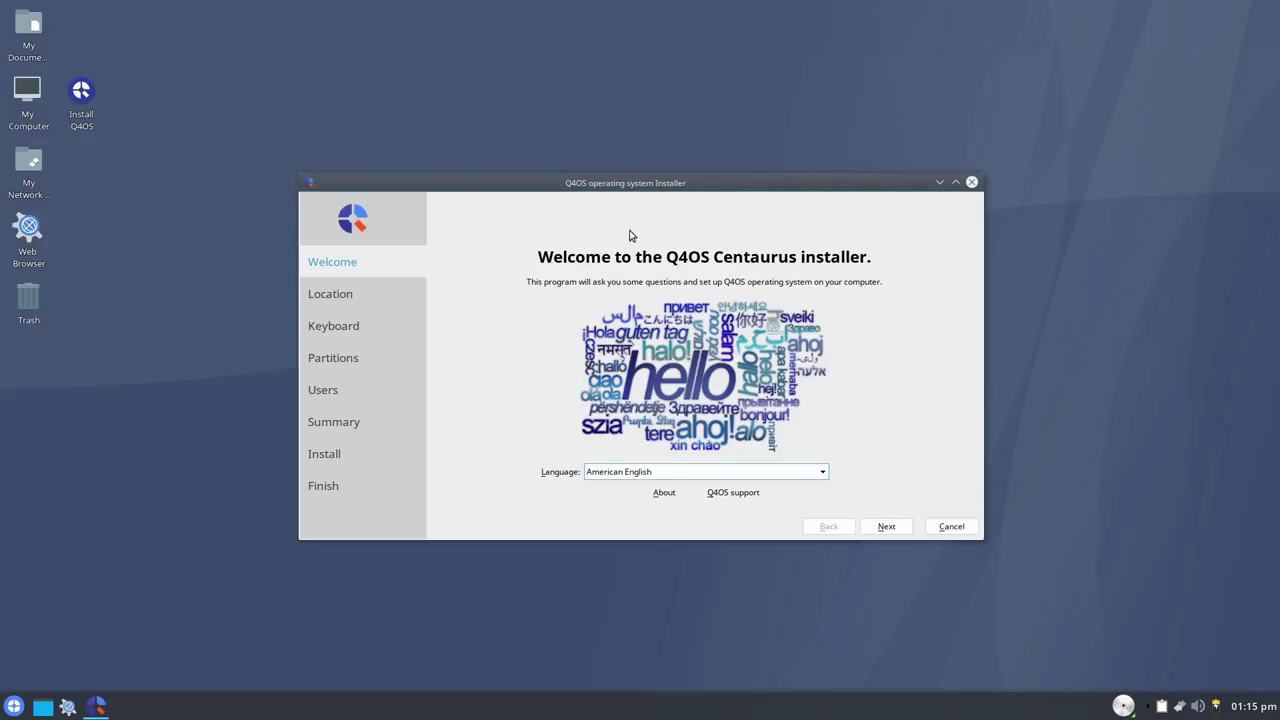
Accept the default language, New York time zone and keyboard, then choose Erase disk
{"action": "left_click", "coordinate": [886, 526]}
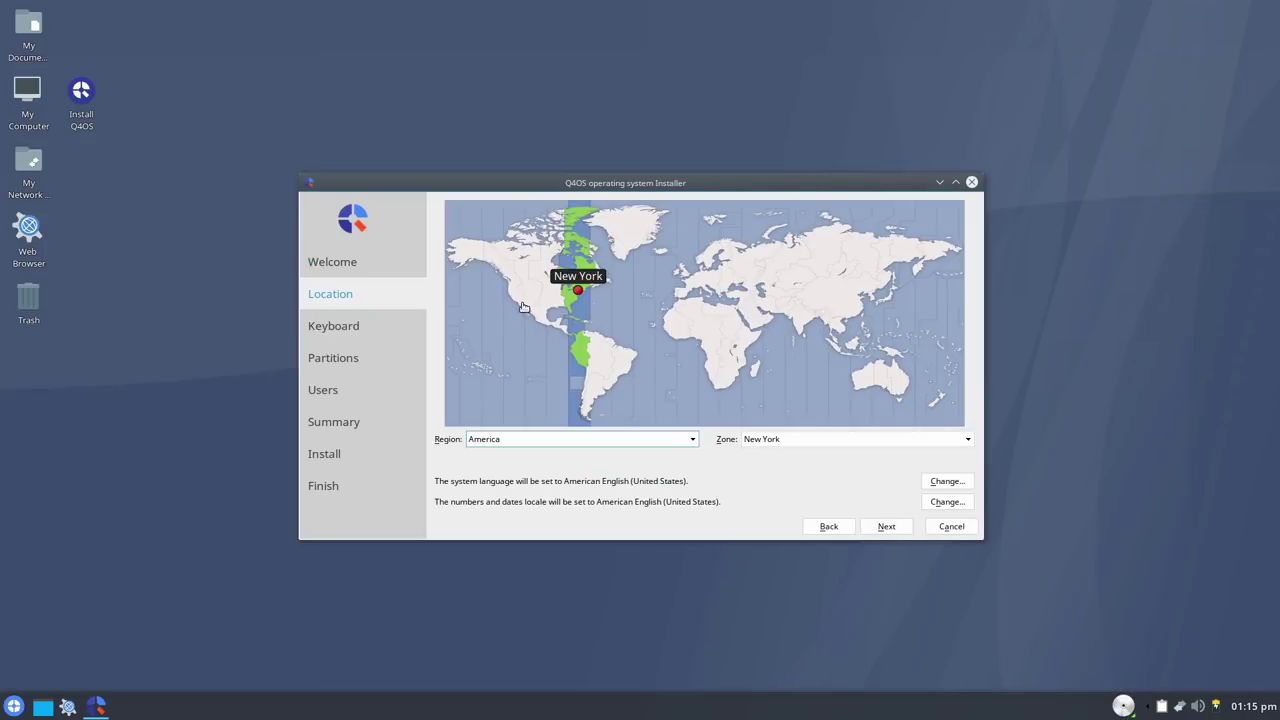
{"action": "left_click", "coordinate": [904, 531]}
{"action": "left_click", "coordinate": [900, 535]}
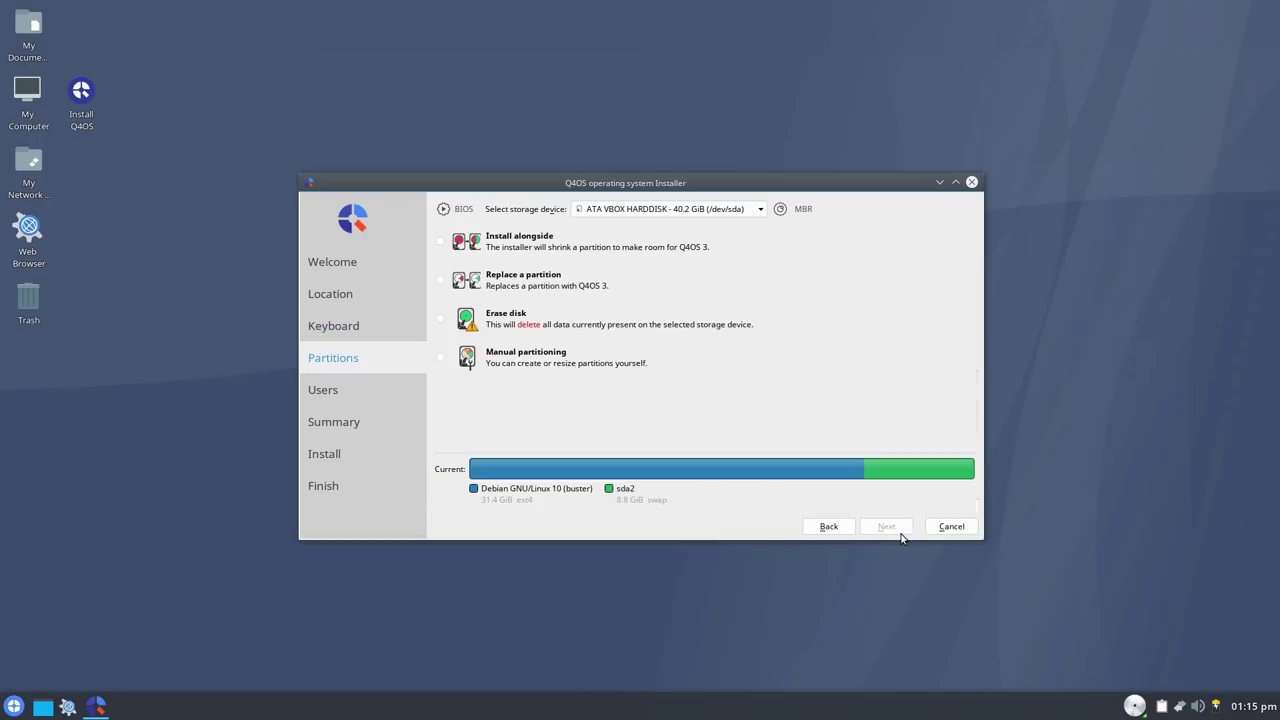
{"action": "left_click", "coordinate": [455, 333]}
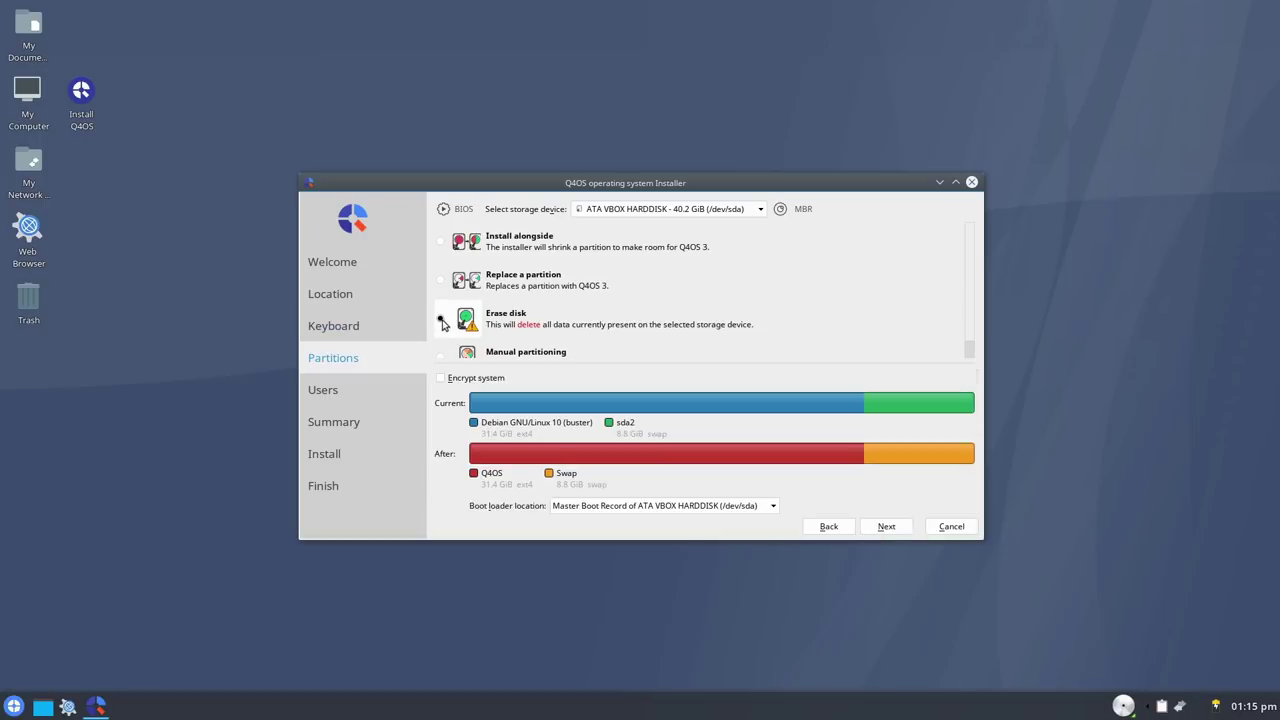
{"action": "left_click", "coordinate": [886, 526]}
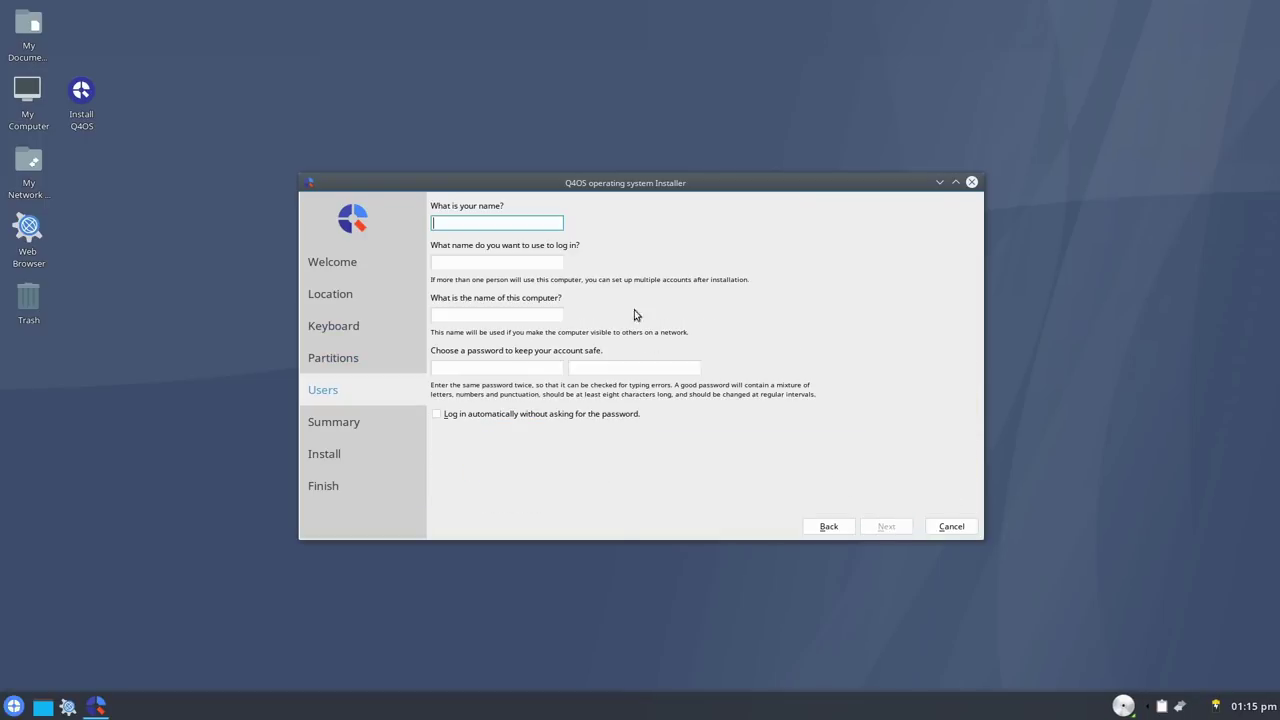
Enter 'q4os' on the Users page, type the password twice, and install Q4OS
{"action": "type", "text": "q4os"}
{"action": "left_click", "coordinate": [505, 370]}
{"action": "key", "text": "Tab"}
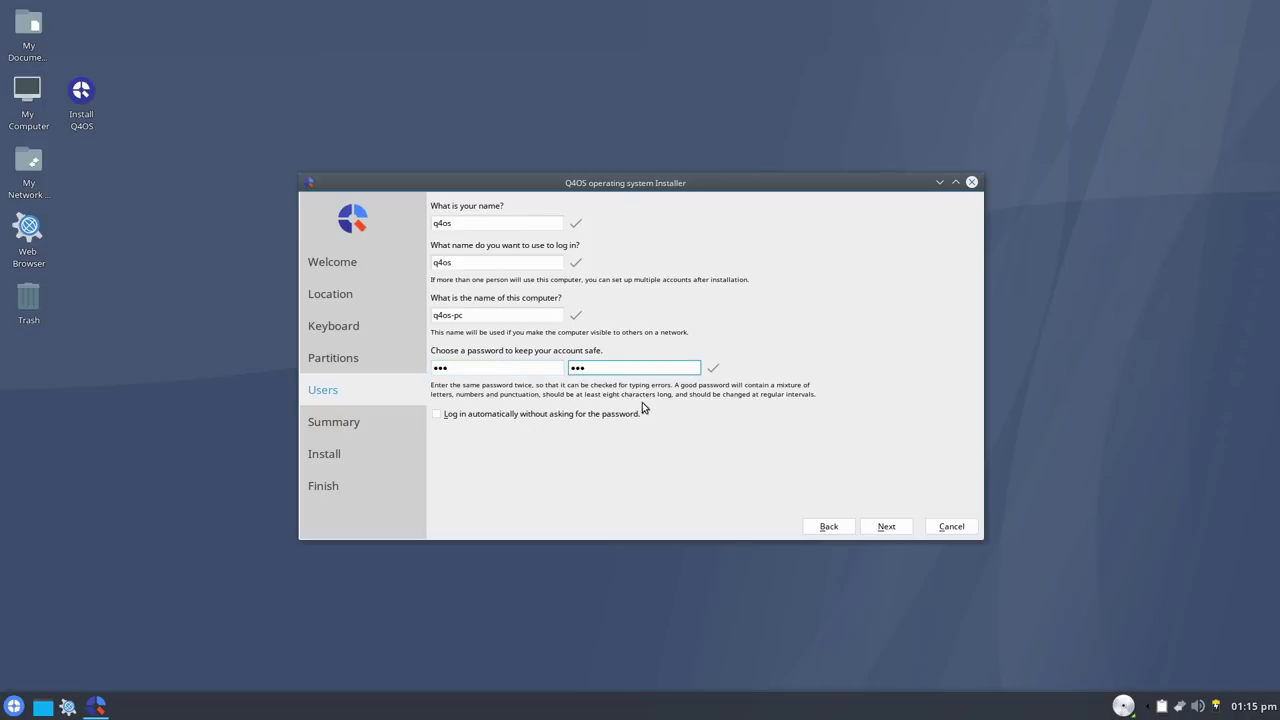
{"action": "left_click", "coordinate": [886, 527]}
{"action": "left_click", "coordinate": [880, 600]}
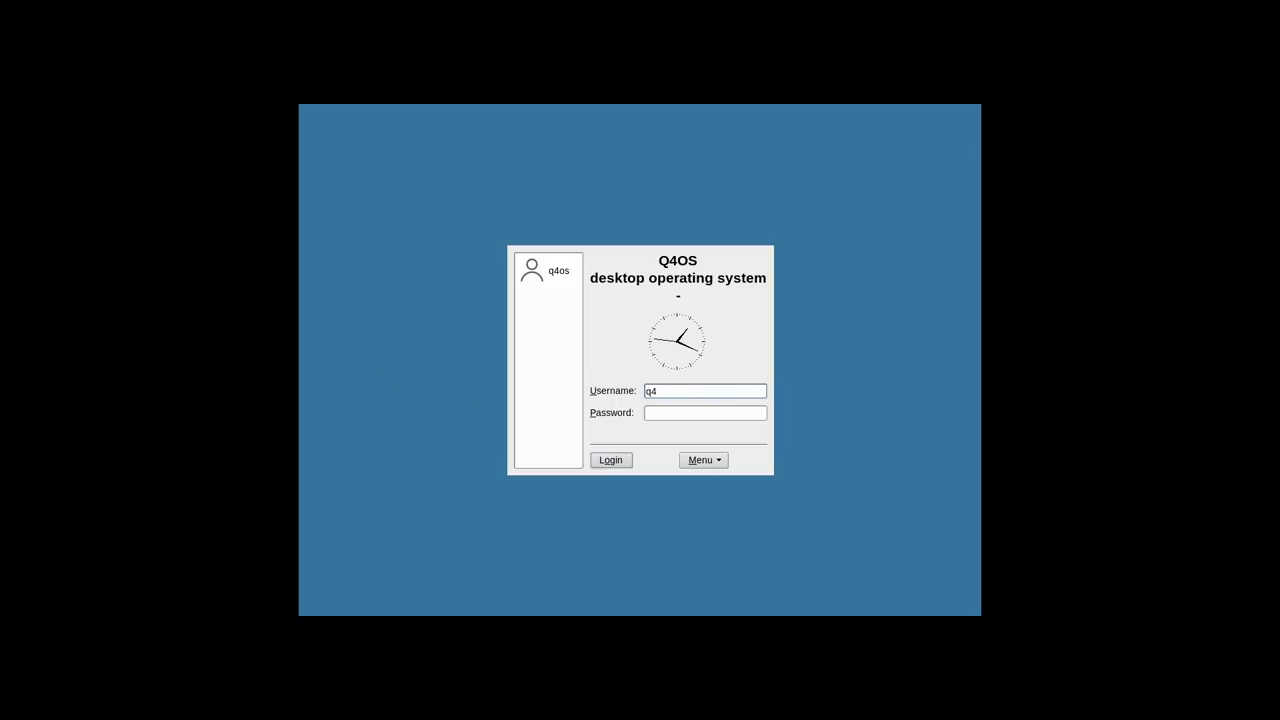
Log in to the new account and apply the 1.00 screen scaling factor
{"action": "type", "text": "s"}
{"action": "key", "text": "Tab"}
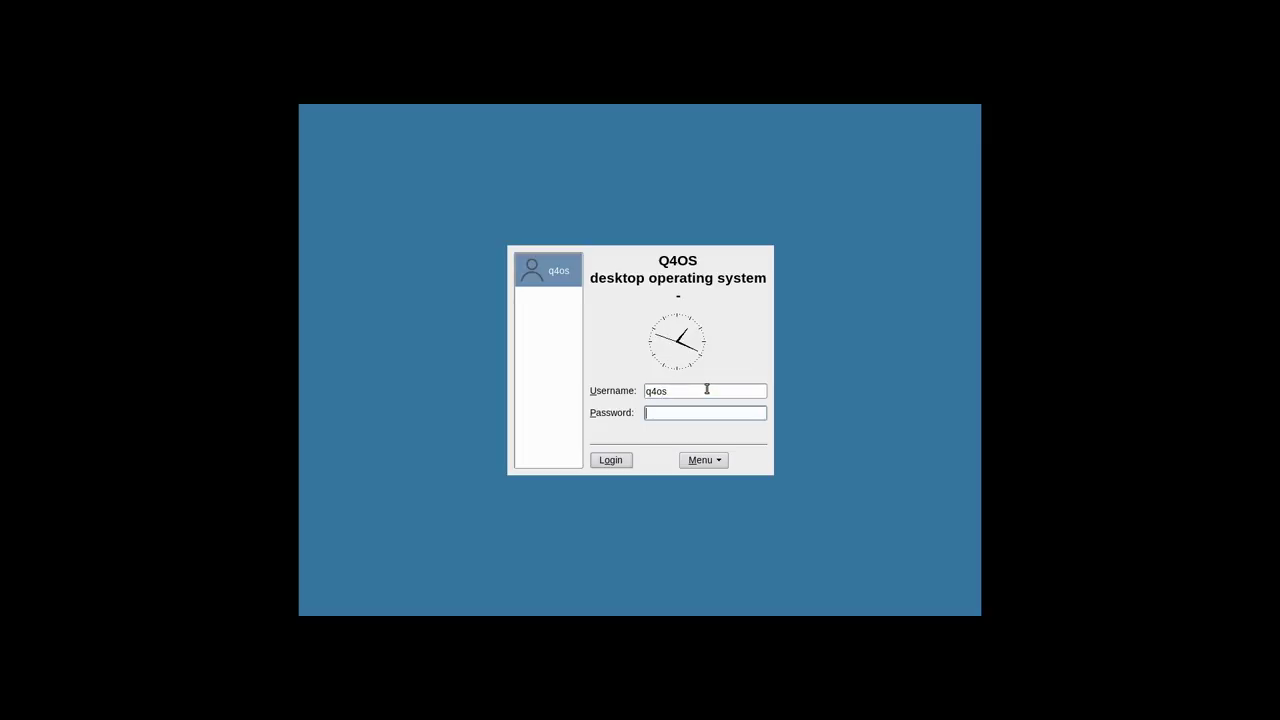
{"action": "left_click", "coordinate": [612, 460]}
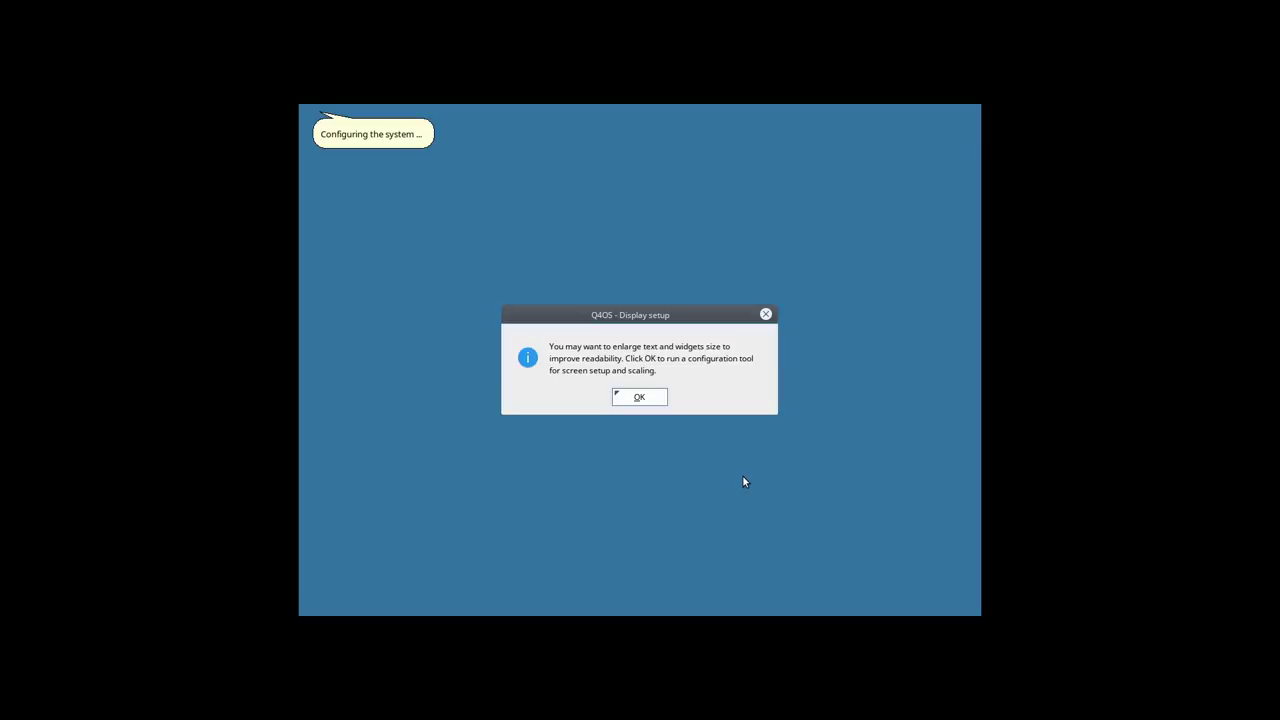
{"action": "left_click", "coordinate": [641, 397]}
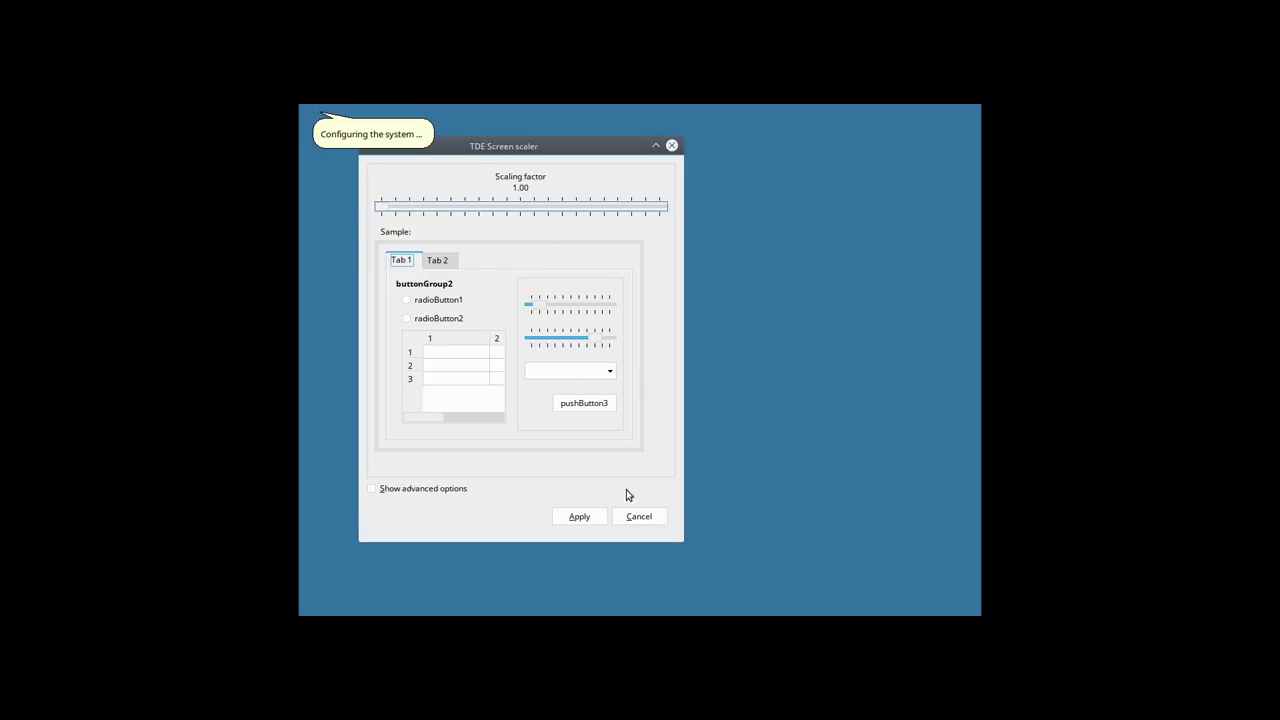
{"action": "left_click", "coordinate": [592, 518]}
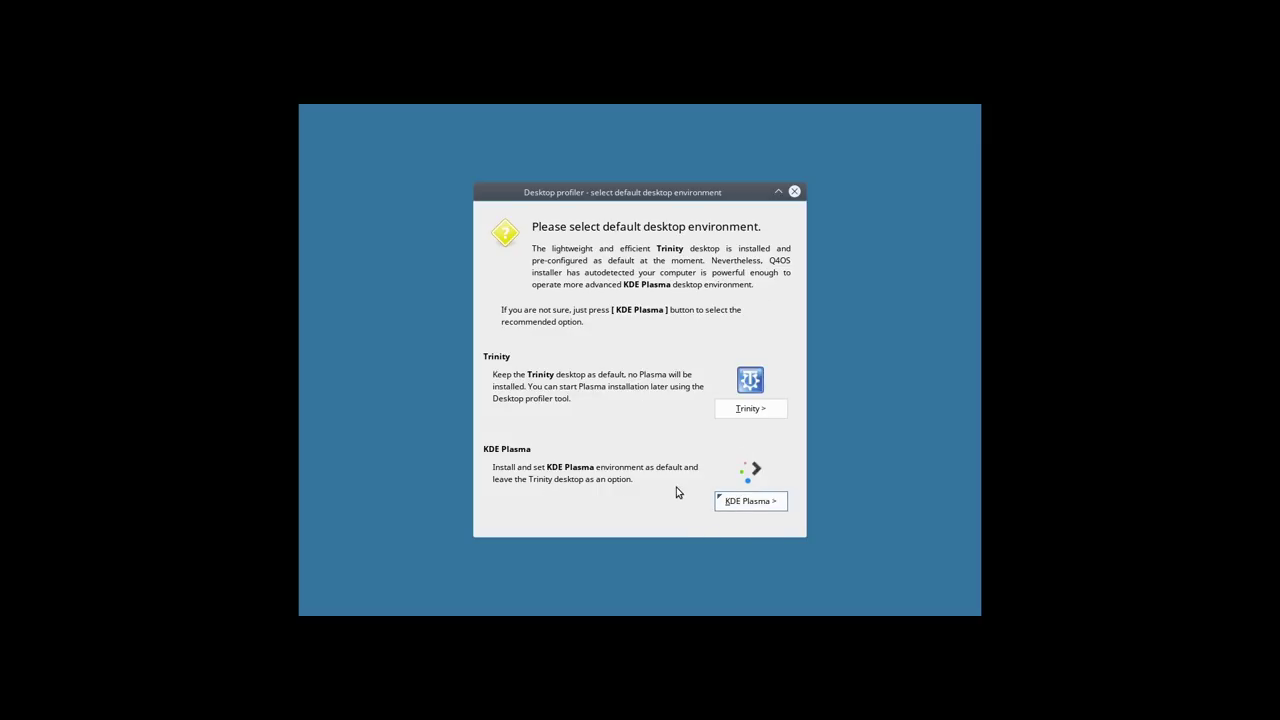
Keep Trinity as default, install the Full featured Desktop profile, and dismiss the finished message
{"action": "left_click", "coordinate": [752, 410]}
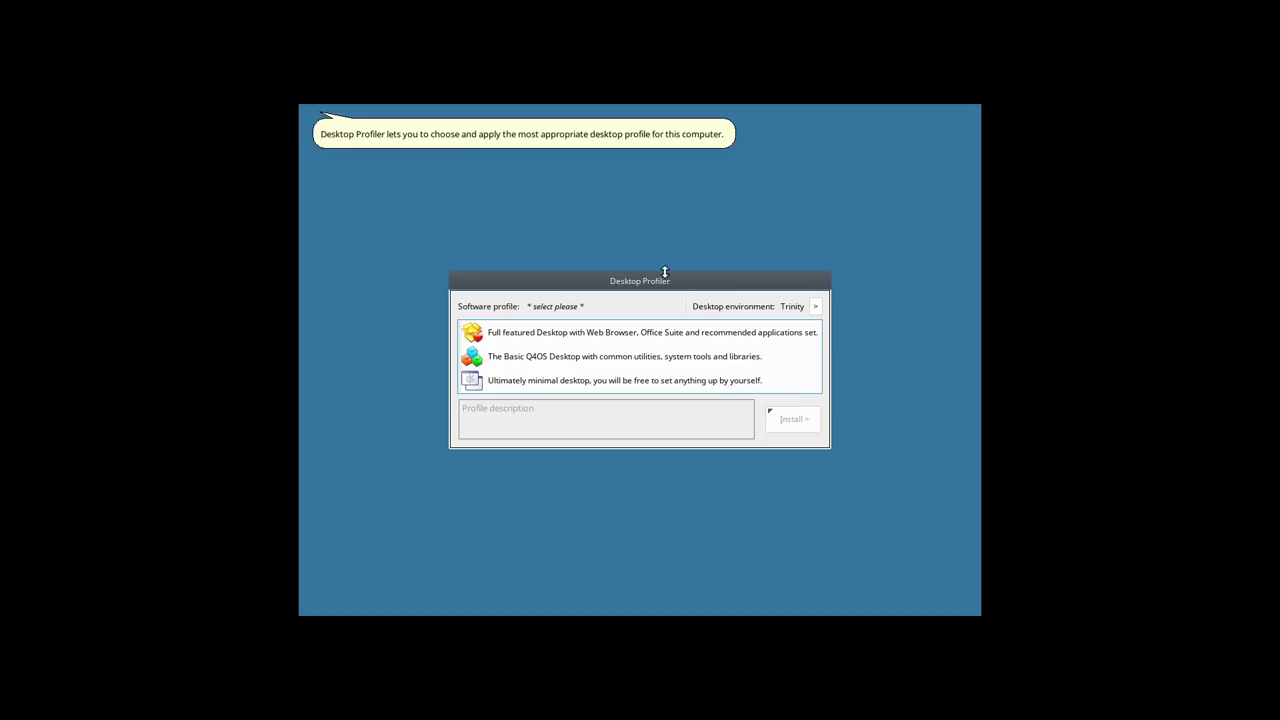
{"action": "left_click", "coordinate": [612, 336]}
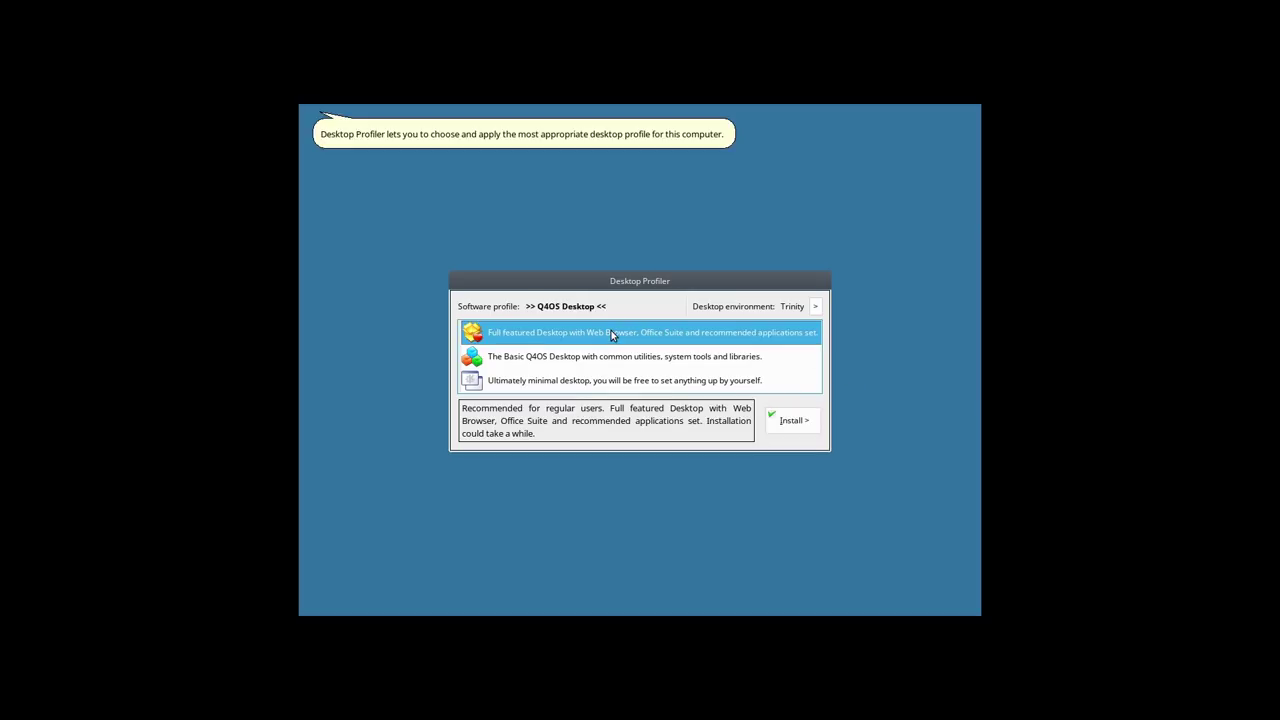
{"action": "left_click", "coordinate": [789, 422]}
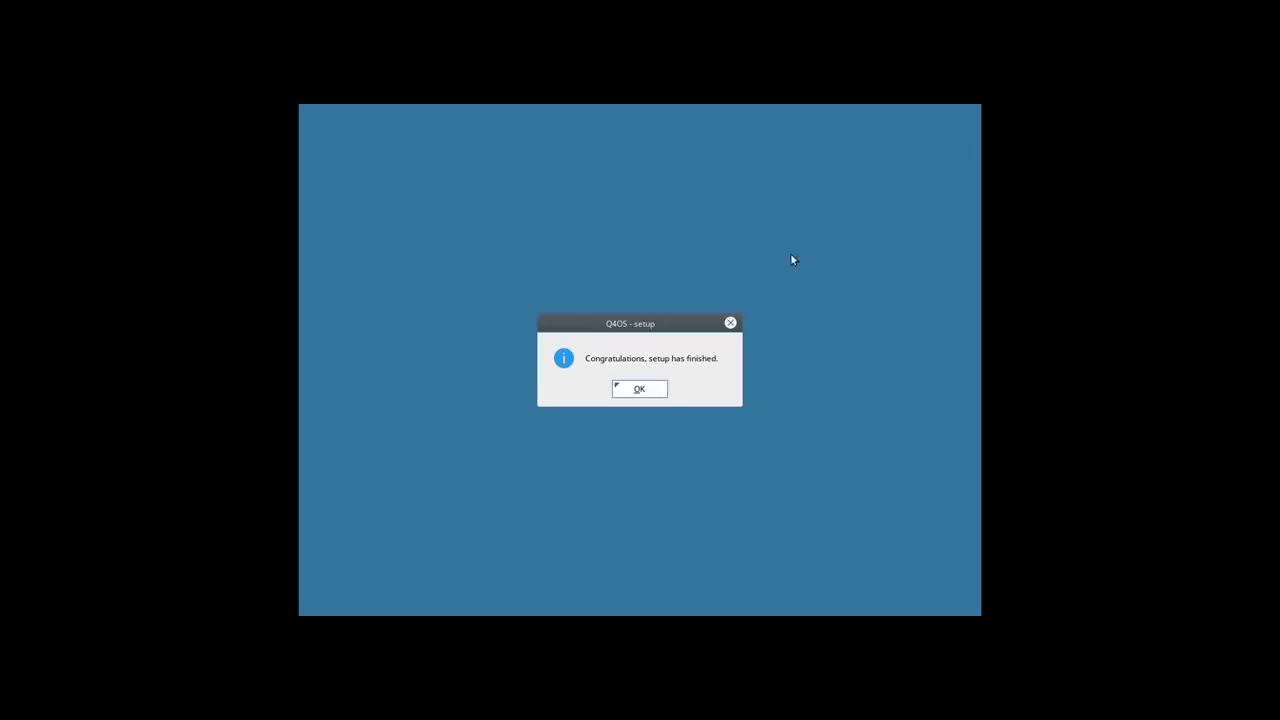
{"action": "left_click", "coordinate": [659, 388]}
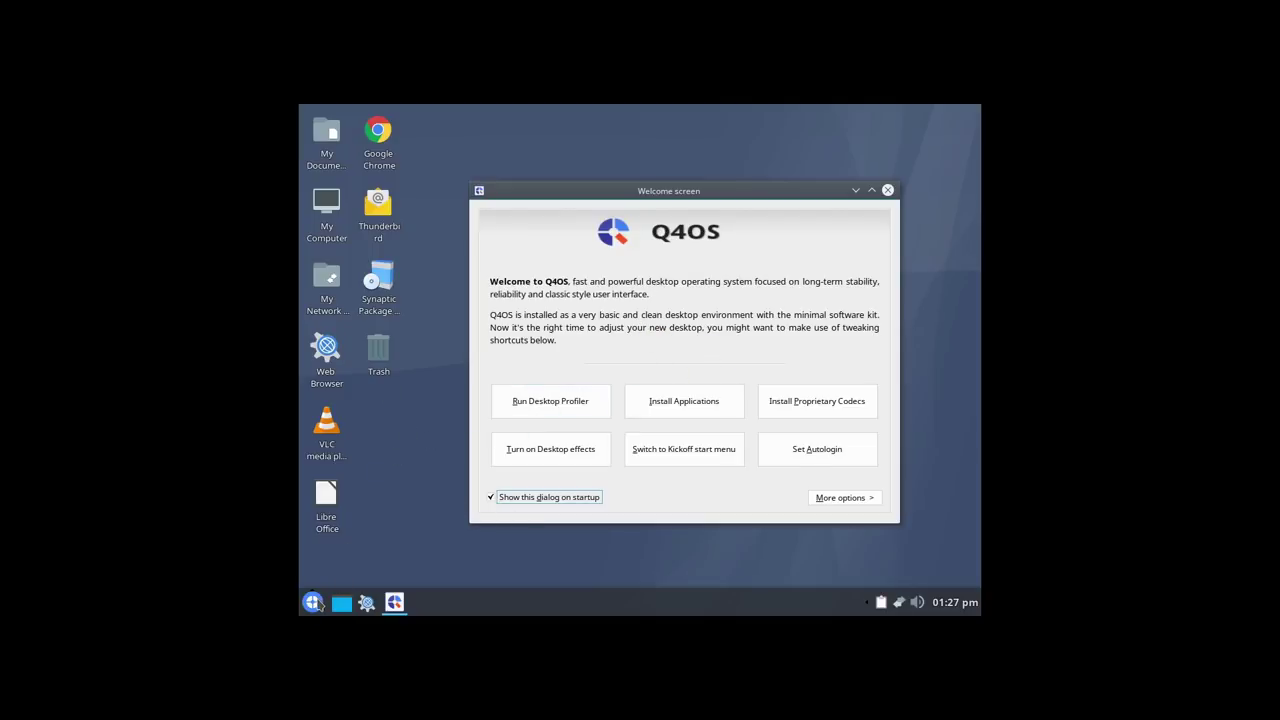
Open Monitor & Display from the Control panel, decline guest additions, and view Resolution and Layout
{"action": "left_click", "coordinate": [312, 602]}
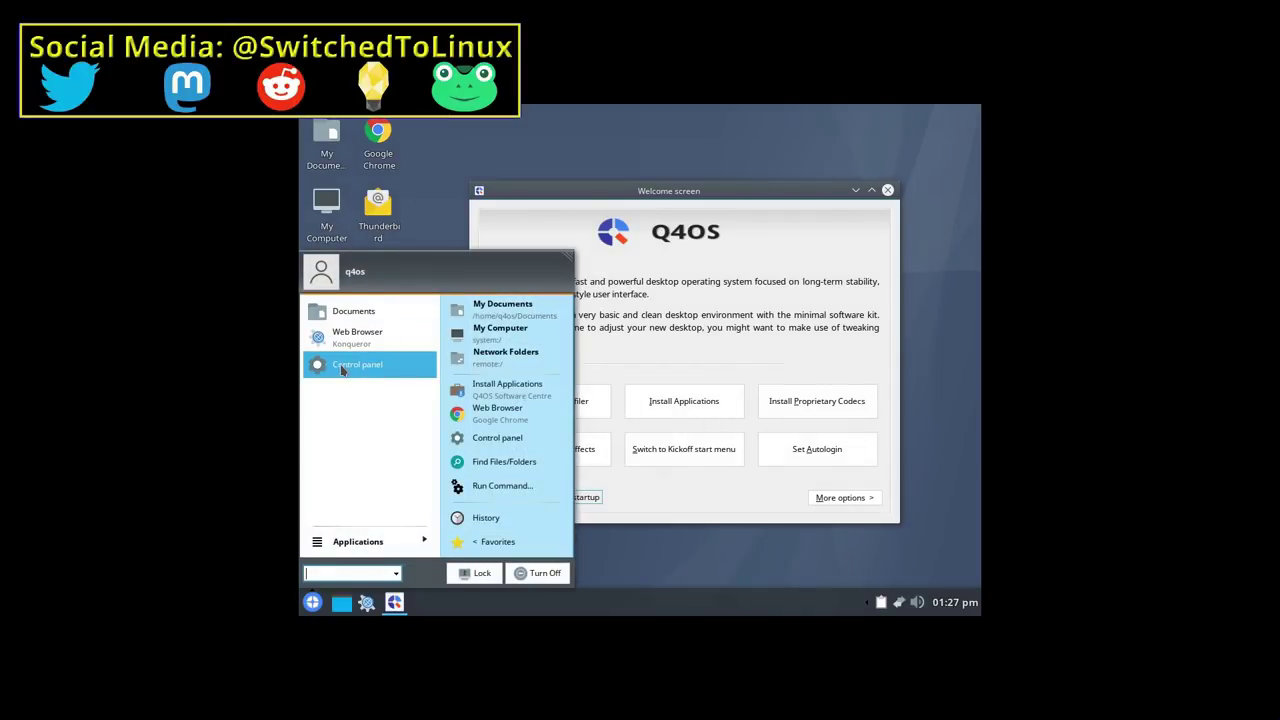
{"action": "left_click", "coordinate": [347, 368]}
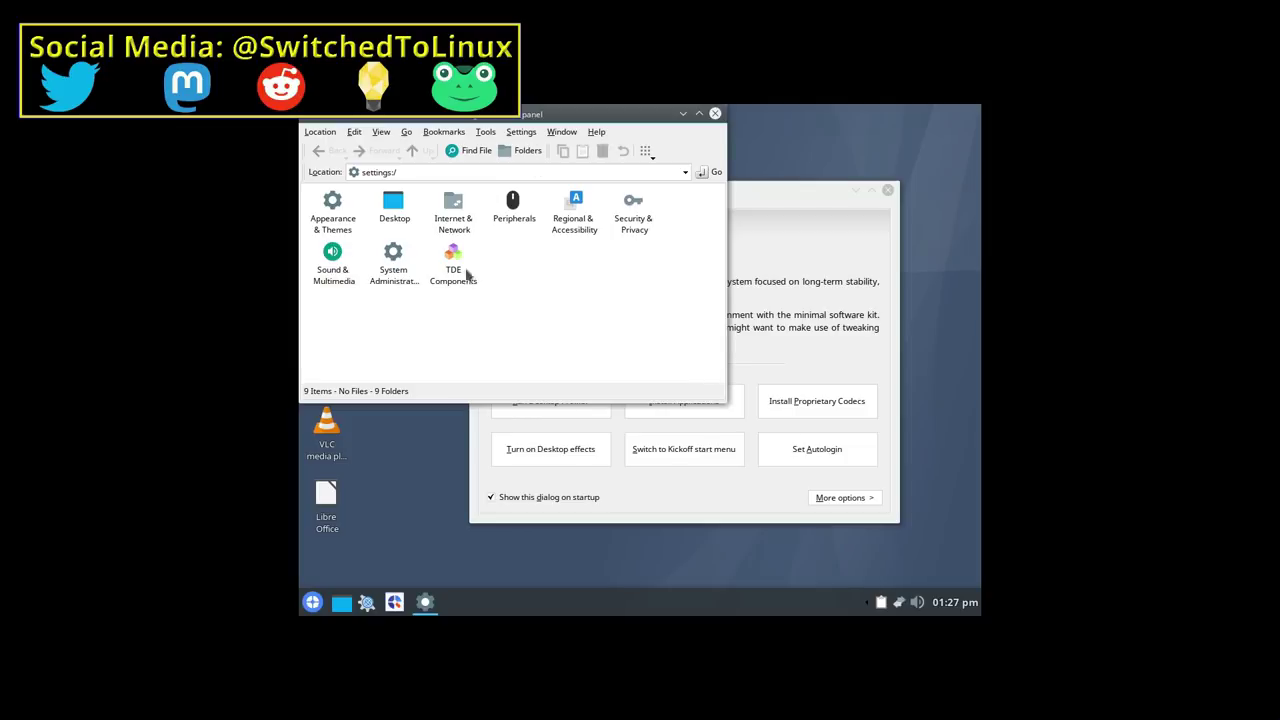
{"action": "left_click", "coordinate": [398, 277]}
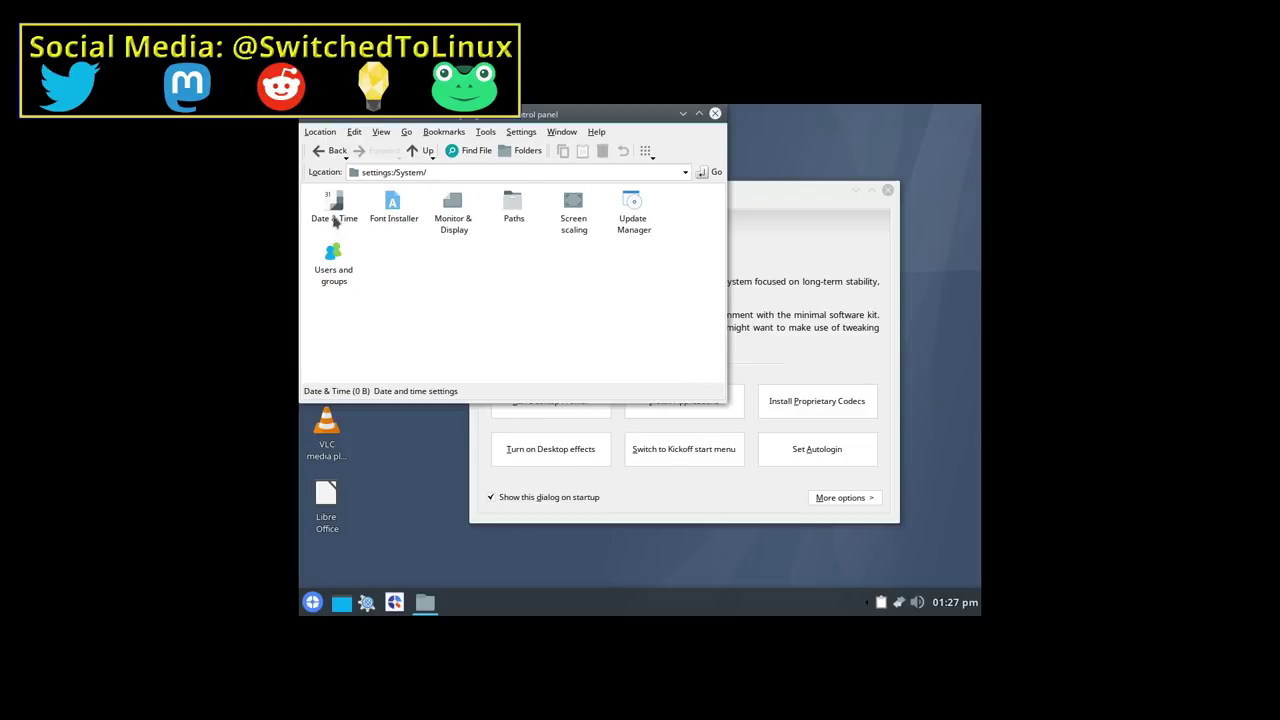
{"action": "left_click", "coordinate": [453, 206]}
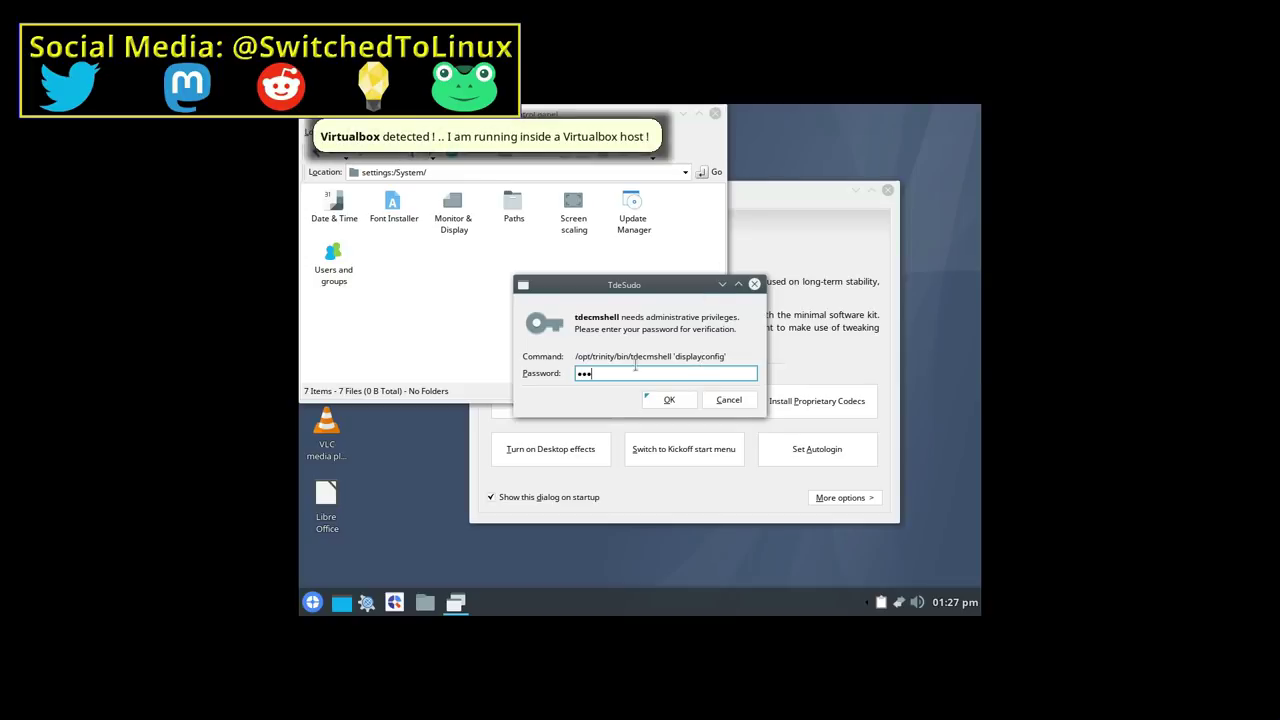
{"action": "left_click", "coordinate": [670, 397]}
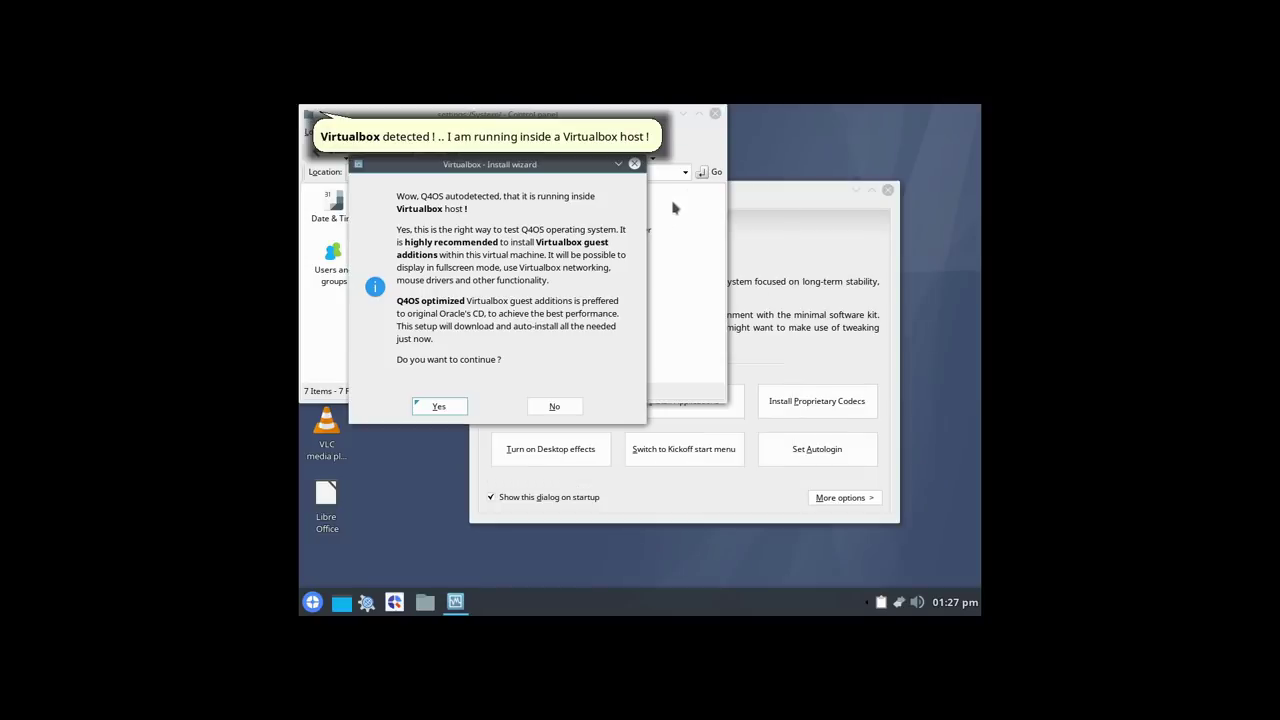
{"action": "left_click", "coordinate": [556, 406]}
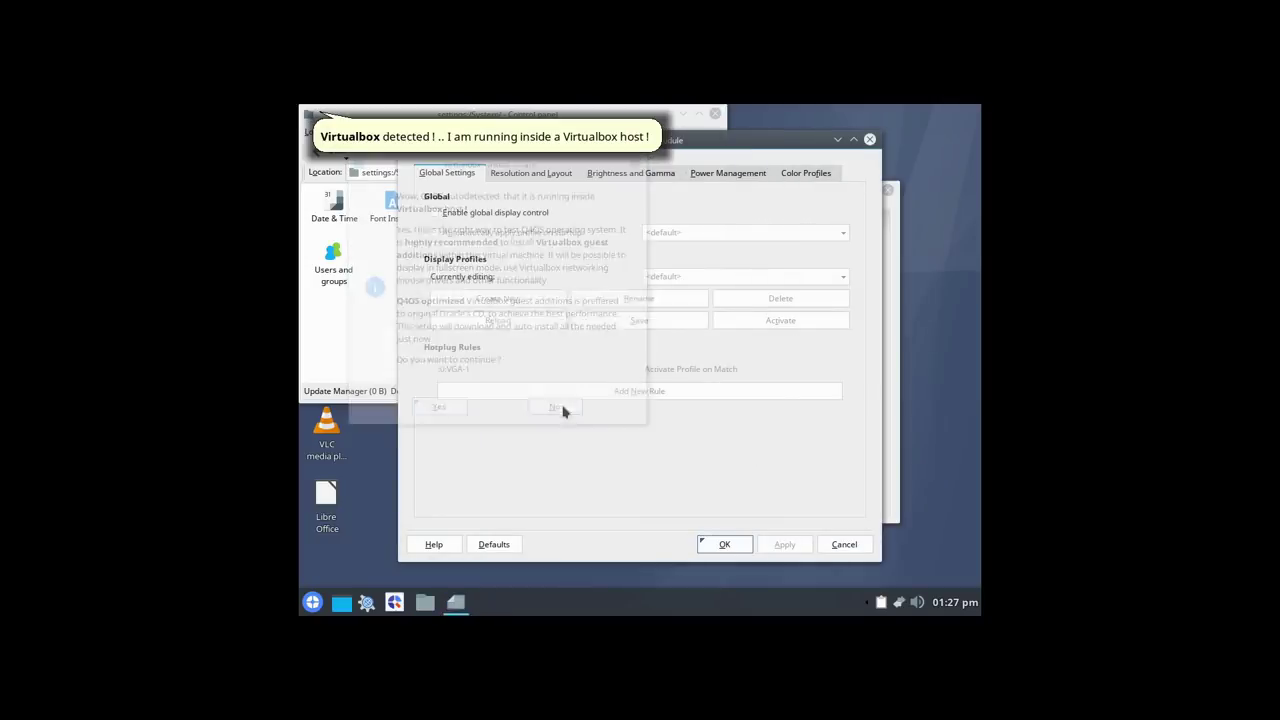
{"action": "left_click", "coordinate": [697, 396]}
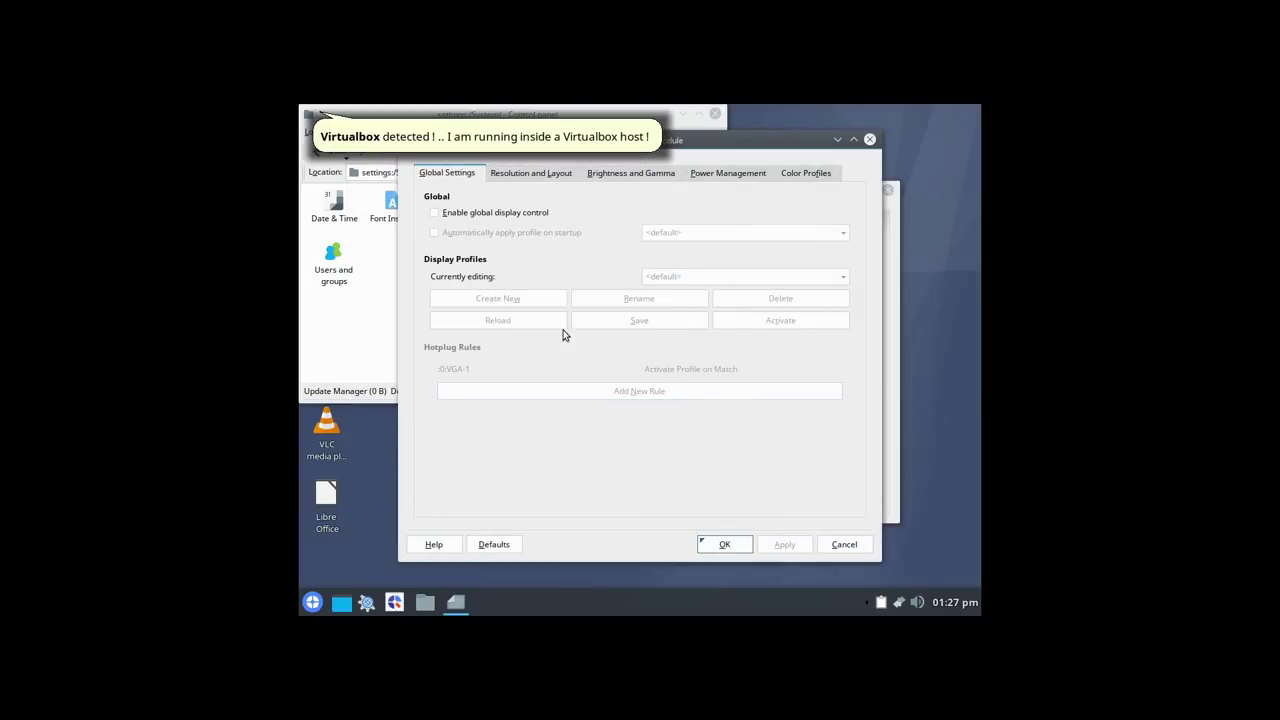
{"action": "left_click", "coordinate": [526, 176]}
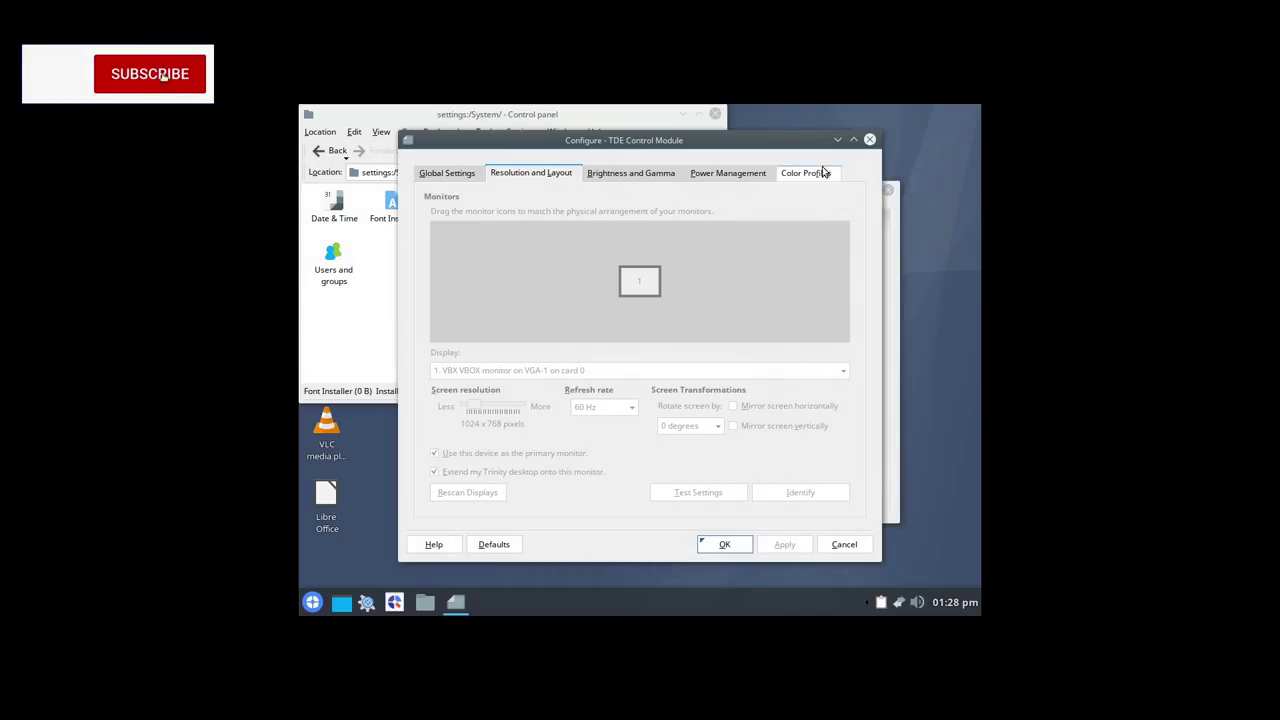
Move the display settings aside, minimize the Welcome screen, and close display settings unchanged
{"action": "left_click_drag", "start_coordinate": [831, 171], "coordinate": [662, 141]}
{"action": "left_click", "coordinate": [831, 244]}
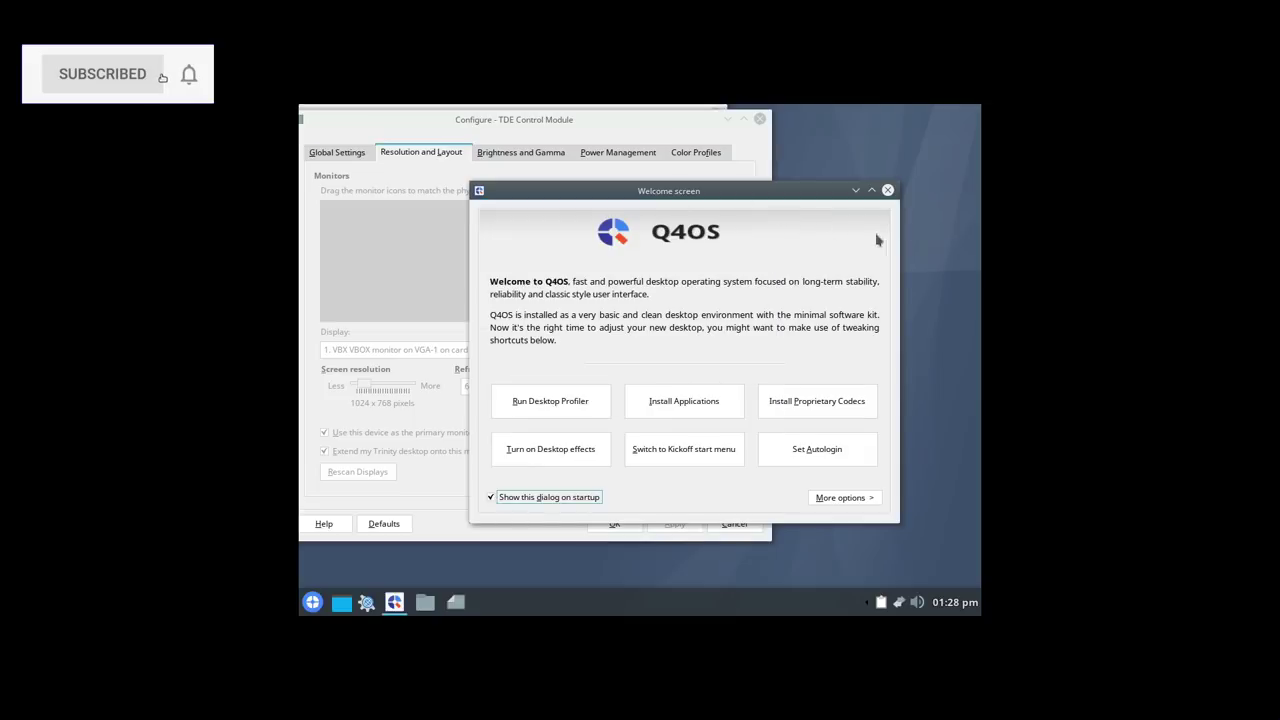
{"action": "left_click", "coordinate": [858, 189]}
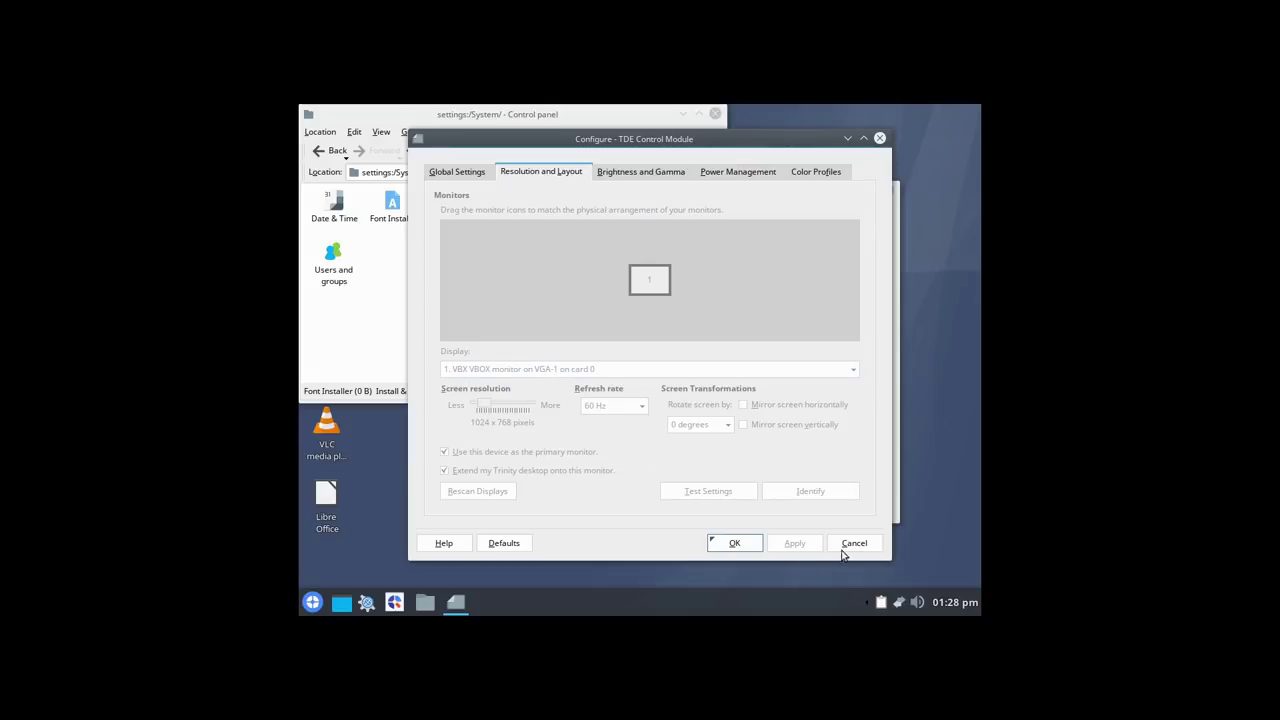
{"action": "left_click", "coordinate": [852, 543]}
{"action": "left_click", "coordinate": [313, 602]}
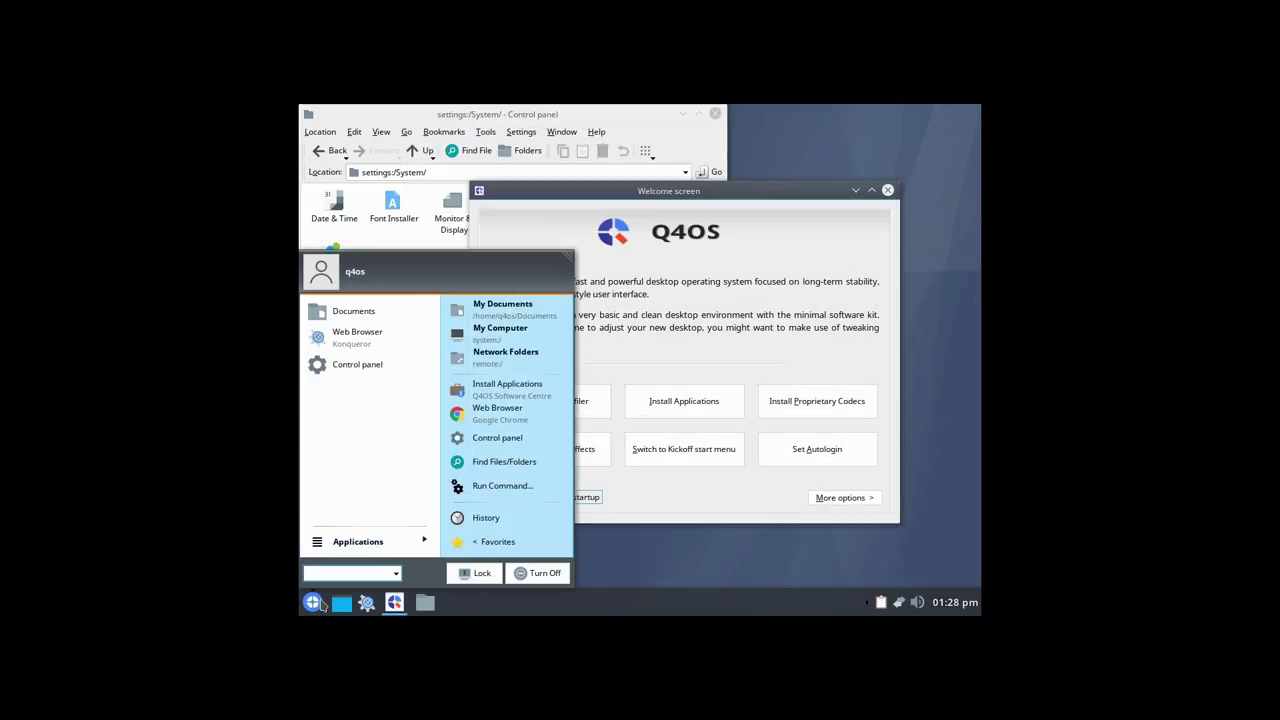
Launch Konsole from a 'term' search, run xrandr -s 1920x1080, exit, and close the Control panel
{"action": "type", "text": "term"}
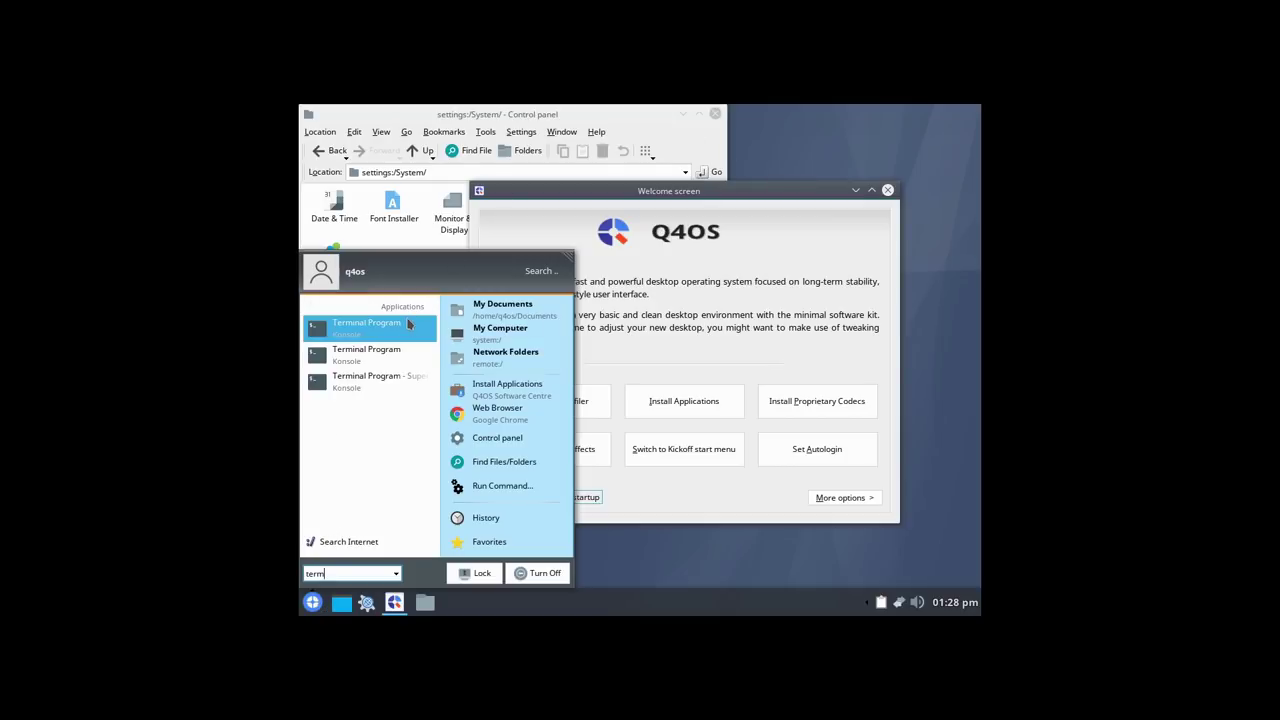
{"action": "left_click", "coordinate": [318, 328]}
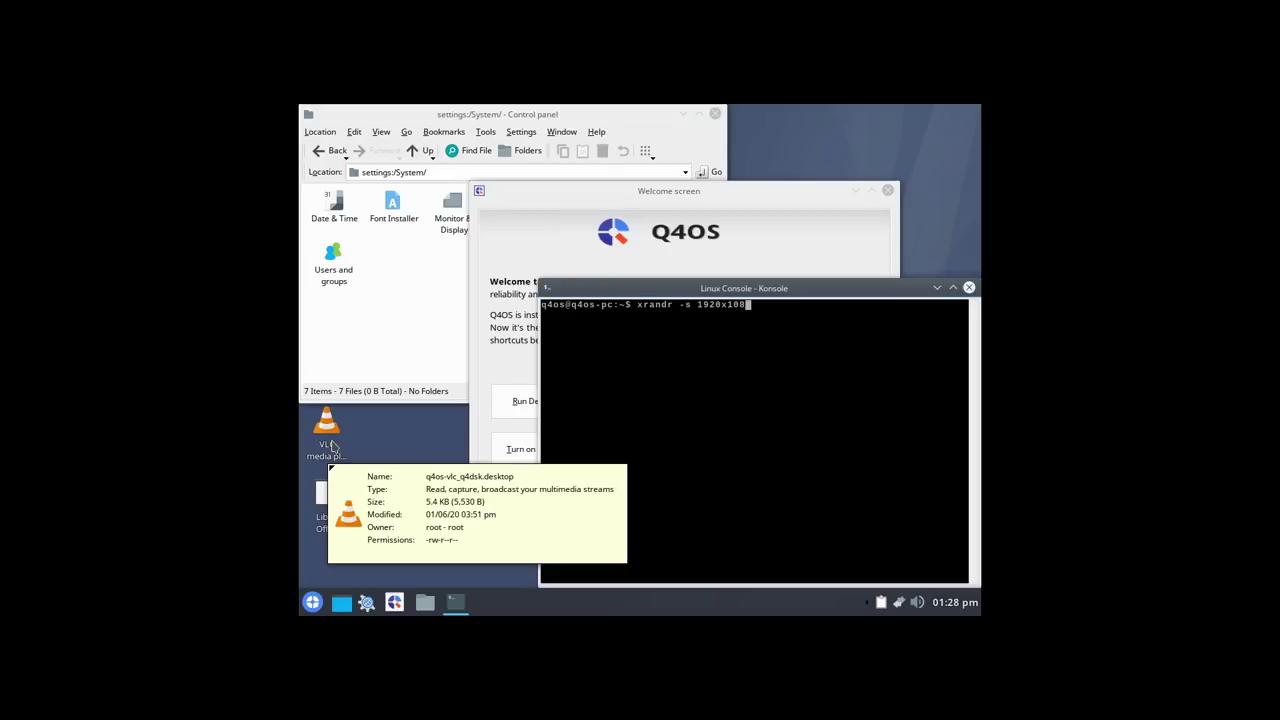
{"action": "type", "text": "0"}
{"action": "key", "text": "Return"}
{"action": "type", "text": "exit"}
{"action": "key", "text": "Return"}
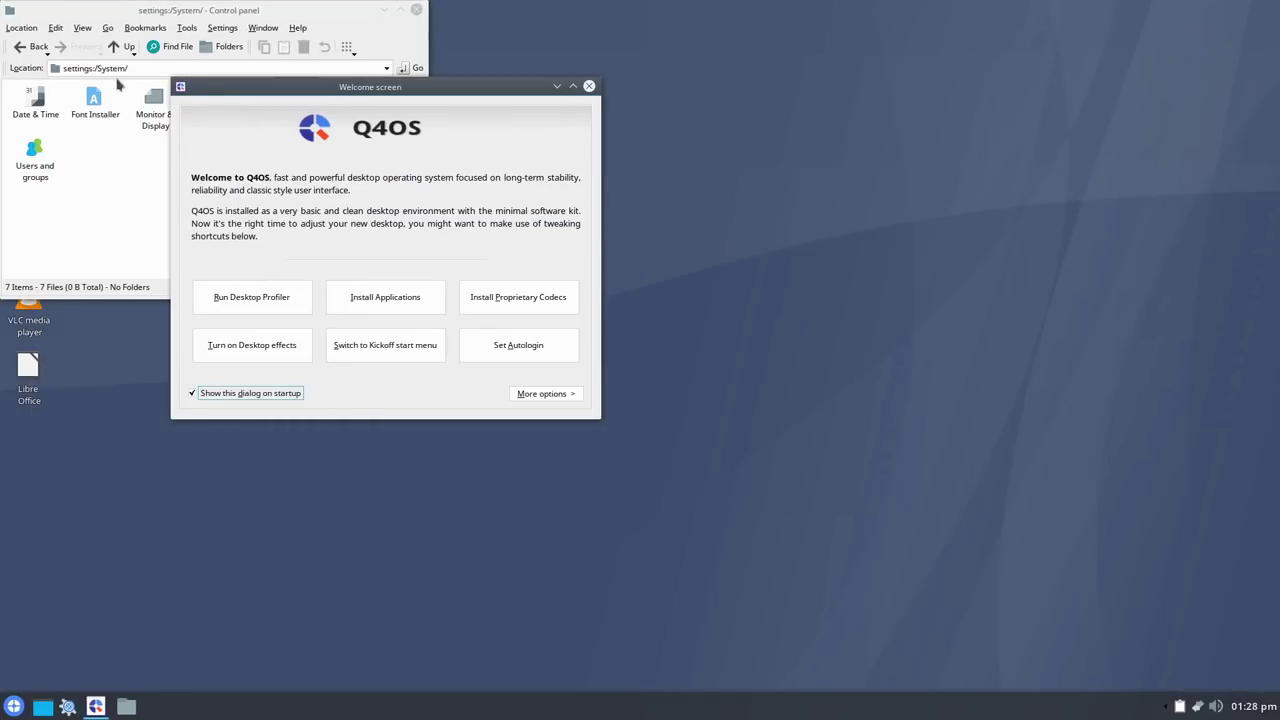
{"action": "left_click", "coordinate": [417, 11]}
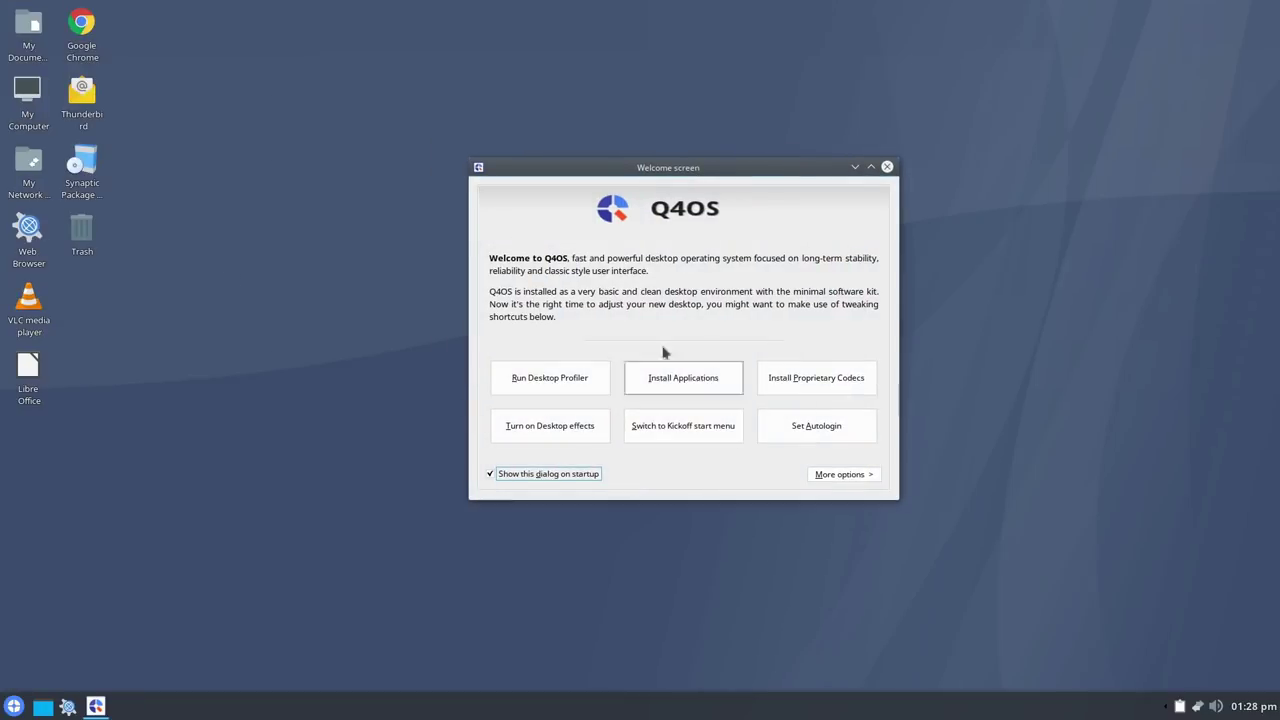
Turn on desktop effects from the Welcome screen and confirm
{"action": "left_click", "coordinate": [582, 421]}
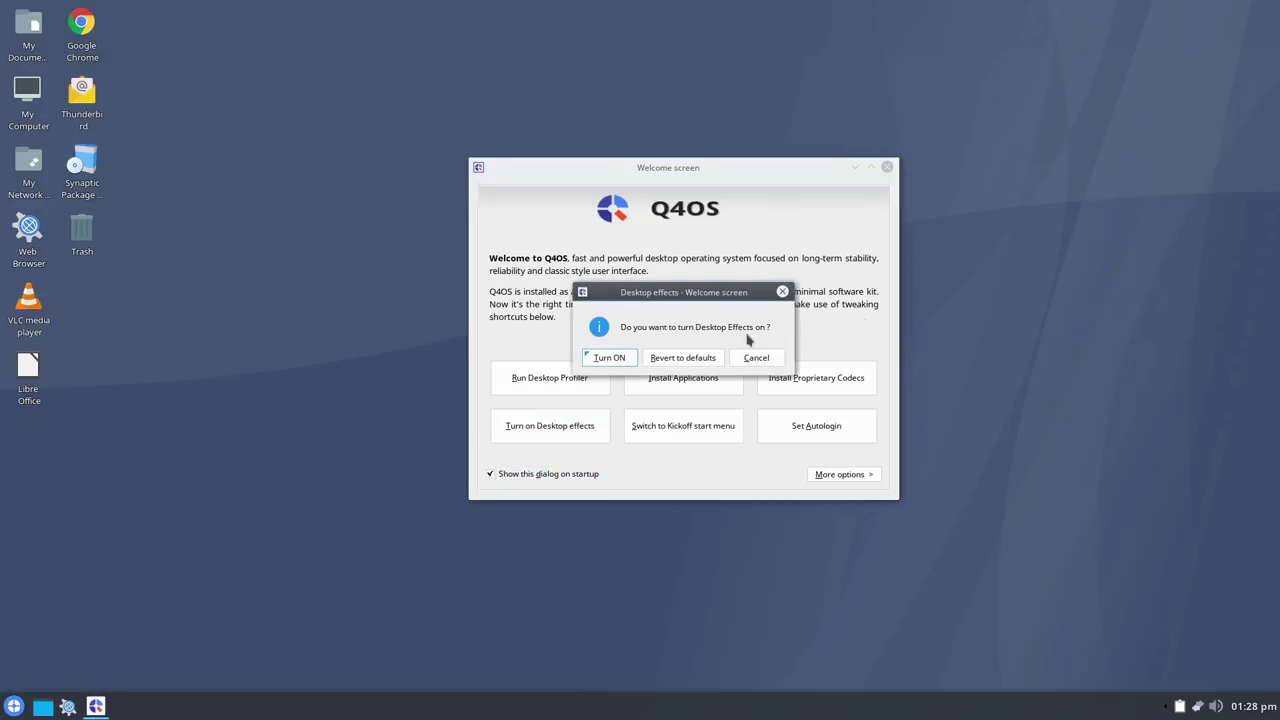
{"action": "left_click", "coordinate": [606, 356]}
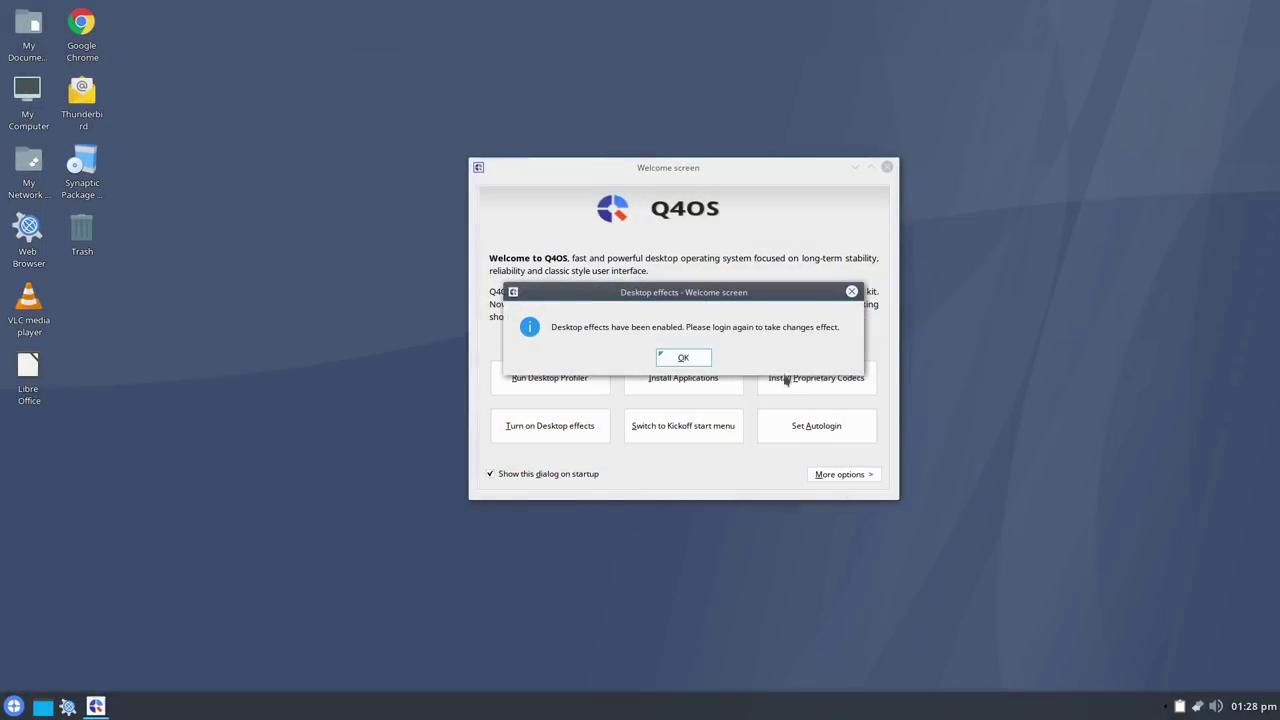
{"action": "left_click", "coordinate": [684, 360]}
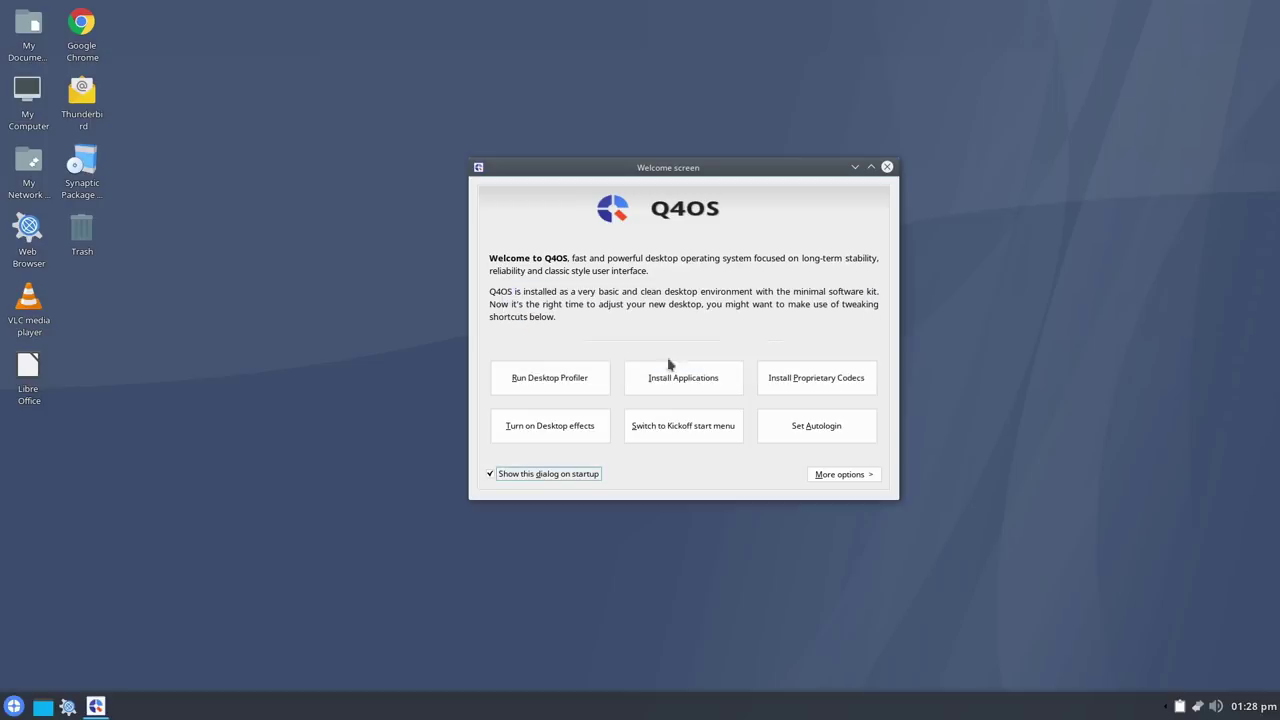
Open the Software Centre's application list and move and enlarge its window
{"action": "left_click", "coordinate": [704, 390]}
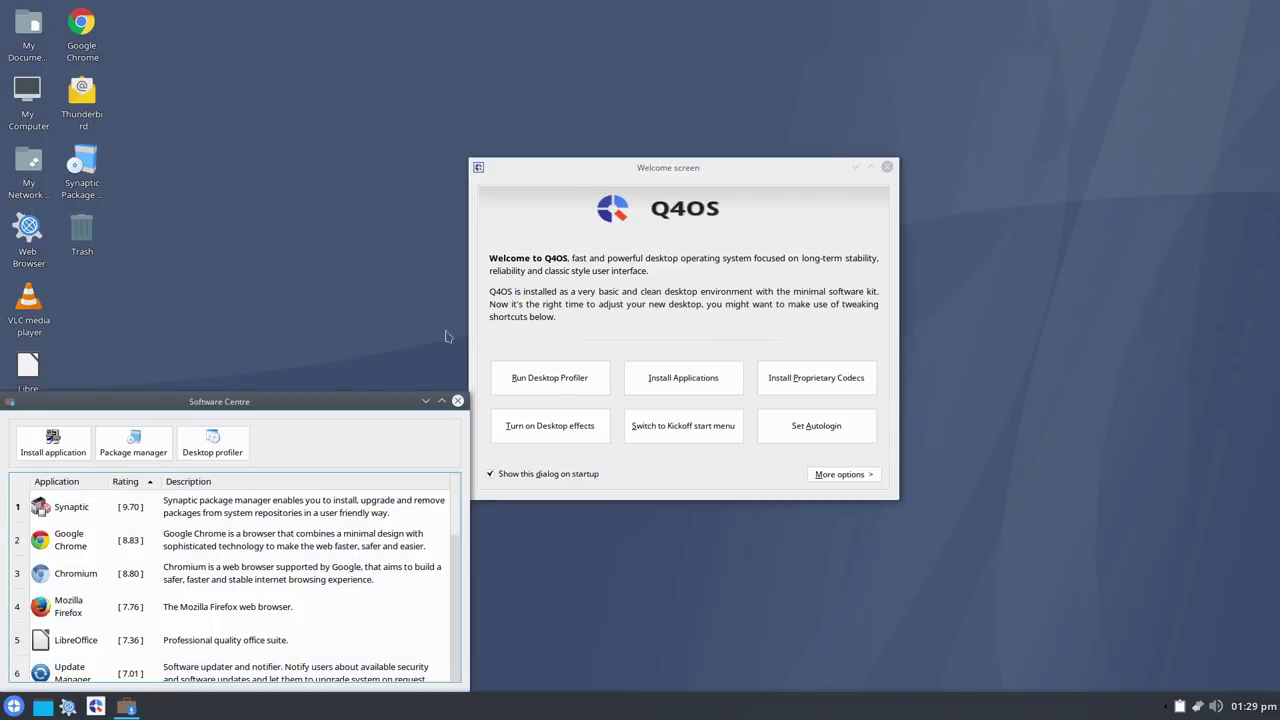
{"action": "left_click_drag", "start_coordinate": [341, 401], "coordinate": [548, 129]}
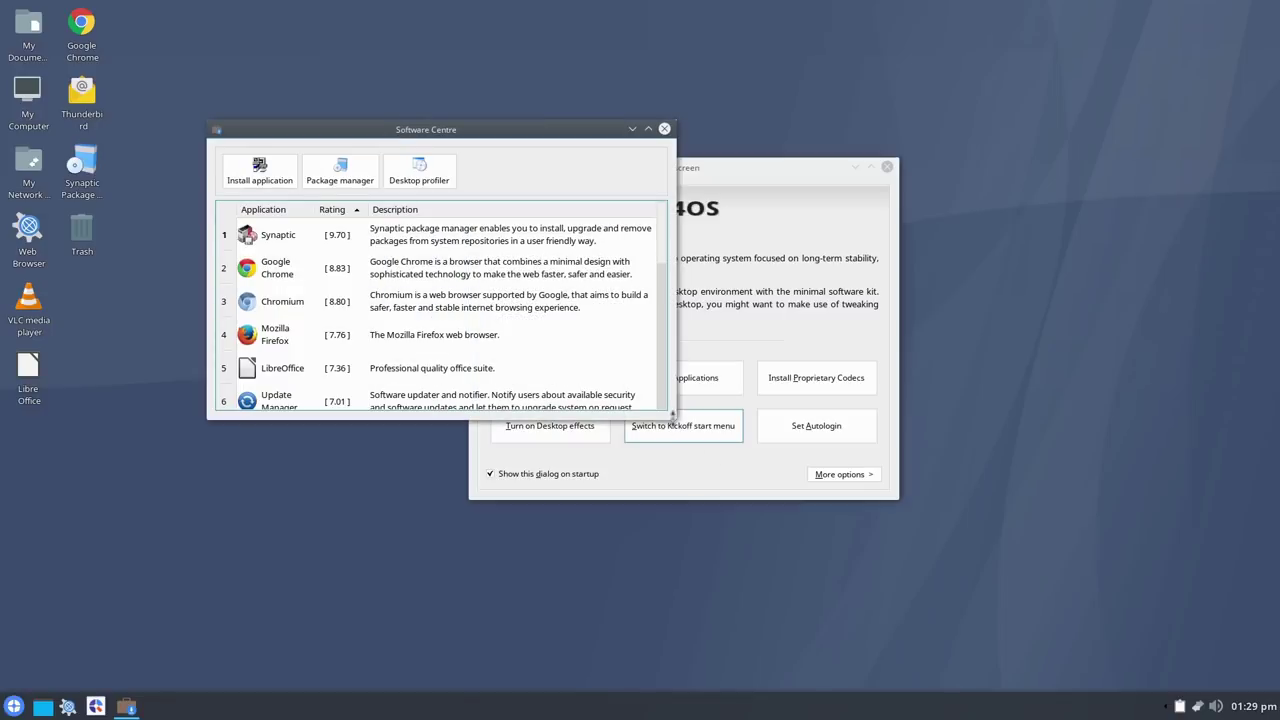
{"action": "left_click_drag", "start_coordinate": [674, 419], "coordinate": [1043, 648]}
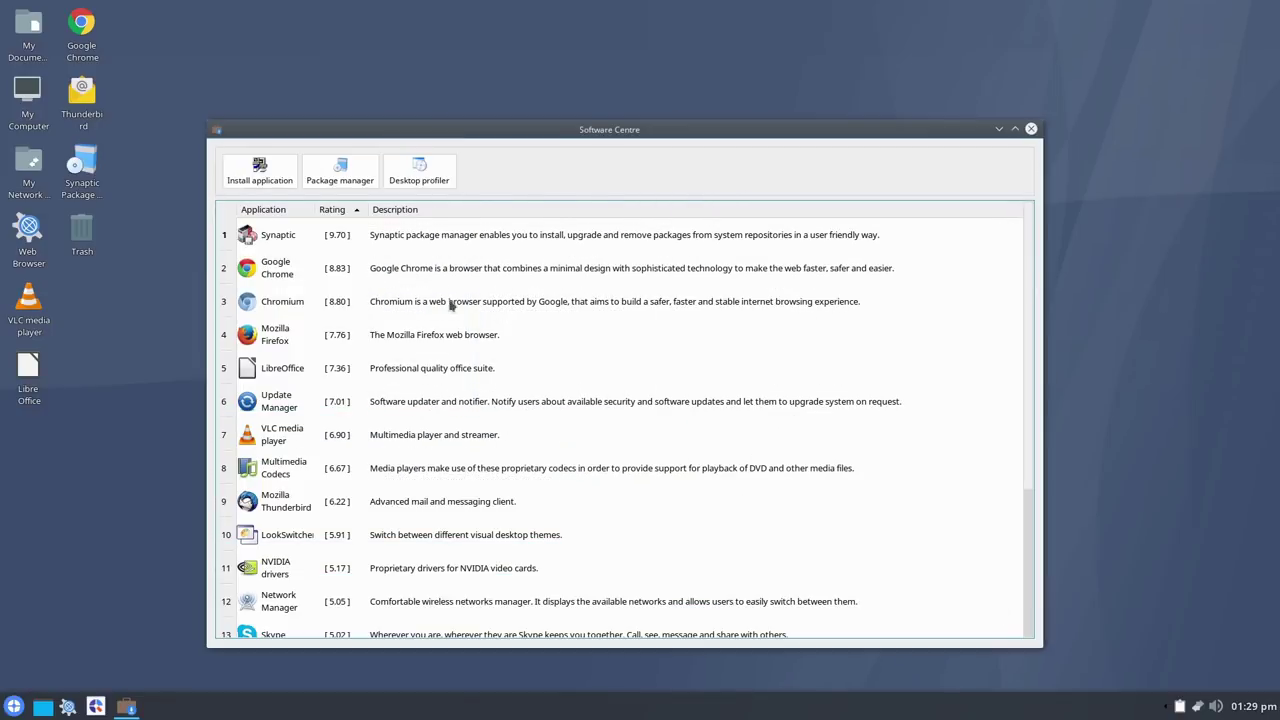
{"action": "left_click_drag", "start_coordinate": [510, 153], "coordinate": [510, 162]}
{"action": "left_click", "coordinate": [14, 706]}
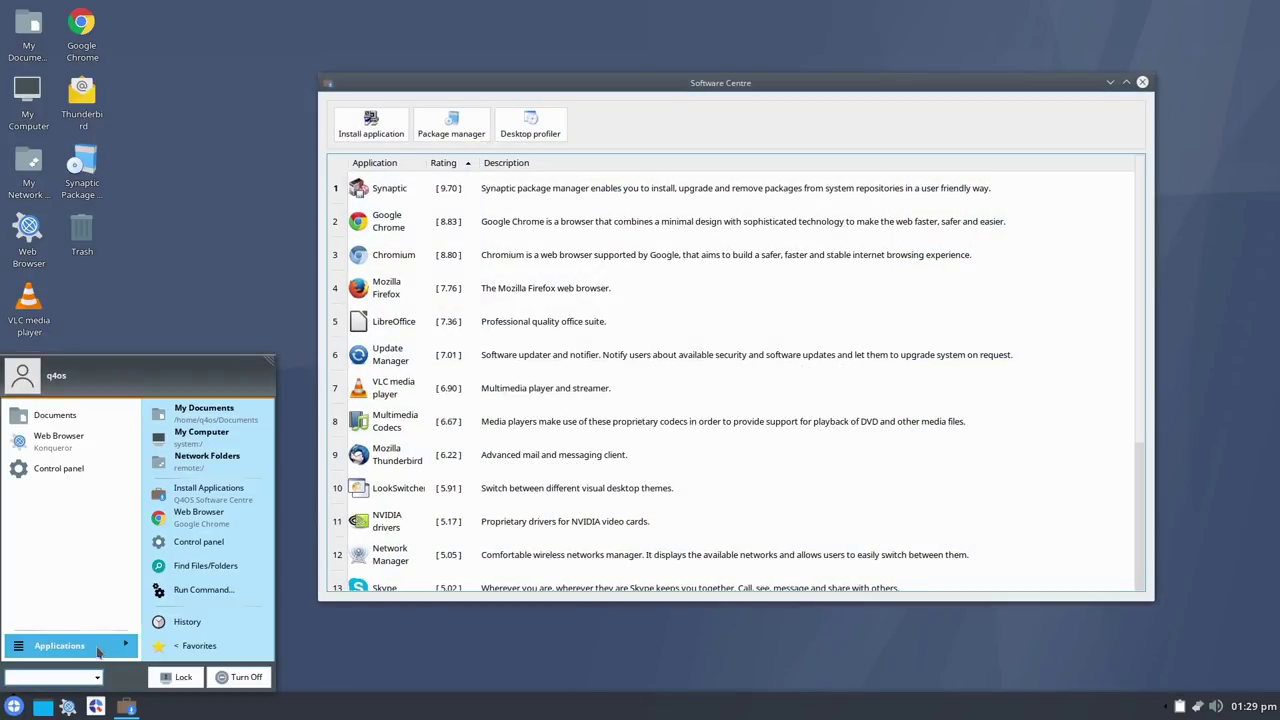
Enlarge the Applications menu and browse the Accessories, Edutainment, Mathematics and Games categories
{"action": "left_click", "coordinate": [100, 650]}
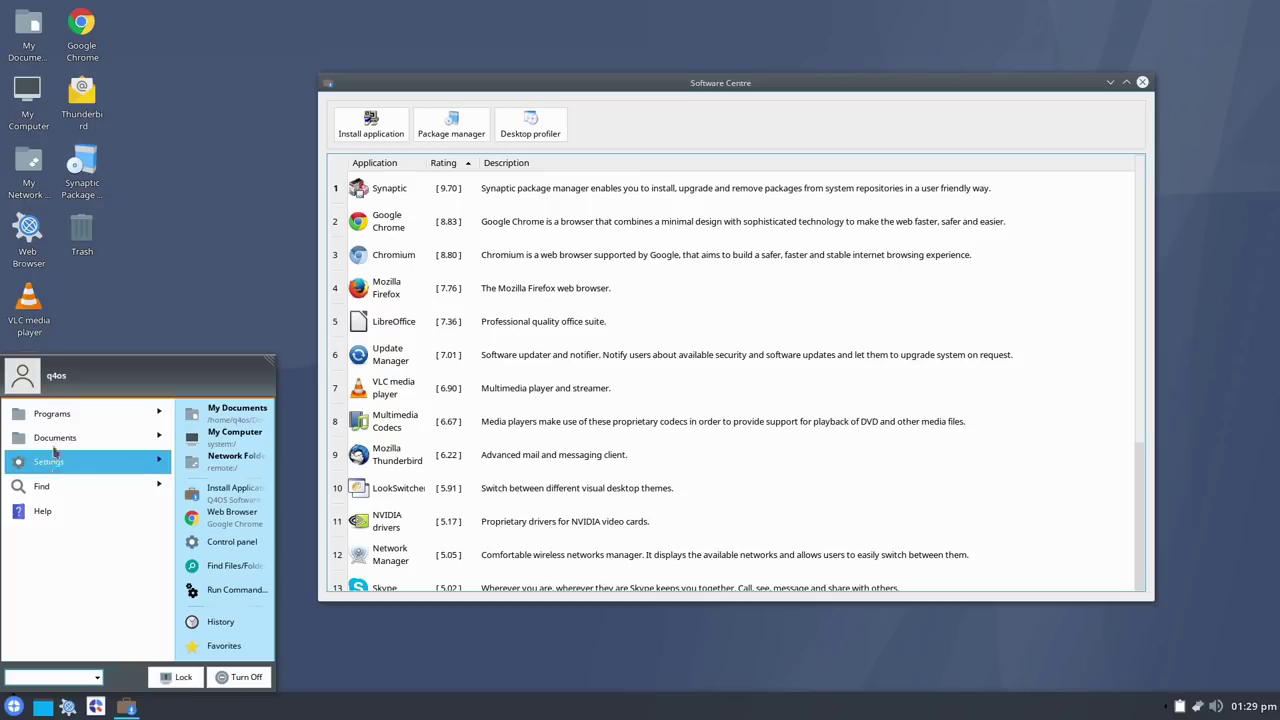
{"action": "left_click_drag", "start_coordinate": [267, 358], "coordinate": [467, 240]}
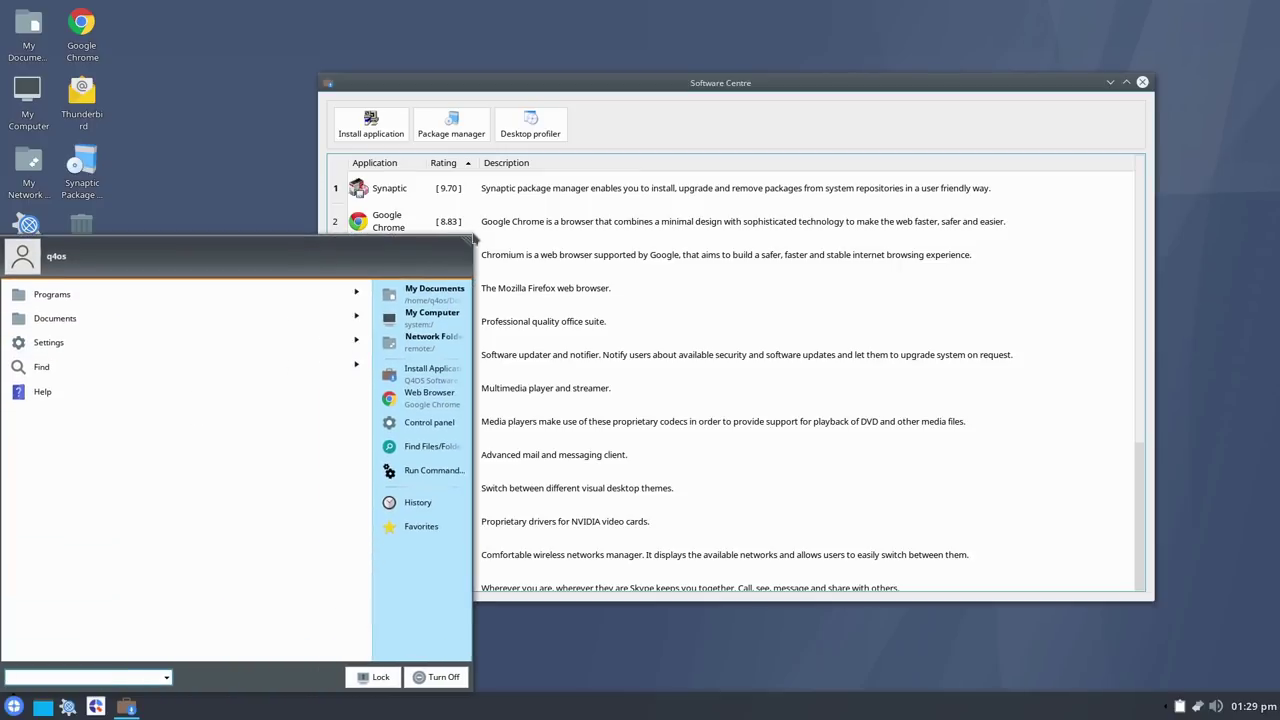
{"action": "left_click", "coordinate": [158, 290]}
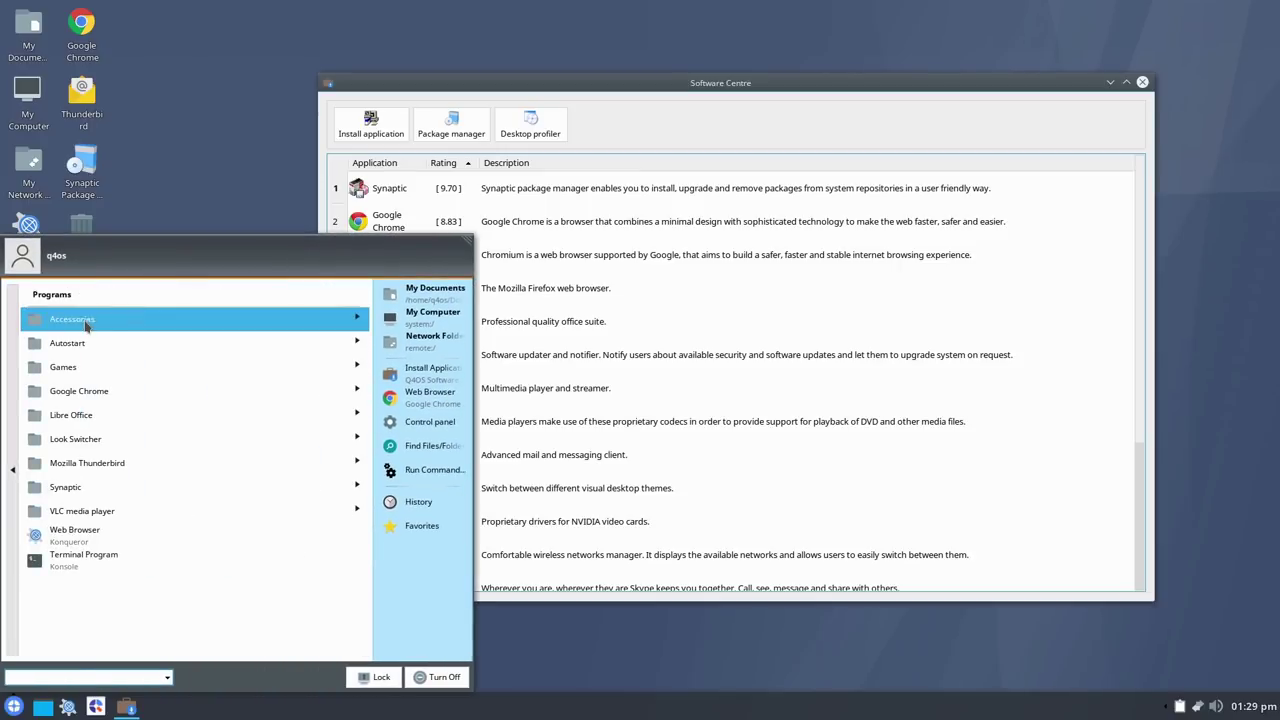
{"action": "left_click", "coordinate": [87, 321]}
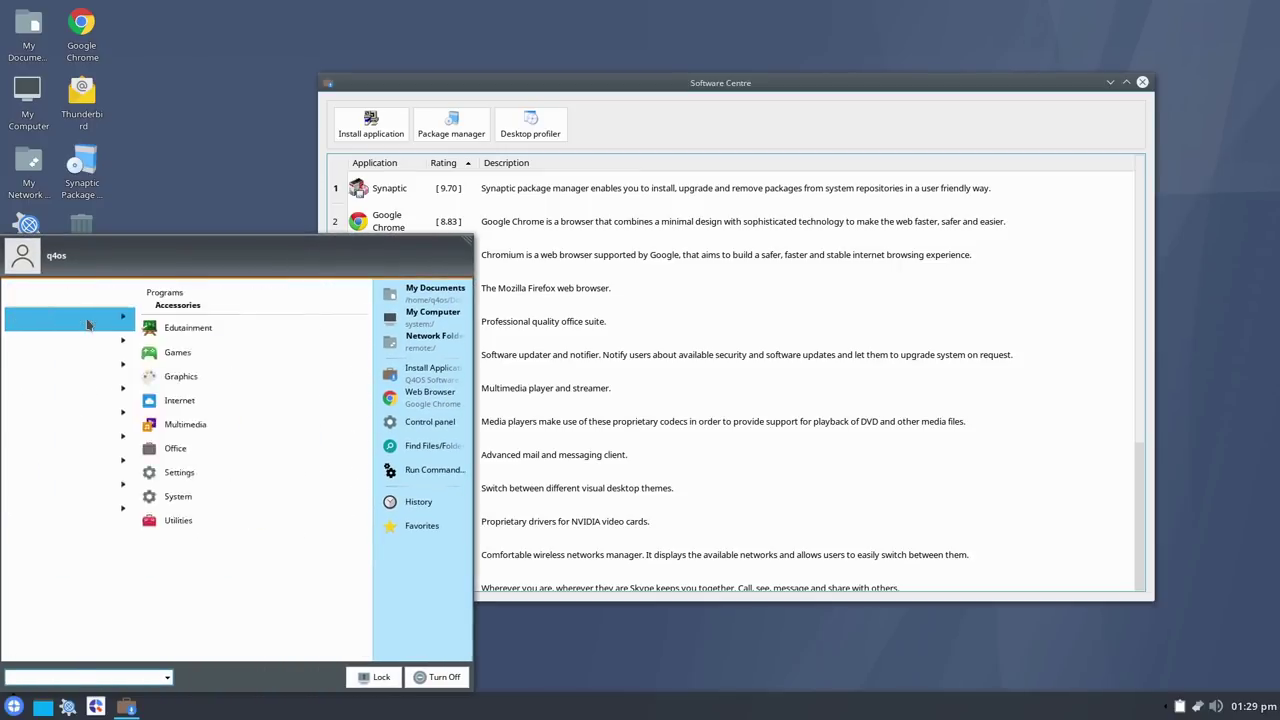
{"action": "left_click", "coordinate": [166, 337]}
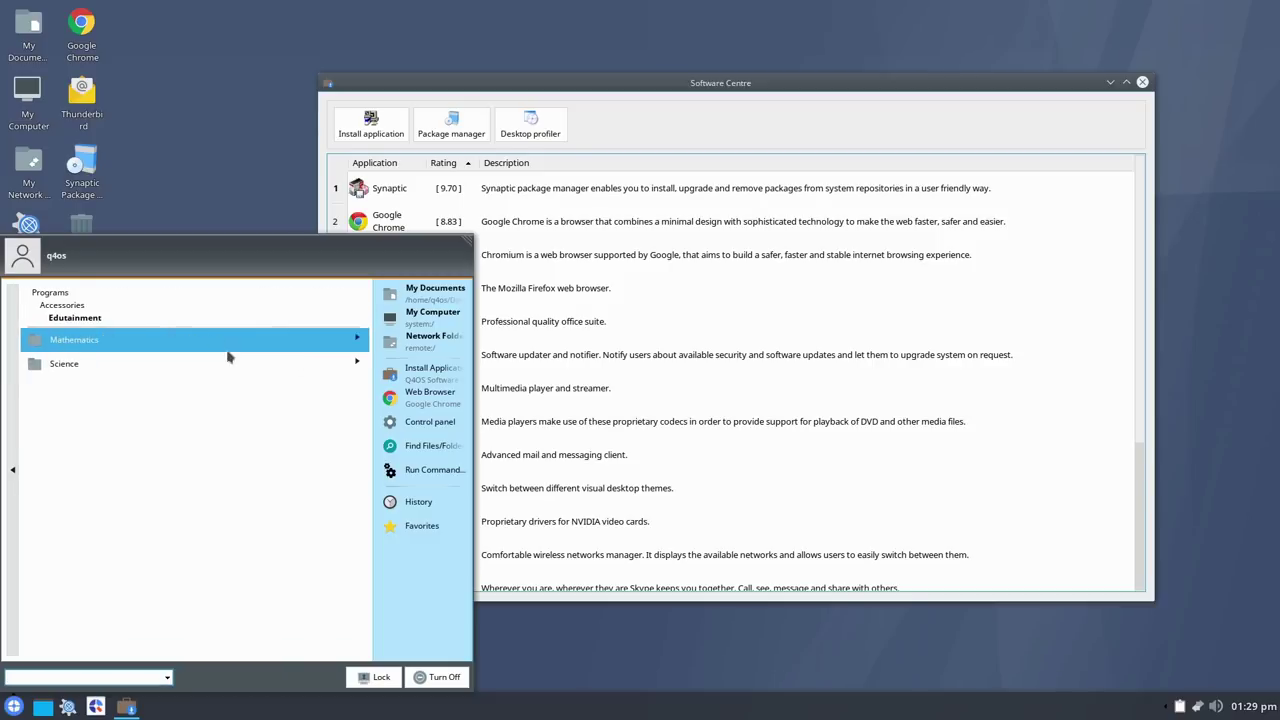
{"action": "left_click", "coordinate": [220, 341]}
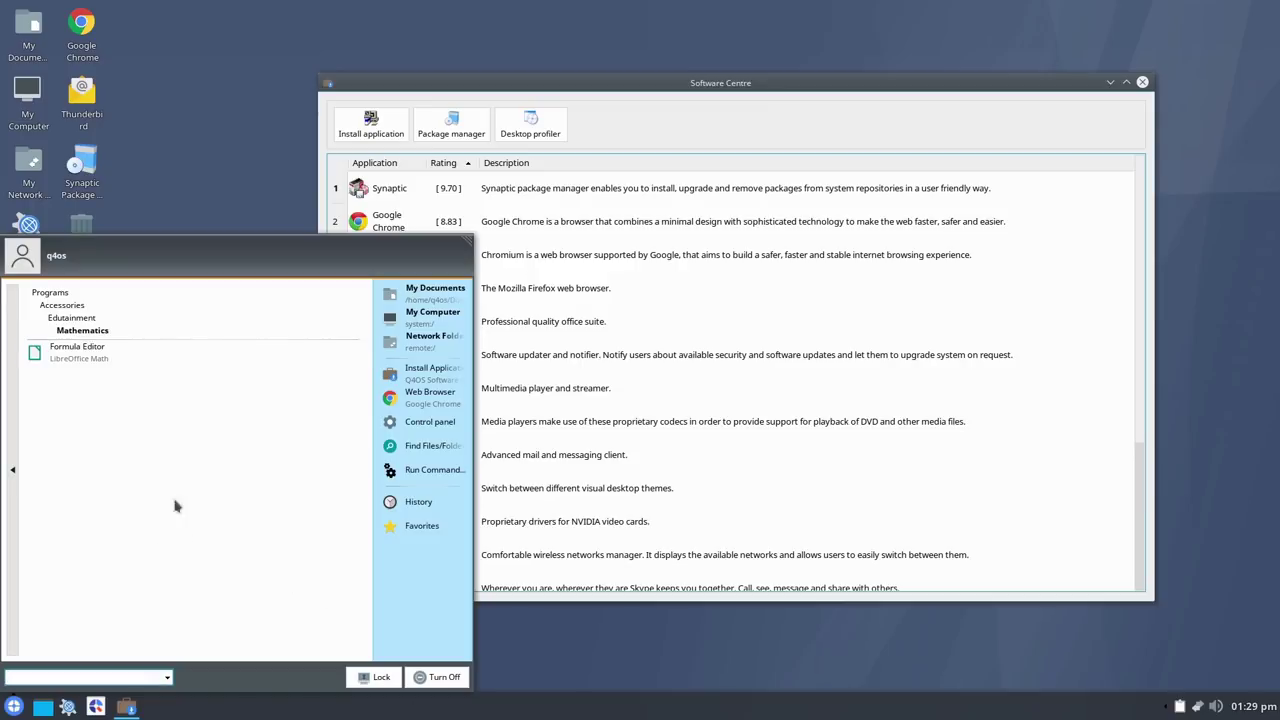
{"action": "left_click", "coordinate": [14, 478]}
{"action": "left_click", "coordinate": [16, 474]}
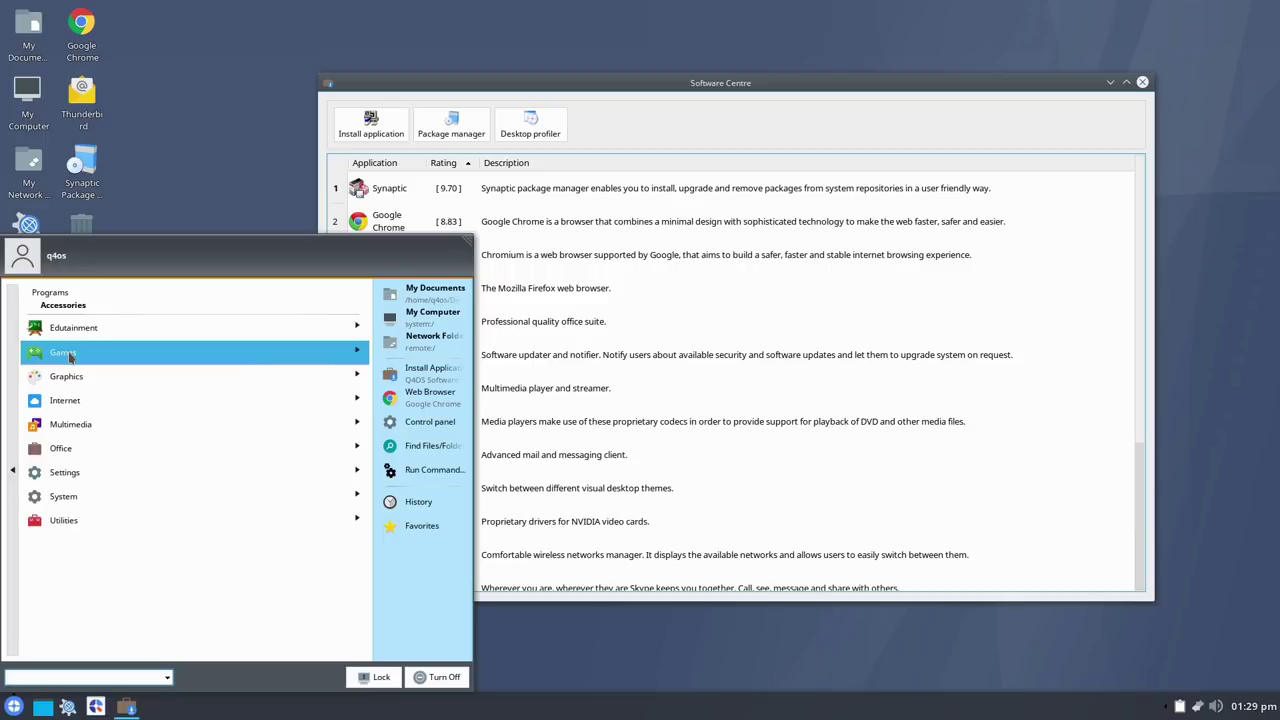
{"action": "left_click", "coordinate": [68, 356]}
{"action": "left_click", "coordinate": [16, 480]}
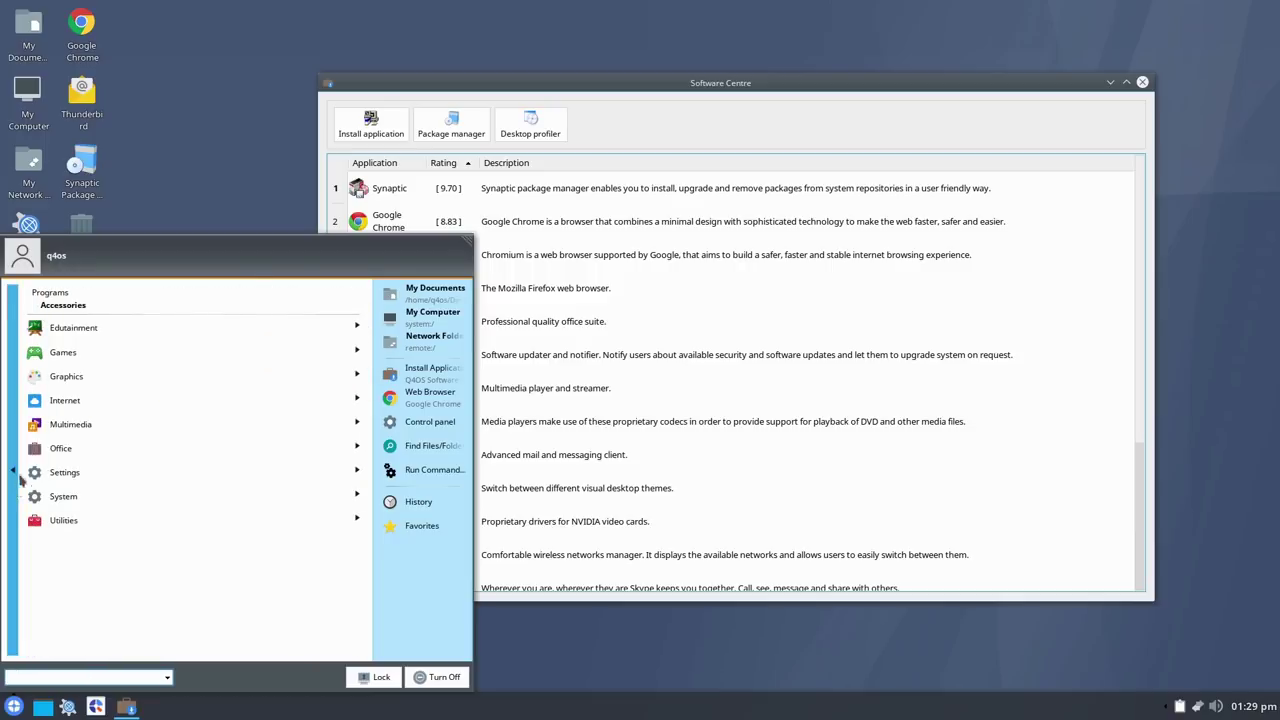
Browse the Internet, Office and Libre Office categories, then close the menu and Software Centre
{"action": "left_click", "coordinate": [70, 402]}
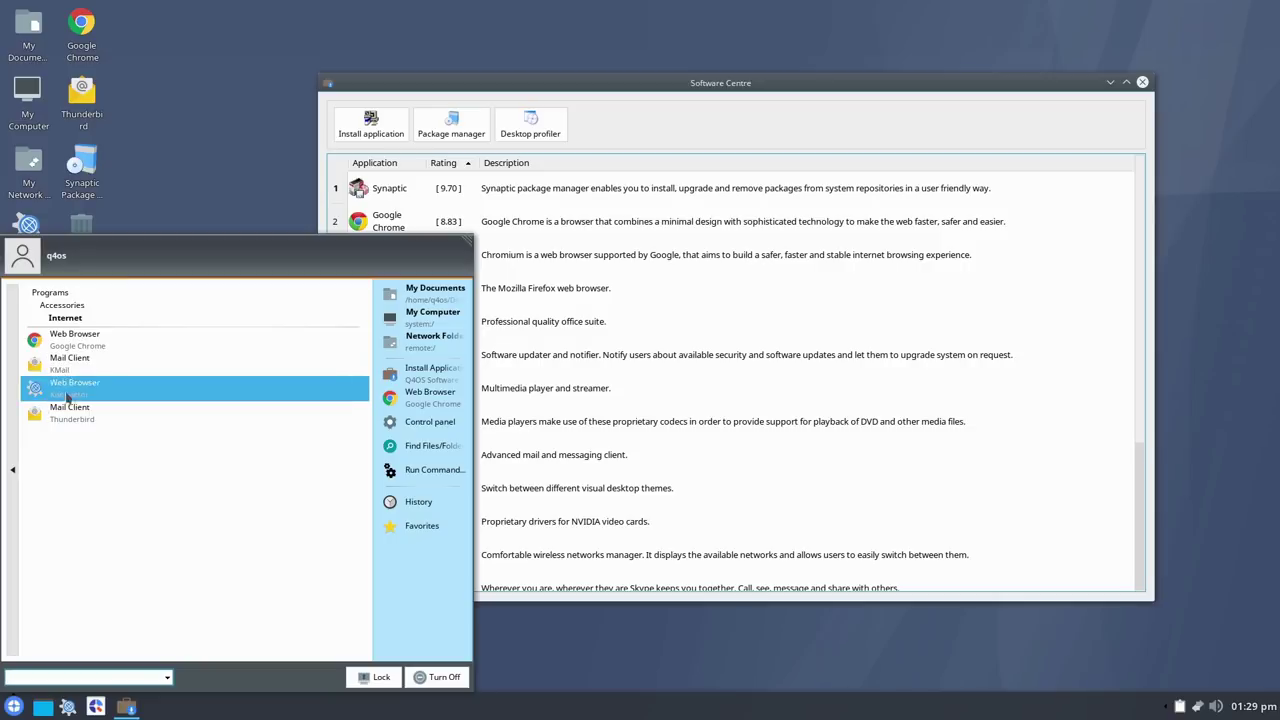
{"action": "left_click", "coordinate": [12, 478]}
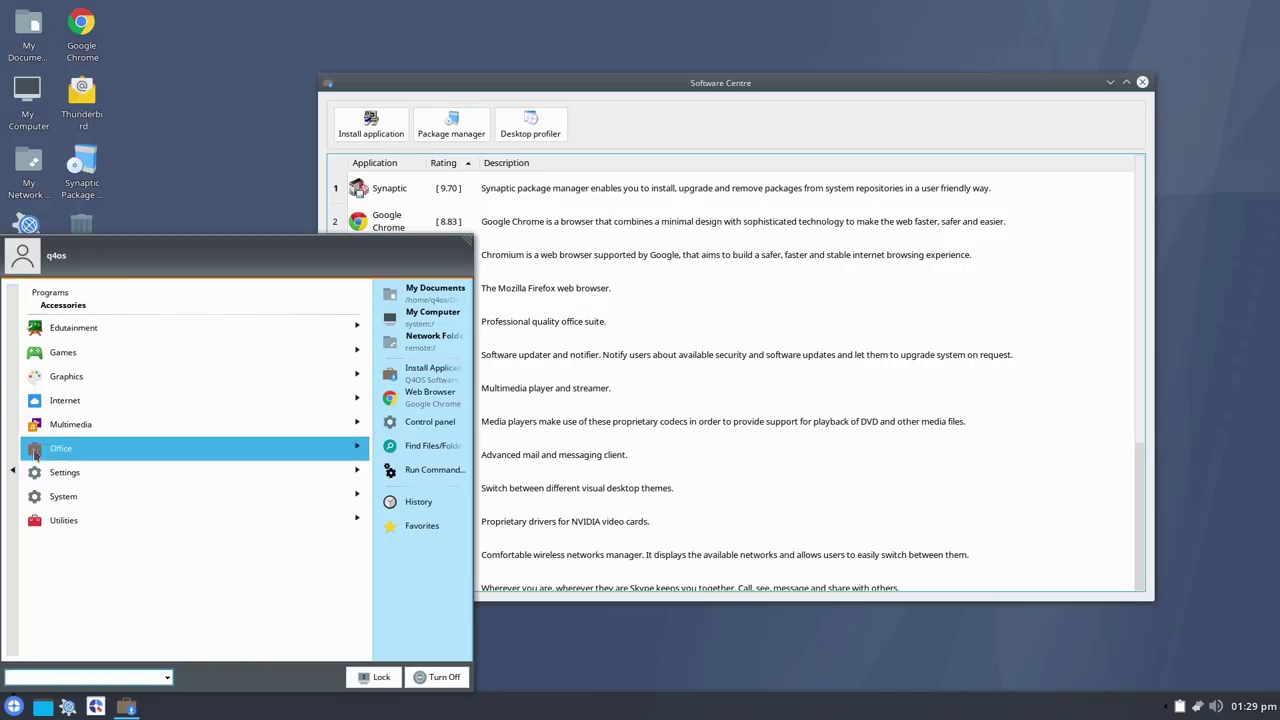
{"action": "left_click", "coordinate": [64, 447]}
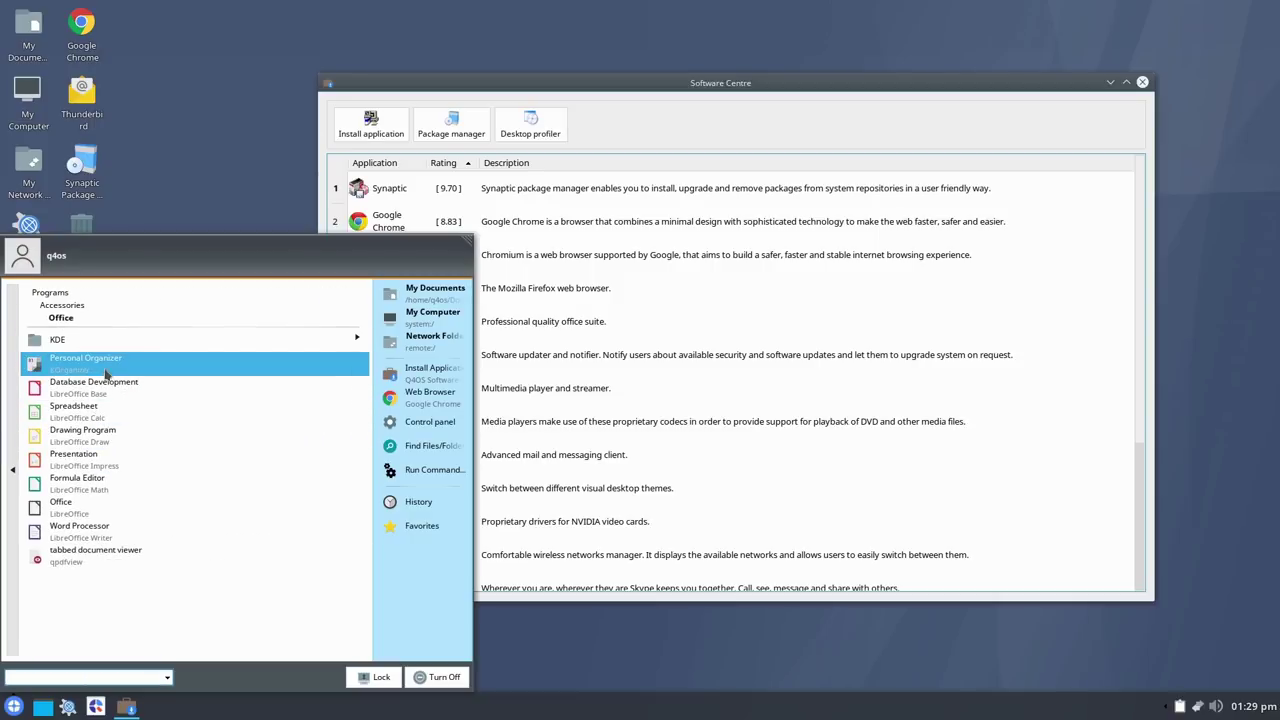
{"action": "left_click", "coordinate": [12, 470]}
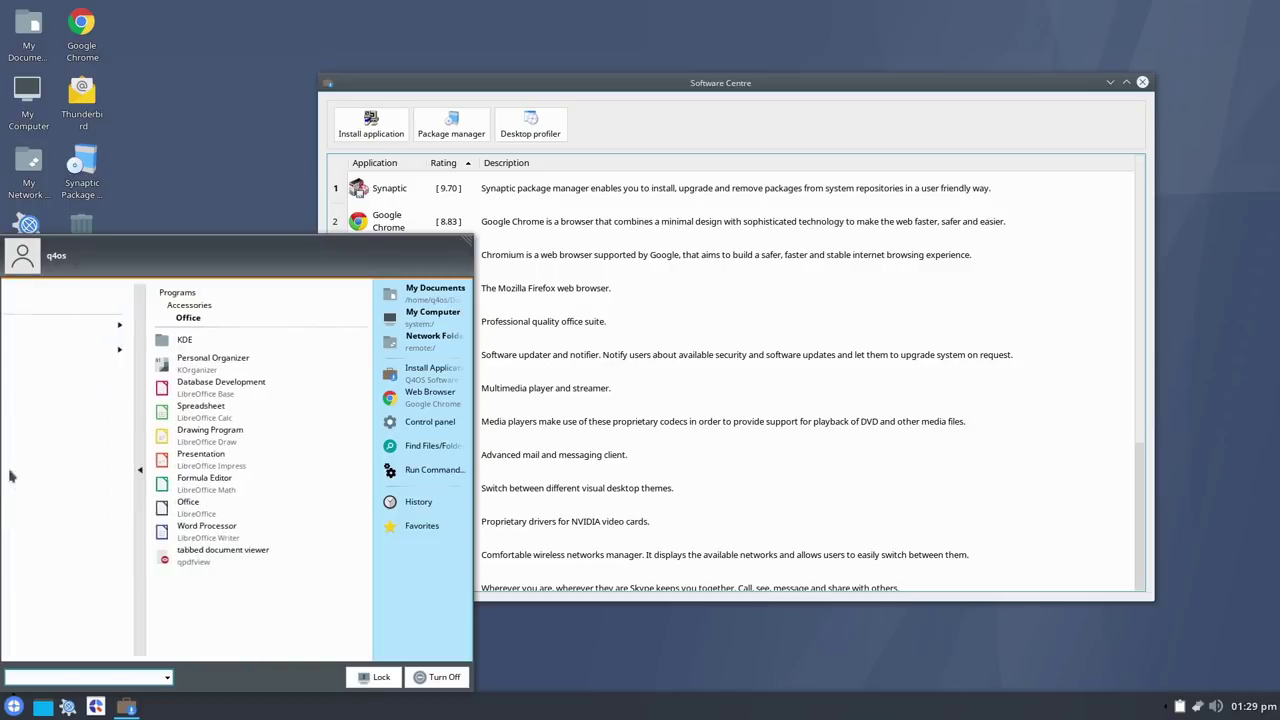
{"action": "left_click", "coordinate": [14, 474]}
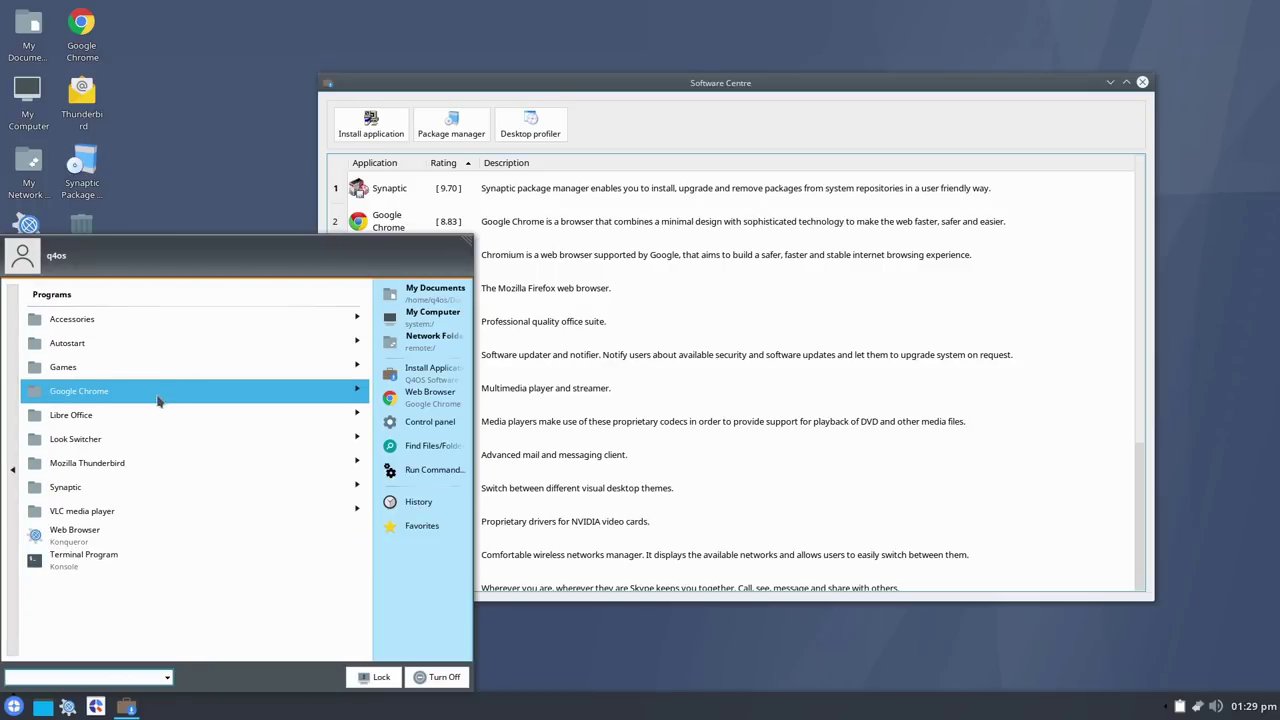
{"action": "left_click", "coordinate": [130, 425]}
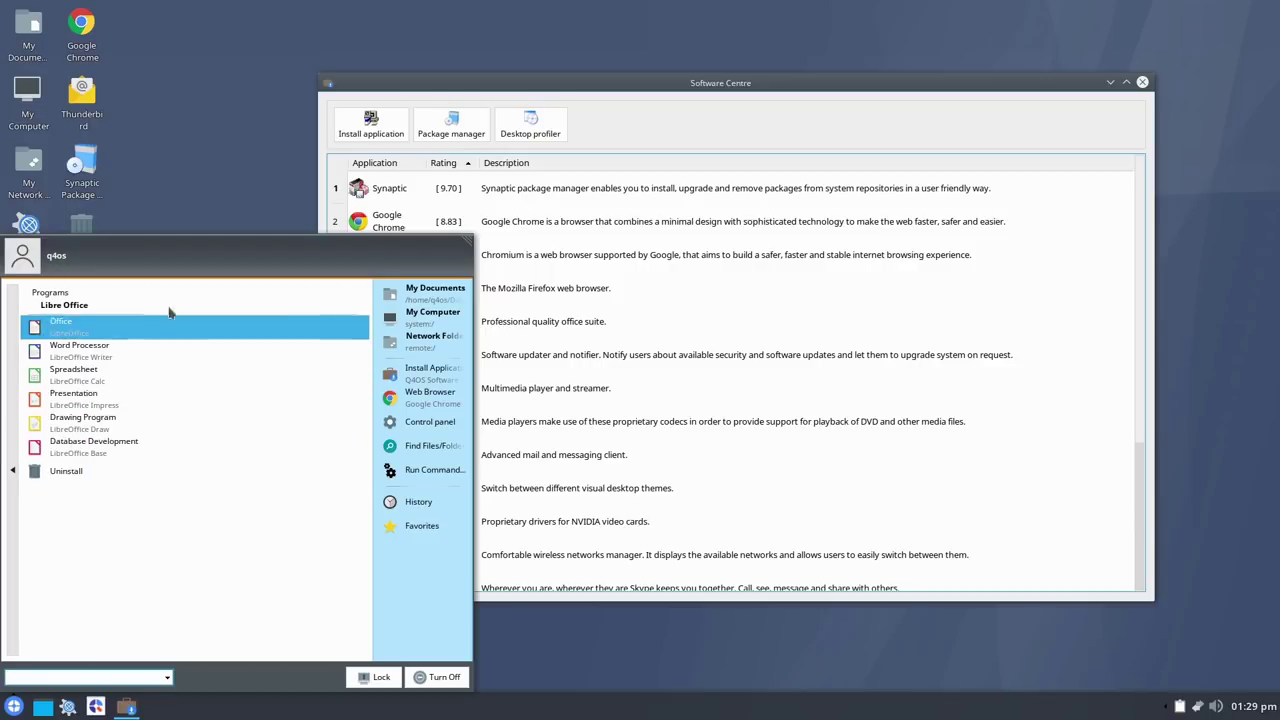
{"action": "left_click", "coordinate": [18, 462]}
{"action": "left_click", "coordinate": [185, 206]}
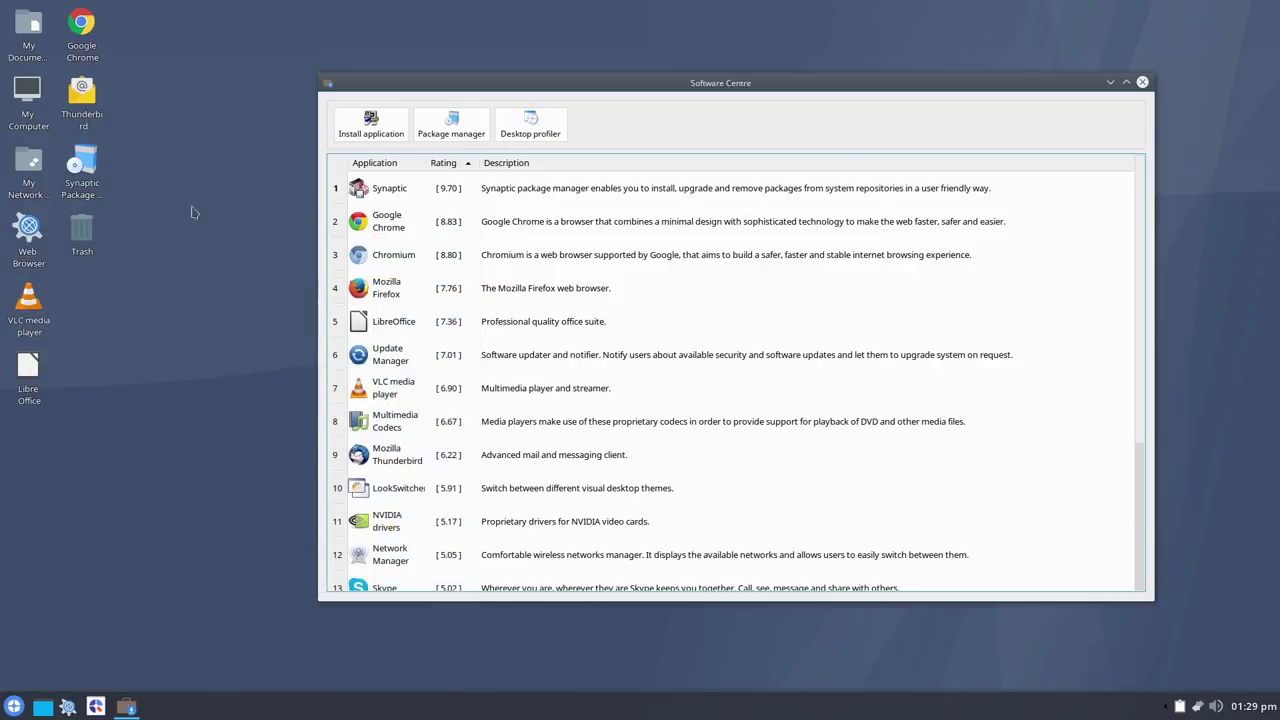
{"action": "left_click", "coordinate": [1142, 82]}
Select and apply the KickOff start menu style, then dismiss the opened start menu
{"action": "left_click", "coordinate": [705, 434]}
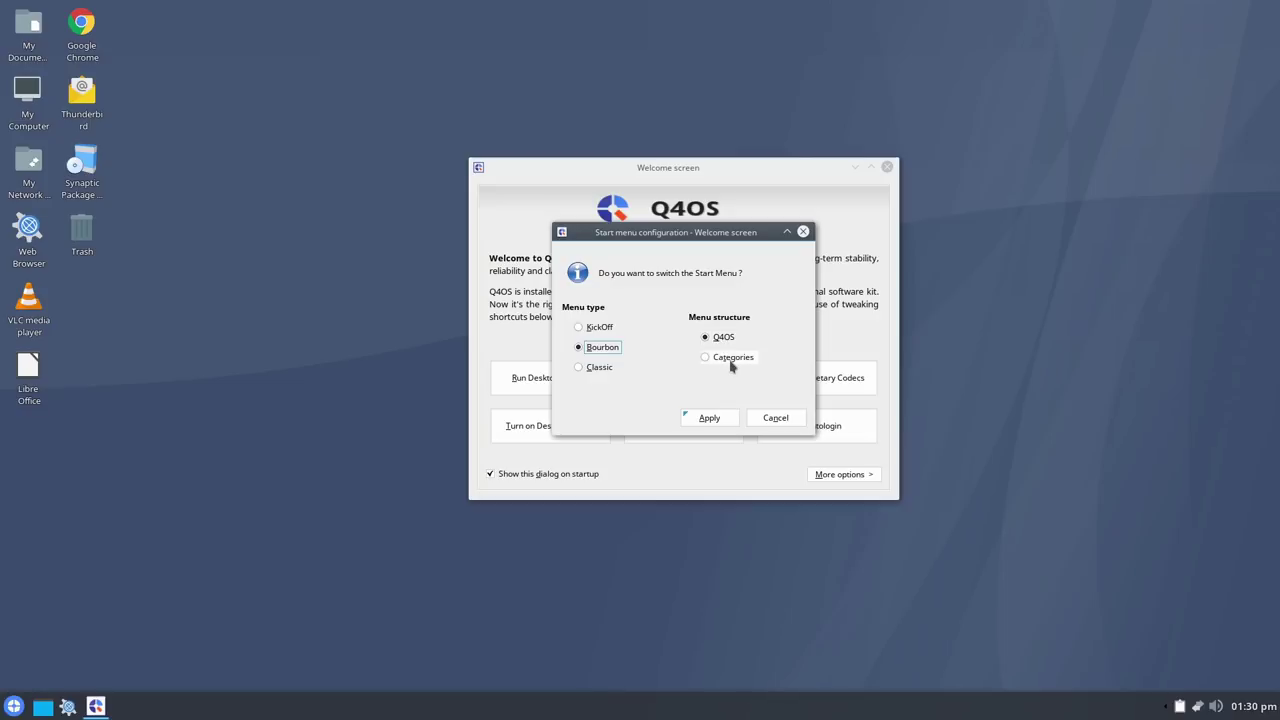
{"action": "left_click", "coordinate": [596, 328]}
{"action": "left_click", "coordinate": [710, 418]}
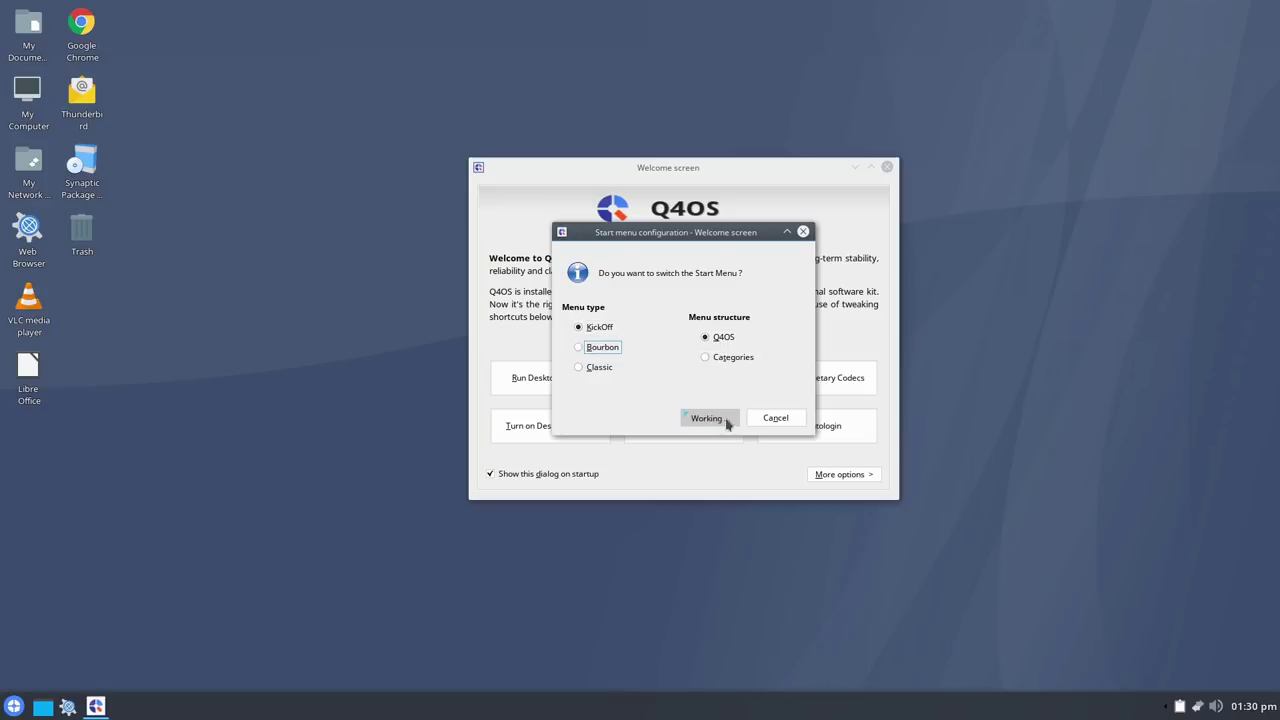
{"action": "left_click", "coordinate": [14, 706]}
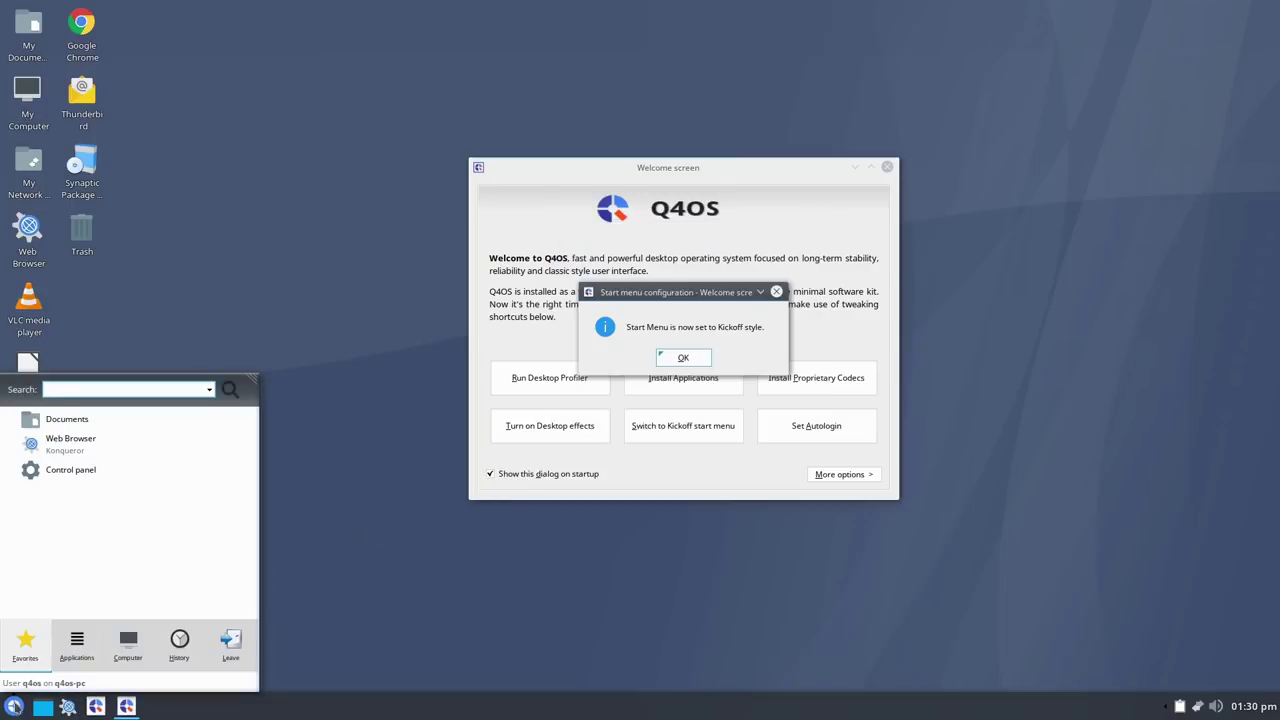
{"action": "left_click", "coordinate": [314, 540]}
{"action": "left_click", "coordinate": [676, 358]}
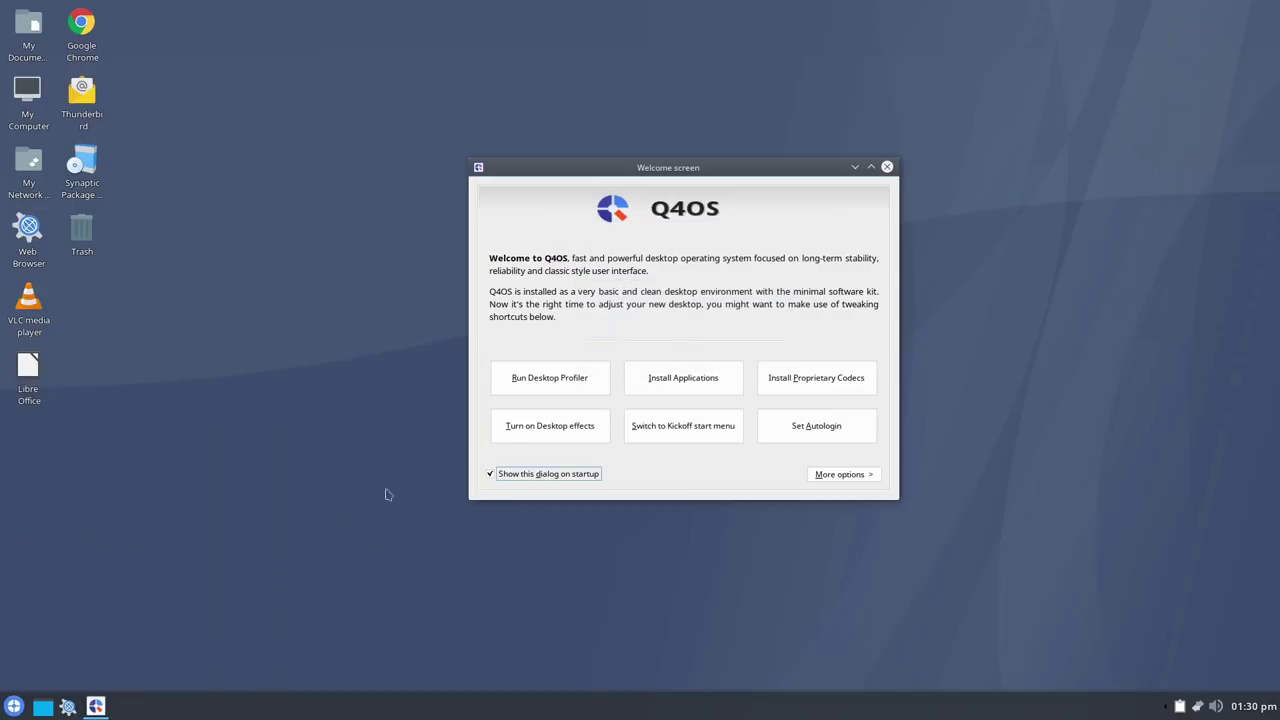
{"action": "left_click", "coordinate": [12, 706]}
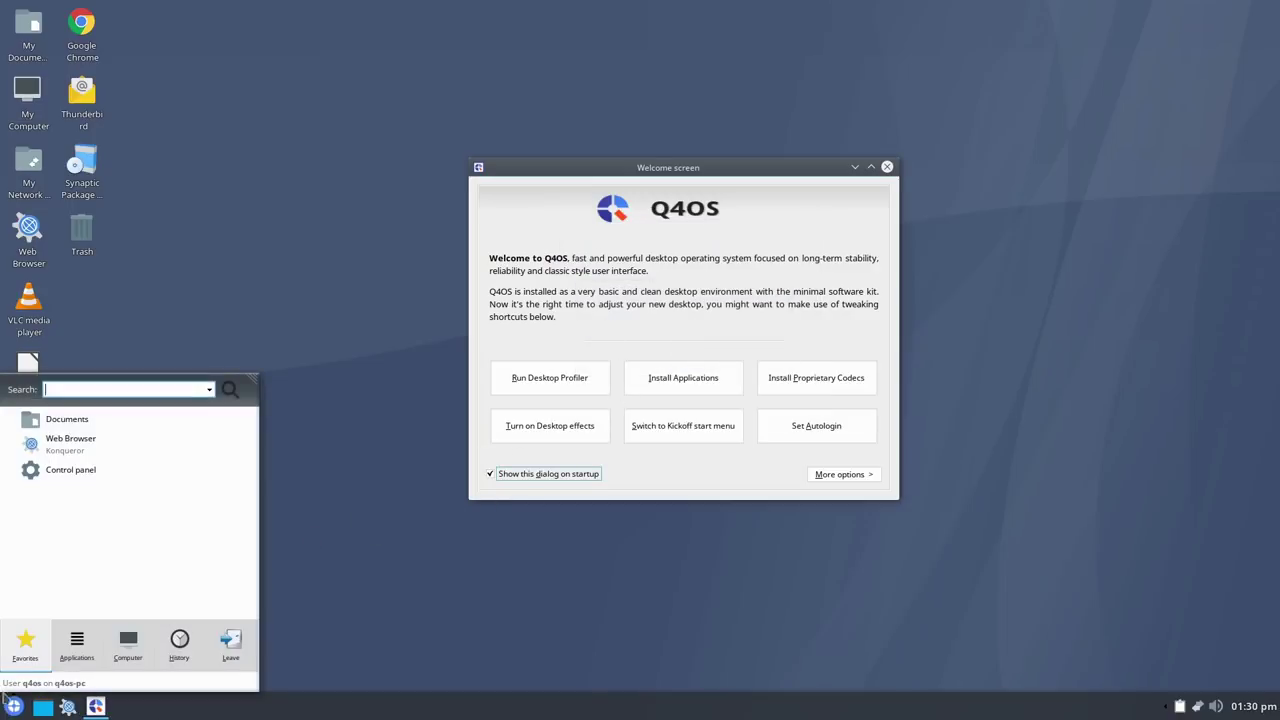
{"action": "left_click", "coordinate": [77, 645]}
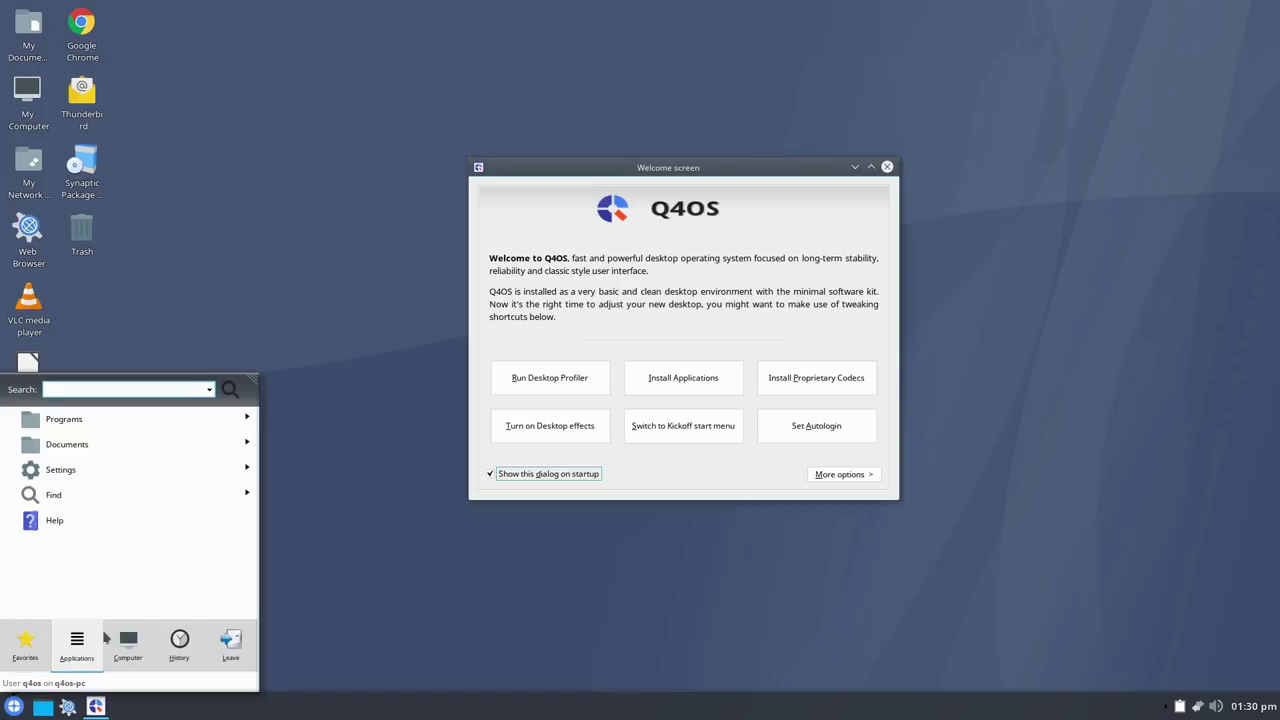
{"action": "left_click", "coordinate": [112, 443]}
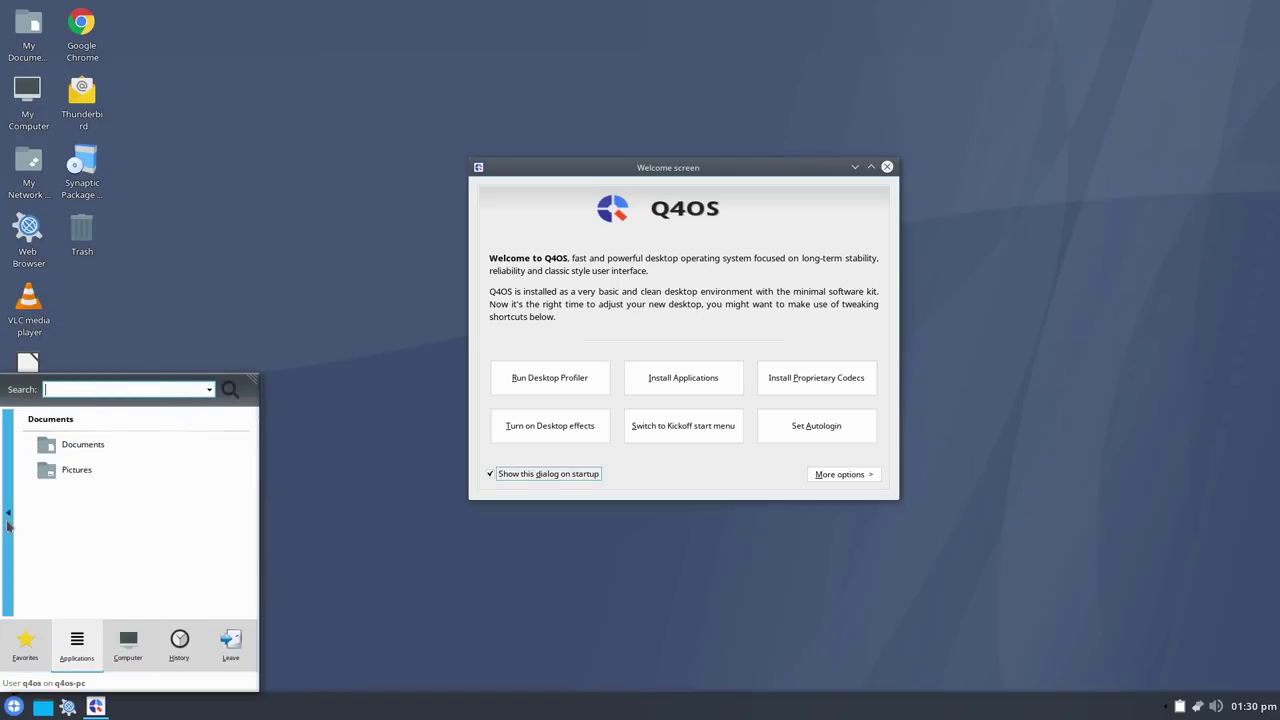
{"action": "left_click", "coordinate": [8, 505]}
{"action": "left_click", "coordinate": [119, 421]}
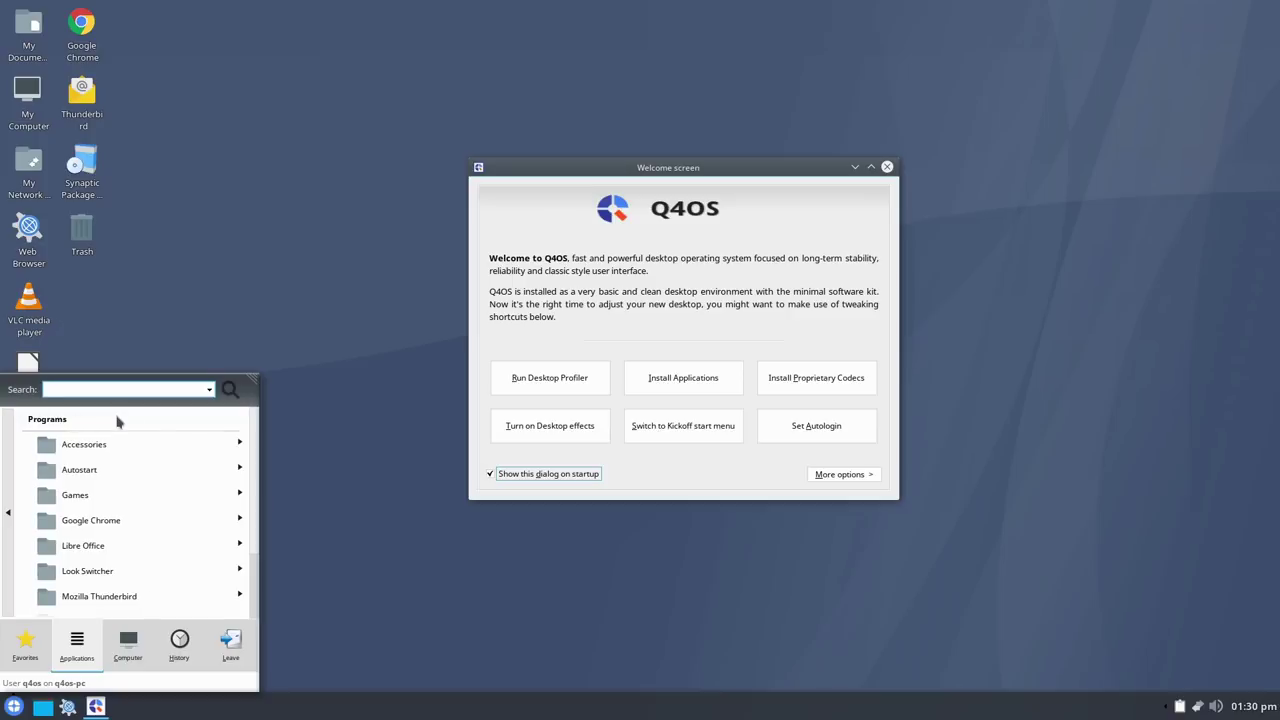
{"action": "left_click", "coordinate": [126, 479]}
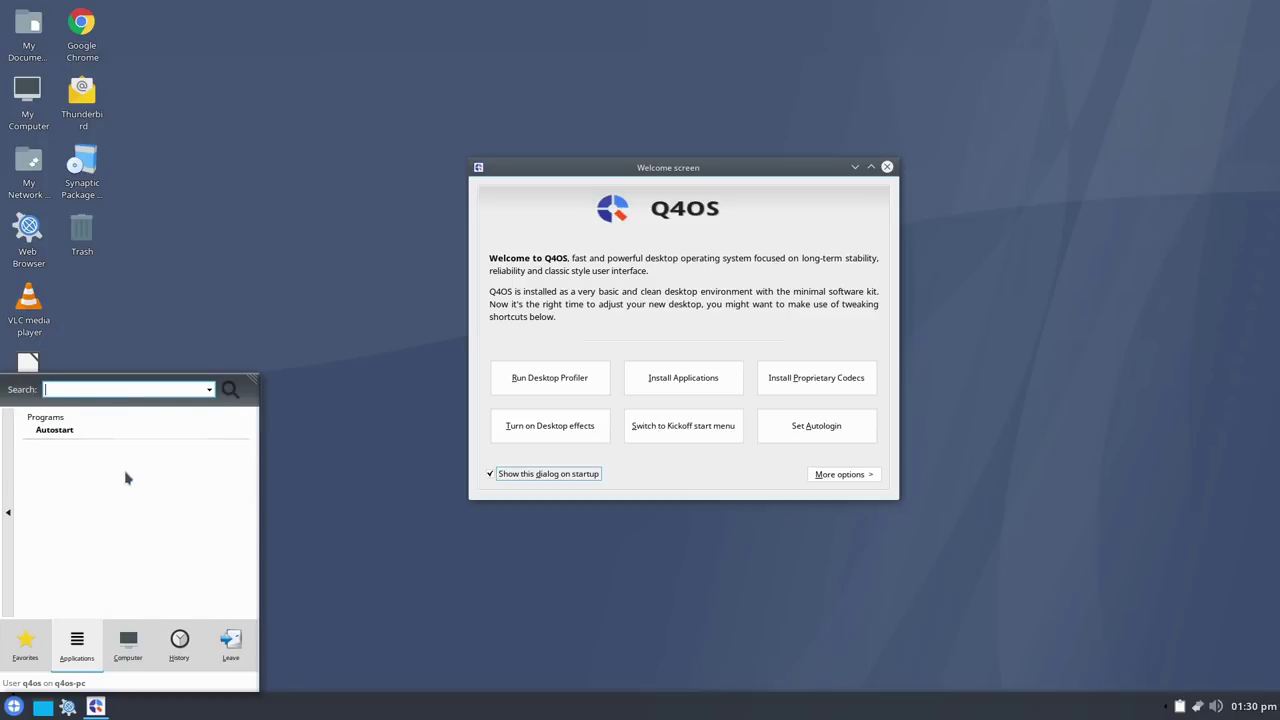
{"action": "left_click", "coordinate": [8, 511]}
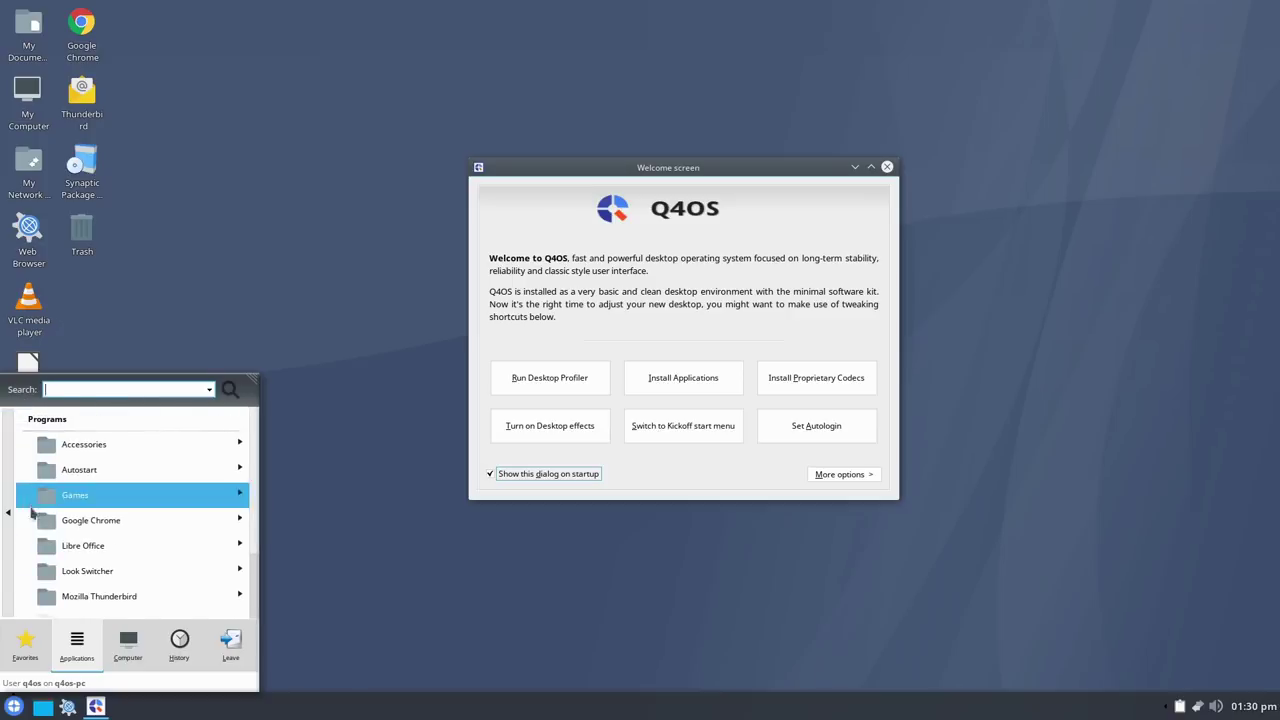
{"action": "left_click", "coordinate": [112, 530]}
{"action": "left_click", "coordinate": [5, 543]}
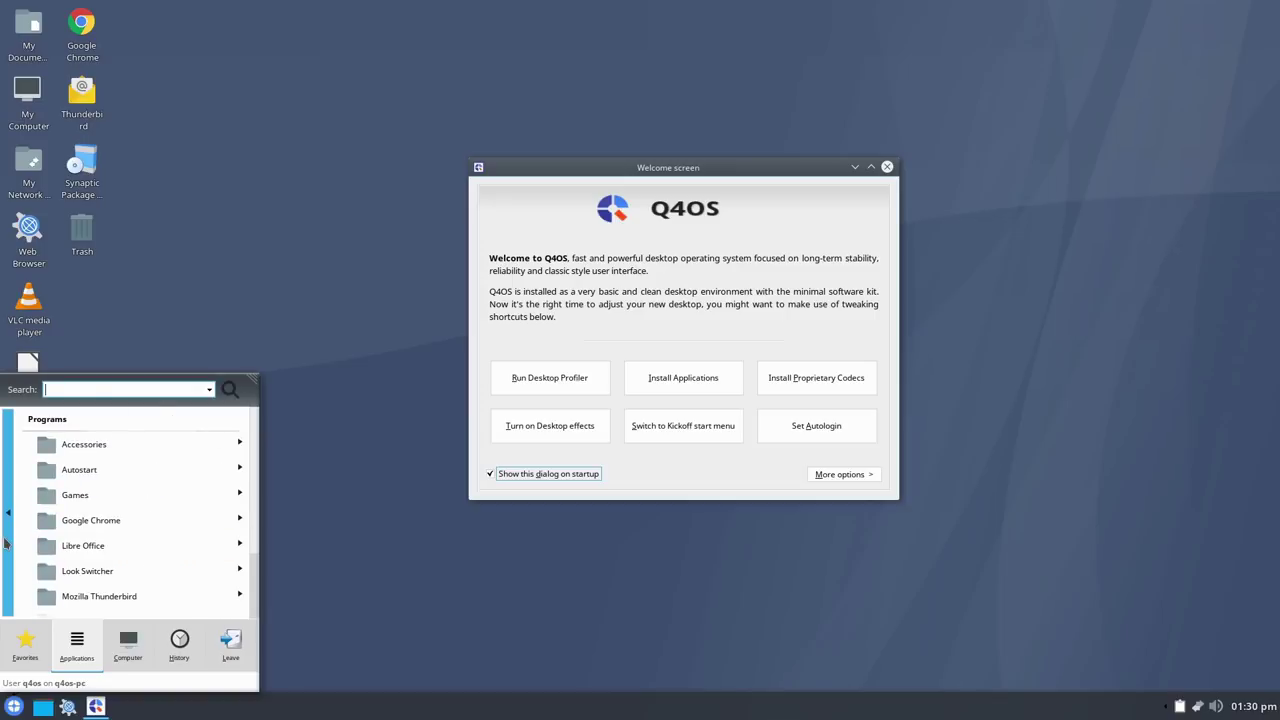
{"action": "left_click", "coordinate": [8, 534]}
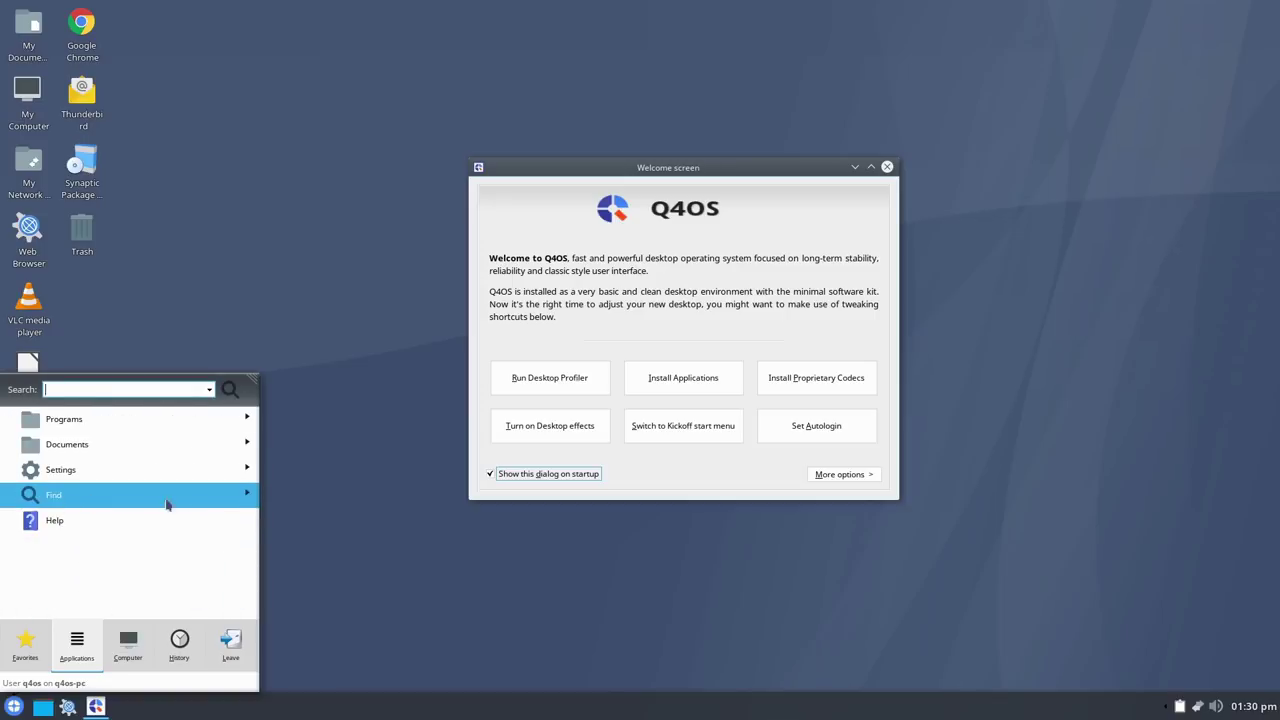
{"action": "left_click", "coordinate": [624, 533]}
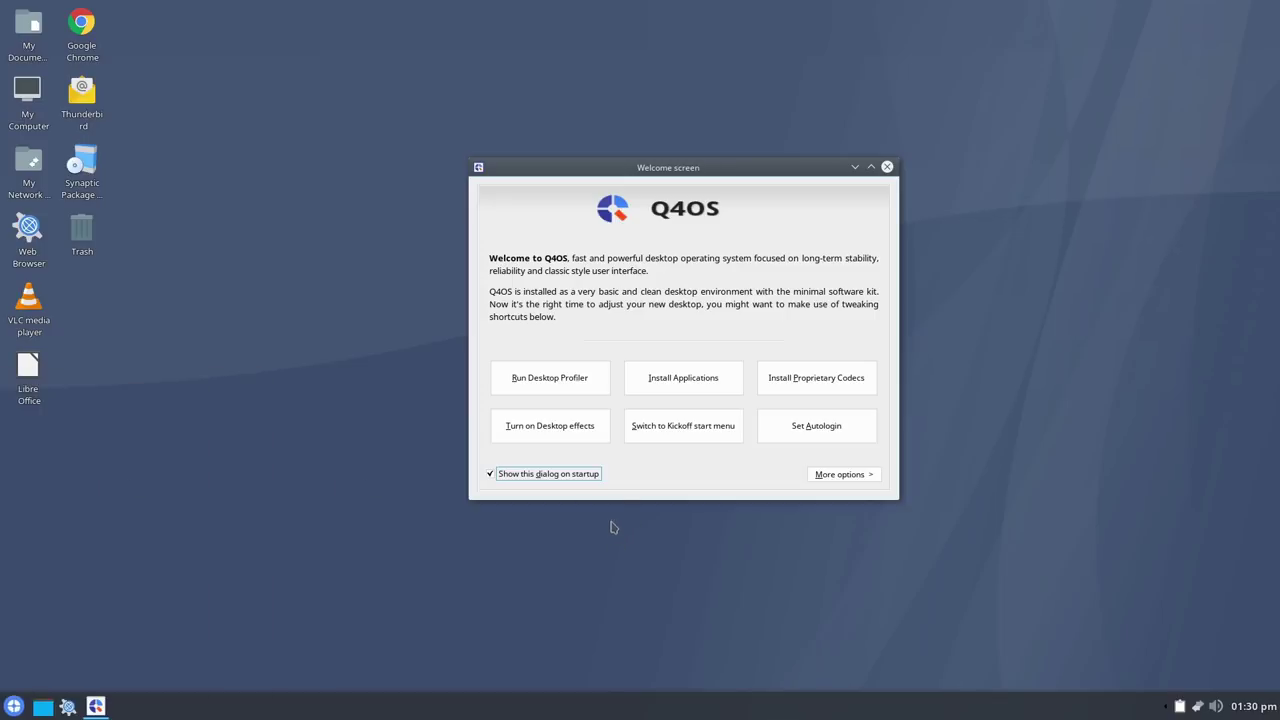
Set the start menu to Bourbon type with the Categories structure, apply it, and confirm
{"action": "left_click", "coordinate": [668, 428]}
{"action": "left_click", "coordinate": [603, 369]}
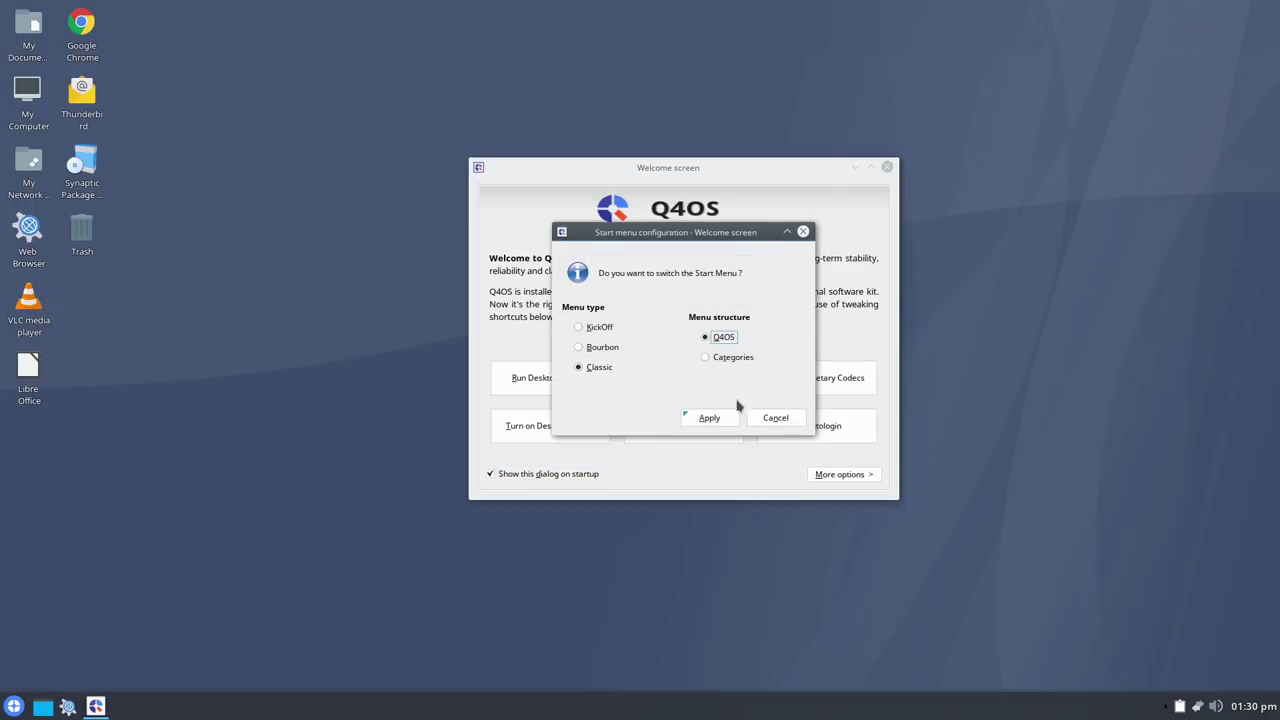
{"action": "left_click", "coordinate": [722, 360]}
{"action": "left_click", "coordinate": [606, 350]}
{"action": "left_click", "coordinate": [710, 415]}
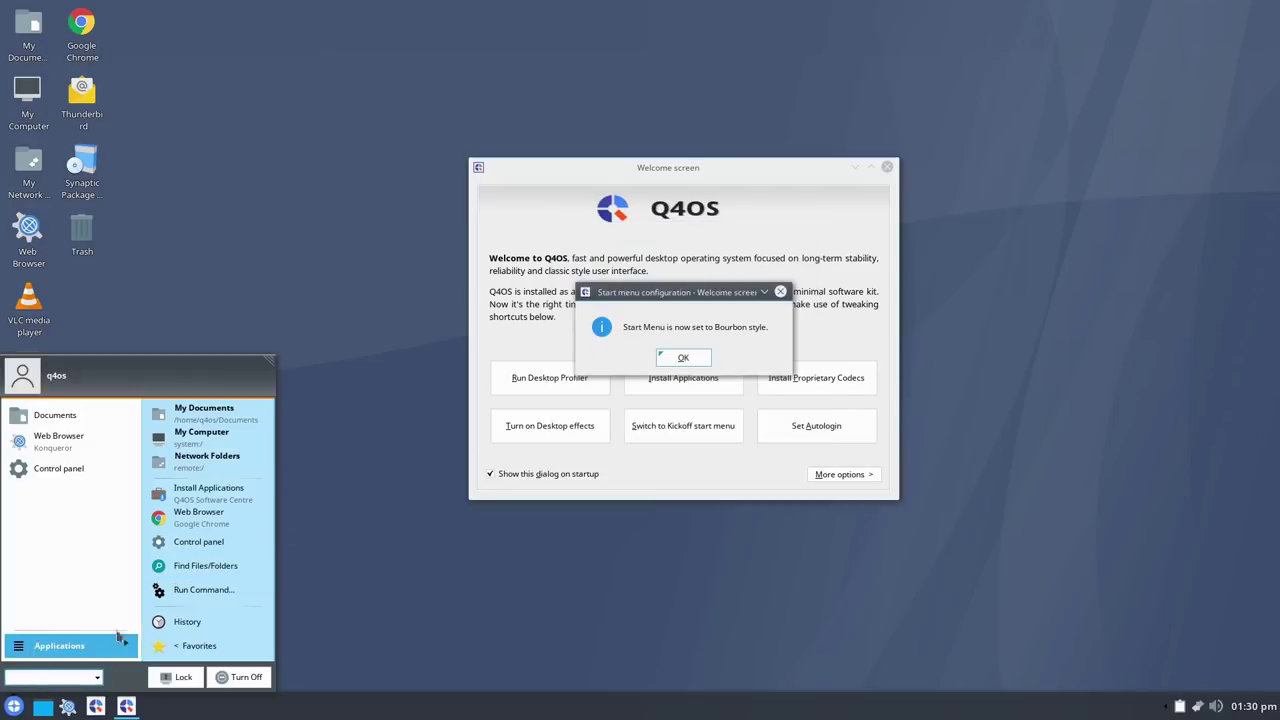
{"action": "left_click", "coordinate": [678, 360]}
{"action": "left_click", "coordinate": [683, 357]}
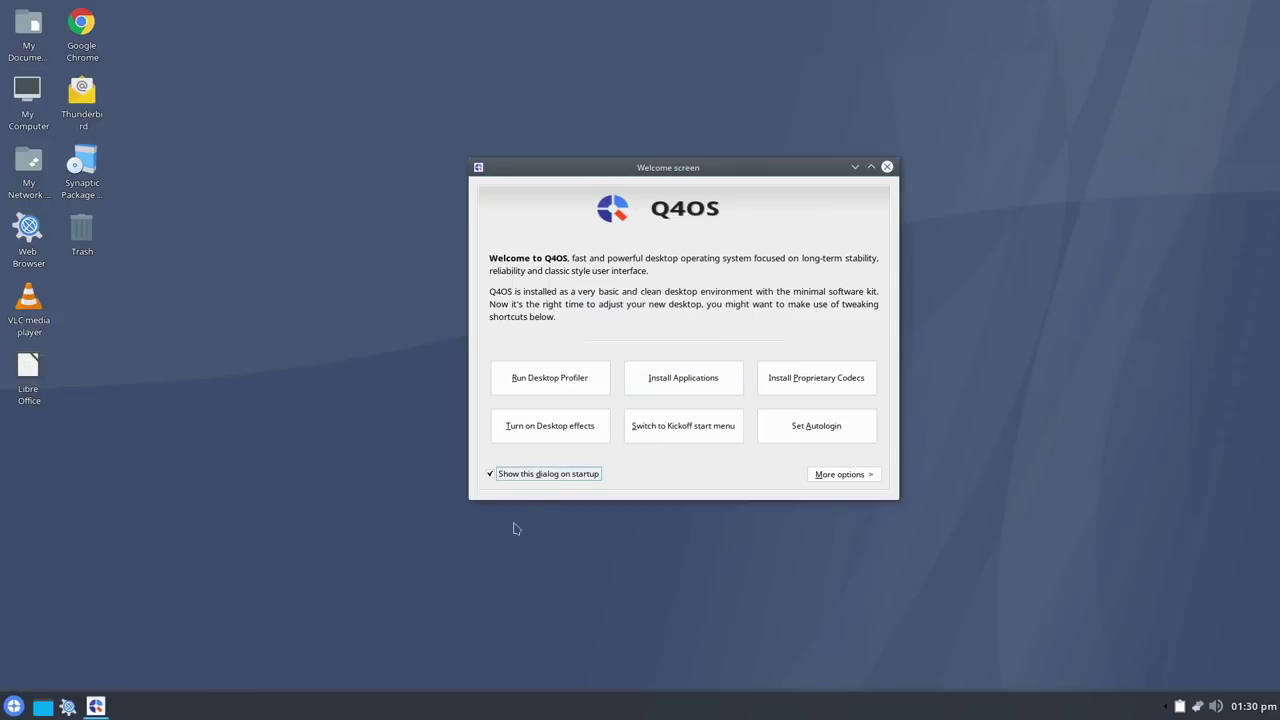
Browse the Games and Multimedia categories in the new Bourbon start menu
{"action": "left_click", "coordinate": [656, 430]}
{"action": "left_click", "coordinate": [14, 705]}
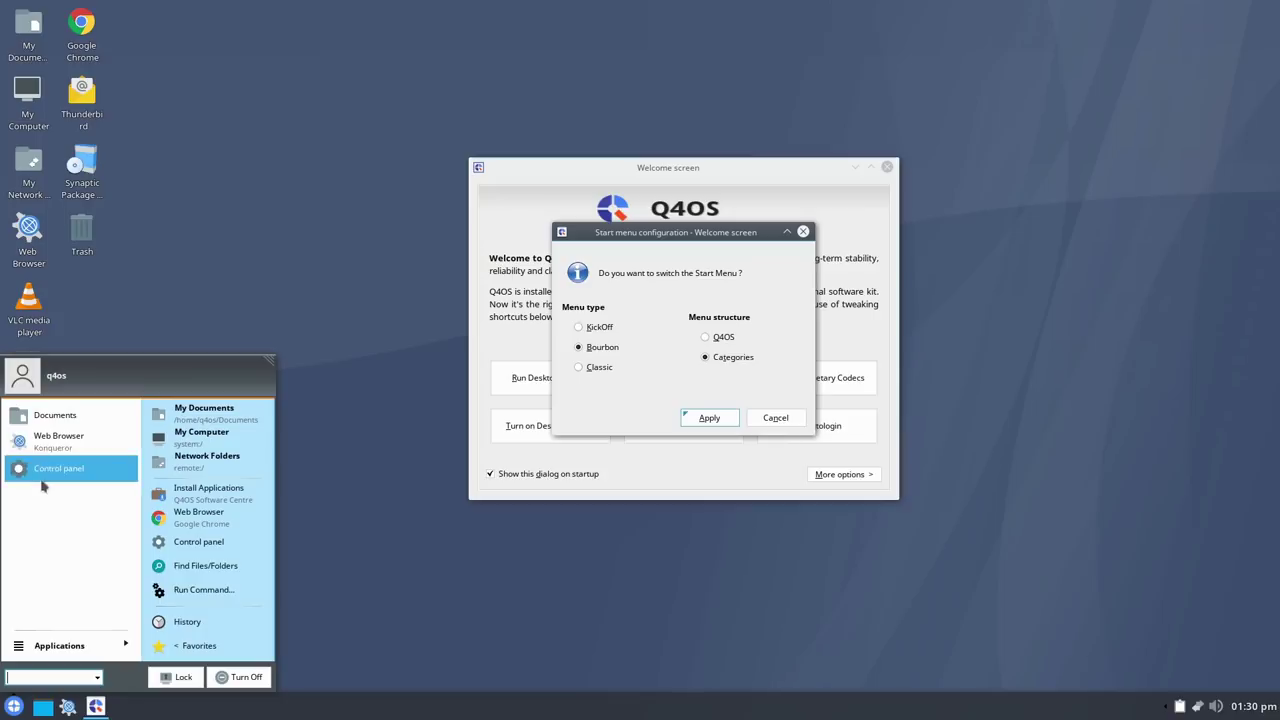
{"action": "left_click", "coordinate": [95, 646]}
{"action": "left_click", "coordinate": [110, 478]}
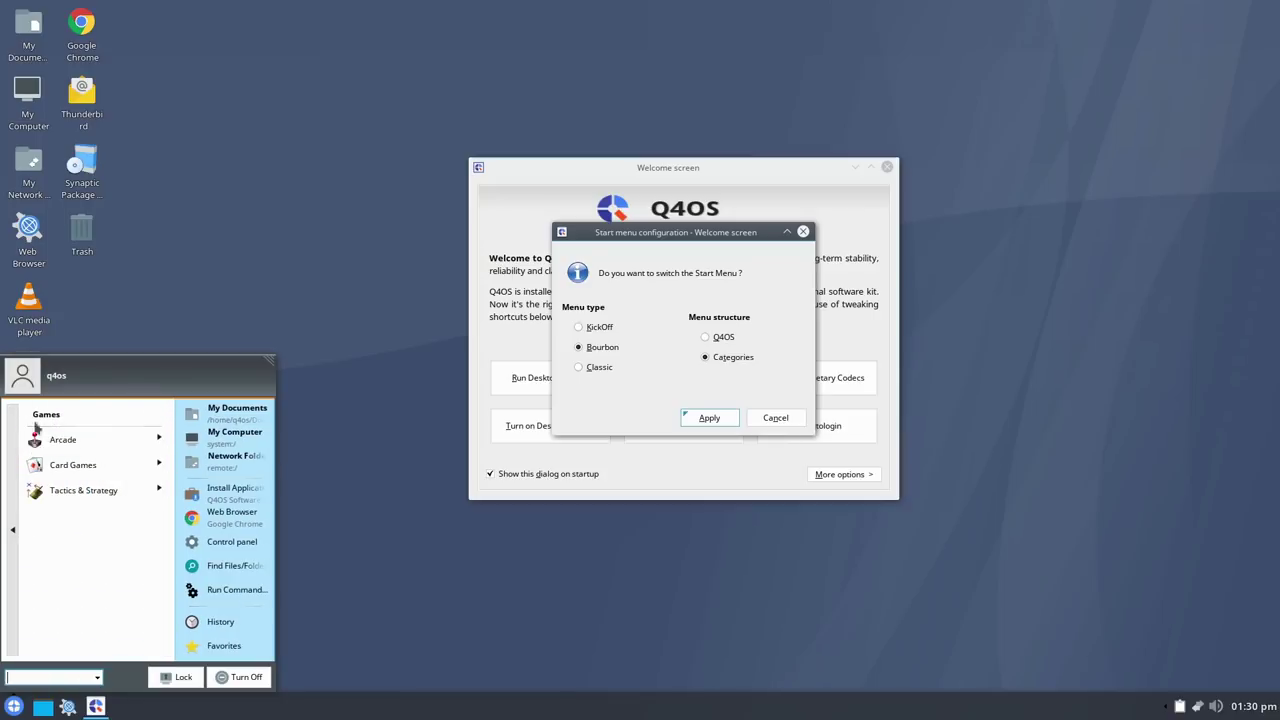
{"action": "left_click", "coordinate": [14, 495]}
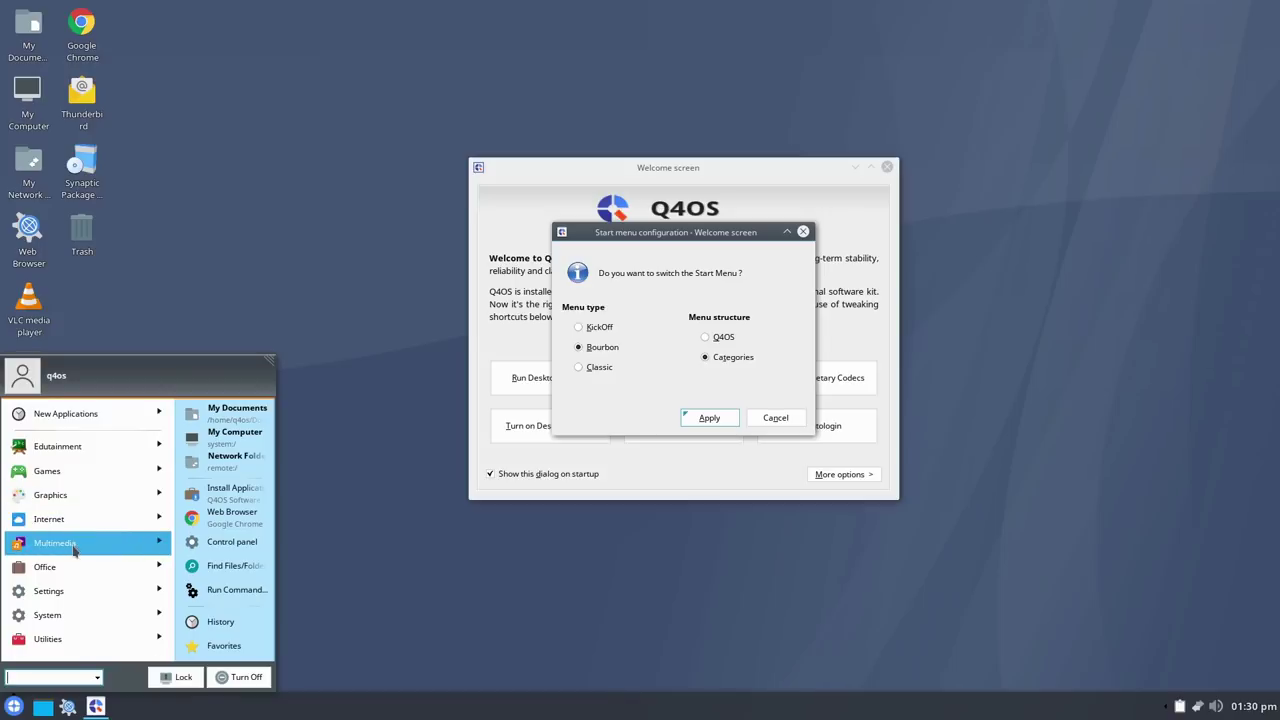
{"action": "left_click", "coordinate": [72, 549]}
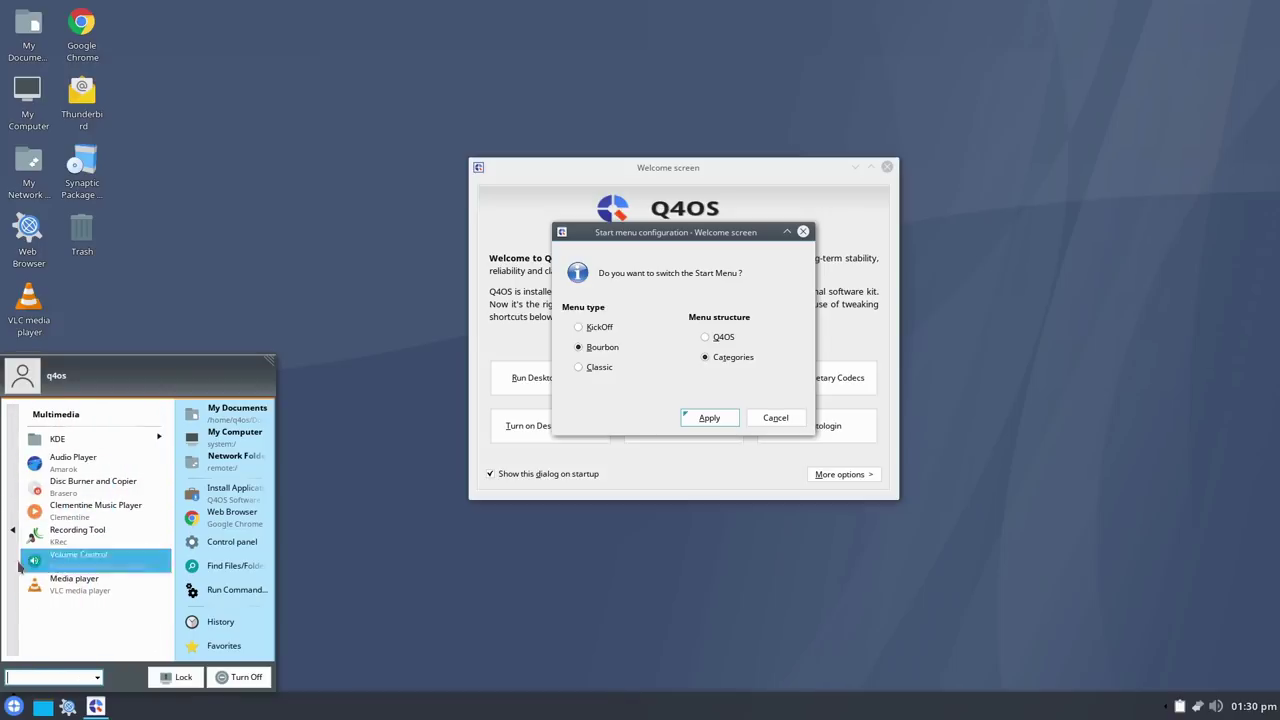
{"action": "left_click", "coordinate": [12, 555]}
{"action": "left_click", "coordinate": [336, 617]}
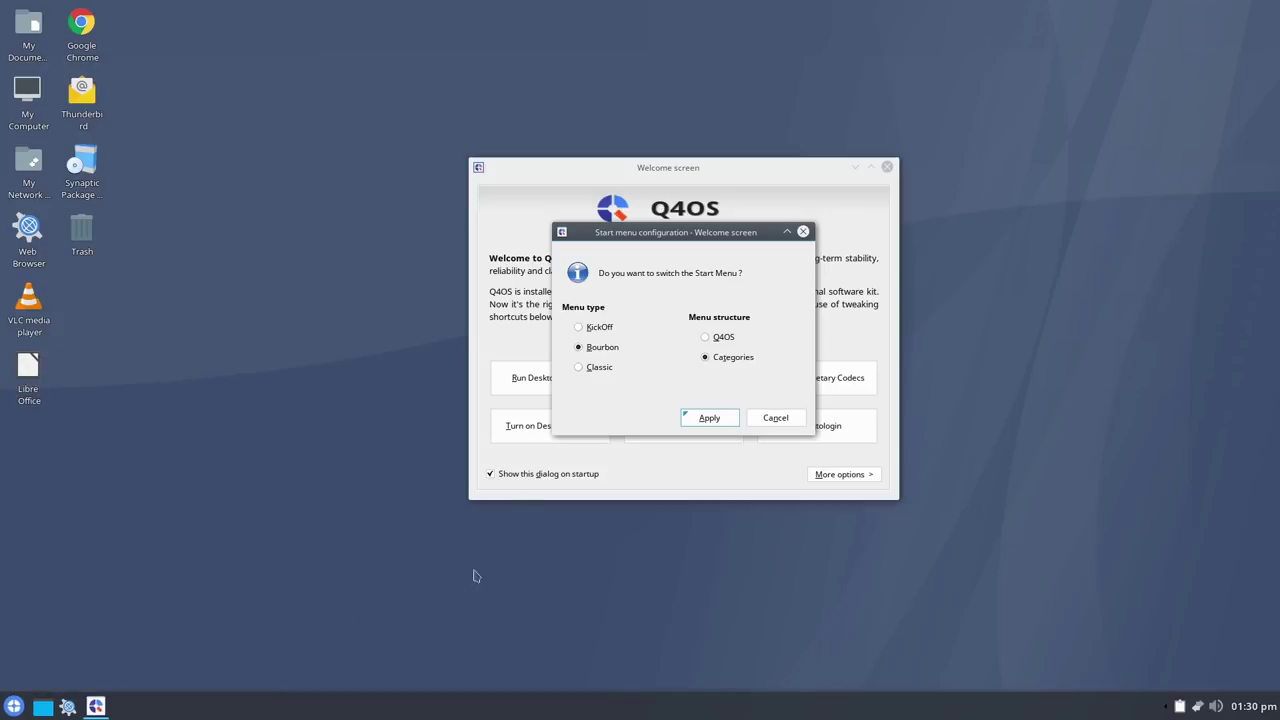
Apply the Classic start menu style and inspect the Classic menu
{"action": "left_click", "coordinate": [722, 418]}
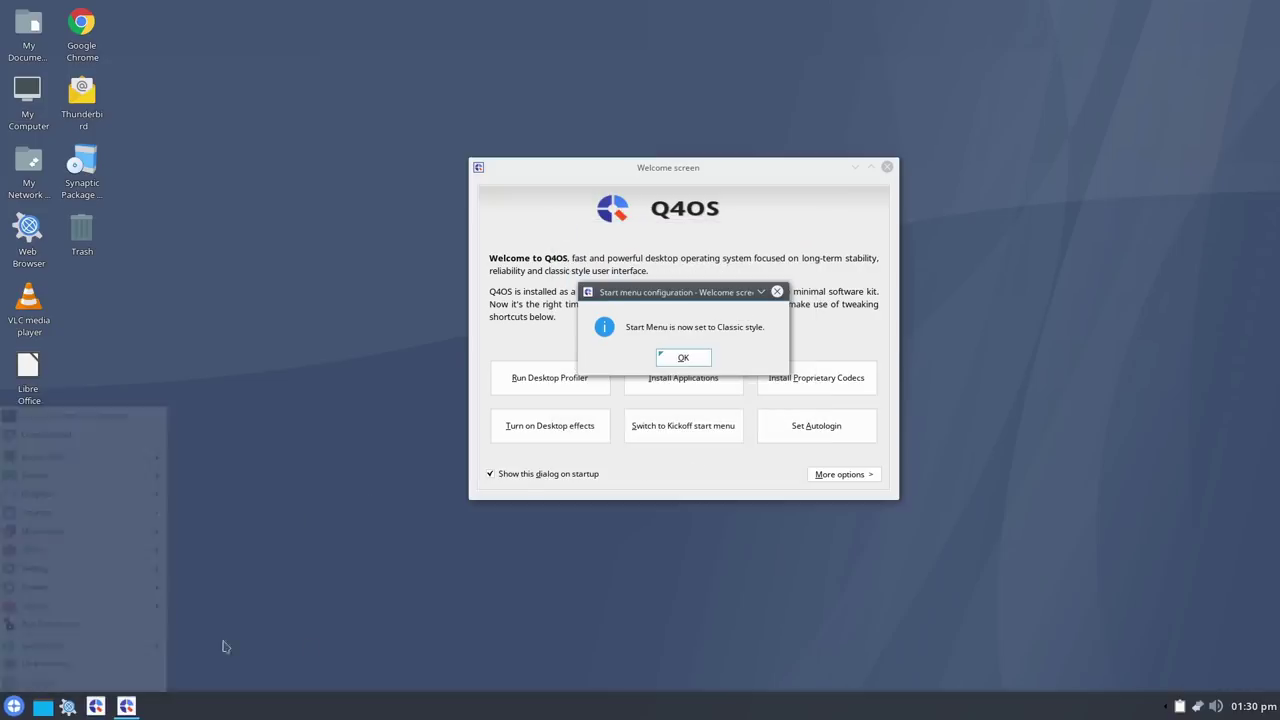
{"action": "left_click", "coordinate": [14, 706]}
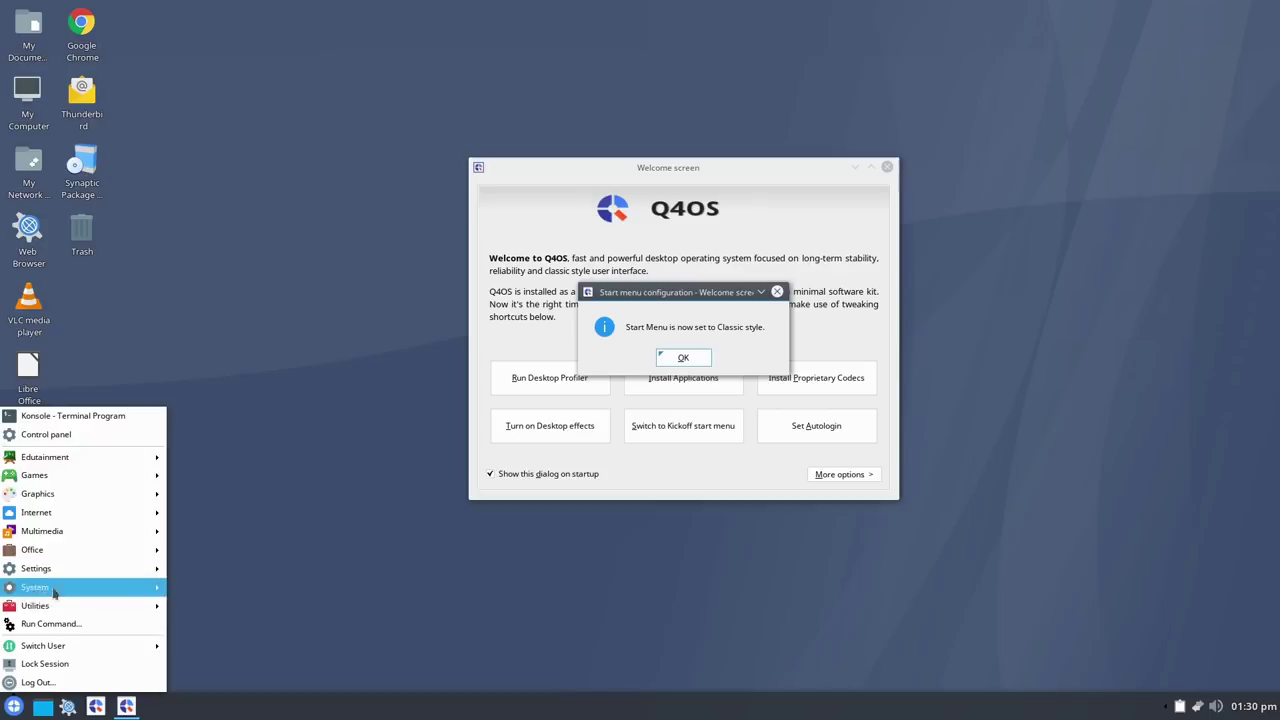
{"action": "left_click", "coordinate": [387, 408]}
{"action": "left_click", "coordinate": [683, 358]}
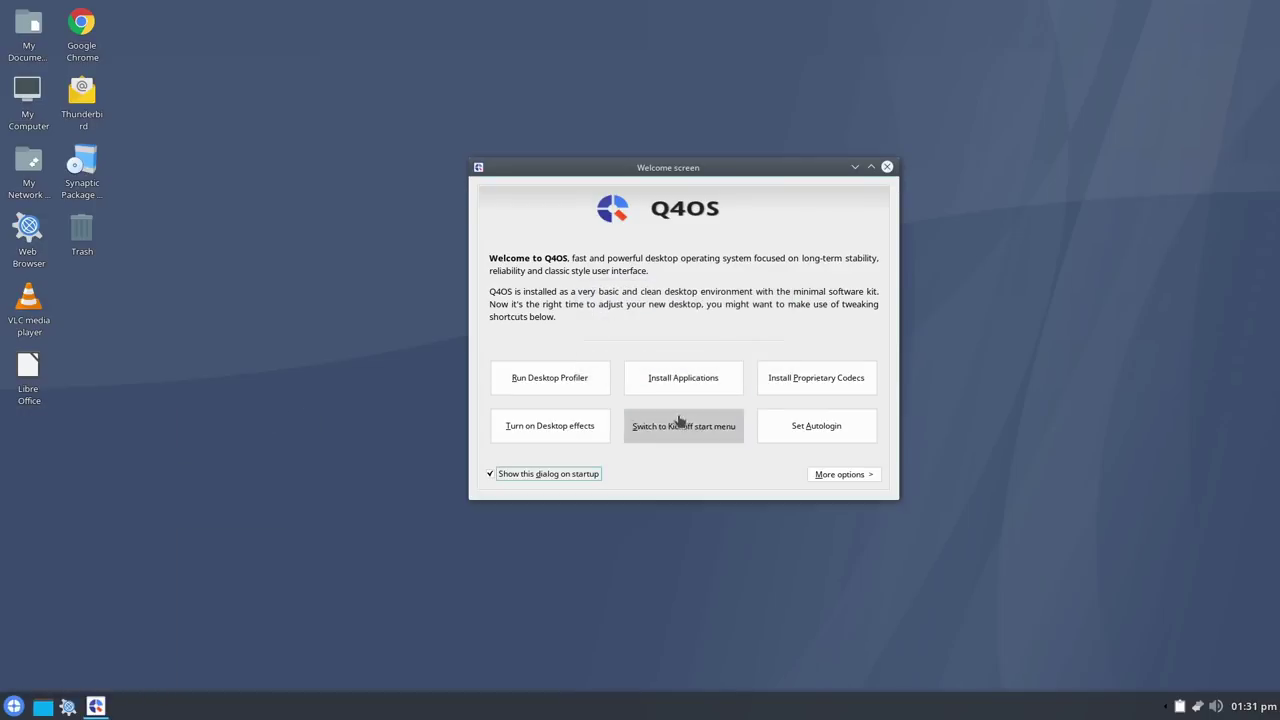
Reapply the Bourbon start menu style, confirm it, and close the Welcome screen
{"action": "left_click", "coordinate": [680, 425]}
{"action": "left_click", "coordinate": [584, 347]}
{"action": "left_click", "coordinate": [720, 420]}
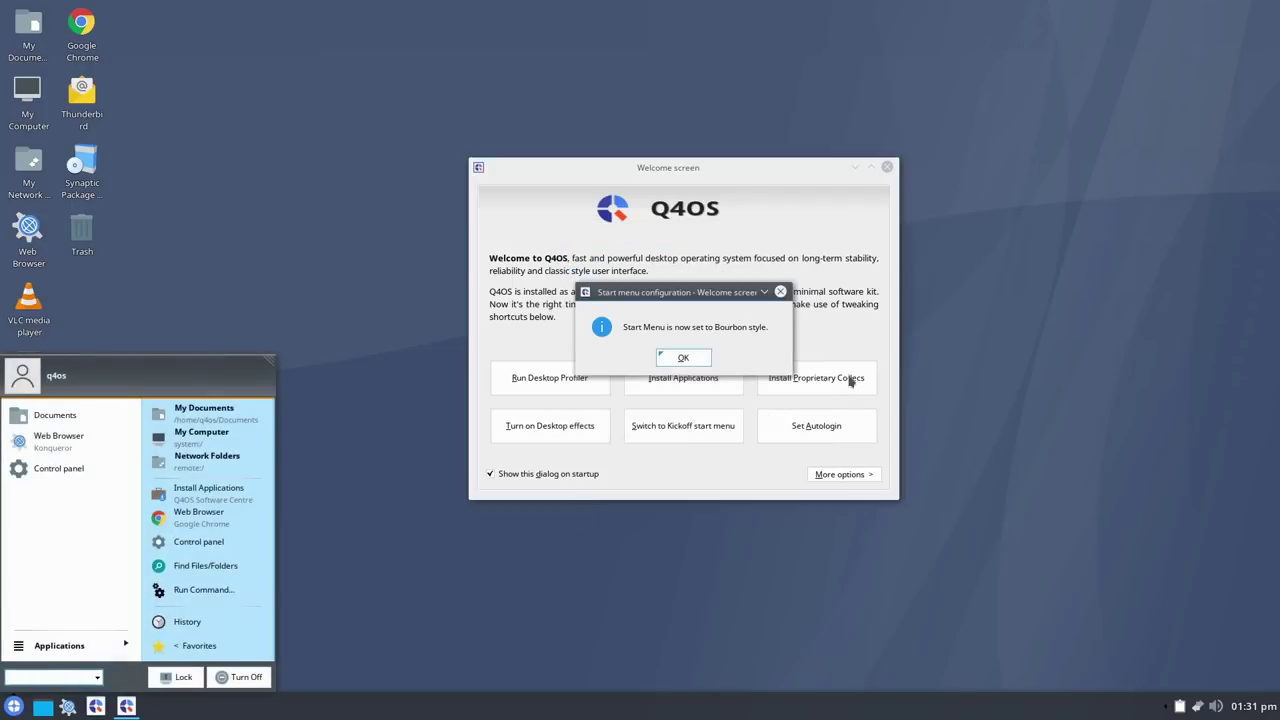
{"action": "left_click", "coordinate": [690, 358]}
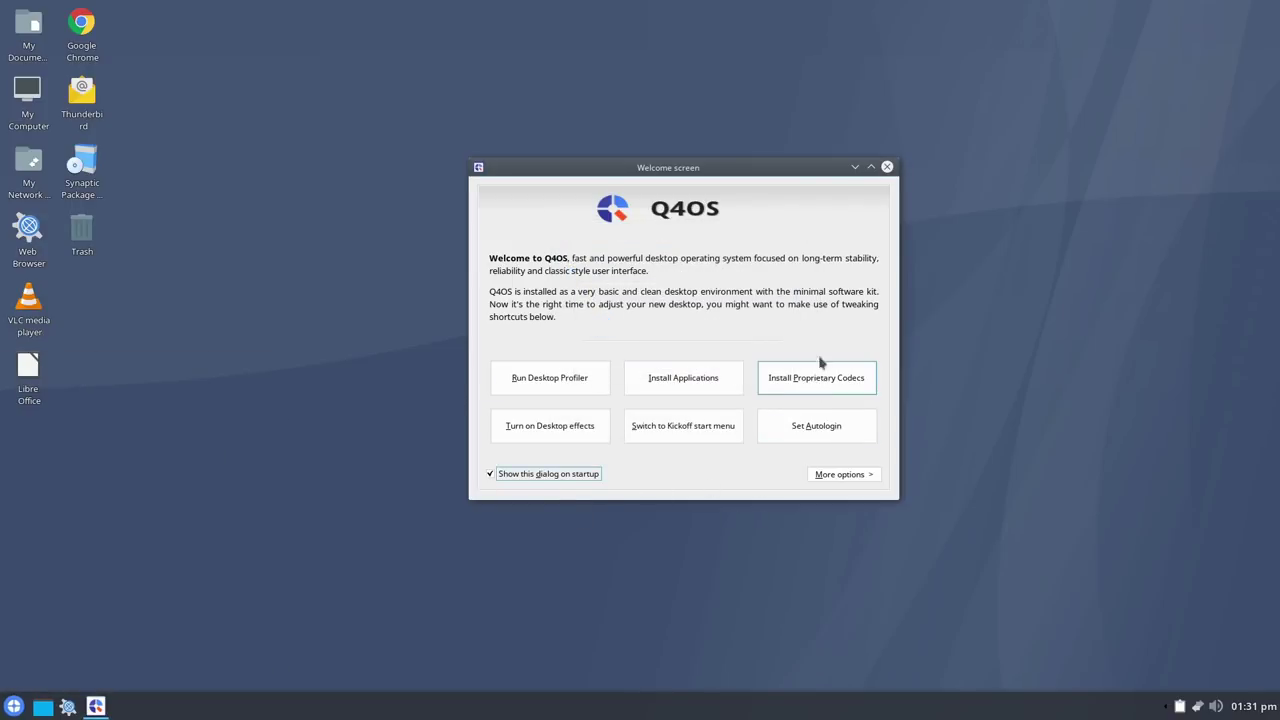
{"action": "left_click", "coordinate": [887, 168]}
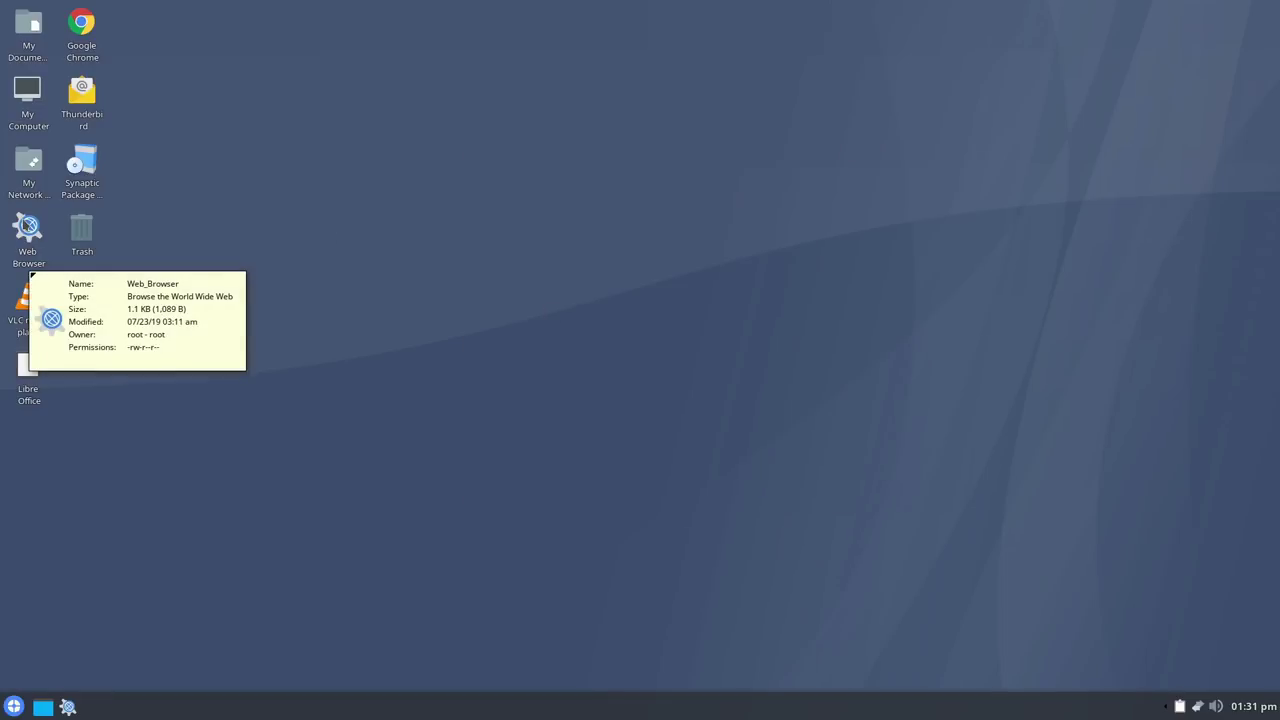
Open and close the web browser, then dismiss Synaptic's introduction and close Synaptic
{"action": "left_click", "coordinate": [28, 224]}
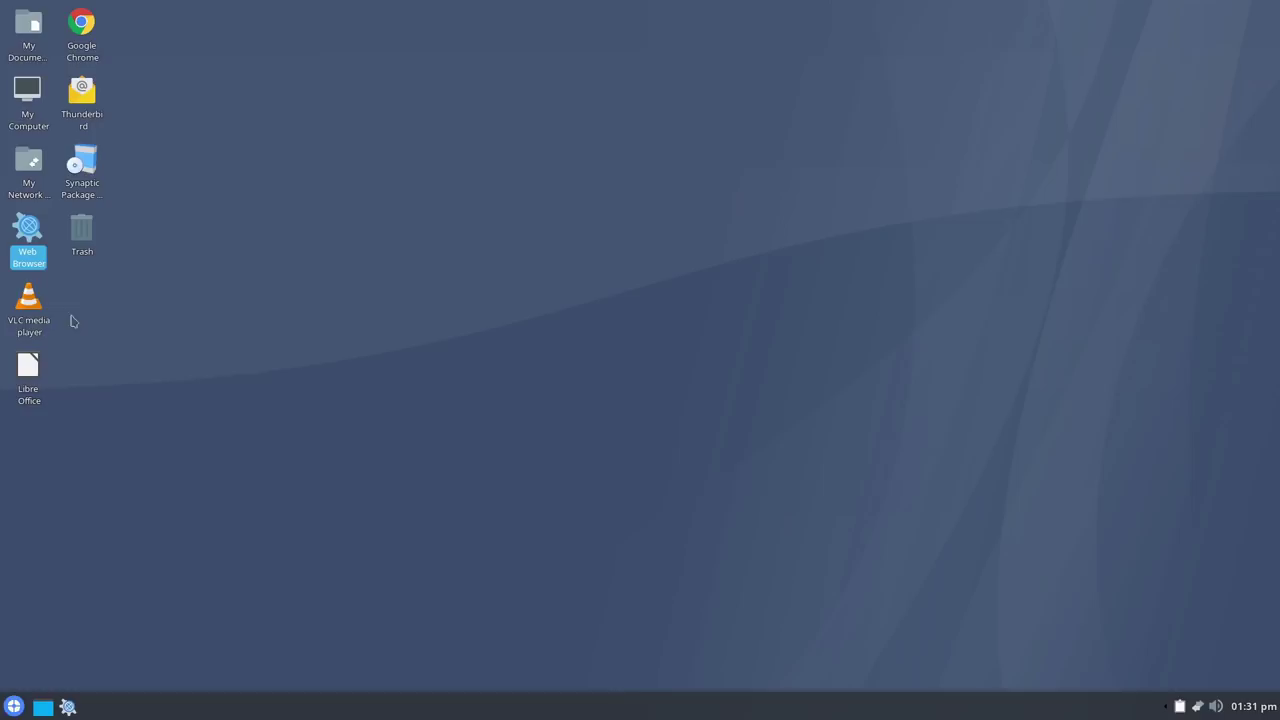
{"action": "double_click", "coordinate": [28, 255]}
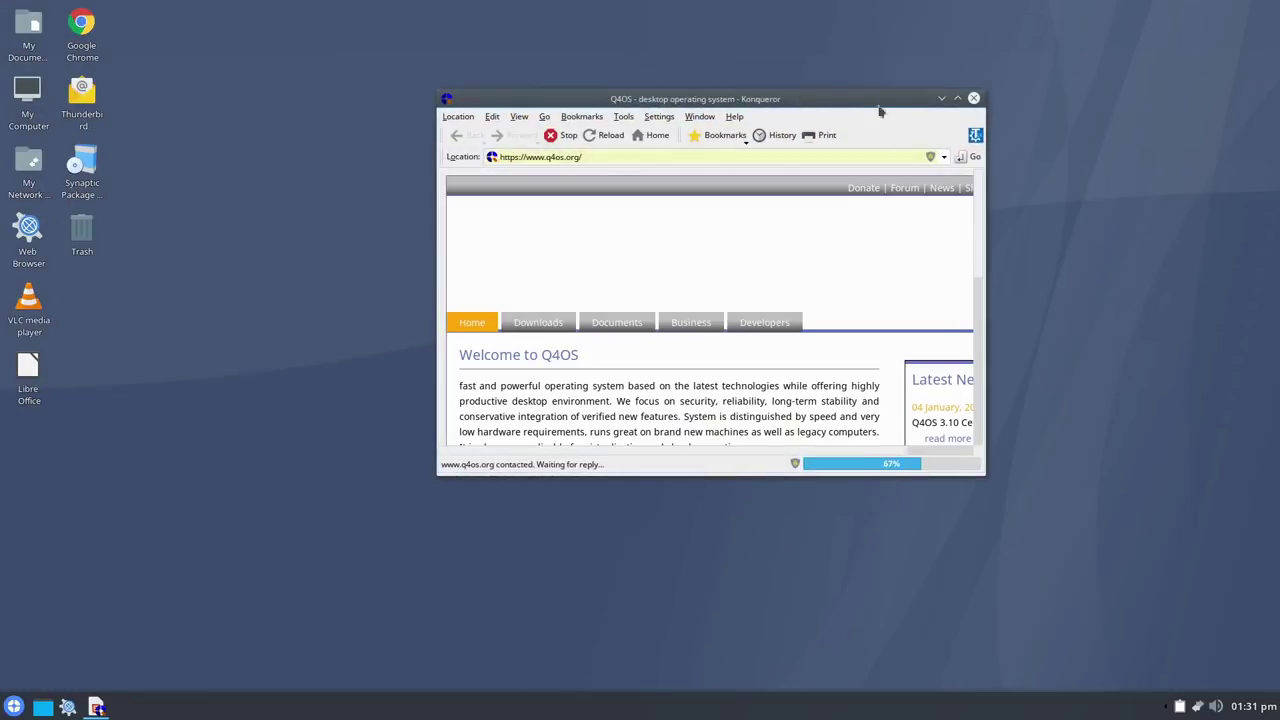
{"action": "left_click", "coordinate": [973, 98]}
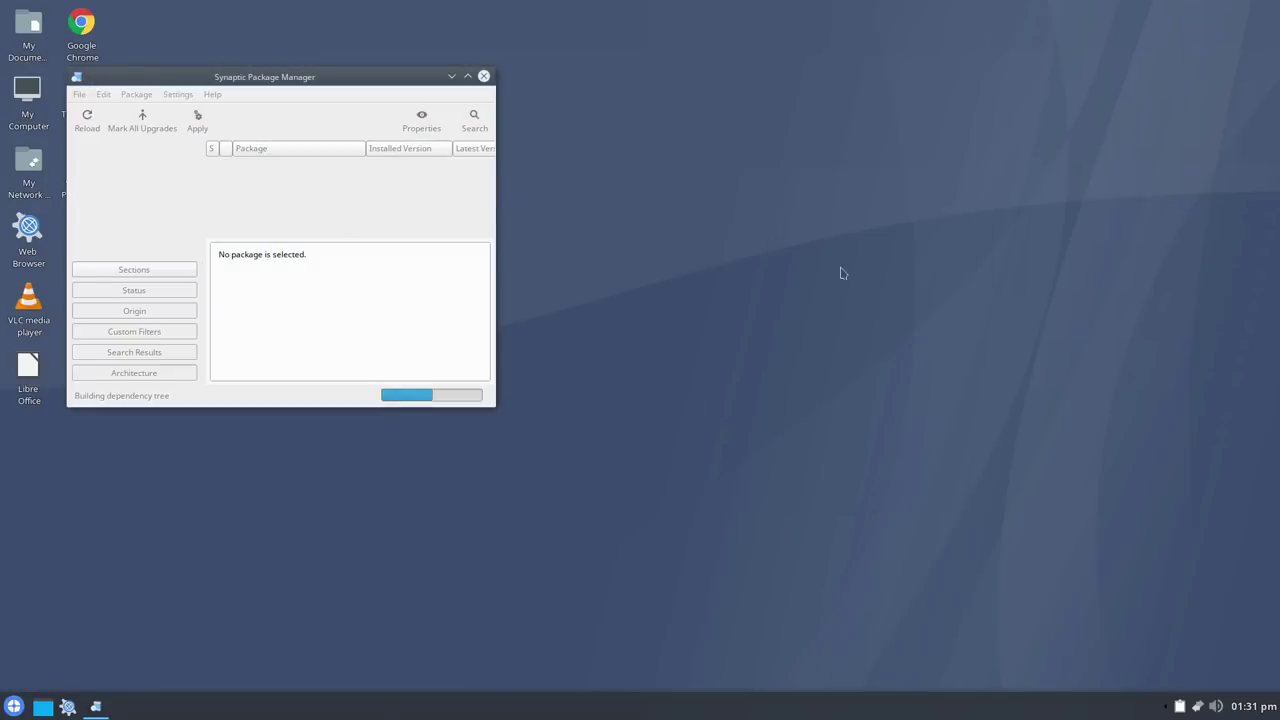
{"action": "left_click_drag", "start_coordinate": [261, 88], "coordinate": [607, 140]}
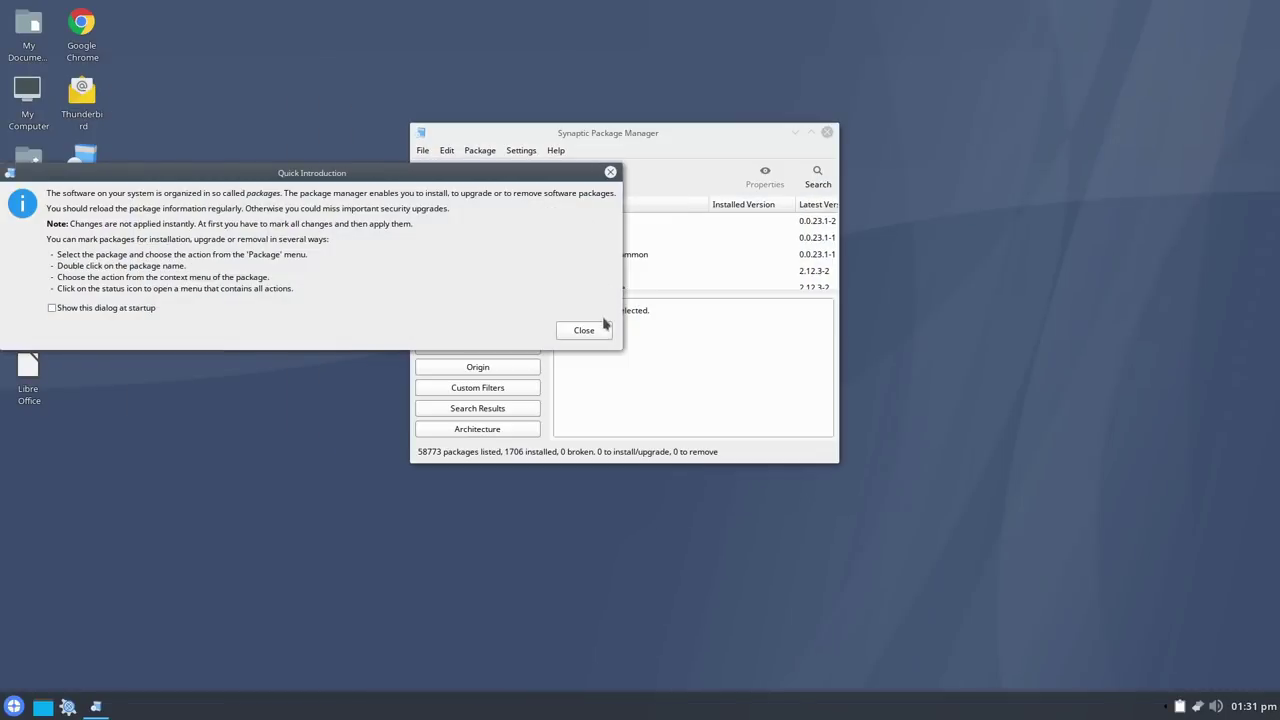
{"action": "left_click", "coordinate": [584, 330]}
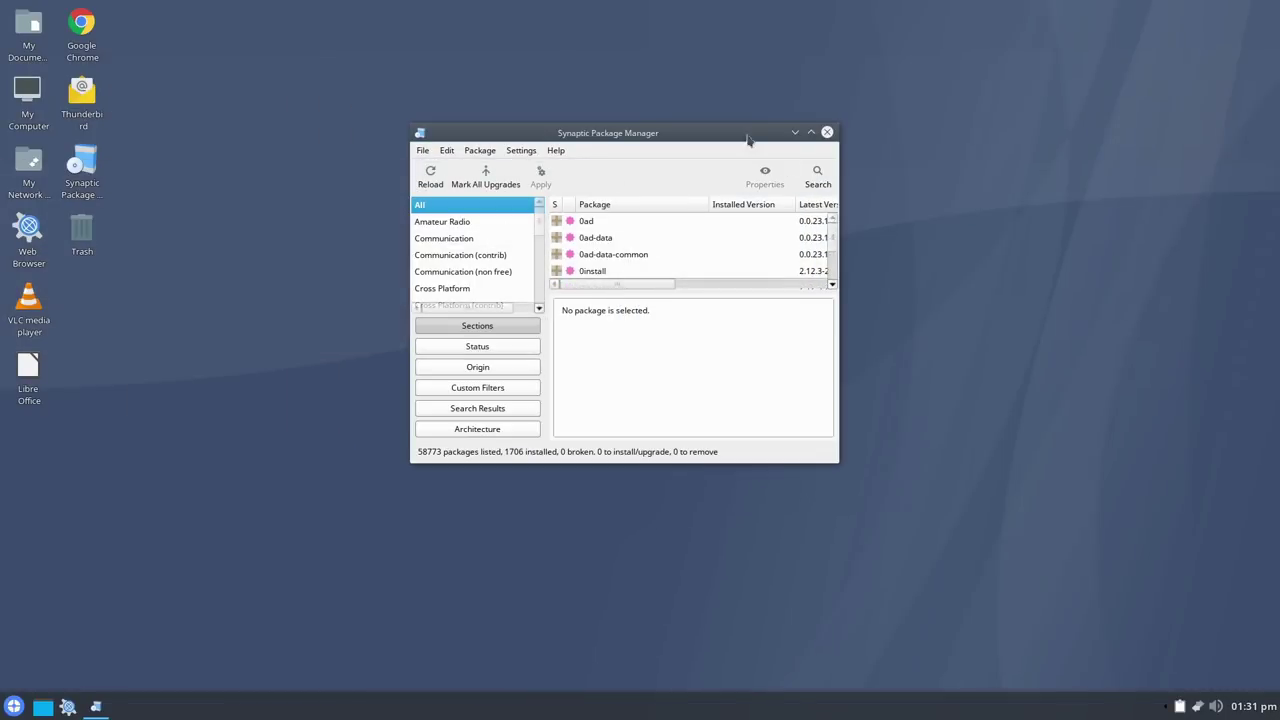
{"action": "left_click", "coordinate": [827, 132]}
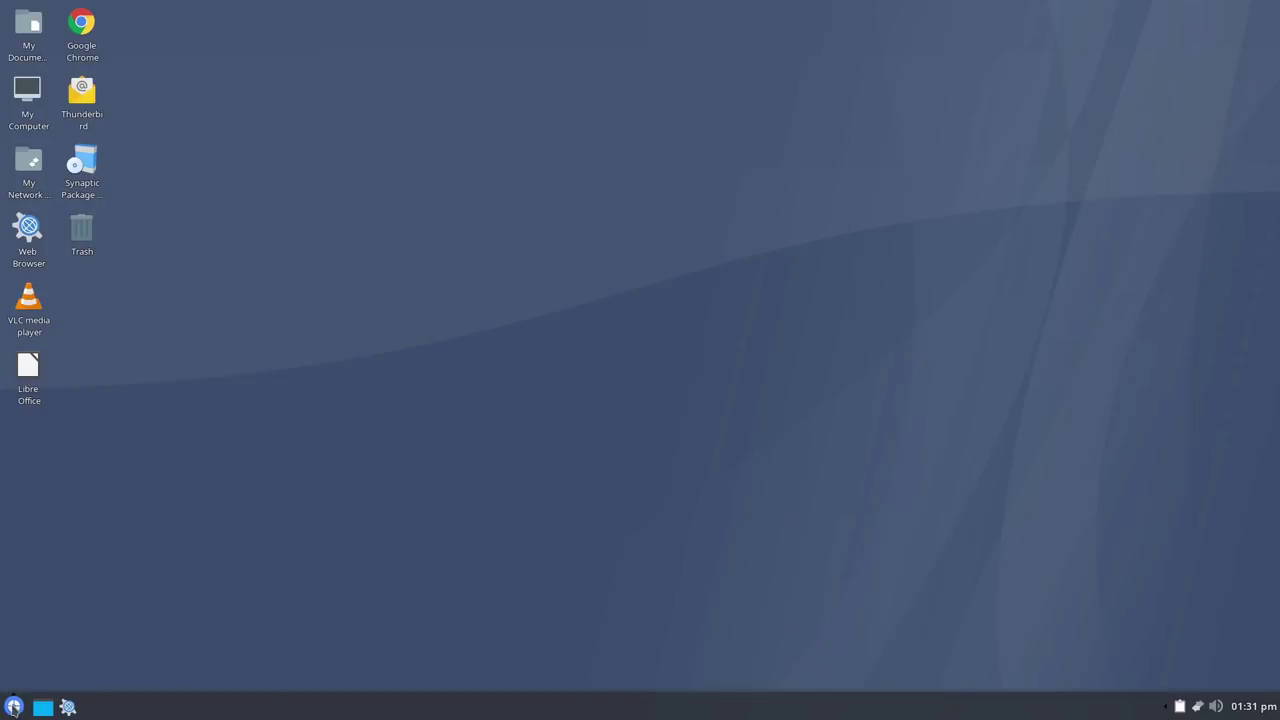
Search the launcher for 'disc' to find Disc Burner and Copier, then dismiss it unused
{"action": "left_click", "coordinate": [14, 707]}
{"action": "type", "text": "dis"}
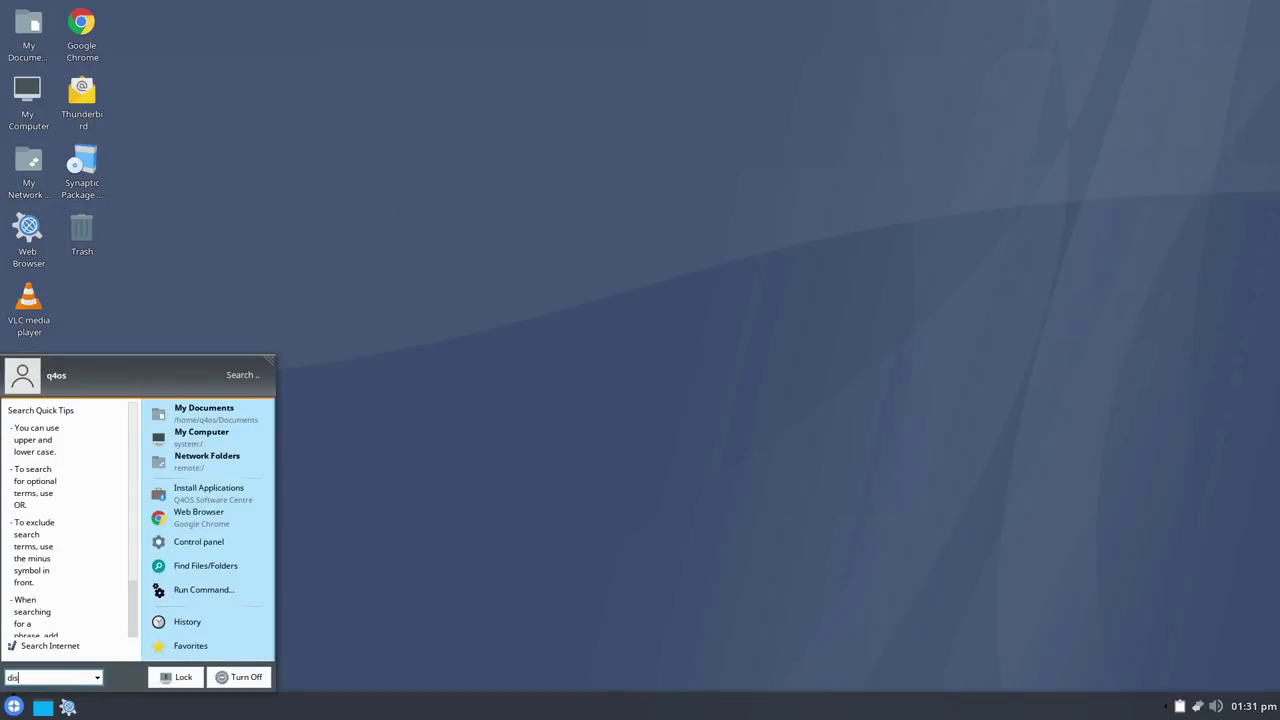
{"action": "type", "text": "c"}
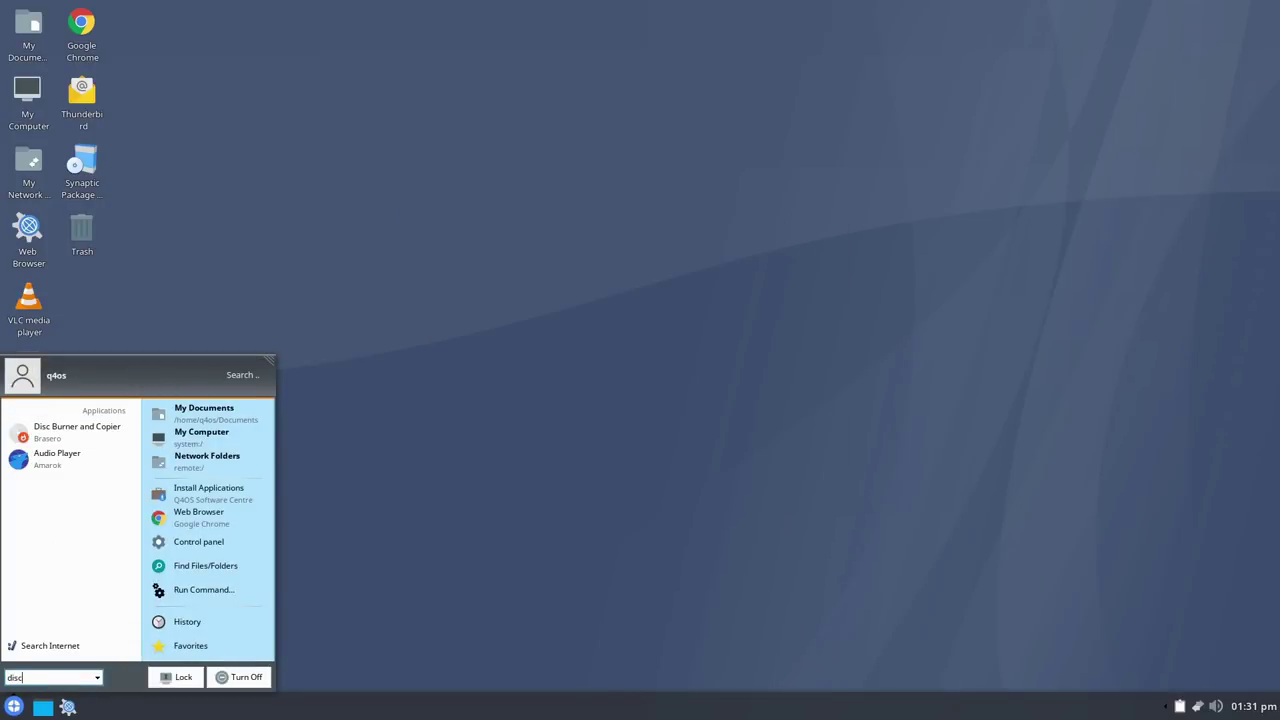
{"action": "key", "text": "Down"}
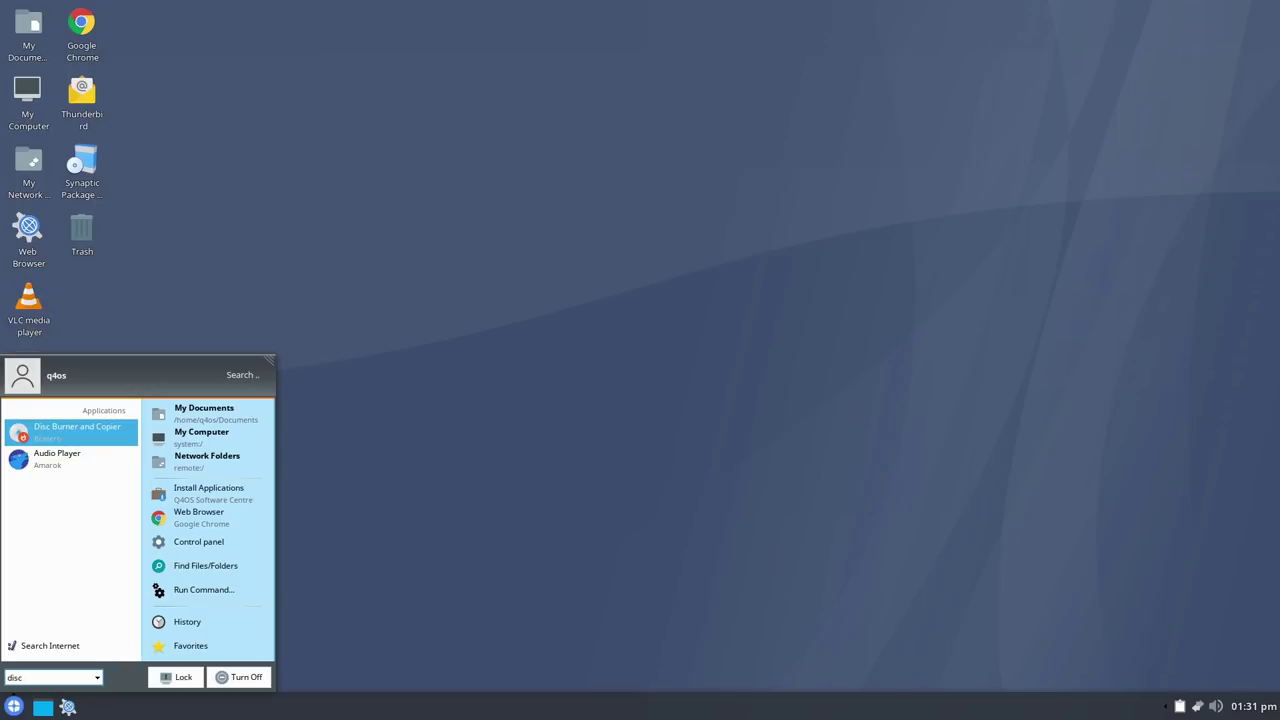
{"action": "left_click", "coordinate": [350, 432]}
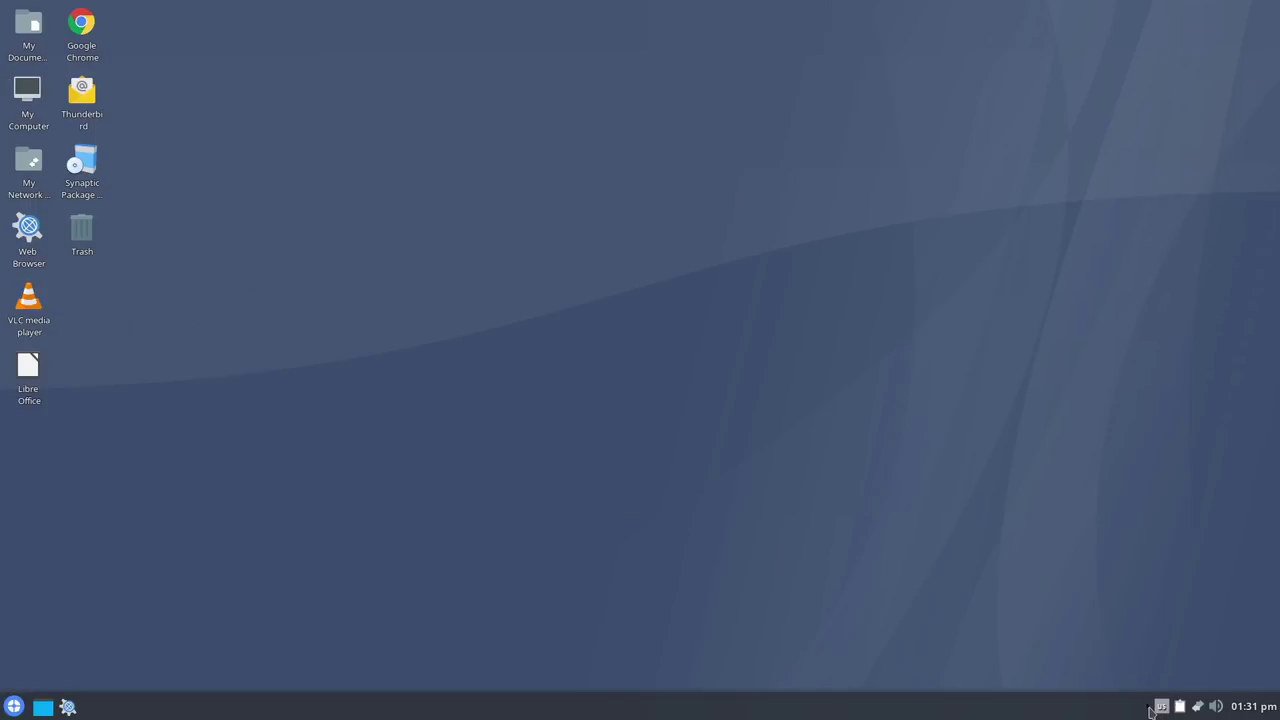
{"action": "right_click", "coordinate": [552, 466]}
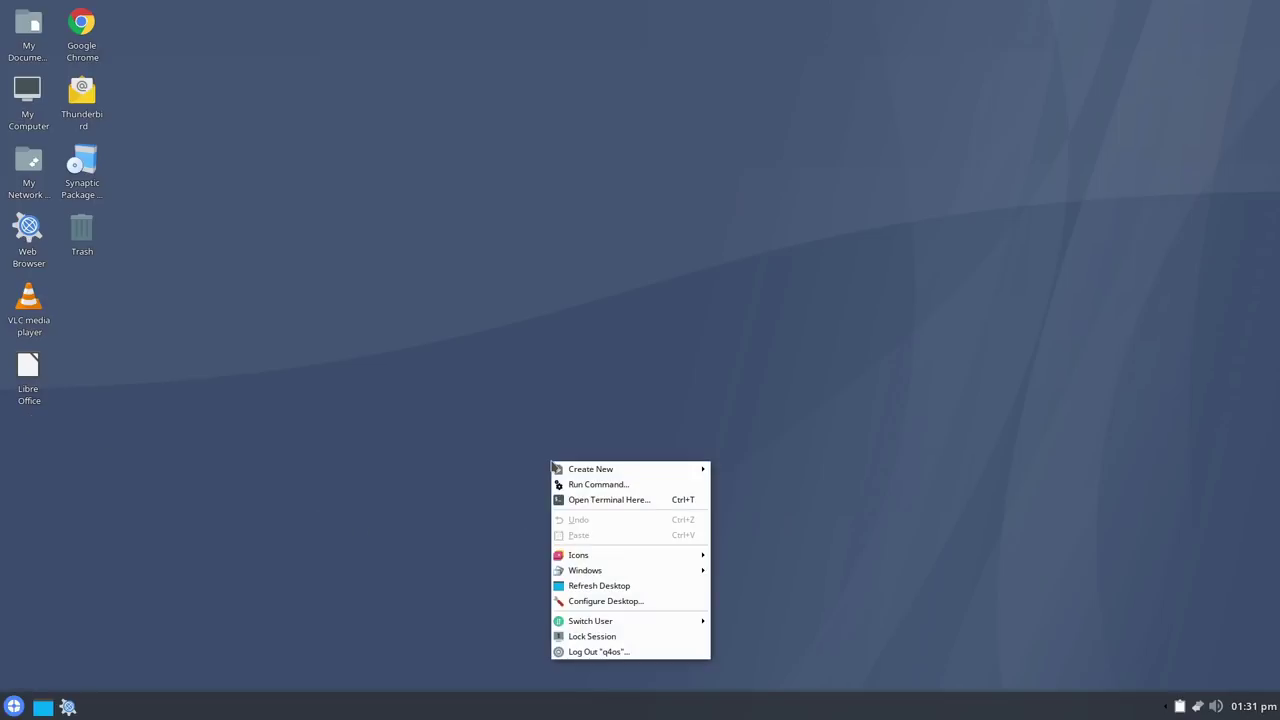
Review the Behaviour, Multiple Desktops, Screen Saver and Display pages of desktop configuration, returning to Background
{"action": "left_click", "coordinate": [627, 601]}
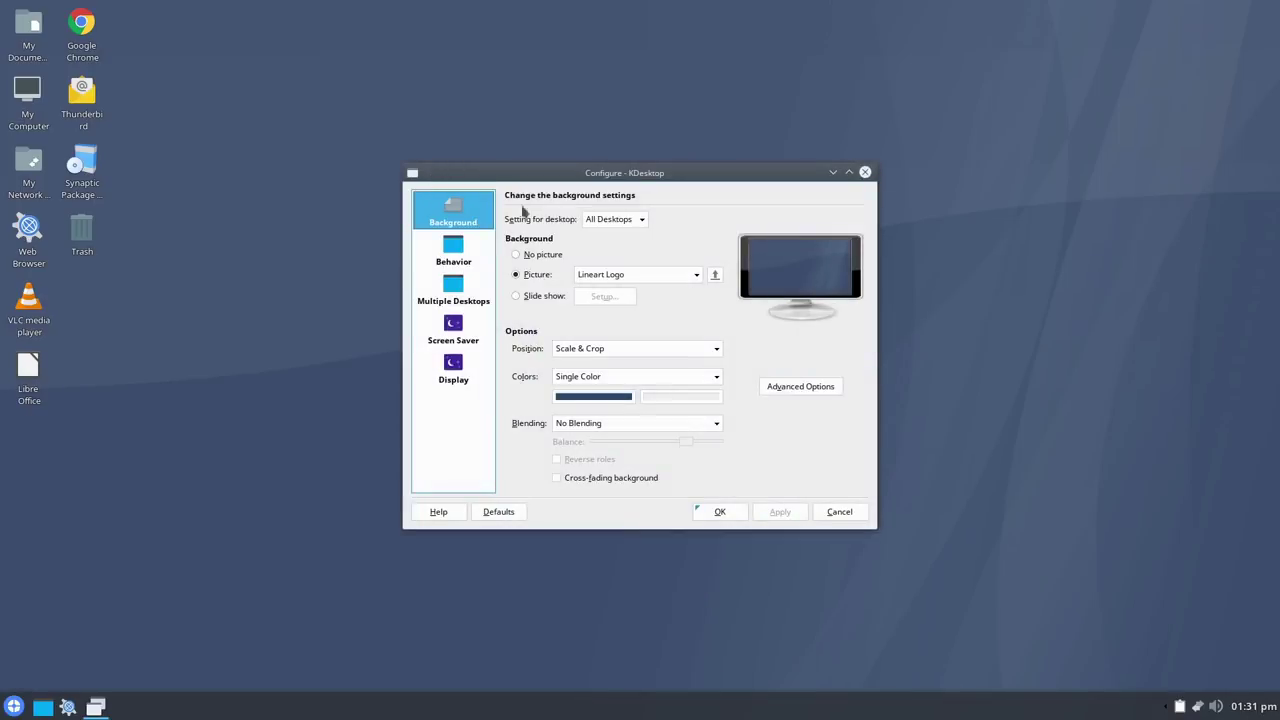
{"action": "left_click", "coordinate": [453, 252]}
{"action": "left_click", "coordinate": [453, 210]}
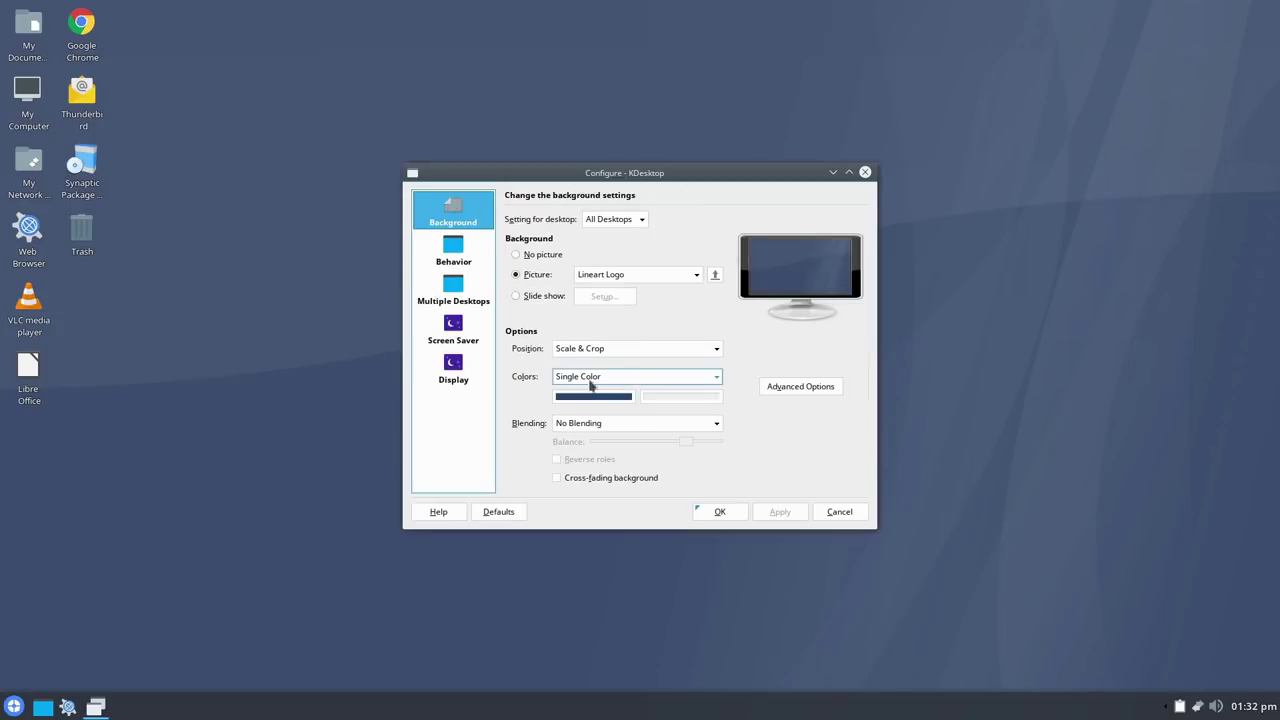
{"action": "left_click", "coordinate": [461, 265]}
{"action": "left_click", "coordinate": [463, 292]}
{"action": "left_click", "coordinate": [470, 338]}
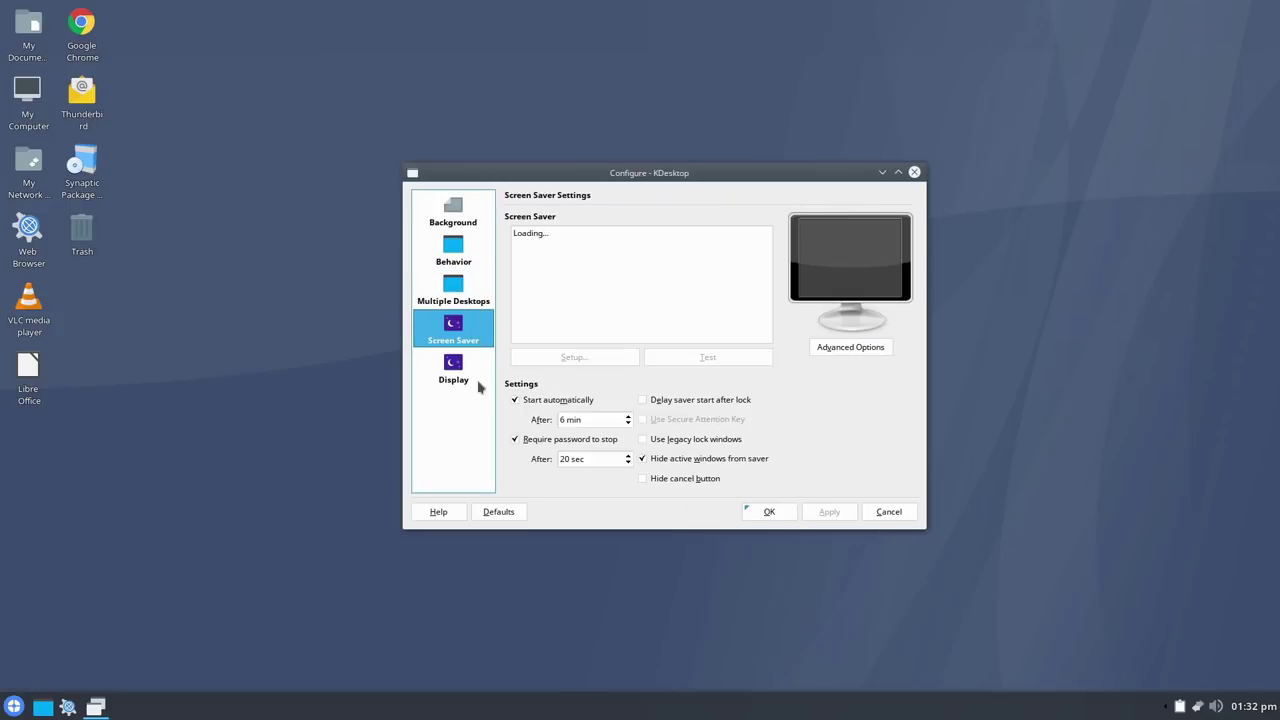
{"action": "left_click", "coordinate": [470, 378]}
{"action": "left_click", "coordinate": [437, 245]}
{"action": "left_click", "coordinate": [456, 221]}
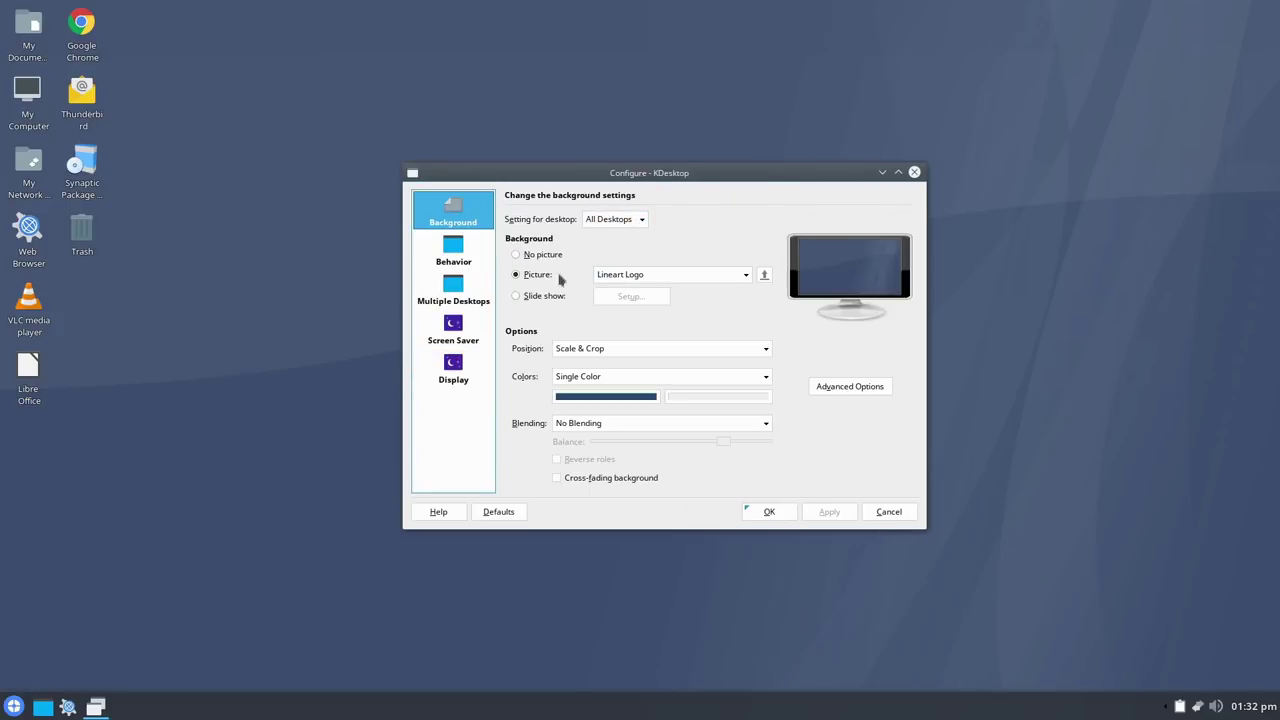
Try Origami 1, Origami 3 and Q4OS Design 1 wallpapers, then apply SimpleOutlook Glass
{"action": "left_click", "coordinate": [745, 275]}
{"action": "left_click", "coordinate": [730, 302]}
{"action": "left_click", "coordinate": [726, 275]}
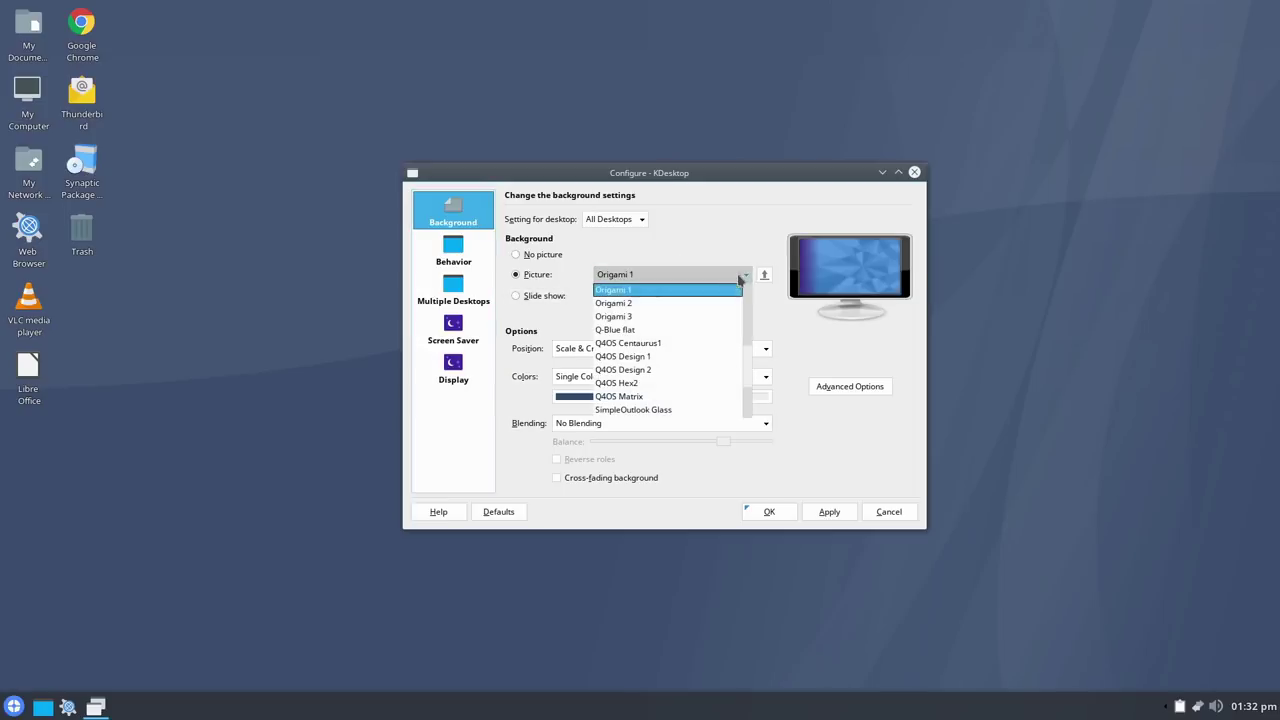
{"action": "left_click", "coordinate": [726, 318]}
{"action": "left_click", "coordinate": [727, 276]}
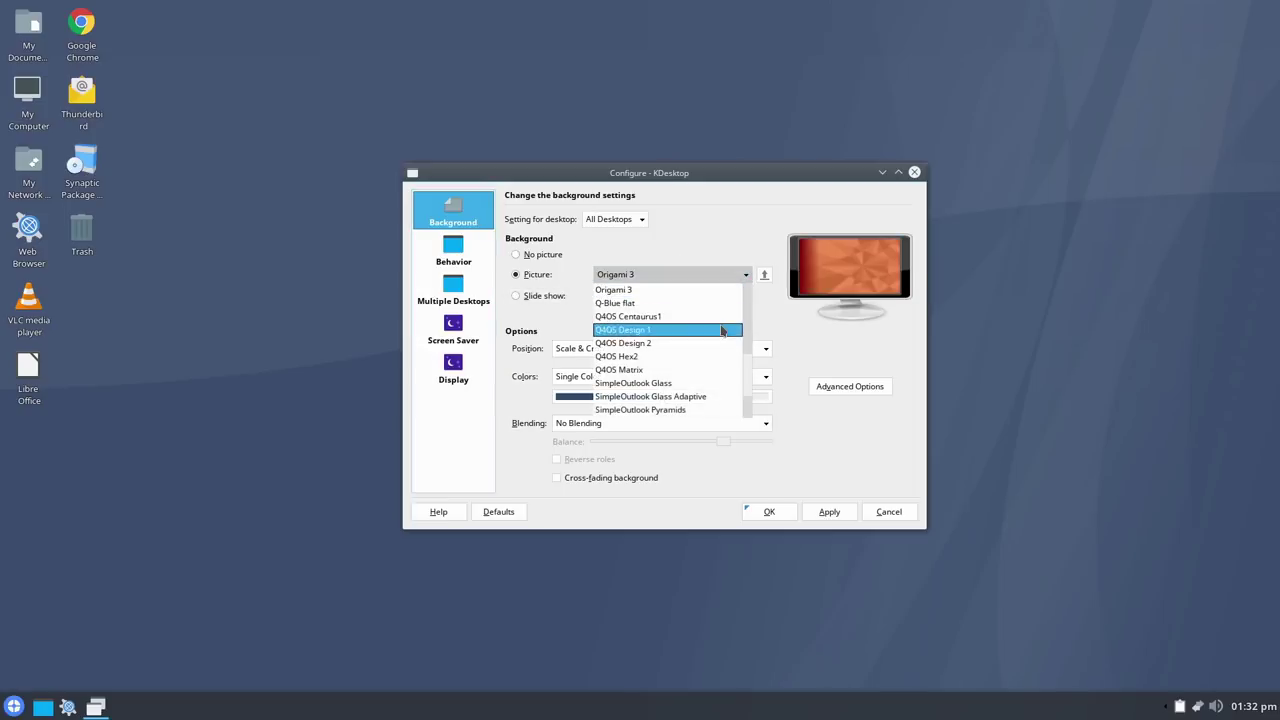
{"action": "left_click", "coordinate": [723, 329]}
{"action": "left_click", "coordinate": [744, 276]}
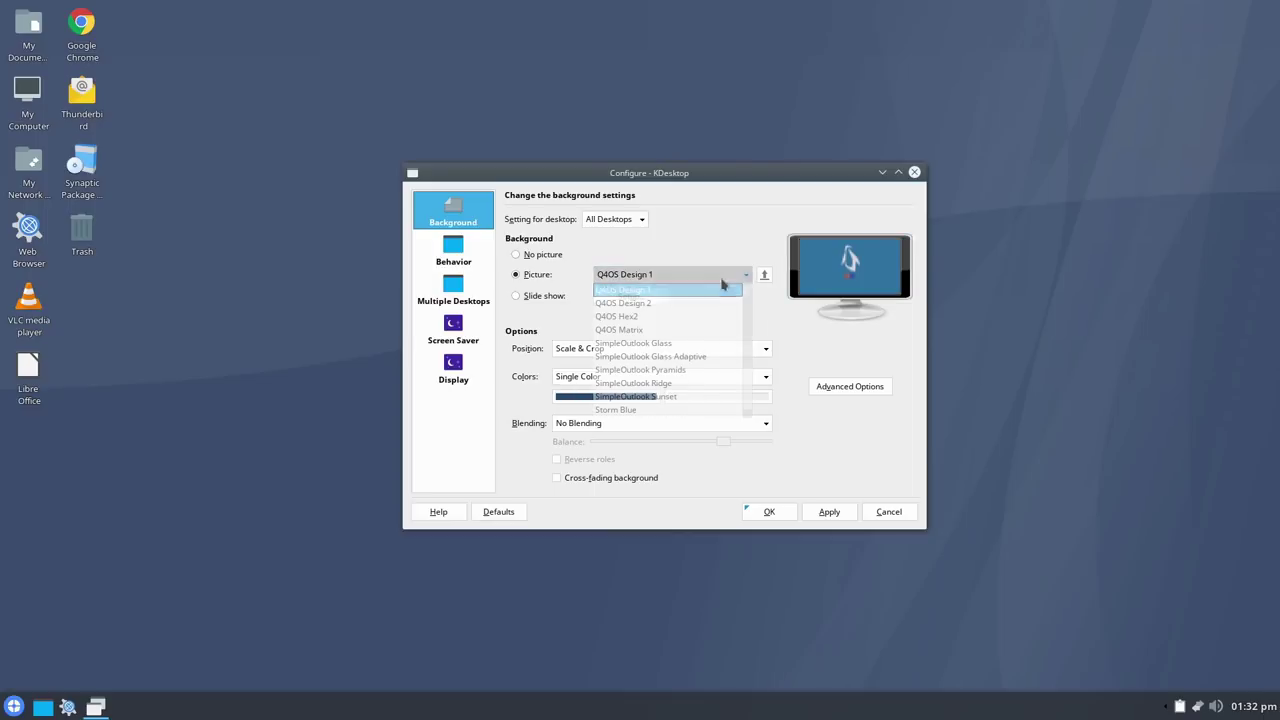
{"action": "left_click", "coordinate": [711, 343]}
{"action": "left_click", "coordinate": [841, 510]}
{"action": "left_click_drag", "start_coordinate": [688, 173], "coordinate": [711, 129]}
Apply Storm Blue as the desktop wallpaper
{"action": "left_click", "coordinate": [737, 230]}
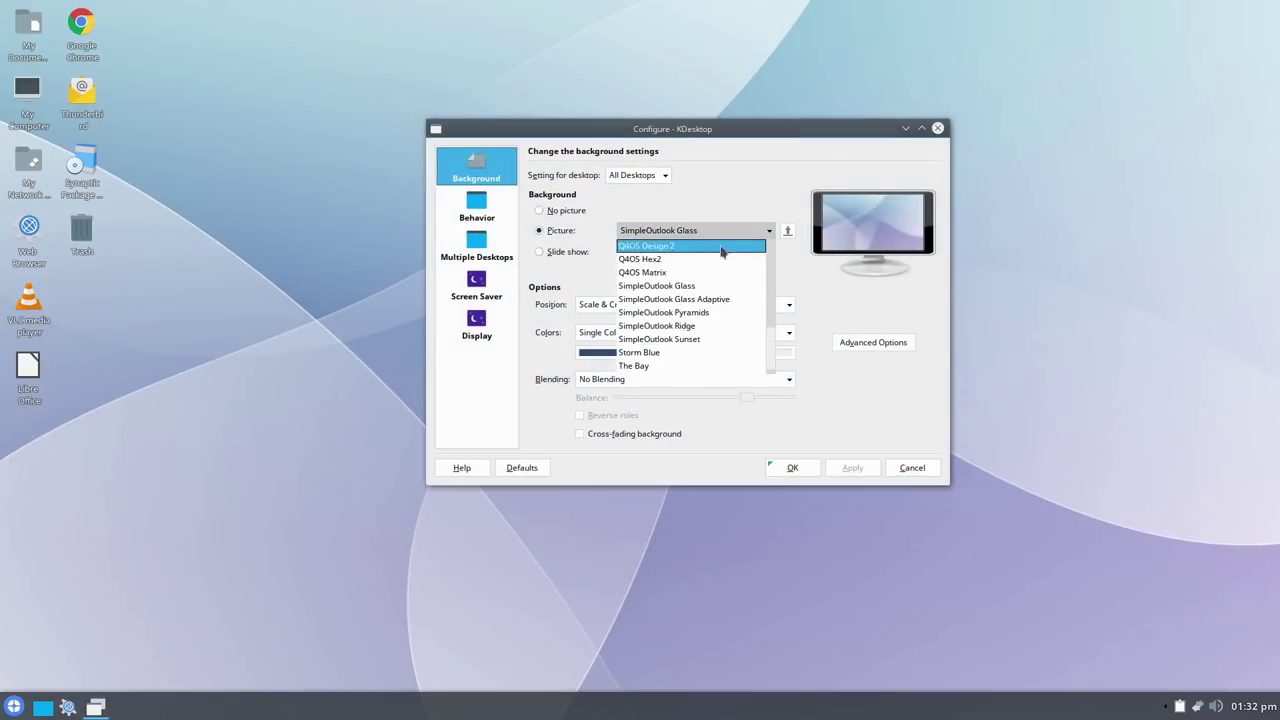
{"action": "left_click", "coordinate": [688, 353]}
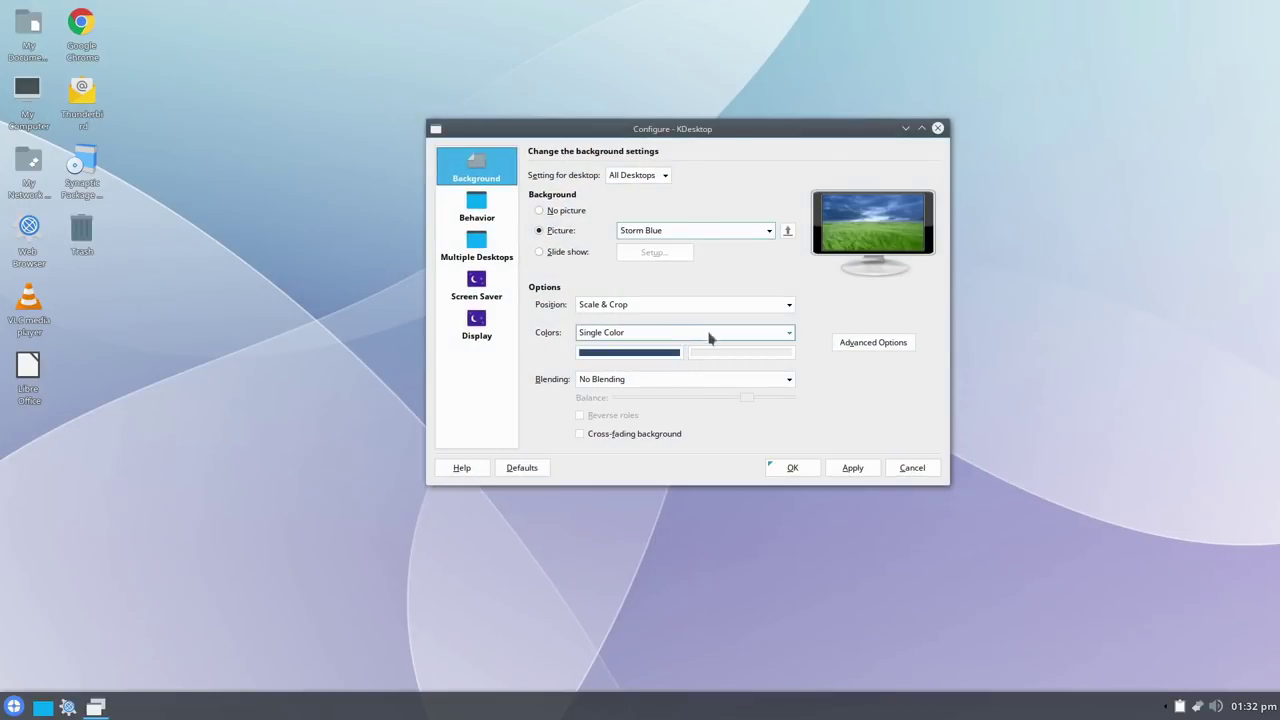
{"action": "left_click", "coordinate": [854, 467]}
{"action": "left_click_drag", "start_coordinate": [711, 129], "coordinate": [668, 150]}
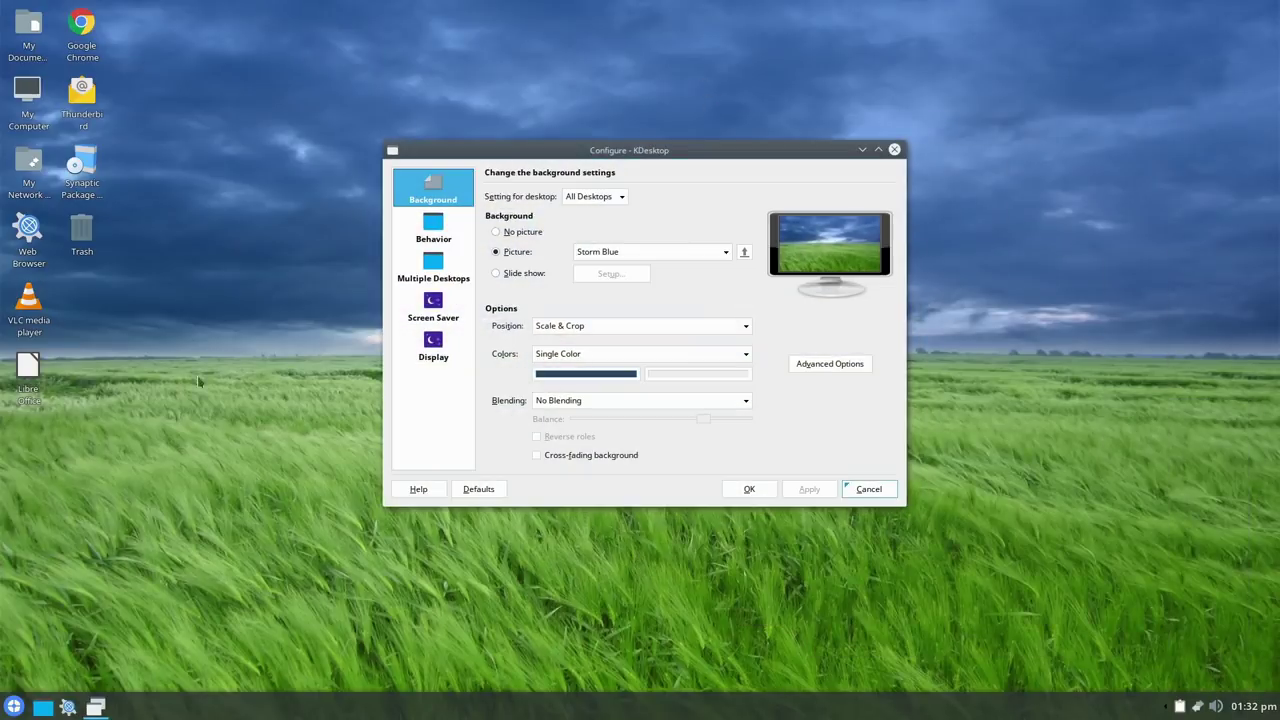
Apply The Bay wallpaper, close desktop settings, and open the My Documents folder
{"action": "left_click", "coordinate": [736, 252]}
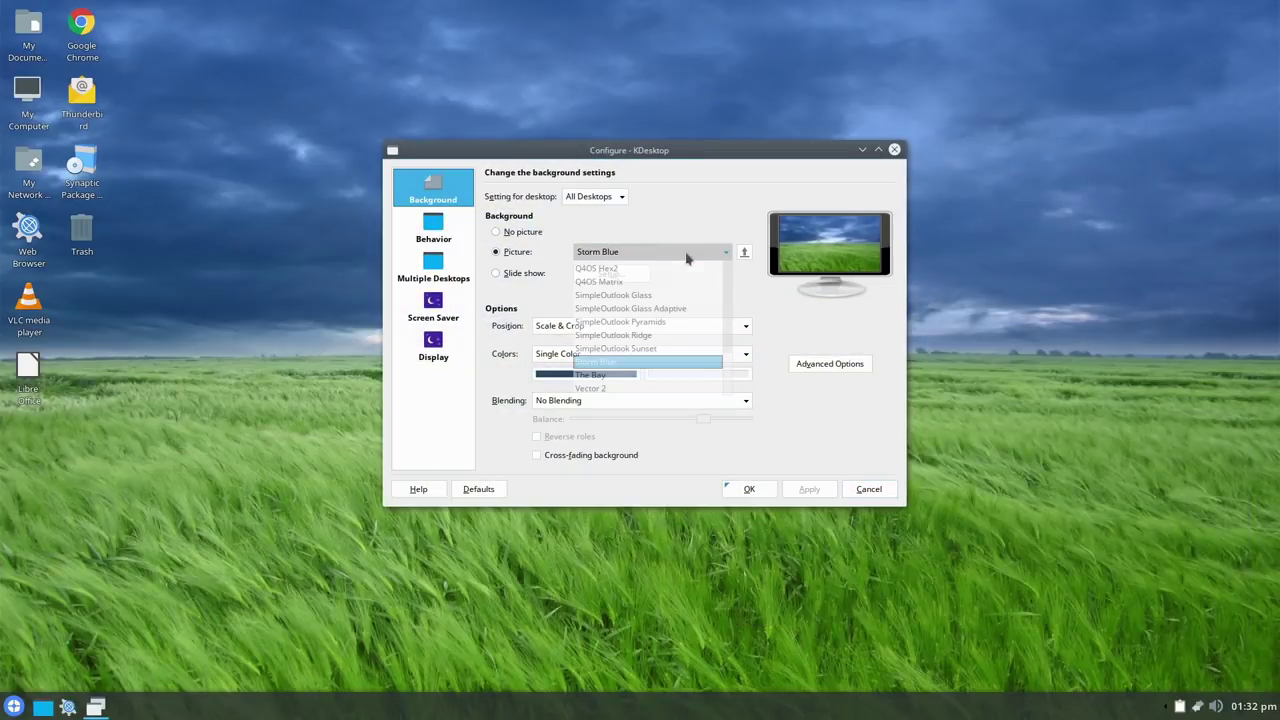
{"action": "left_click", "coordinate": [647, 376]}
{"action": "left_click", "coordinate": [809, 489]}
{"action": "mouse_move", "coordinate": [655, 140]}
{"action": "left_mouse_down"}
{"action": "mouse_move", "coordinate": [915, 247]}
{"action": "mouse_move", "coordinate": [1272, 473]}
{"action": "mouse_move", "coordinate": [686, 163]}
{"action": "mouse_move", "coordinate": [663, 132]}
{"action": "left_mouse_up"}
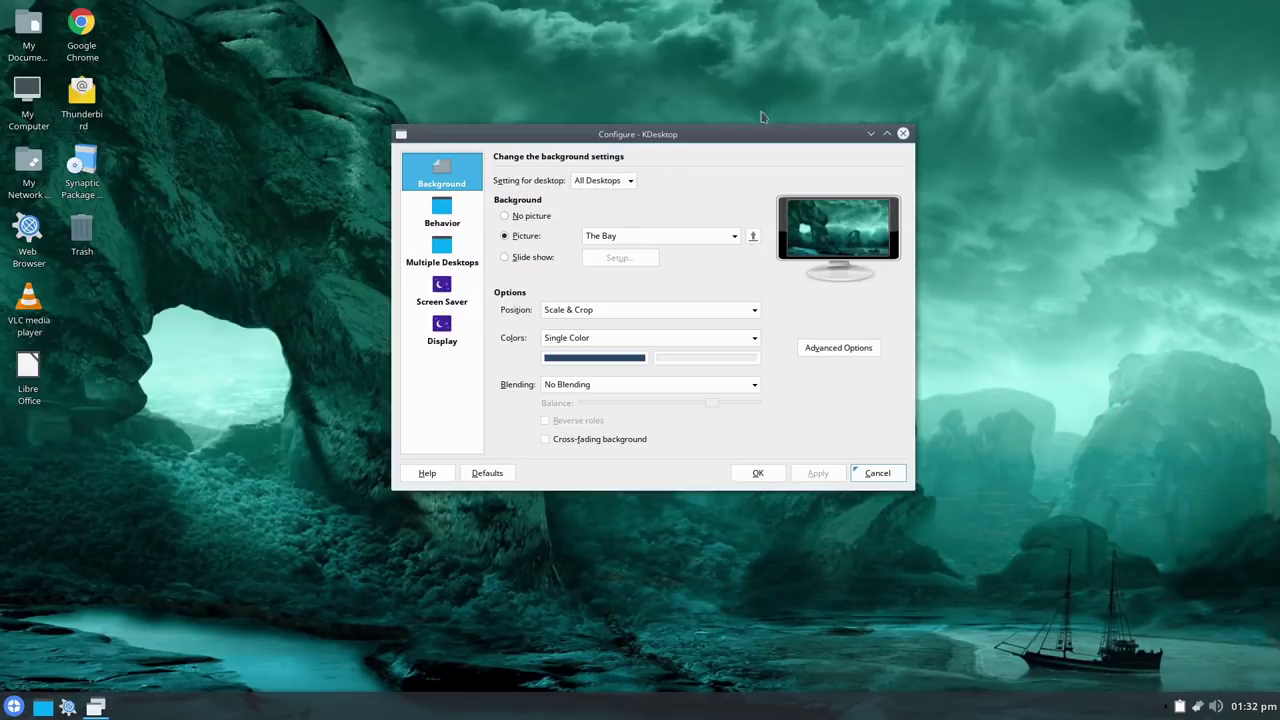
{"action": "left_click", "coordinate": [903, 134]}
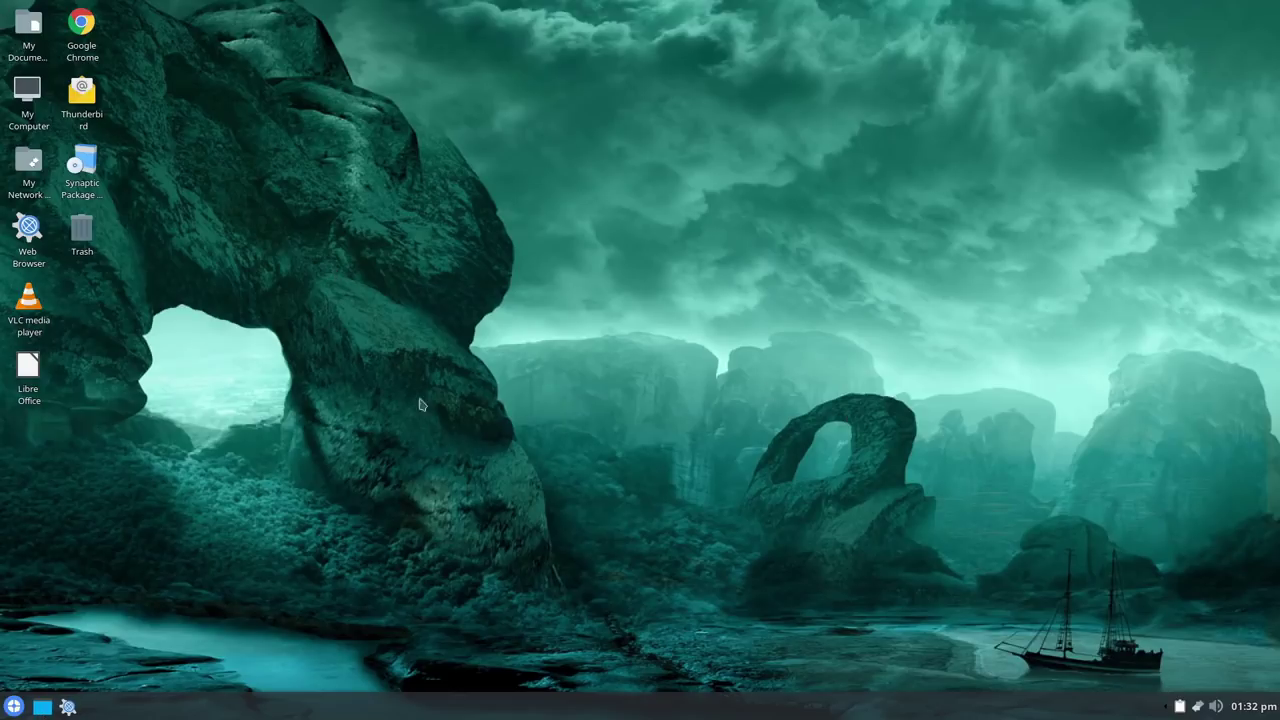
{"action": "left_click", "coordinate": [28, 28]}
{"action": "left_click_drag", "start_coordinate": [262, 8], "coordinate": [894, 174]}
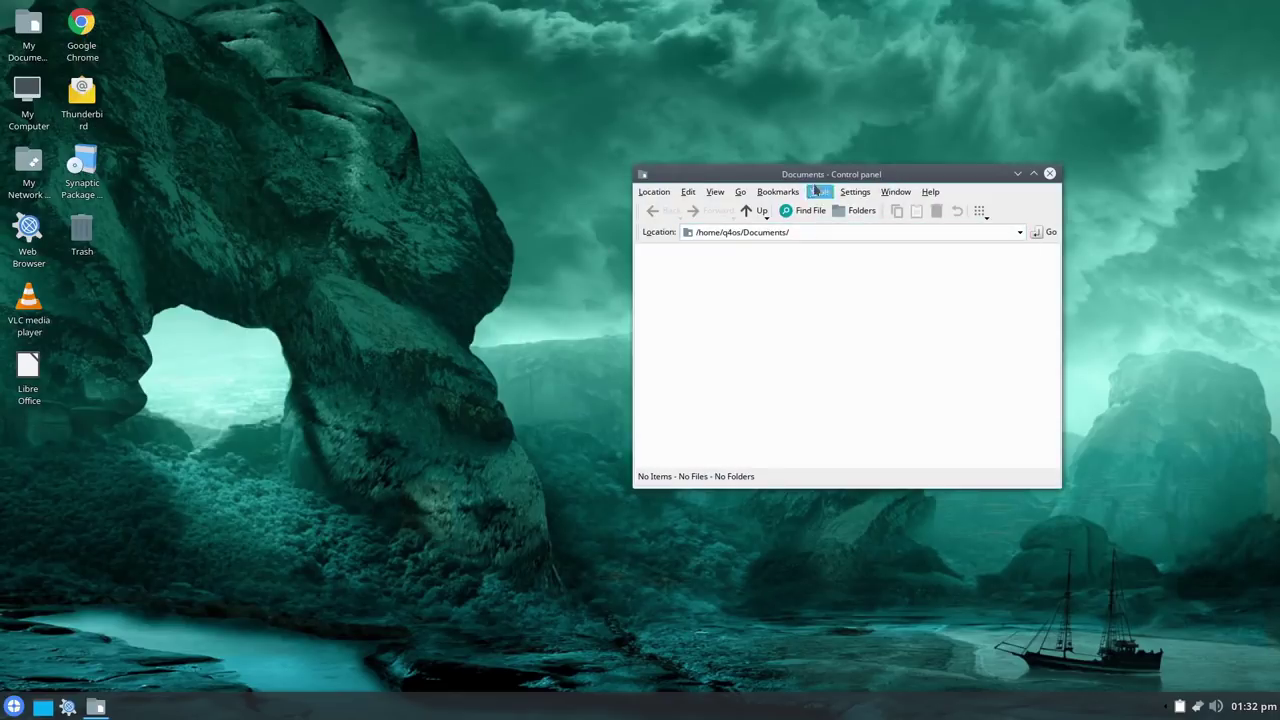
{"action": "left_click", "coordinate": [930, 192]}
{"action": "left_click", "coordinate": [940, 258]}
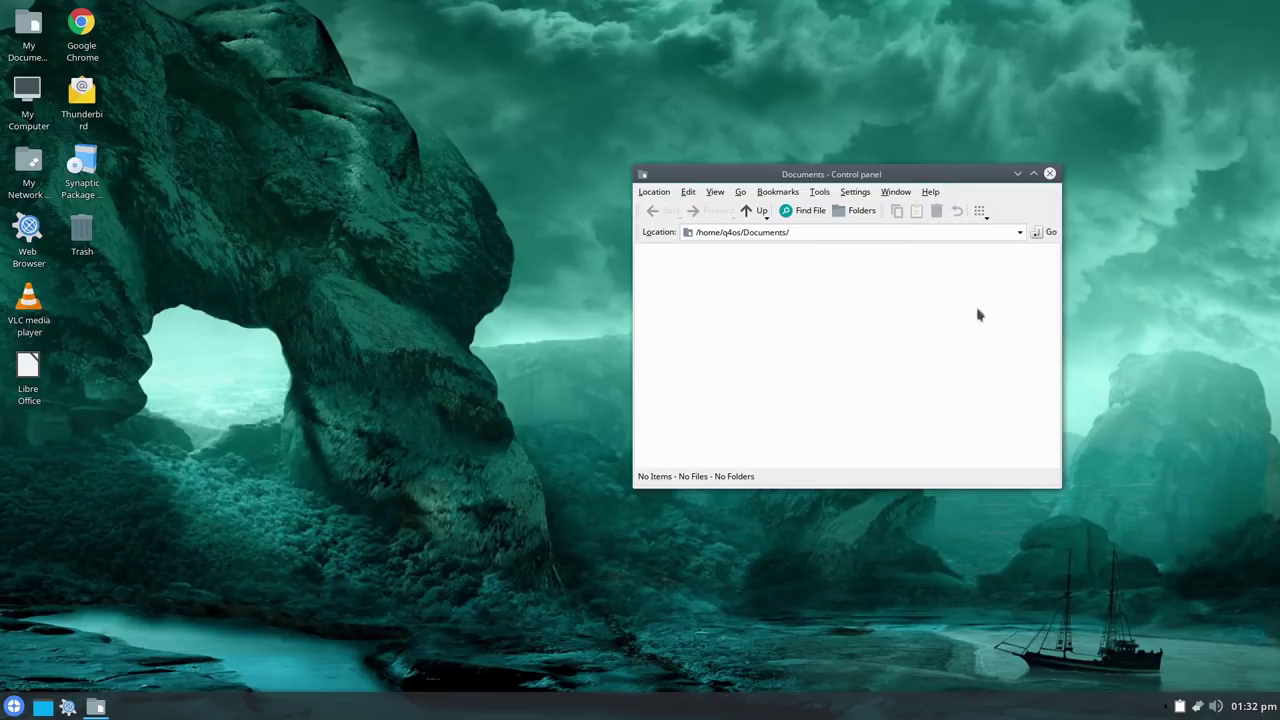
{"action": "left_click", "coordinate": [930, 192]}
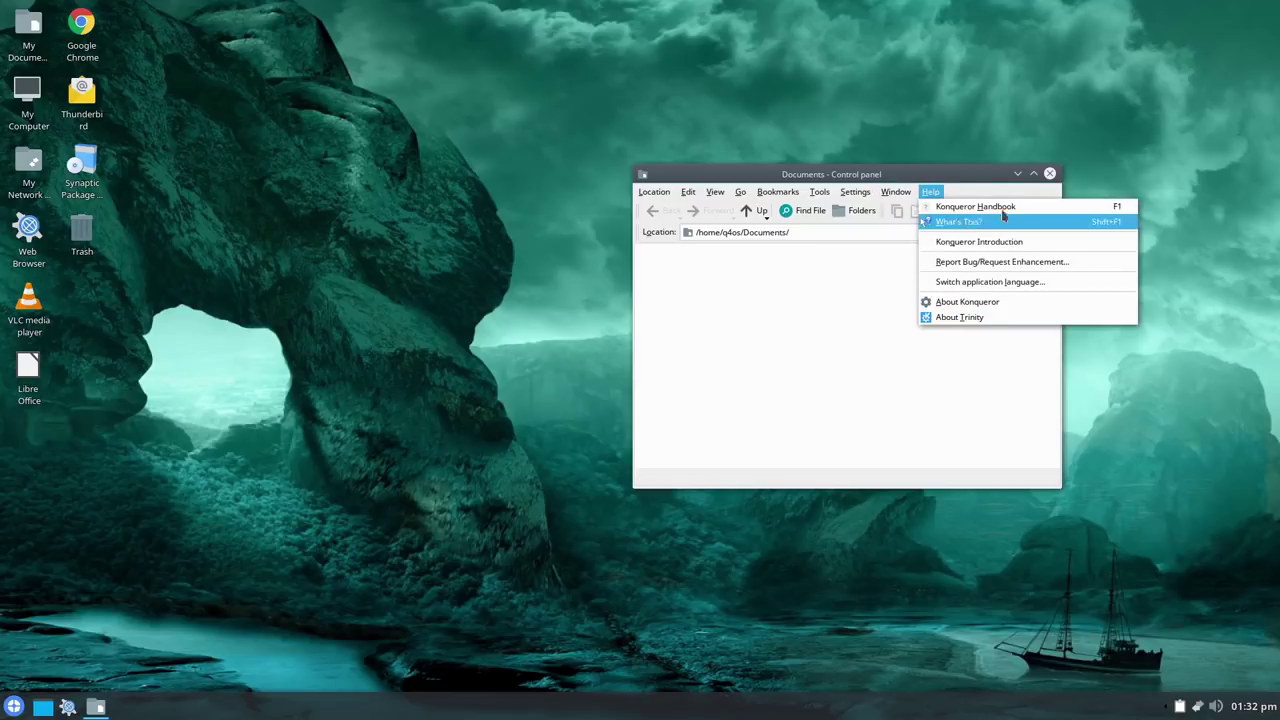
{"action": "left_click", "coordinate": [960, 317]}
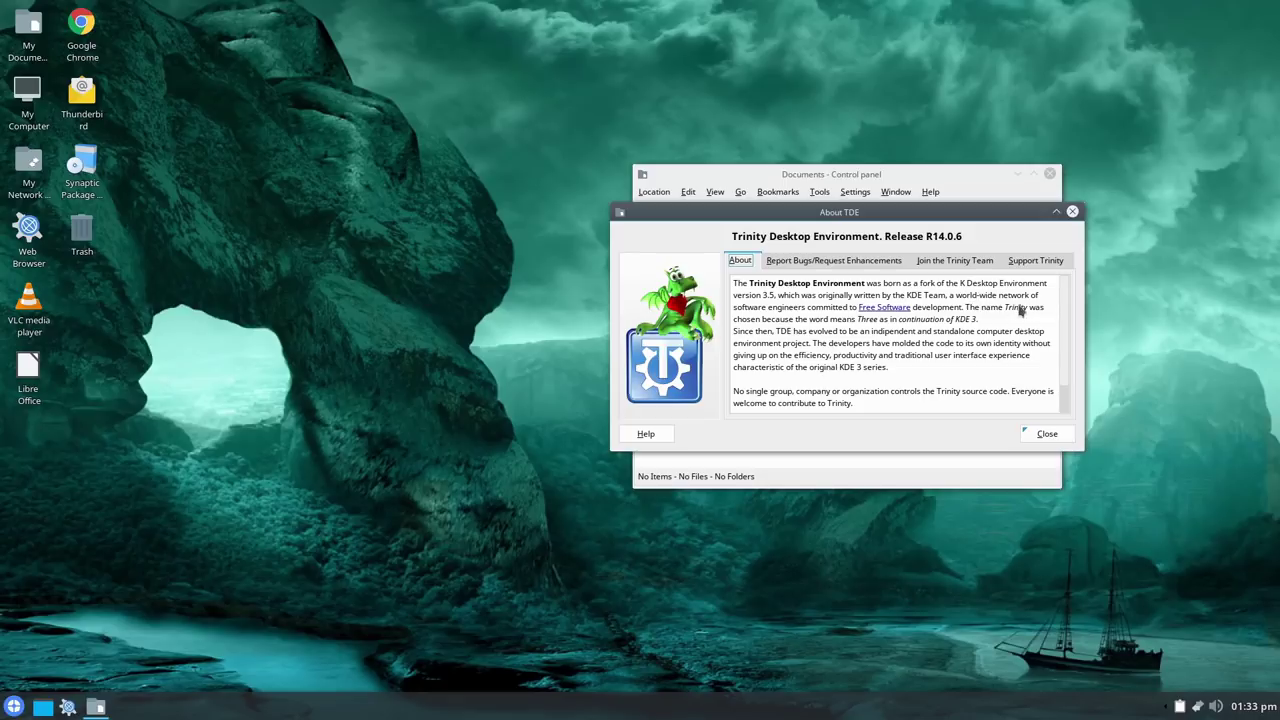
{"action": "left_click", "coordinate": [1072, 212]}
{"action": "left_click", "coordinate": [1049, 173]}
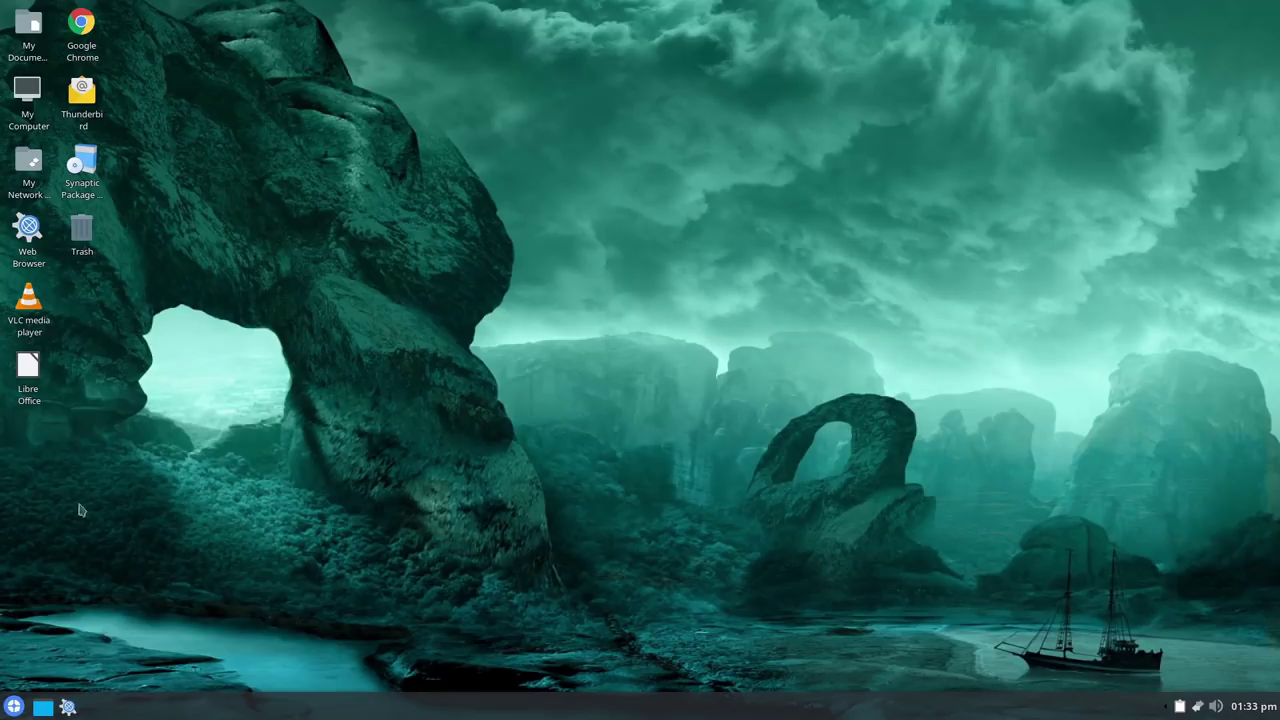
Show the start menu's Office category with LibreOffice Spreadsheet, Presentation and Word Processor
{"action": "left_click", "coordinate": [14, 706]}
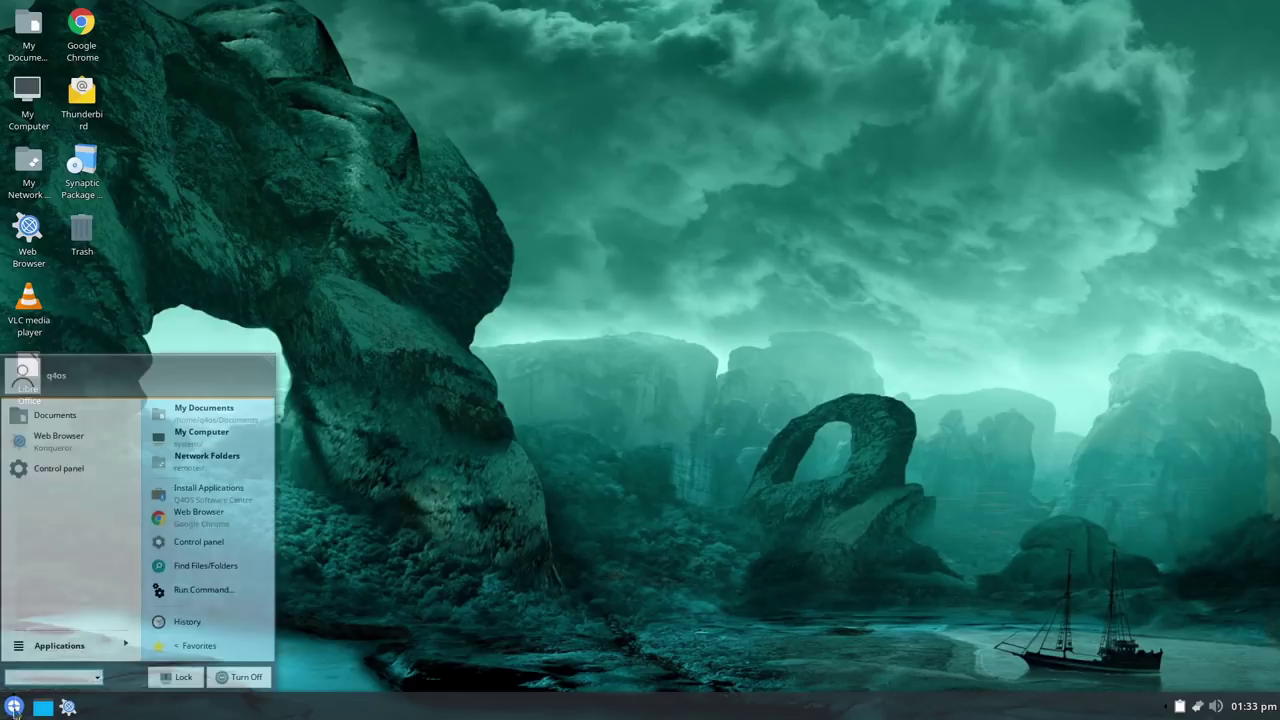
{"action": "left_click", "coordinate": [73, 648]}
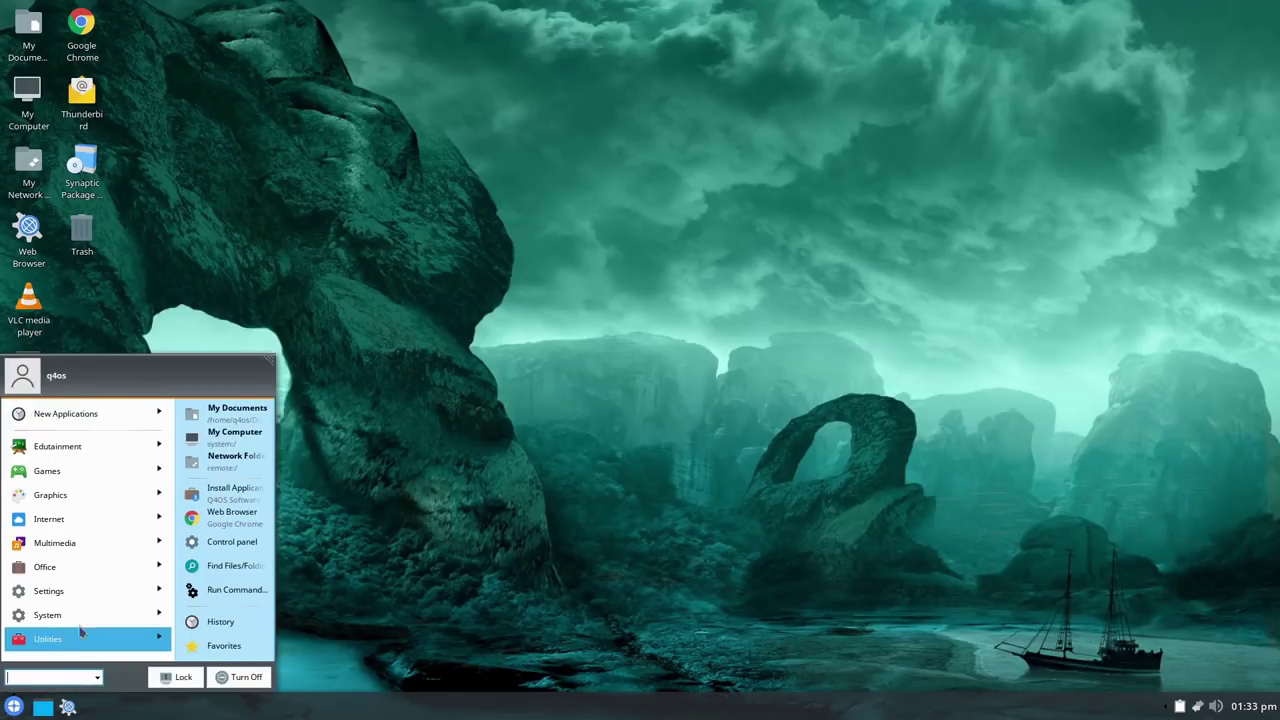
{"action": "left_click", "coordinate": [83, 568]}
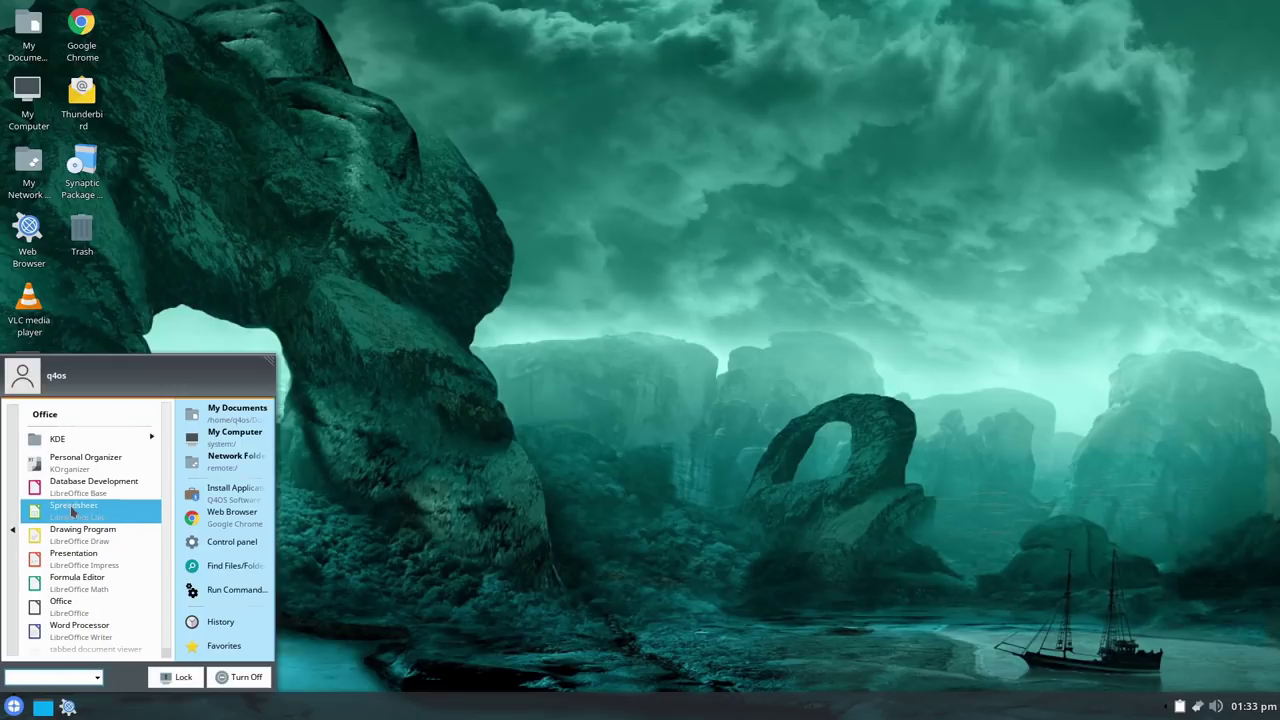